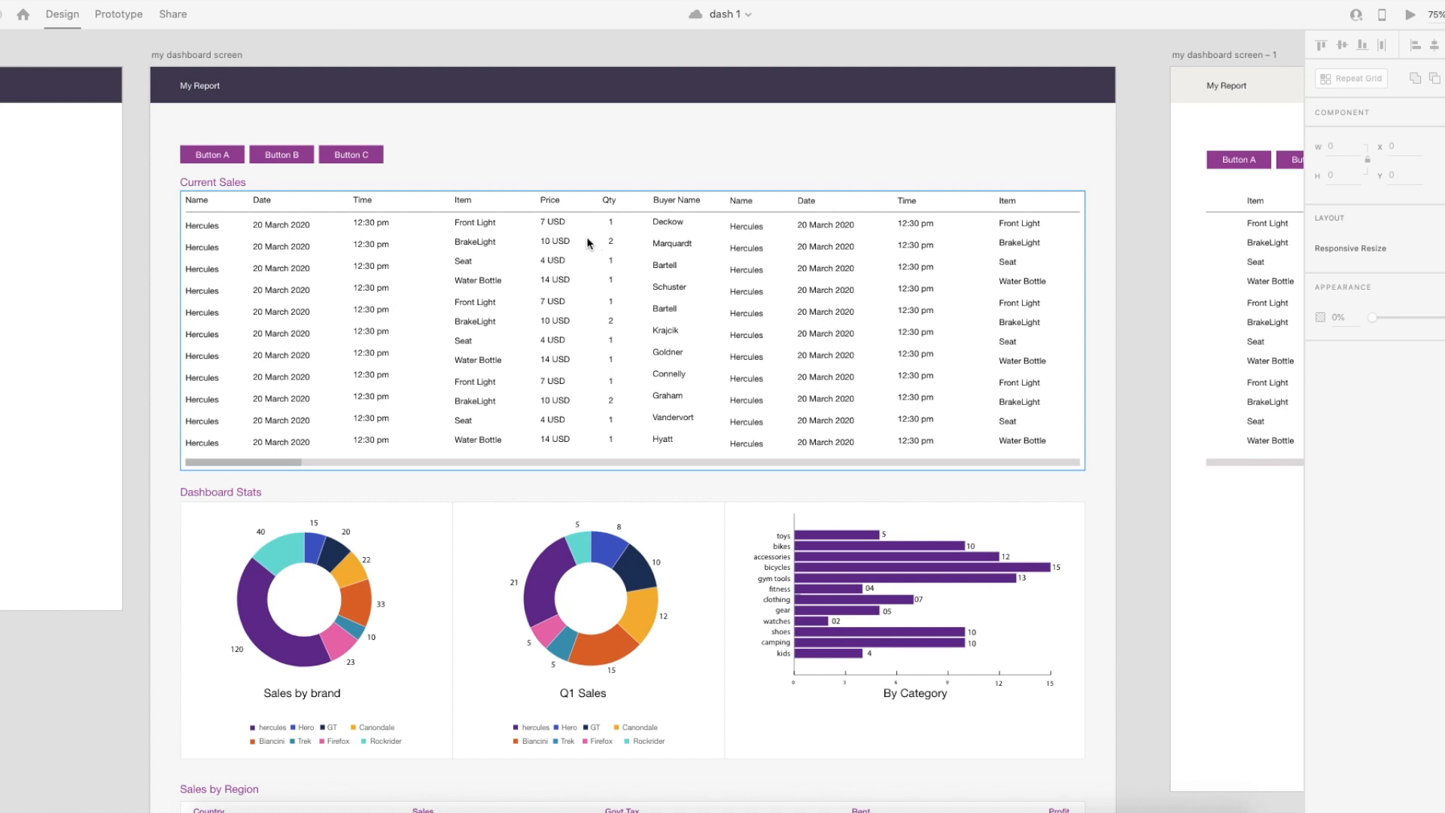
Look over the dashboard screen, including its three buttons, Current Sales table, Dashboard Stats charts and Sales by Region table.
scroll(595, 250, down, 5)
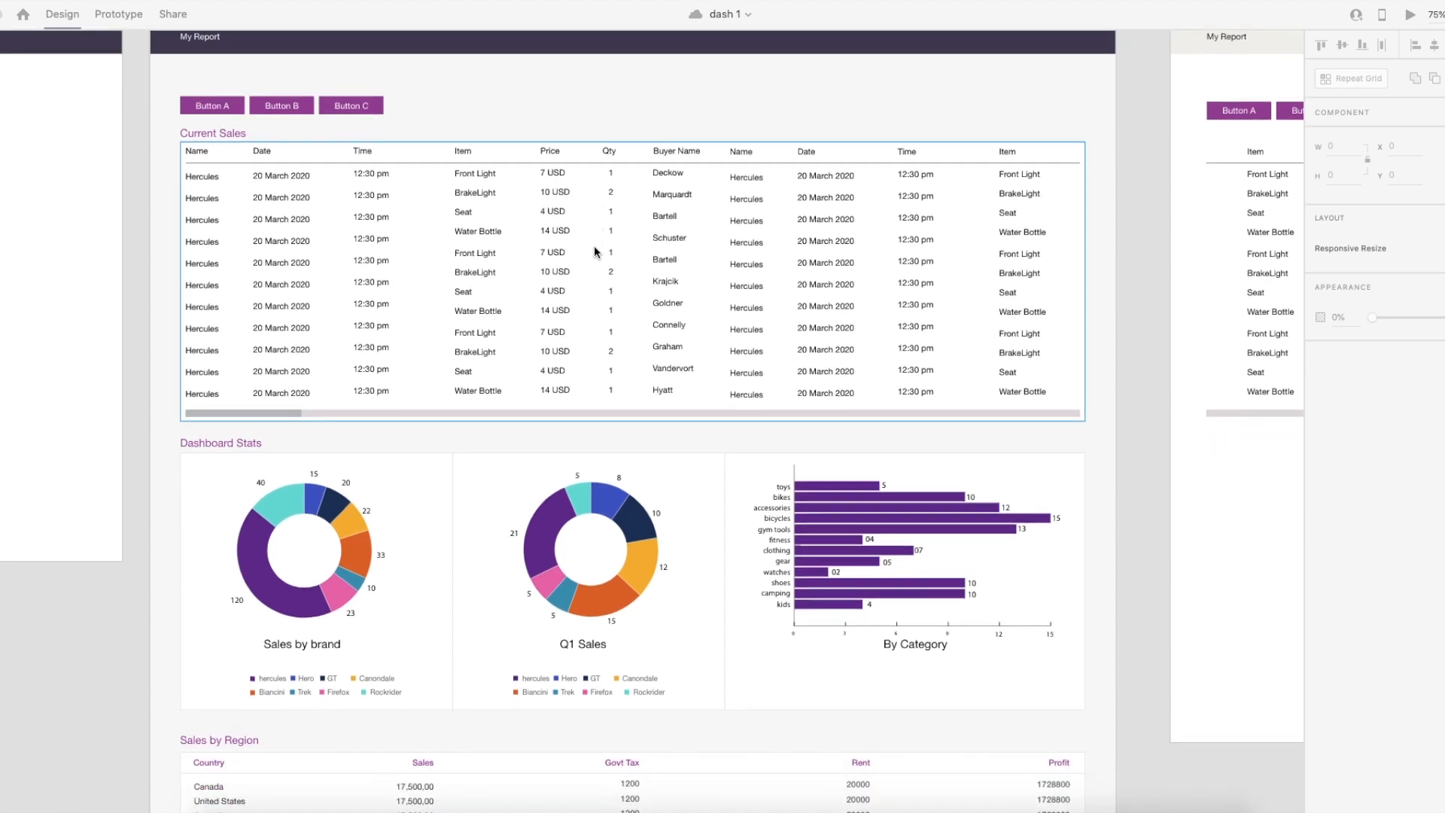
scroll(593, 248, up, 5)
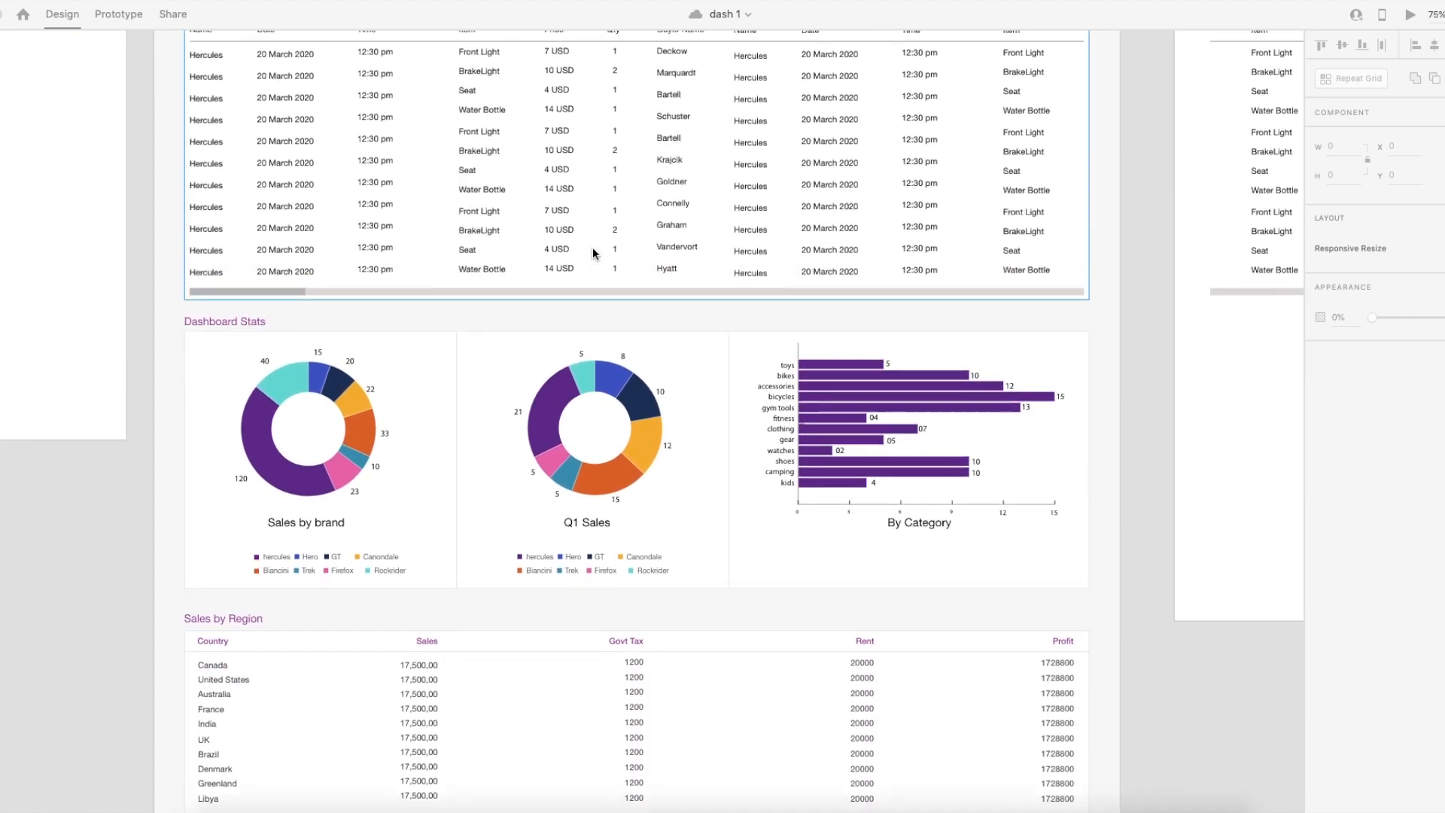
scroll(593, 248, down, 2)
scroll(593, 252, down, 2)
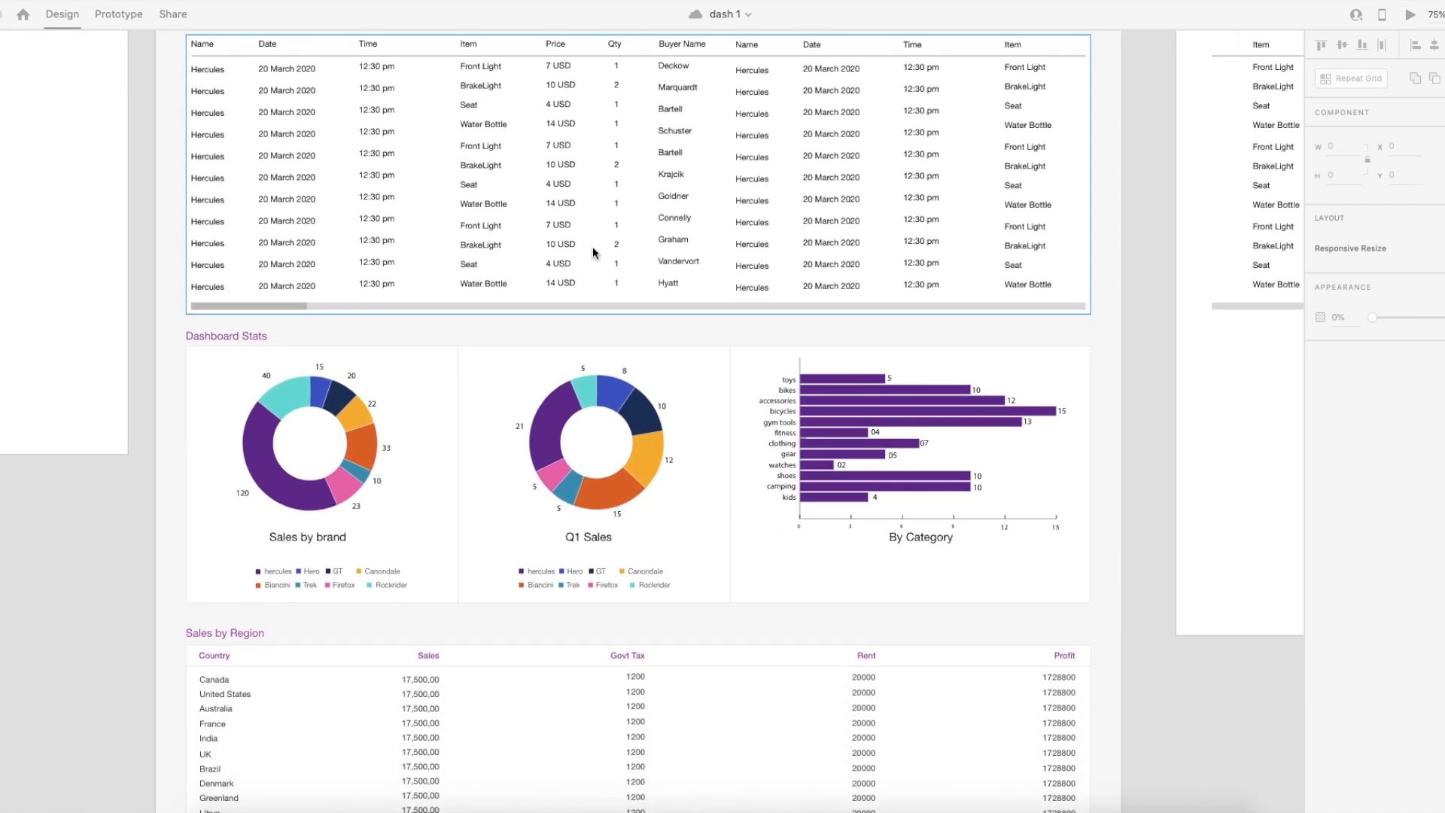
scroll(593, 247, left, 1)
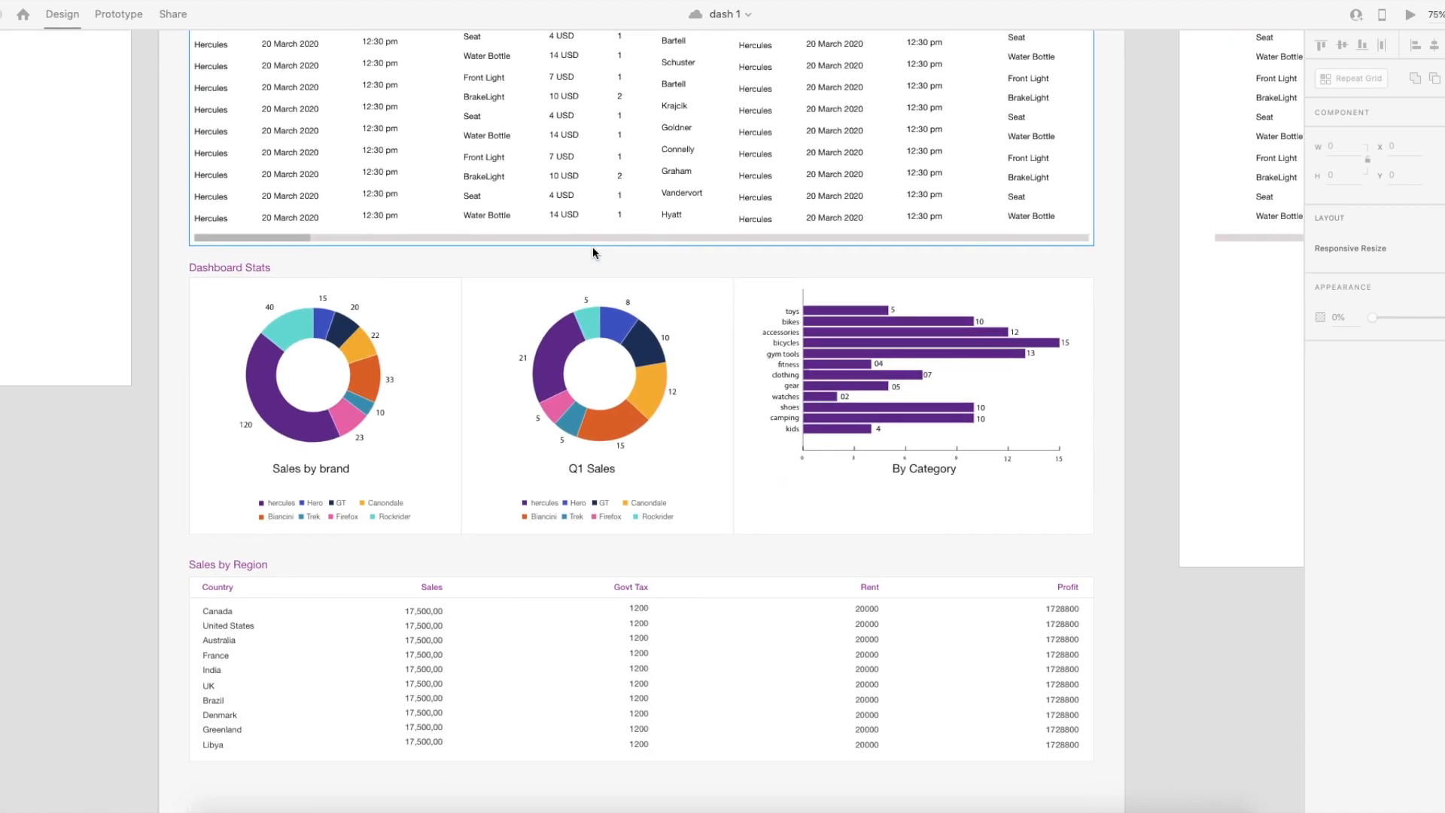
scroll(594, 249, up, 6)
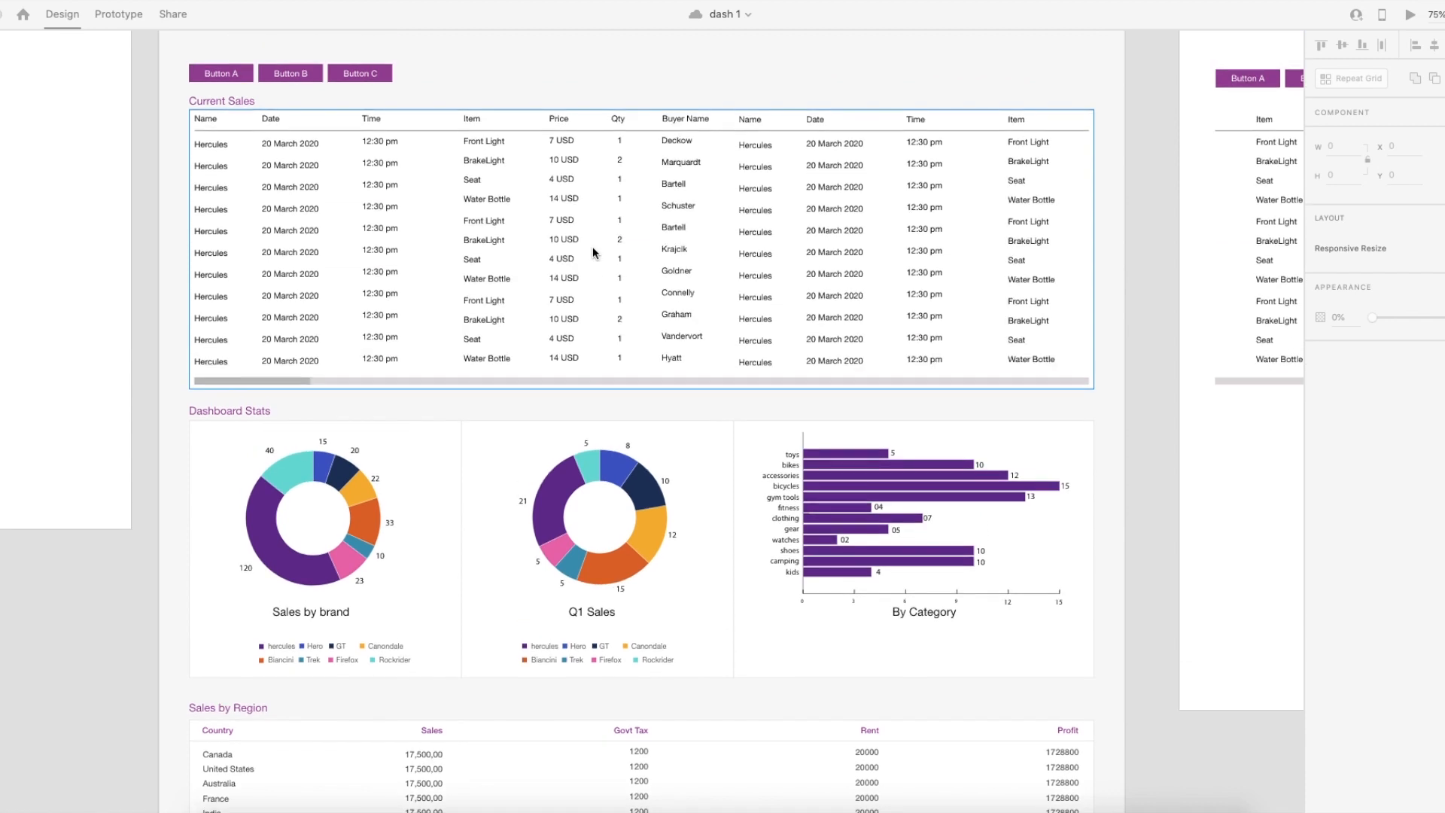
click(224, 194)
click(289, 198)
click(373, 194)
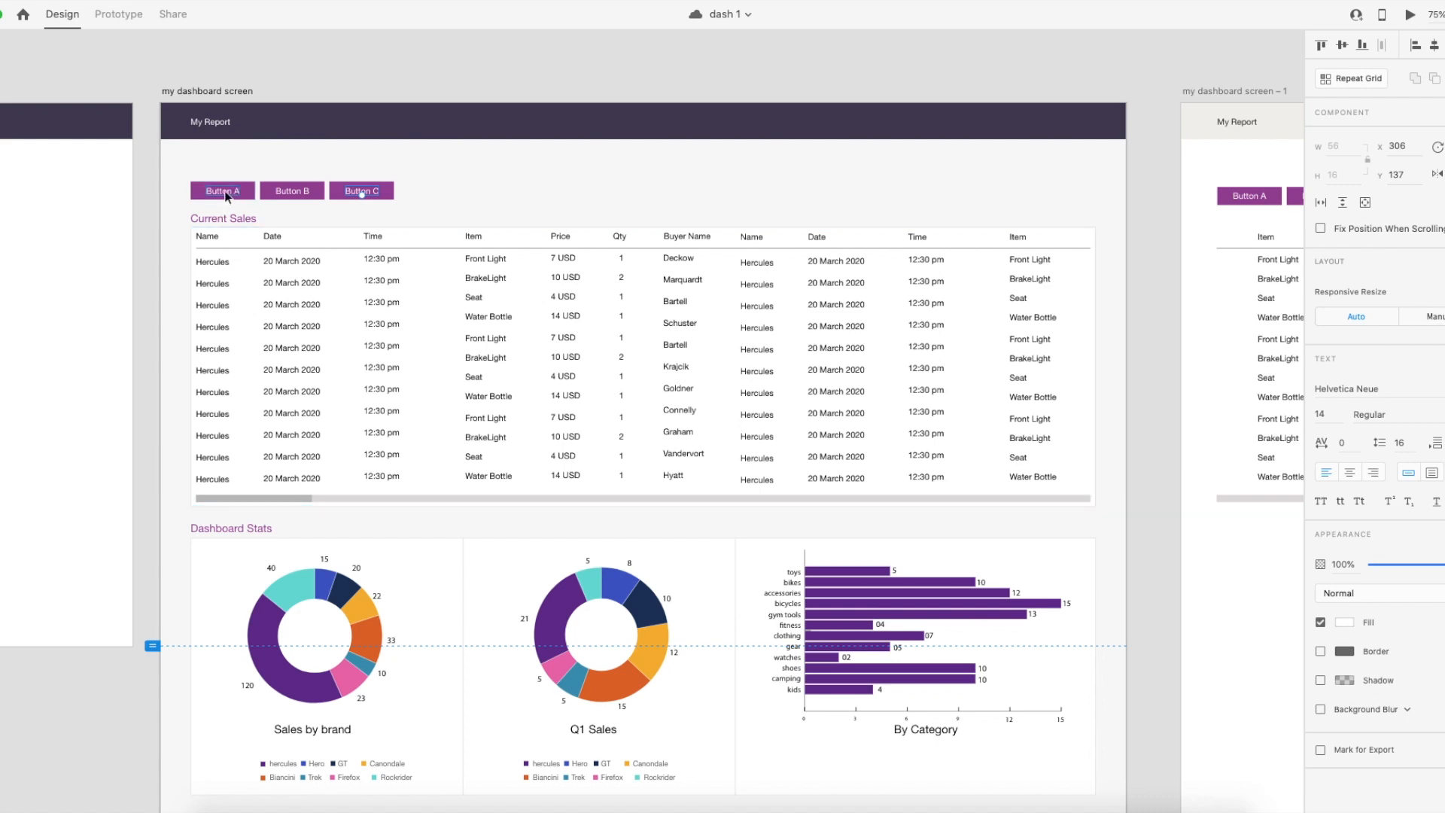
scroll(364, 250, down, 5)
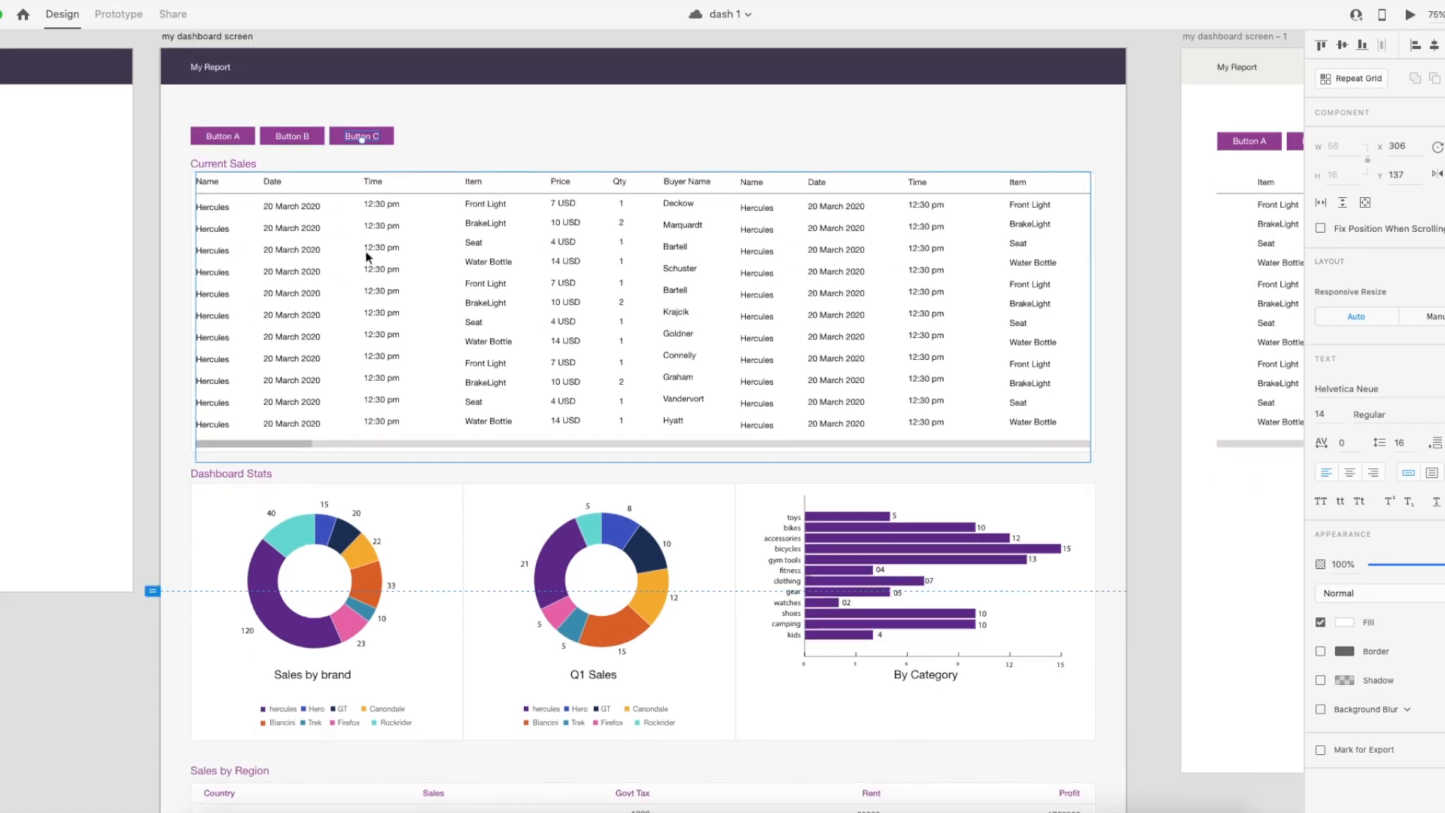
scroll(367, 242, up, 6)
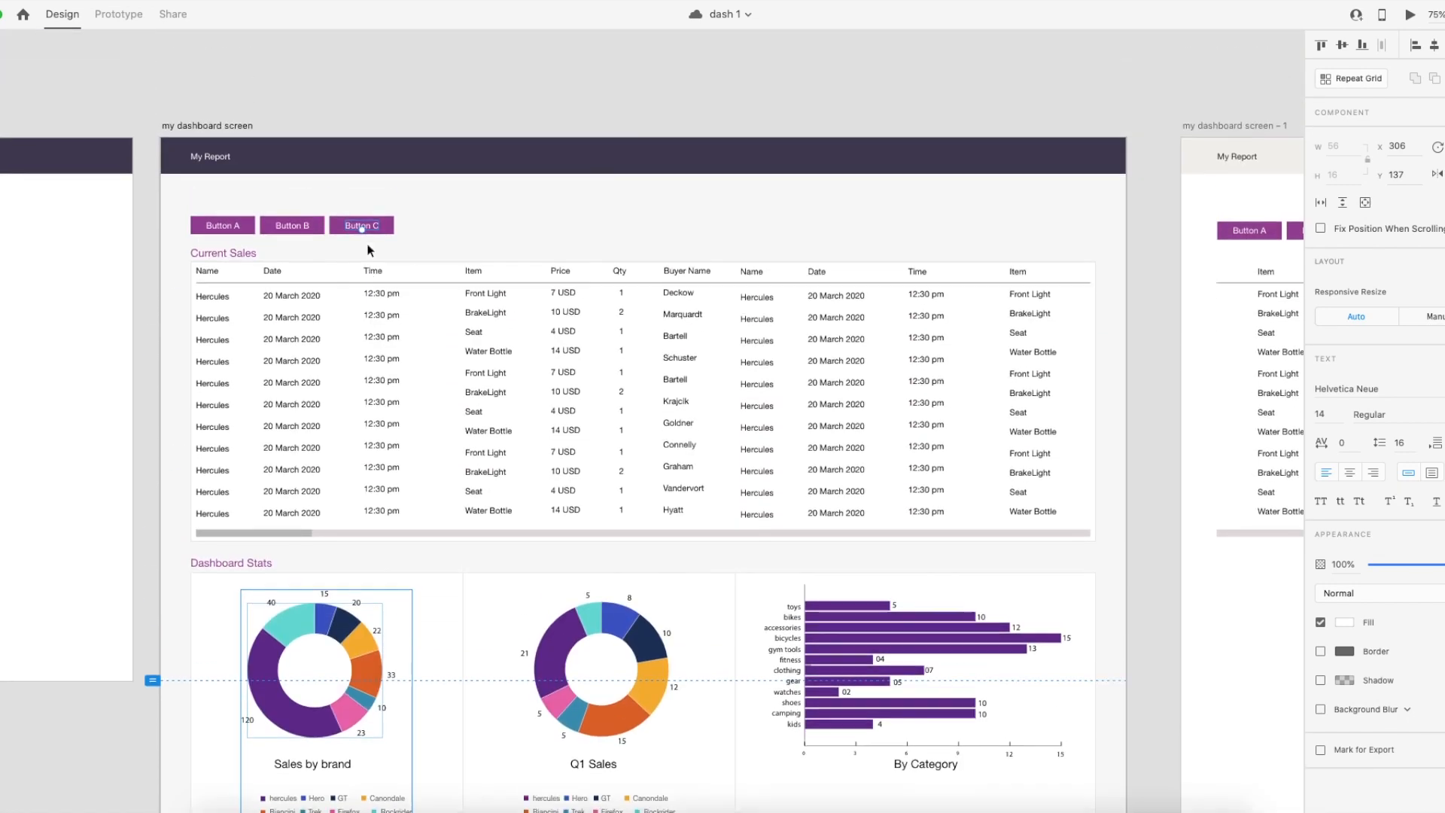
scroll(367, 242, down, 6)
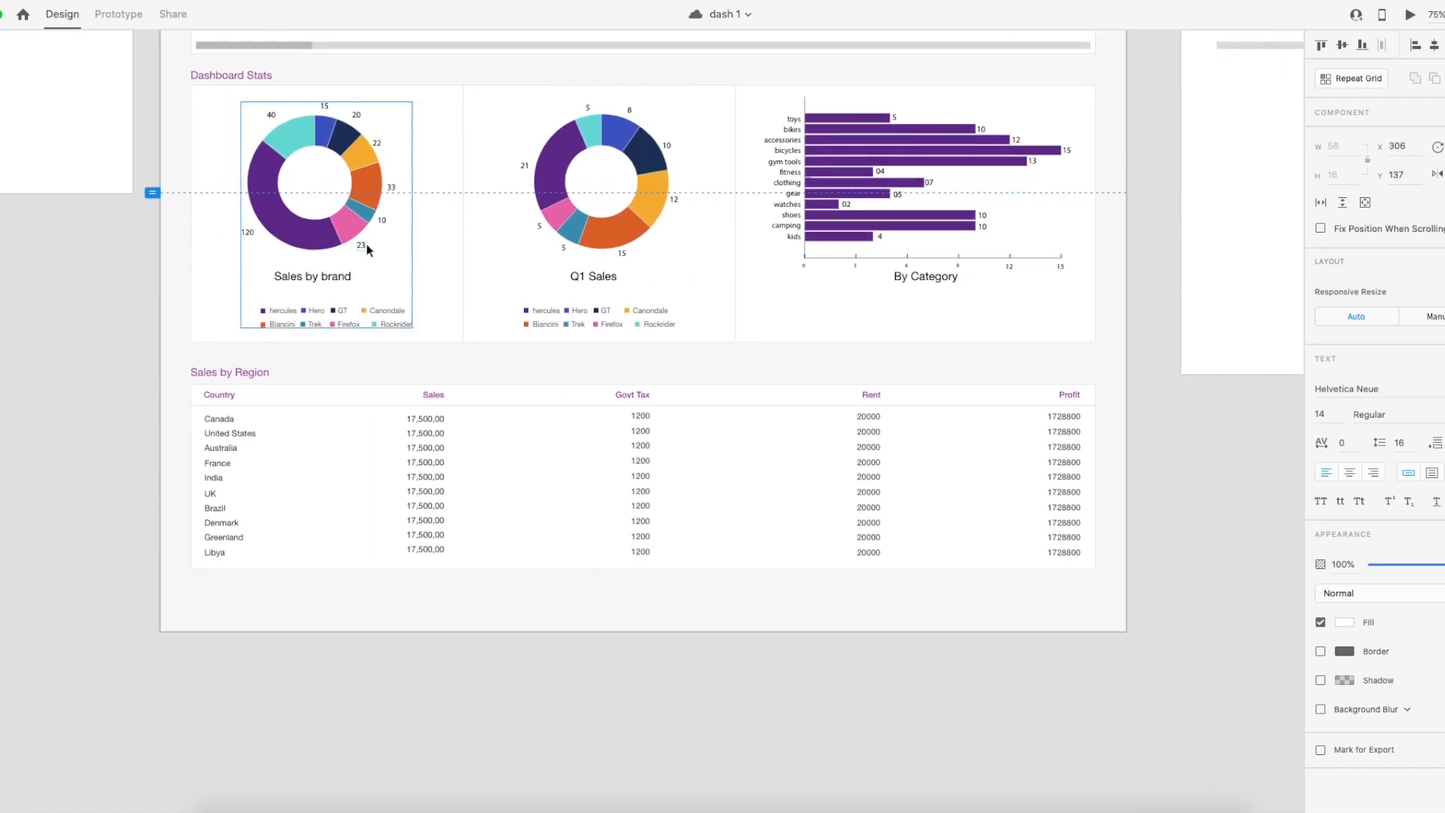
scroll(368, 249, up, 6)
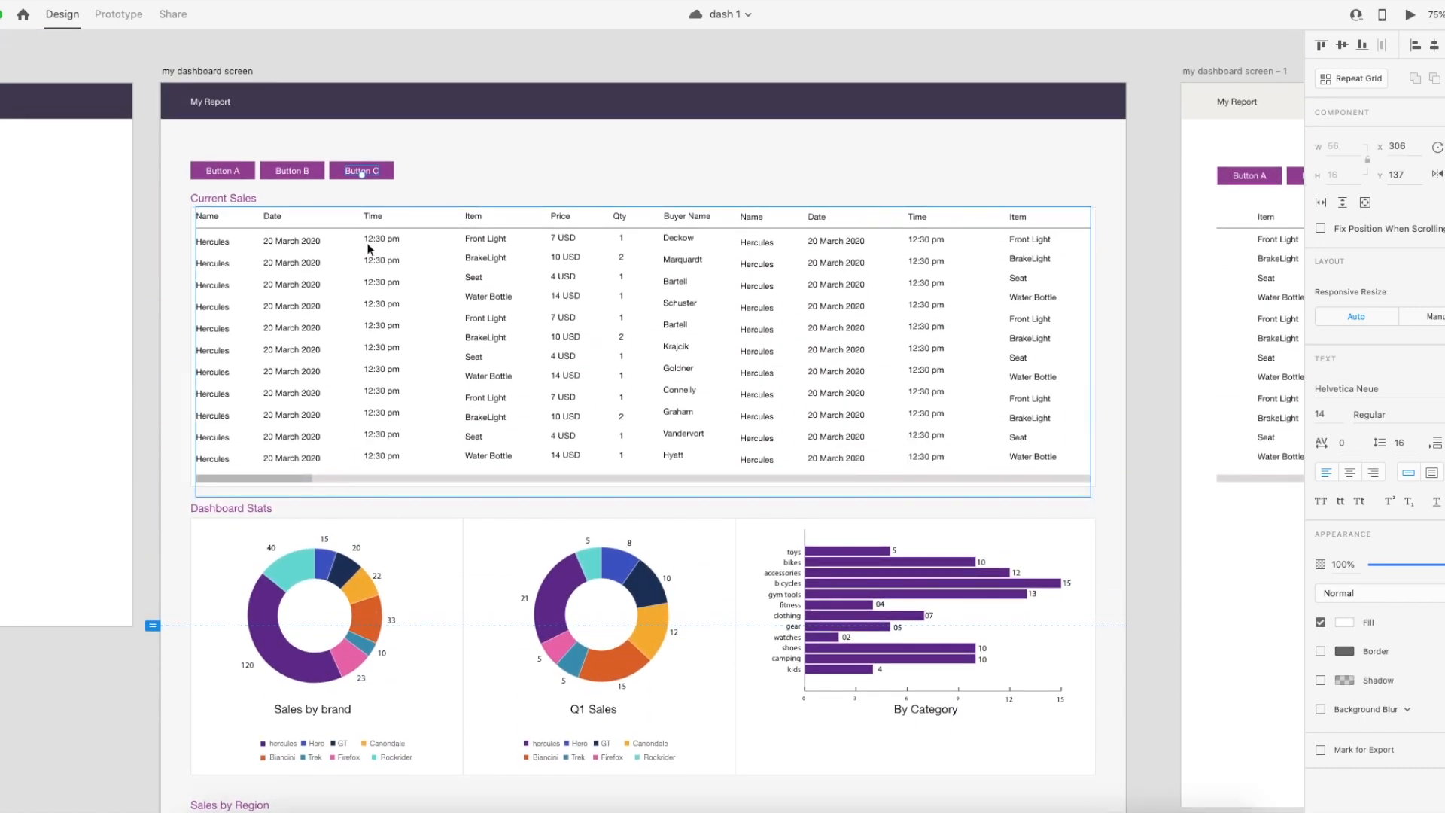
Change the Button A label on the dashboard screen to "Sales".
click(220, 172)
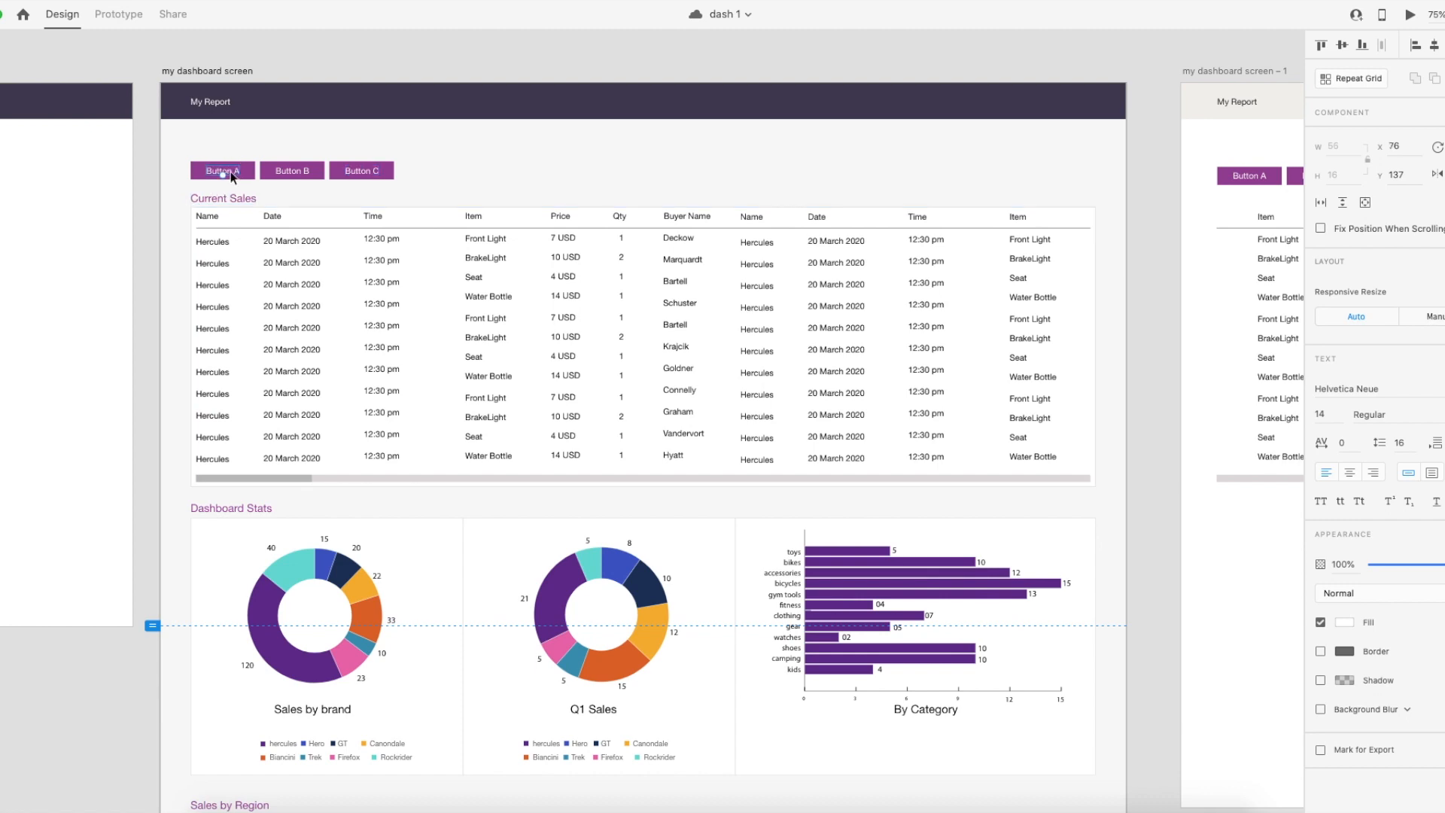
key(super+equal)
key(super+equal)
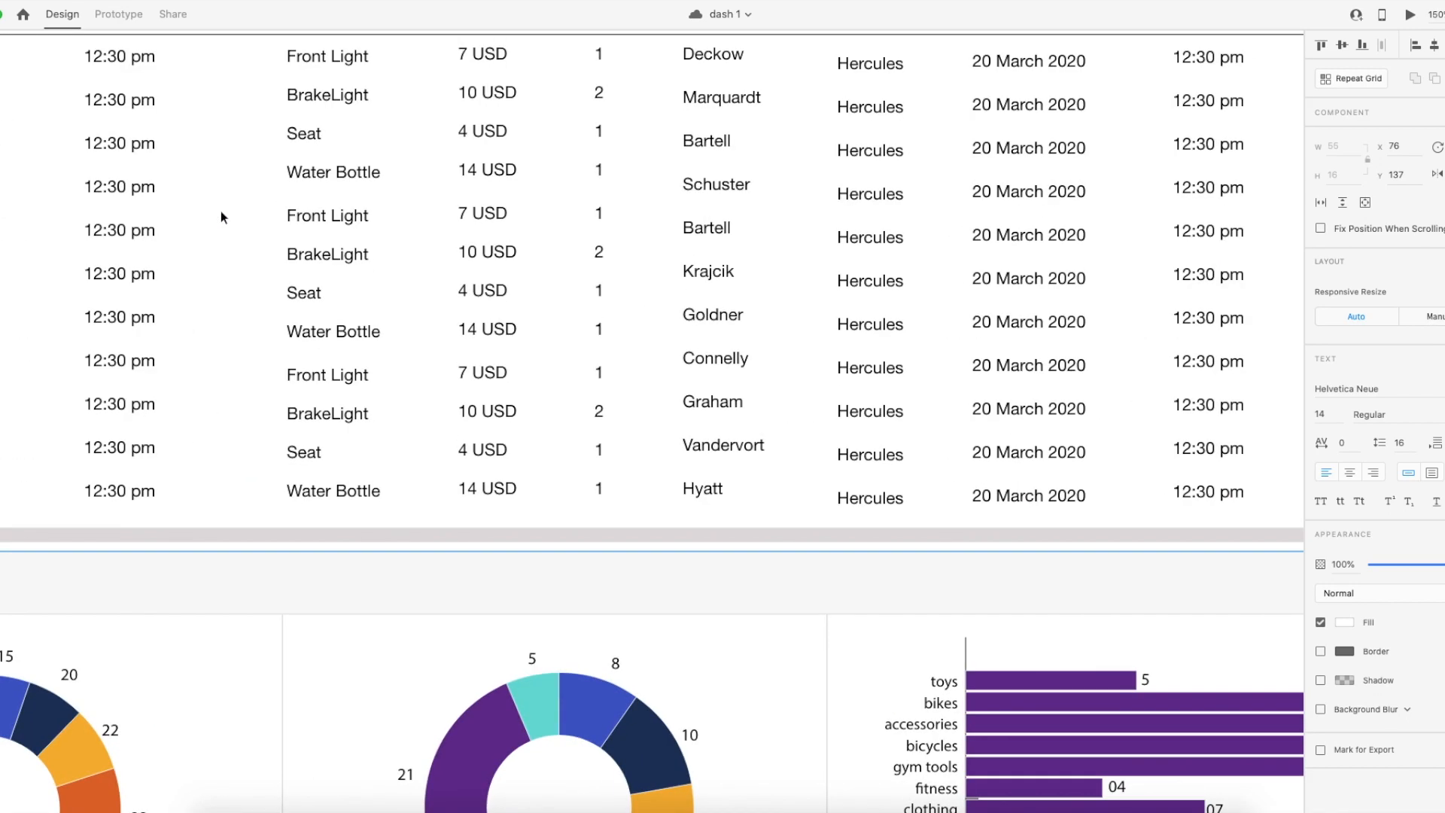
scroll(590, 364, up, 5)
scroll(590, 364, left, 5)
scroll(293, 267, left, 1)
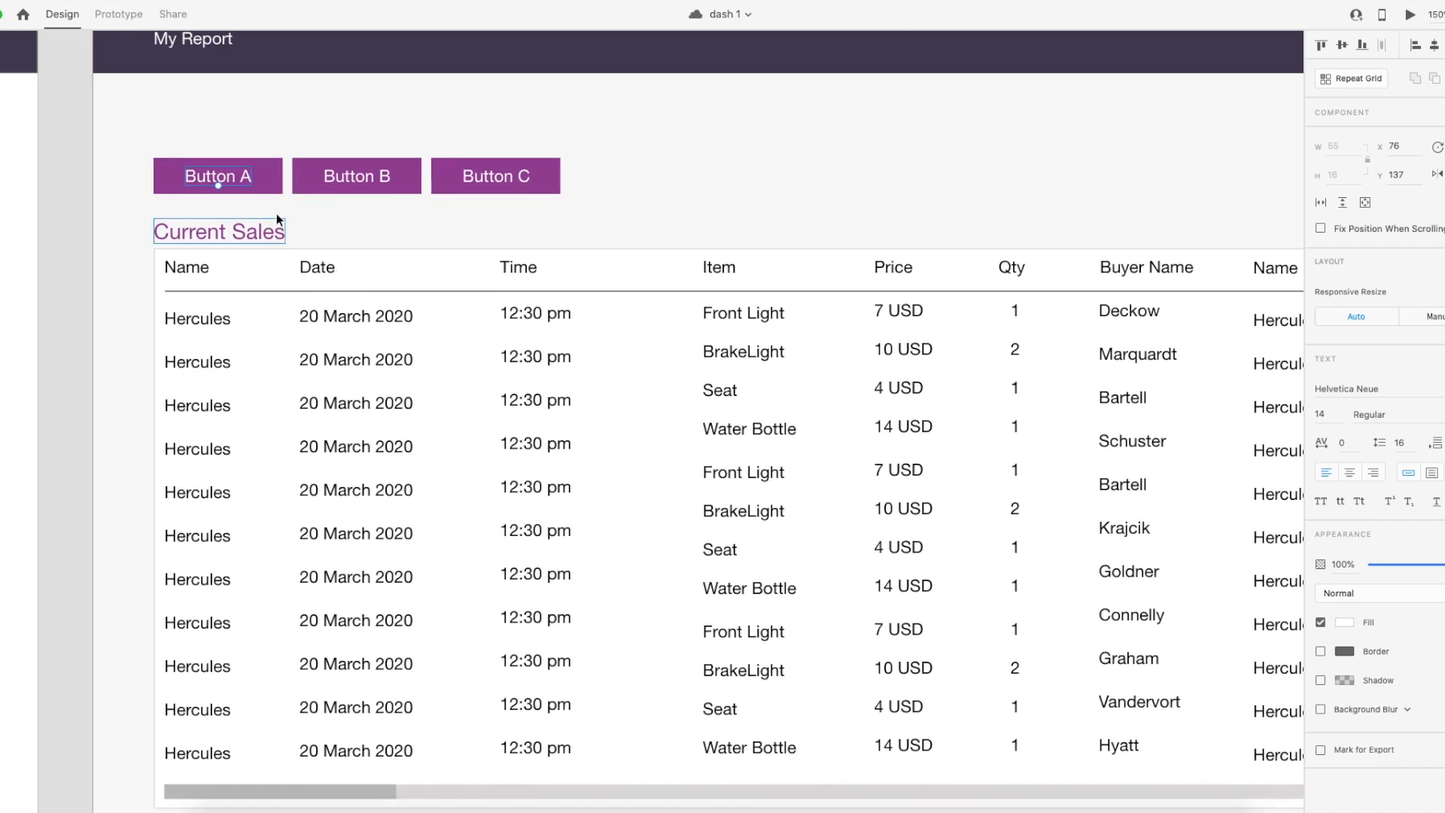
double_click(240, 179)
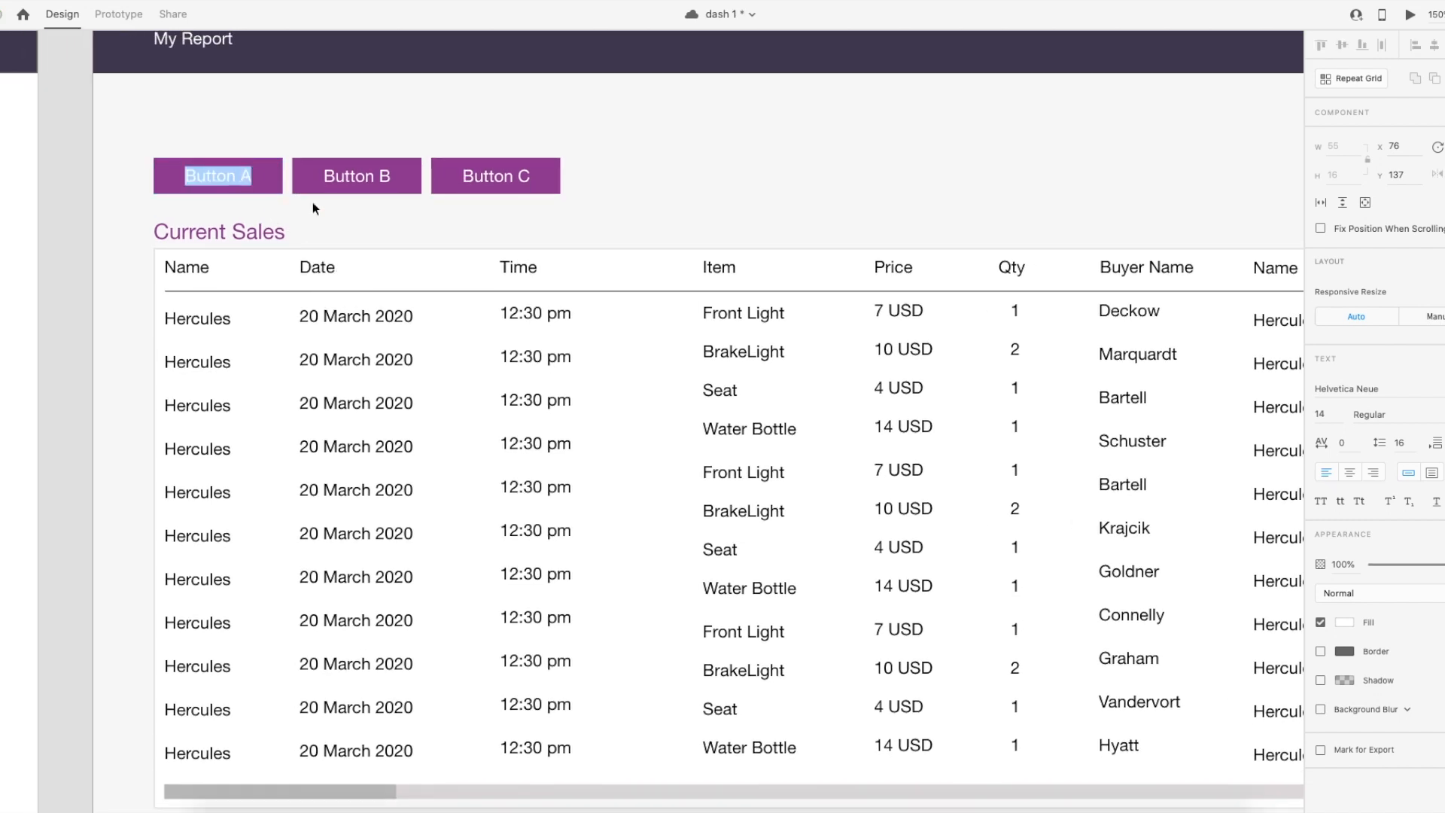
text(Sales)
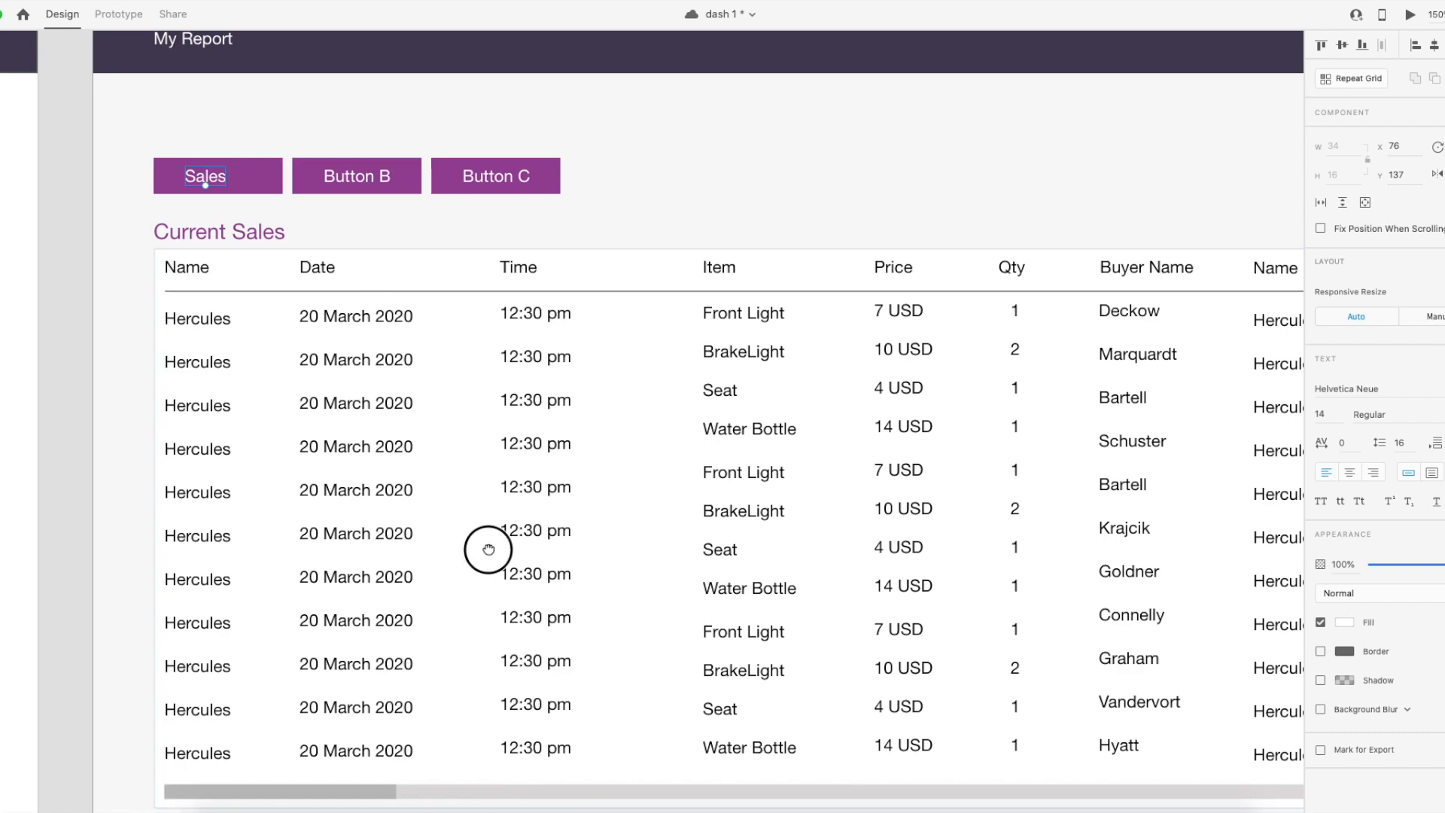
Change the Button B label on the dashboard screen to "Stats".
drag(489, 570, 529, 224)
scroll(529, 223, up, 10)
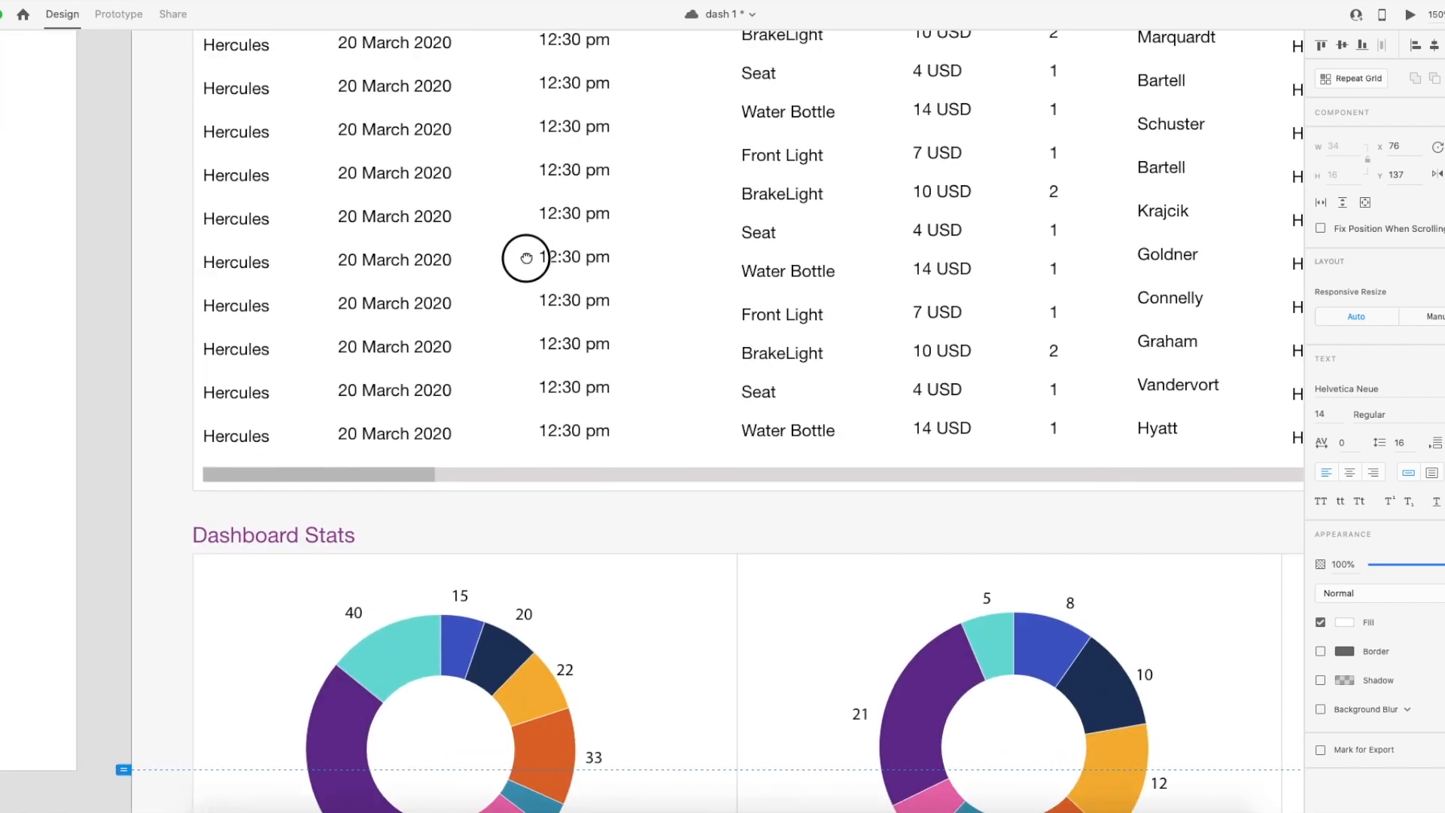
click(381, 235)
double_click(382, 235)
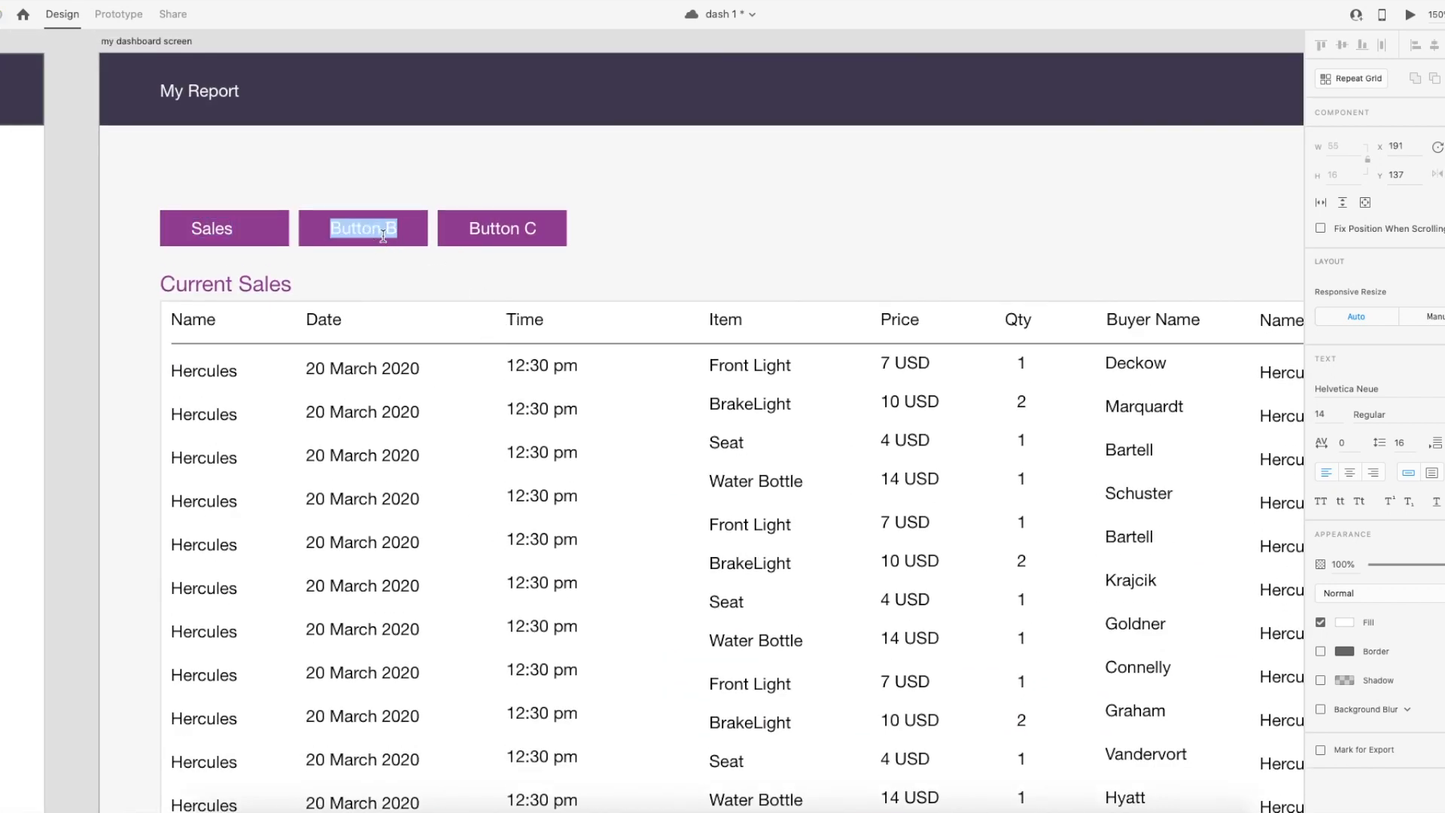
text(Stats)
key(Escape)
Check the Sales by Region section and change the Button C label to "By Region".
scroll(546, 516, down, 10)
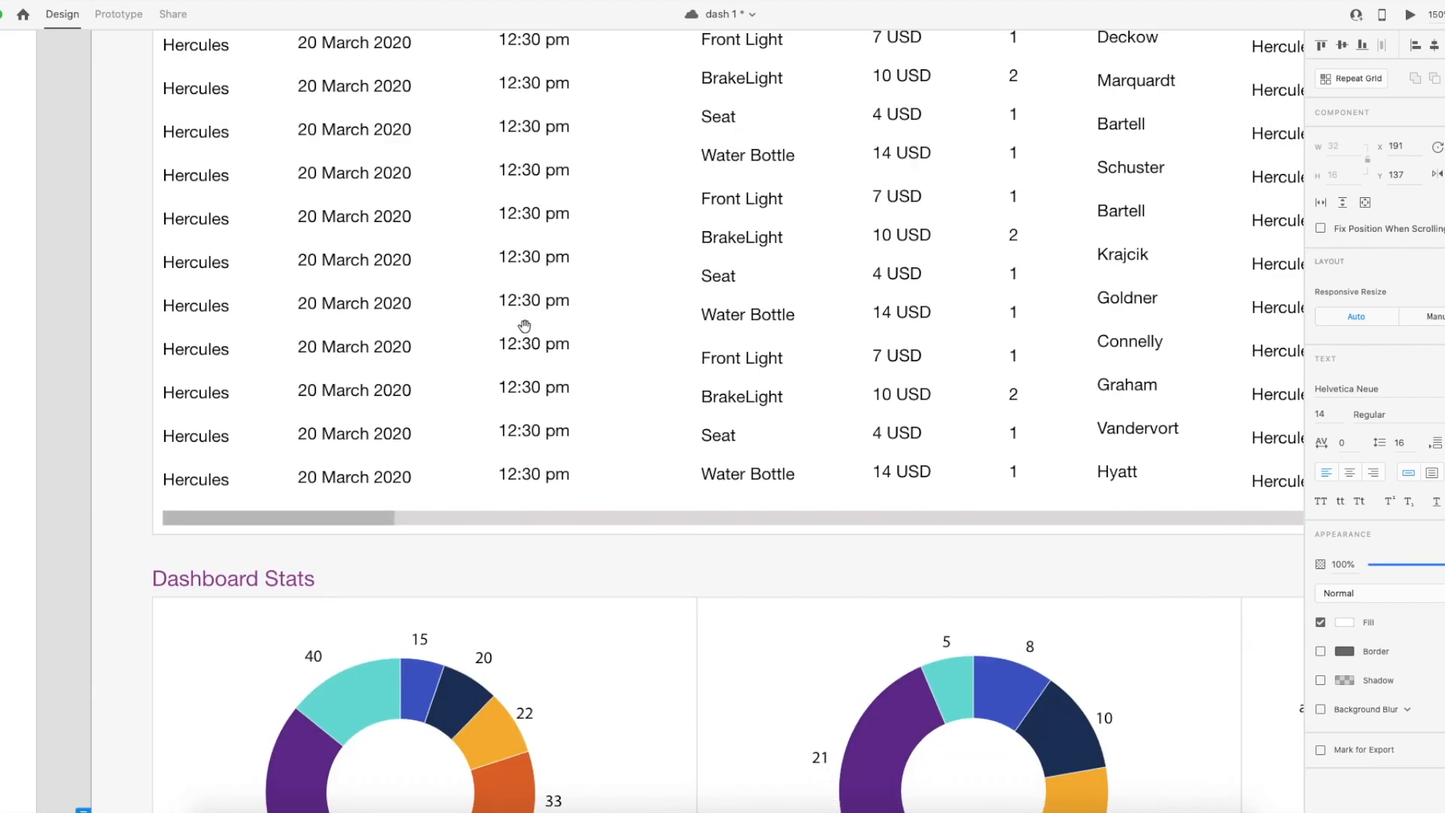
scroll(534, 429, down, 8)
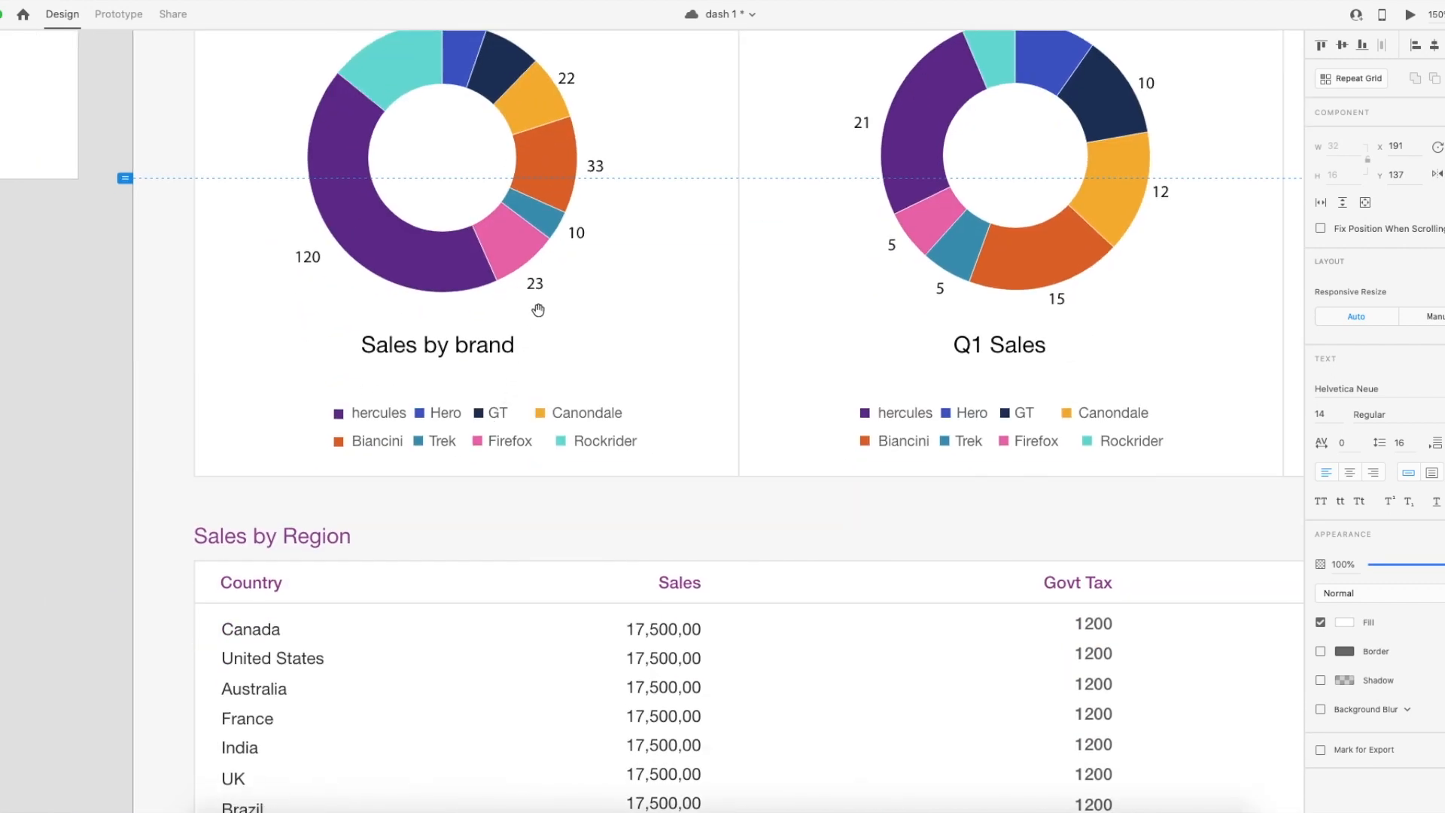
scroll(538, 308, up, 18)
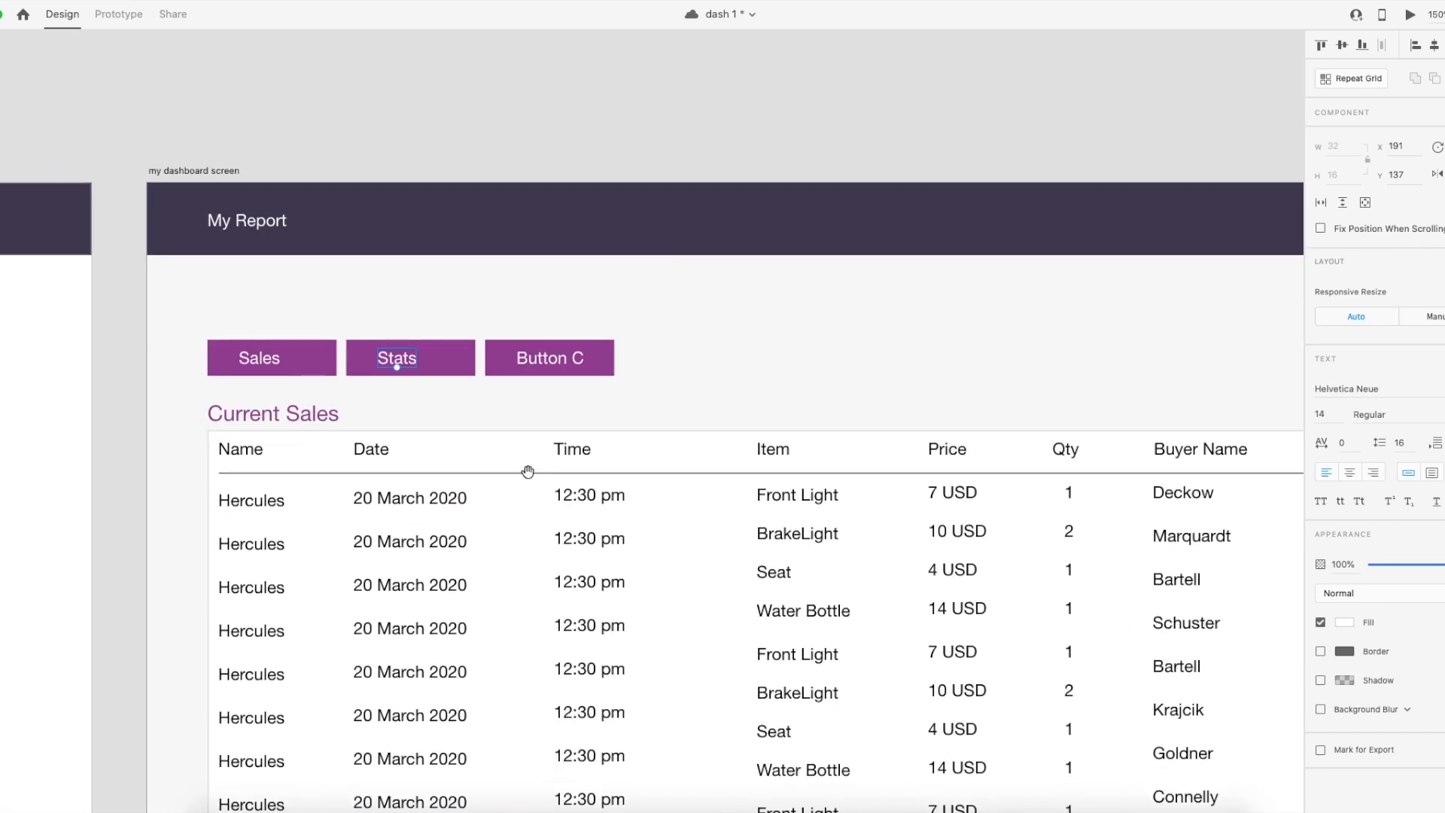
click(555, 301)
double_click(564, 301)
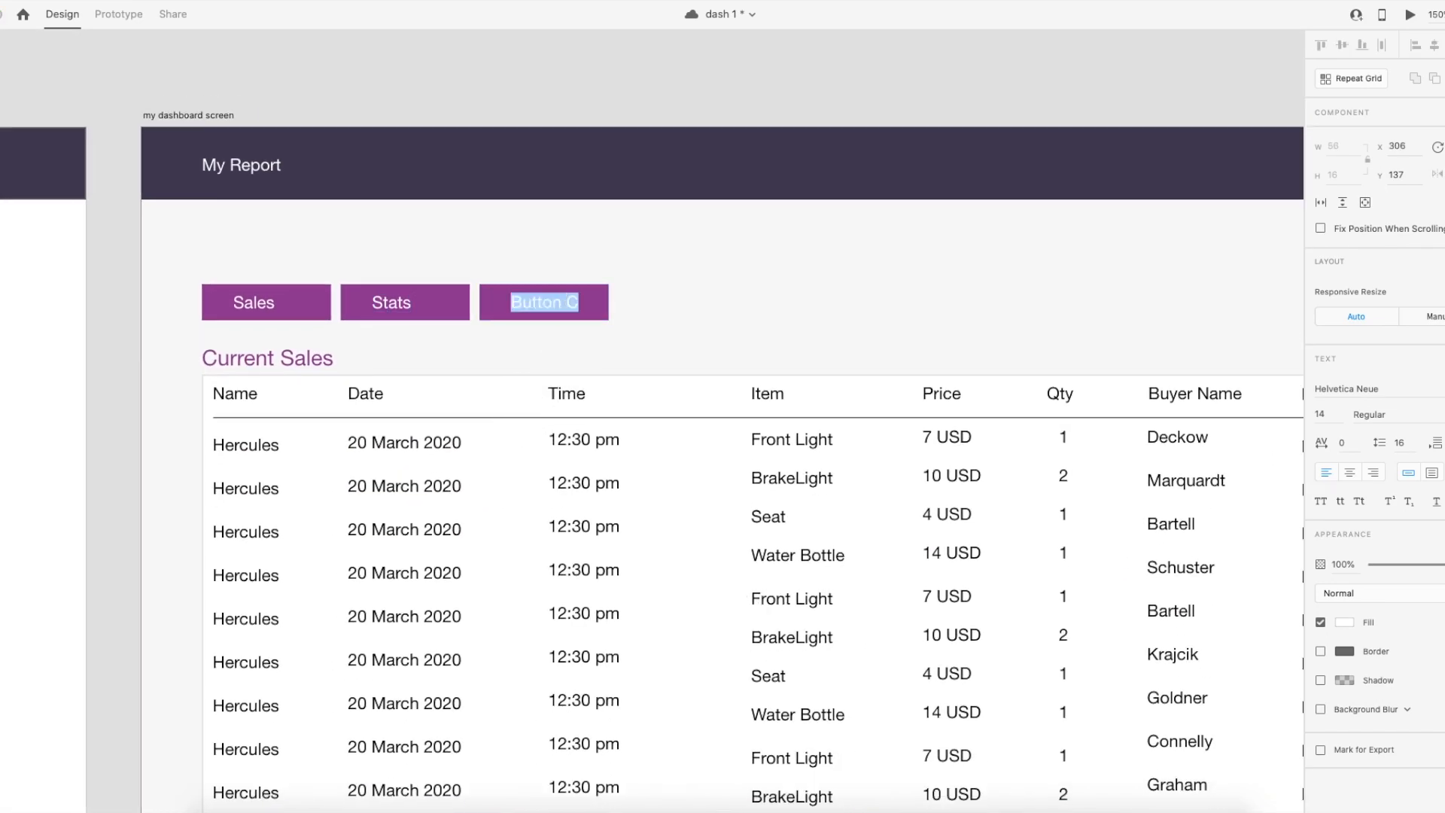
text(By Region)
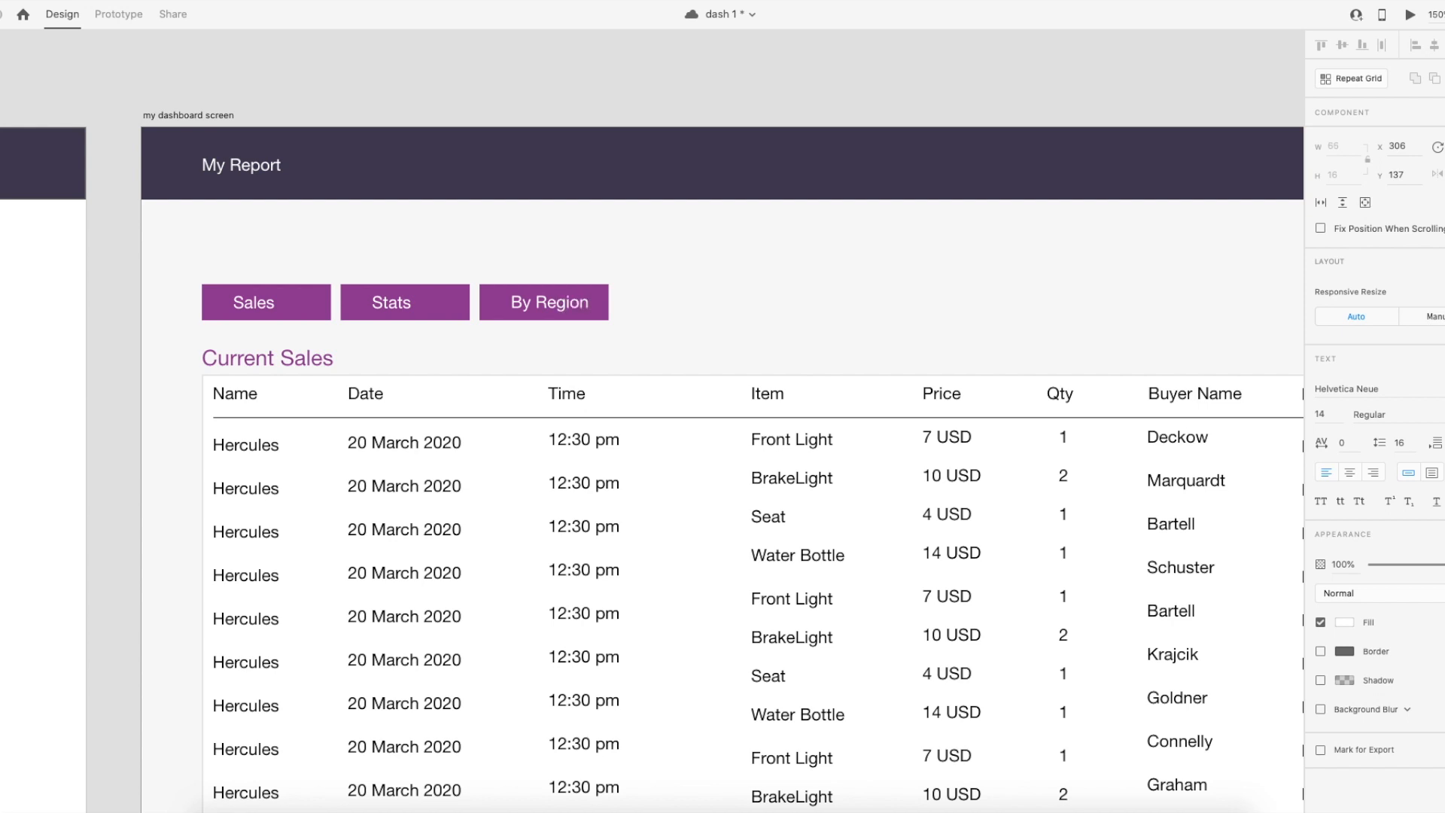
key(Escape)
Extend the Stats button label to "Dash Stats" and shift the text to sit centered on its button.
triple_click(391, 311)
key(Left)
text(Dash)
key(Escape)
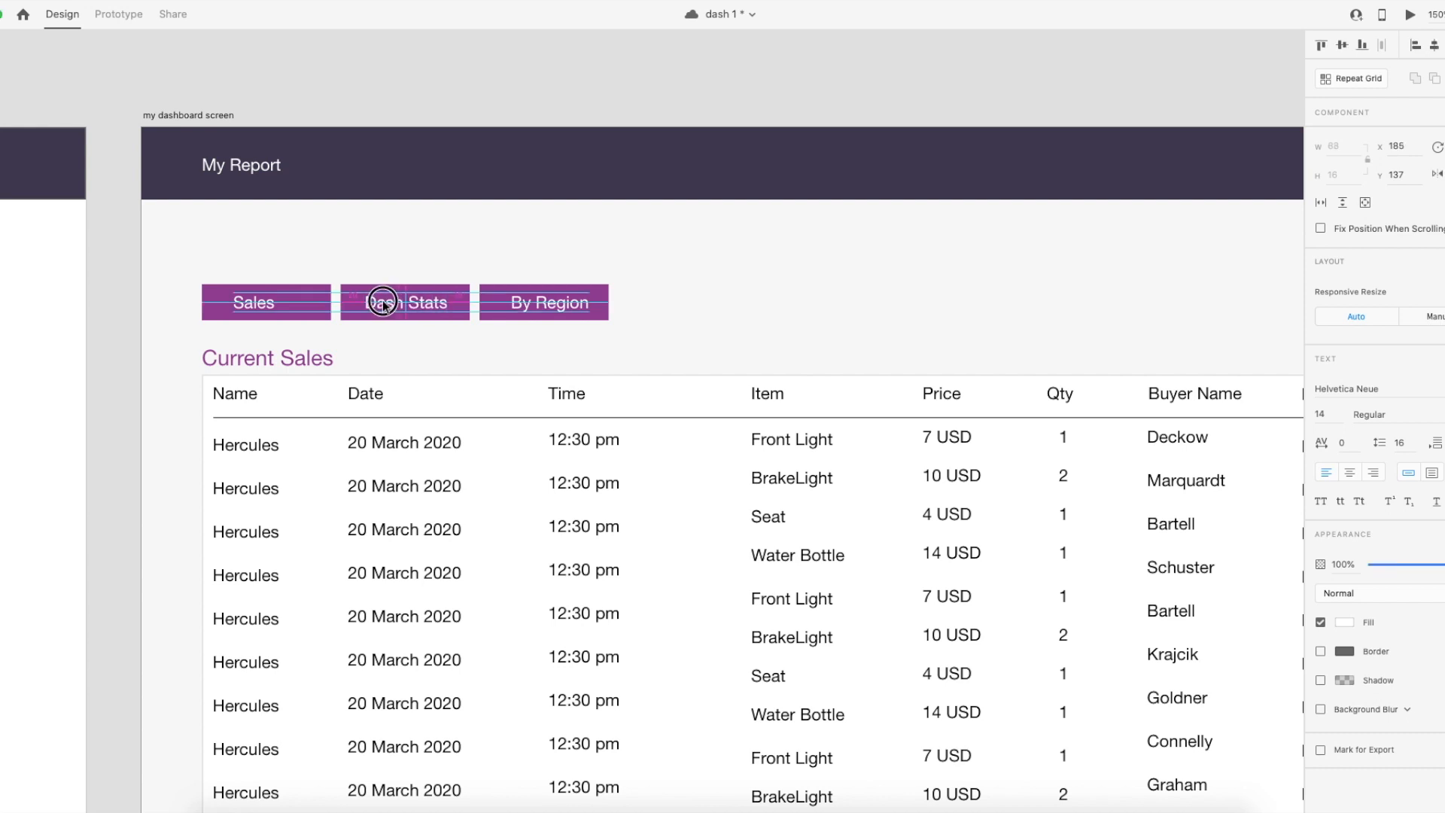
click(371, 248)
Extend the Sales button label to "Current Sales".
click(253, 302)
double_click(253, 302)
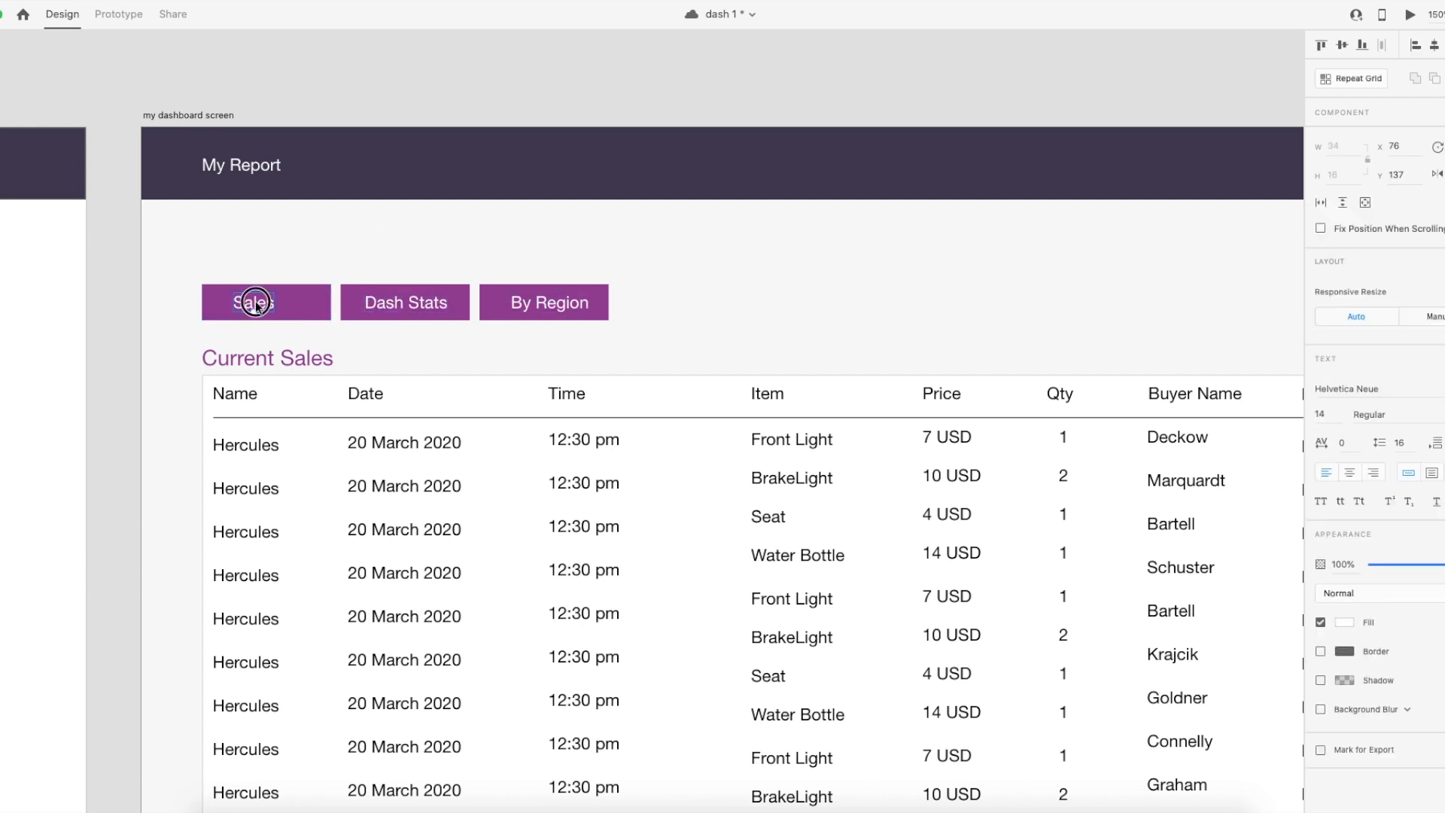
key(Left)
text(Current)
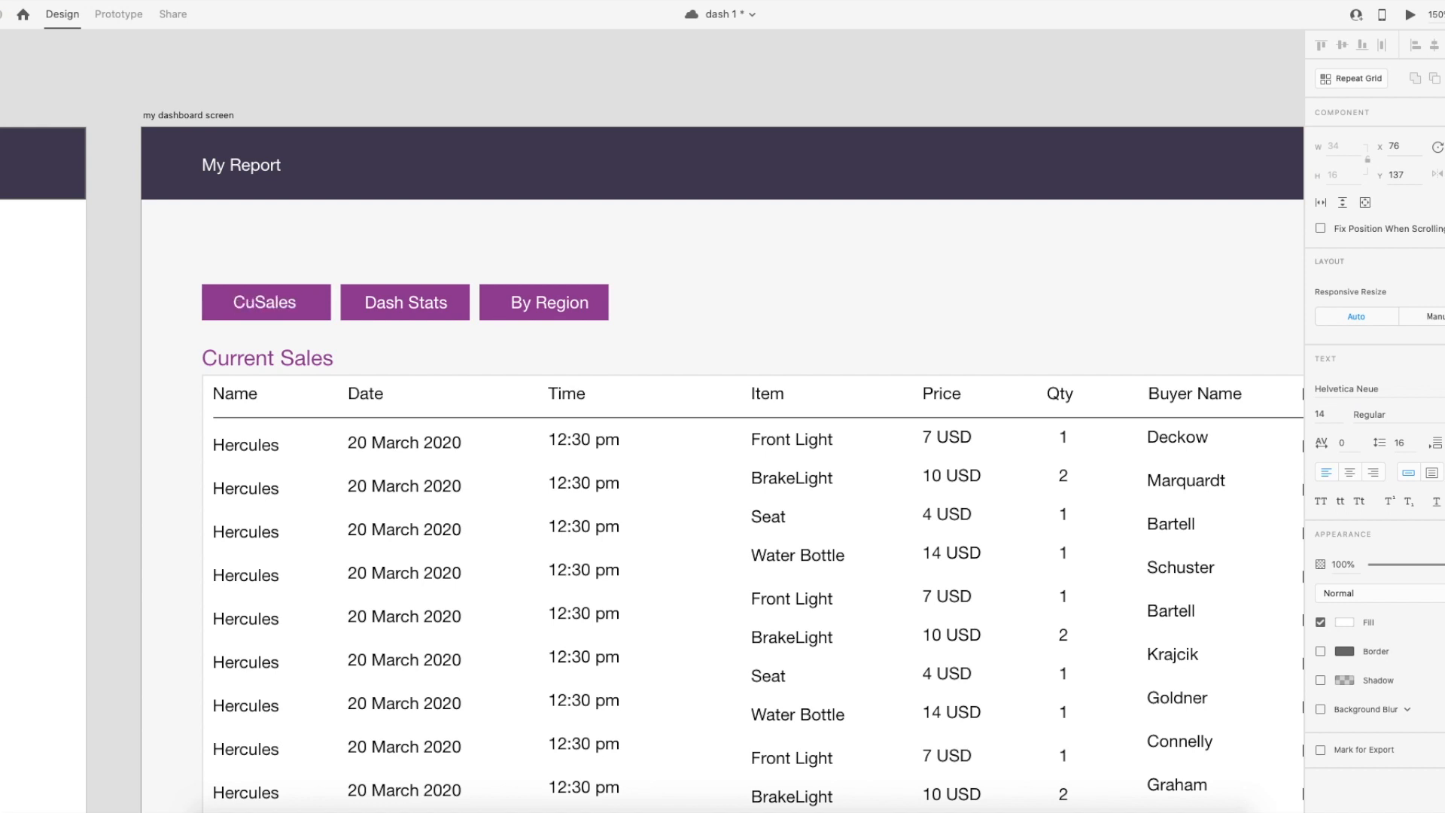
key(Escape)
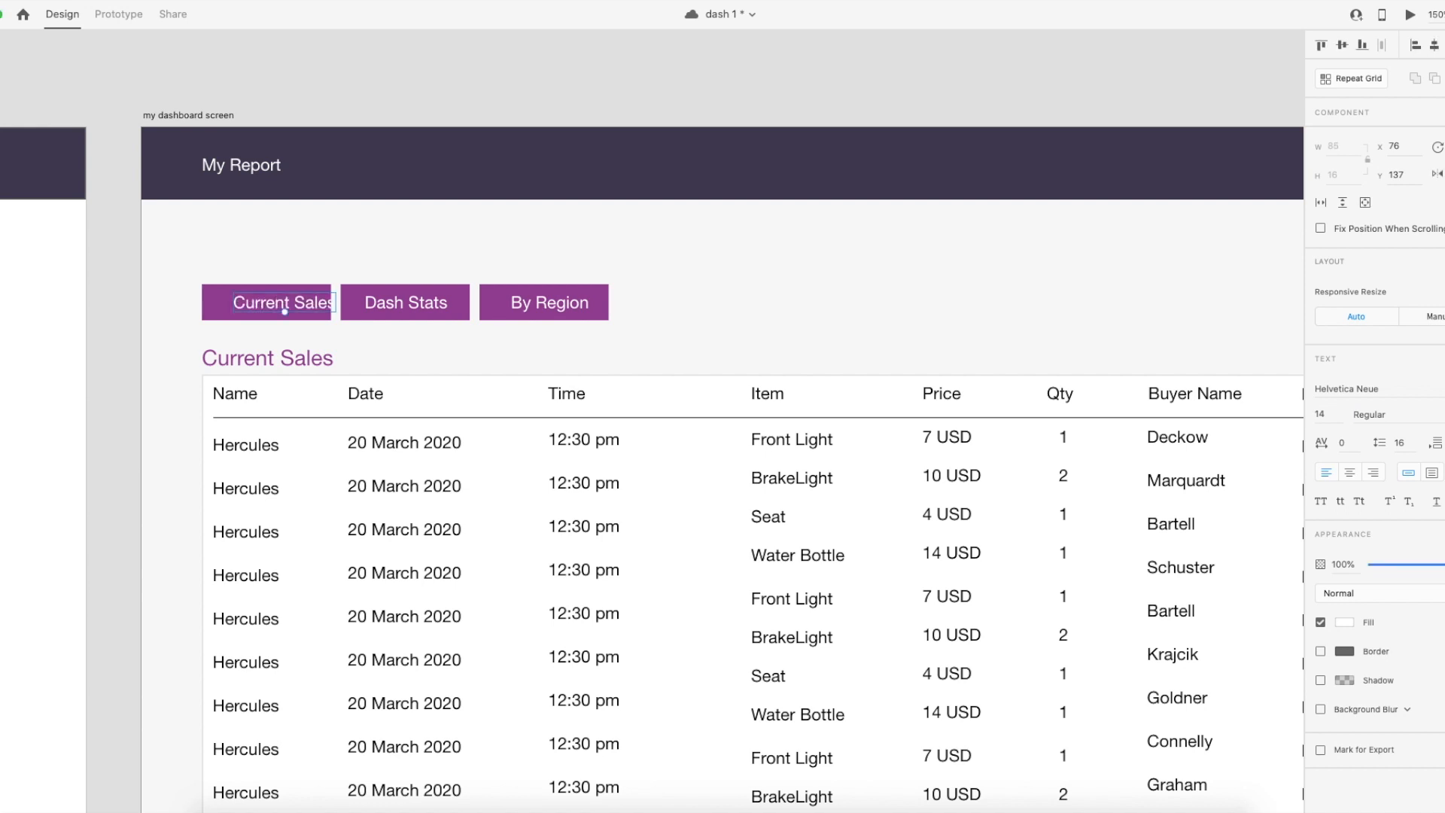
Shift the Current Sales and By Region labels leftward to center them on their buttons, and check the Dash Stats label's alignment.
drag(245, 302, 232, 303)
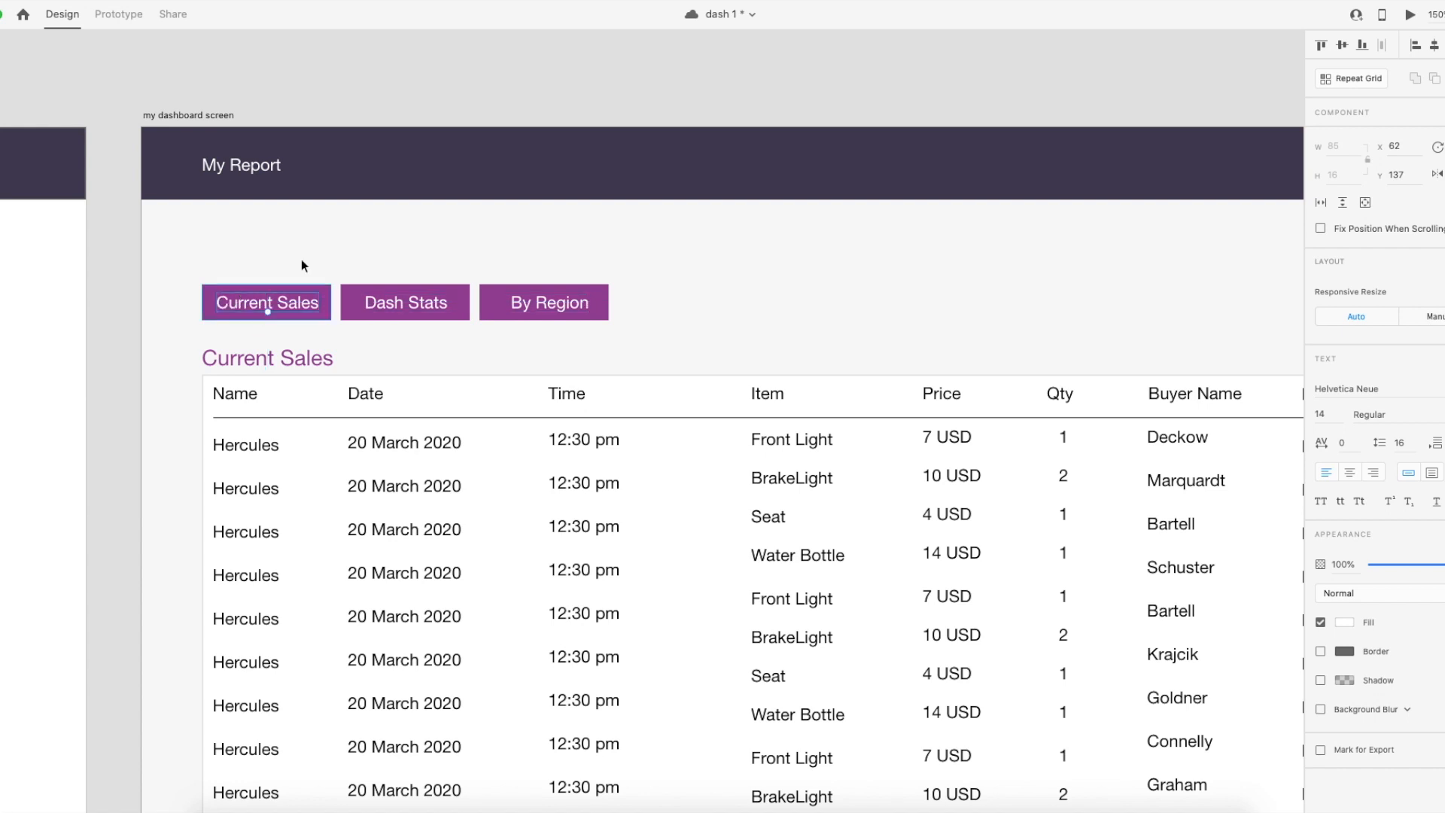
click(350, 228)
drag(411, 307, 410, 306)
click(535, 305)
drag(535, 305, 529, 305)
click(551, 253)
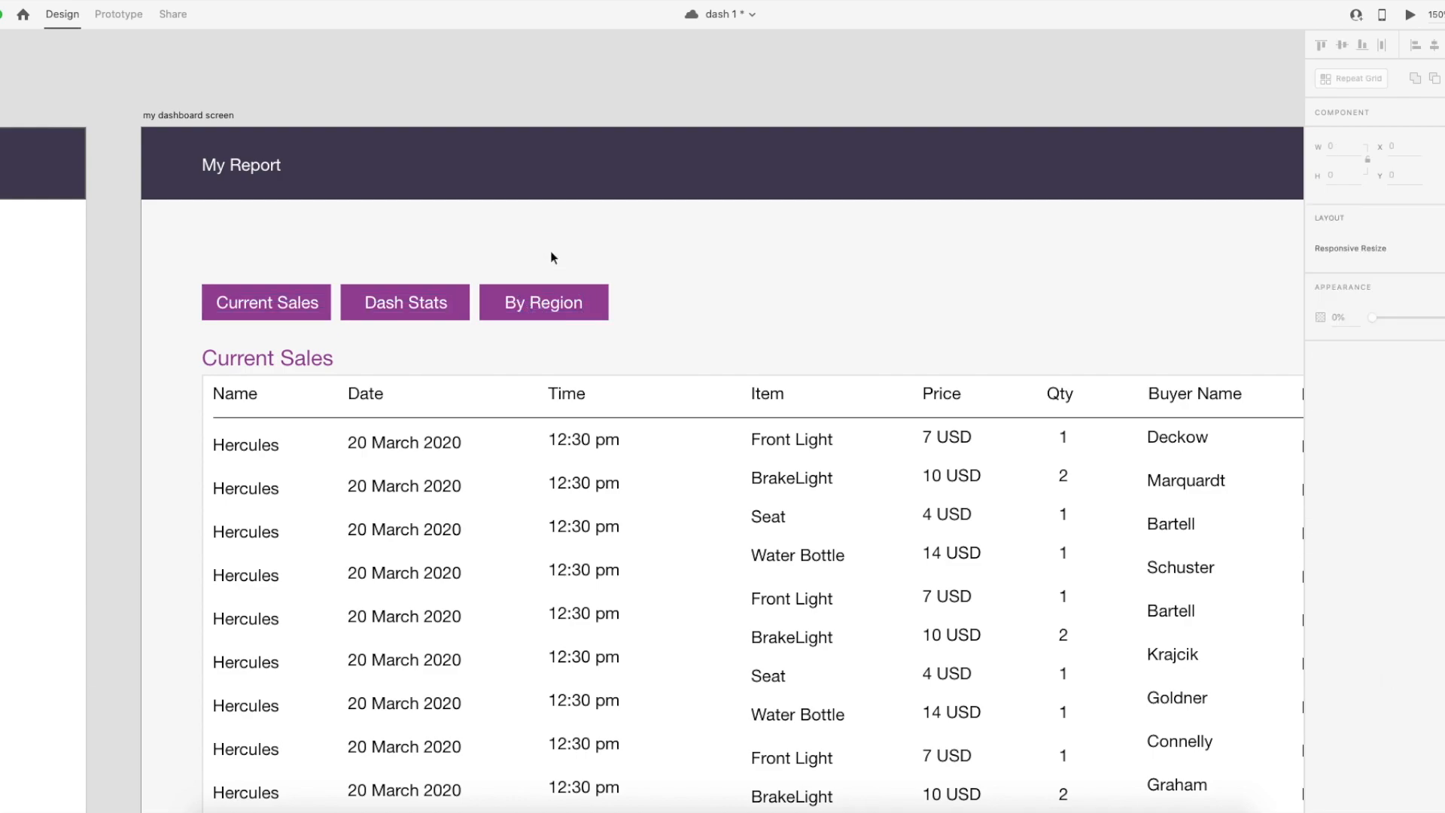
Examine the dashboard artboard's size and scrolling settings, and look through its sections from the buttons to Sales by Region.
key(super+minus)
drag(767, 449, 463, 296)
click(76, 50)
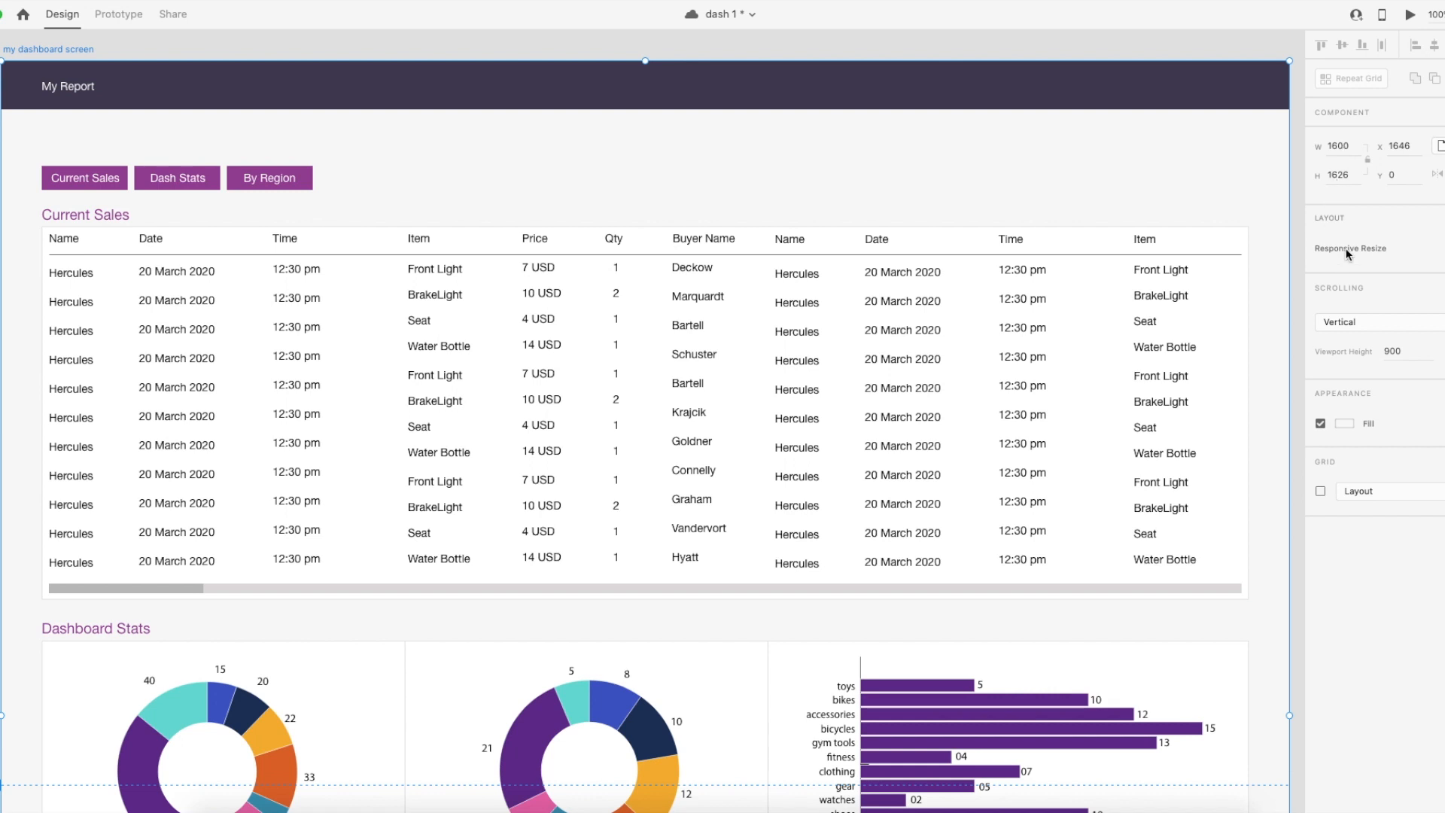
click(327, 144)
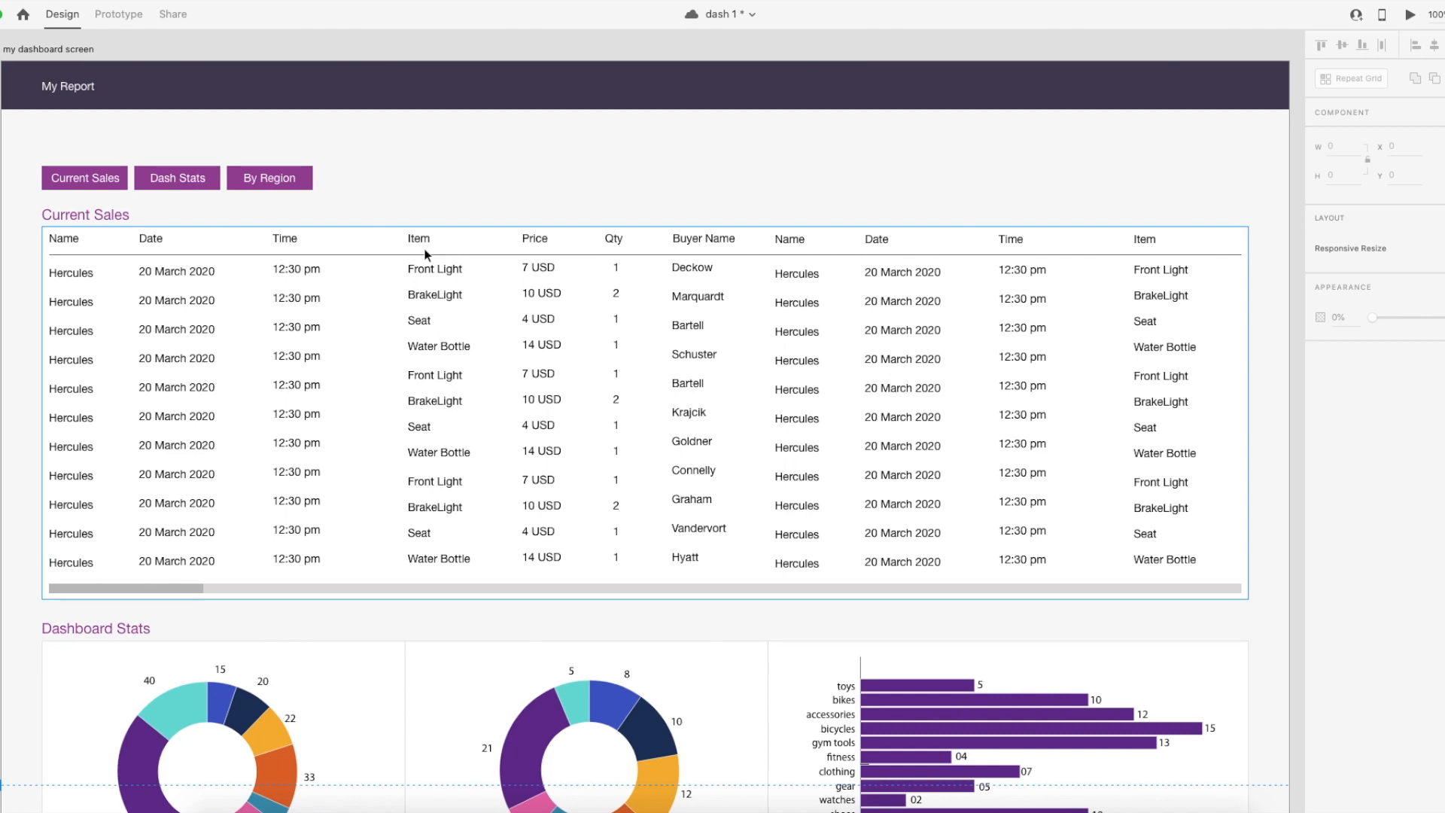
scroll(188, 249, down, 1)
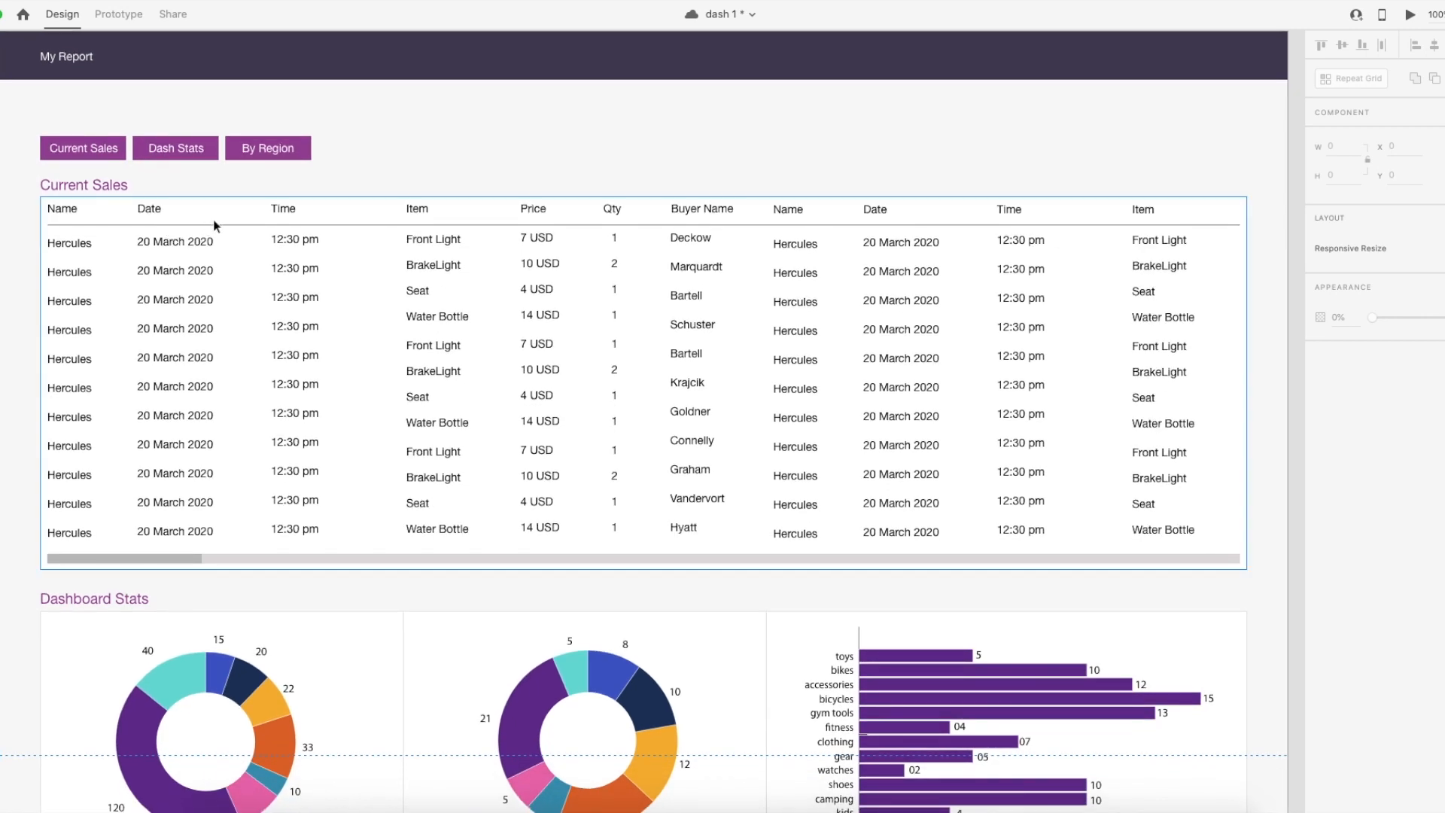
scroll(218, 240, down, 12)
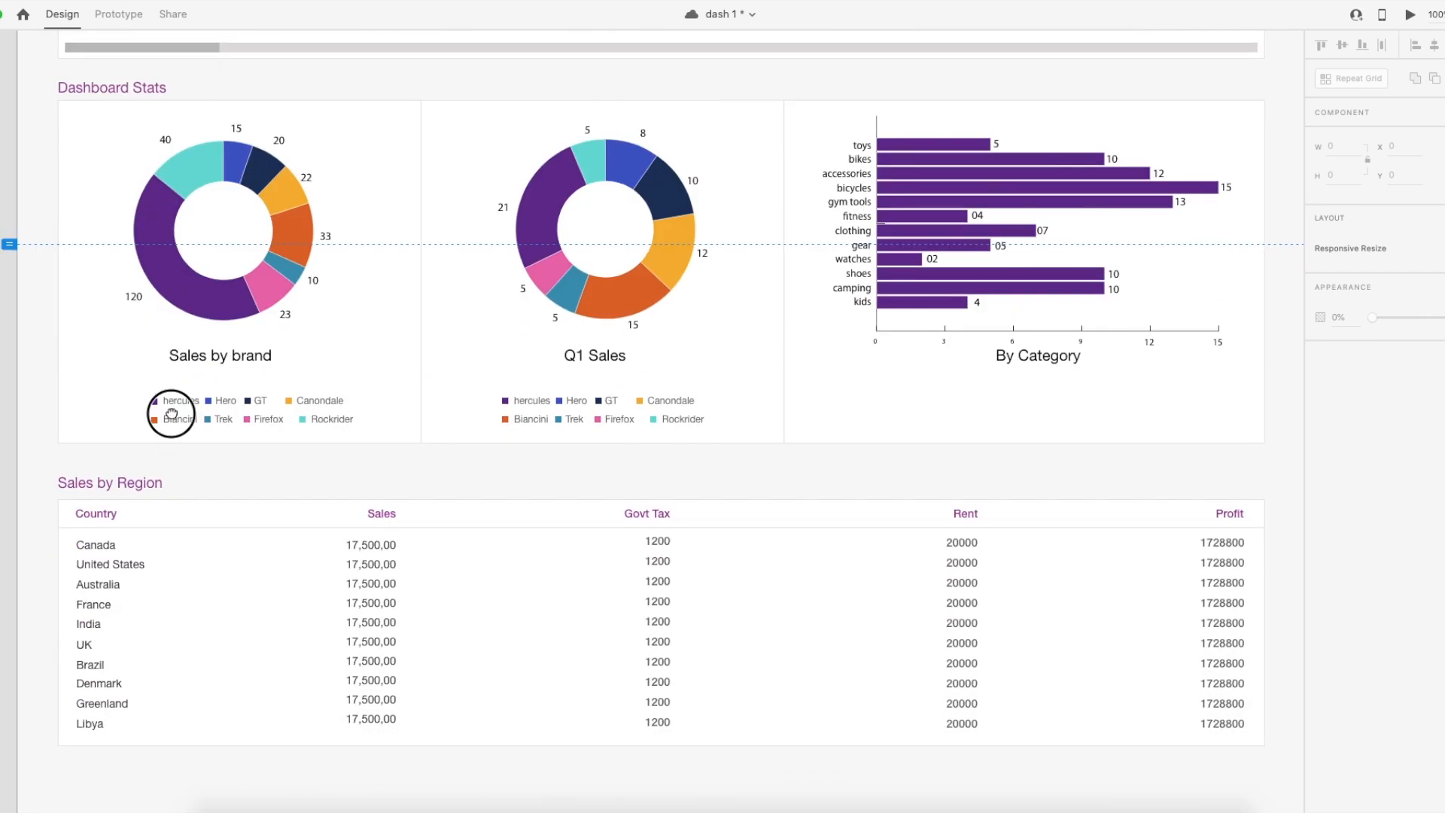
scroll(167, 436, up, 10)
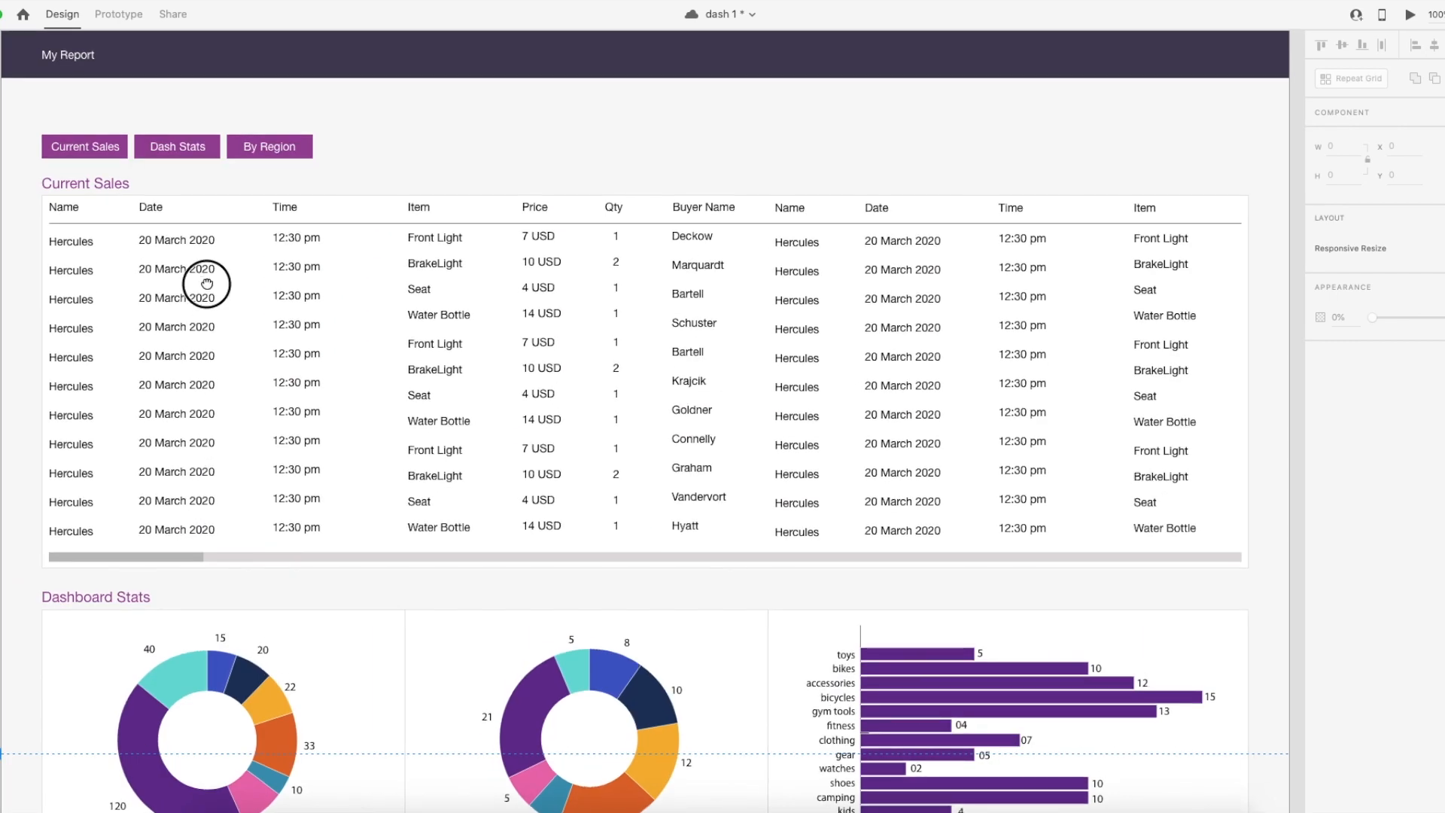
scroll(199, 256, up, 1)
In prototype mode, link the Current Sales button to the Dashboard Stats heading with a tap-triggered Scroll To action.
click(120, 15)
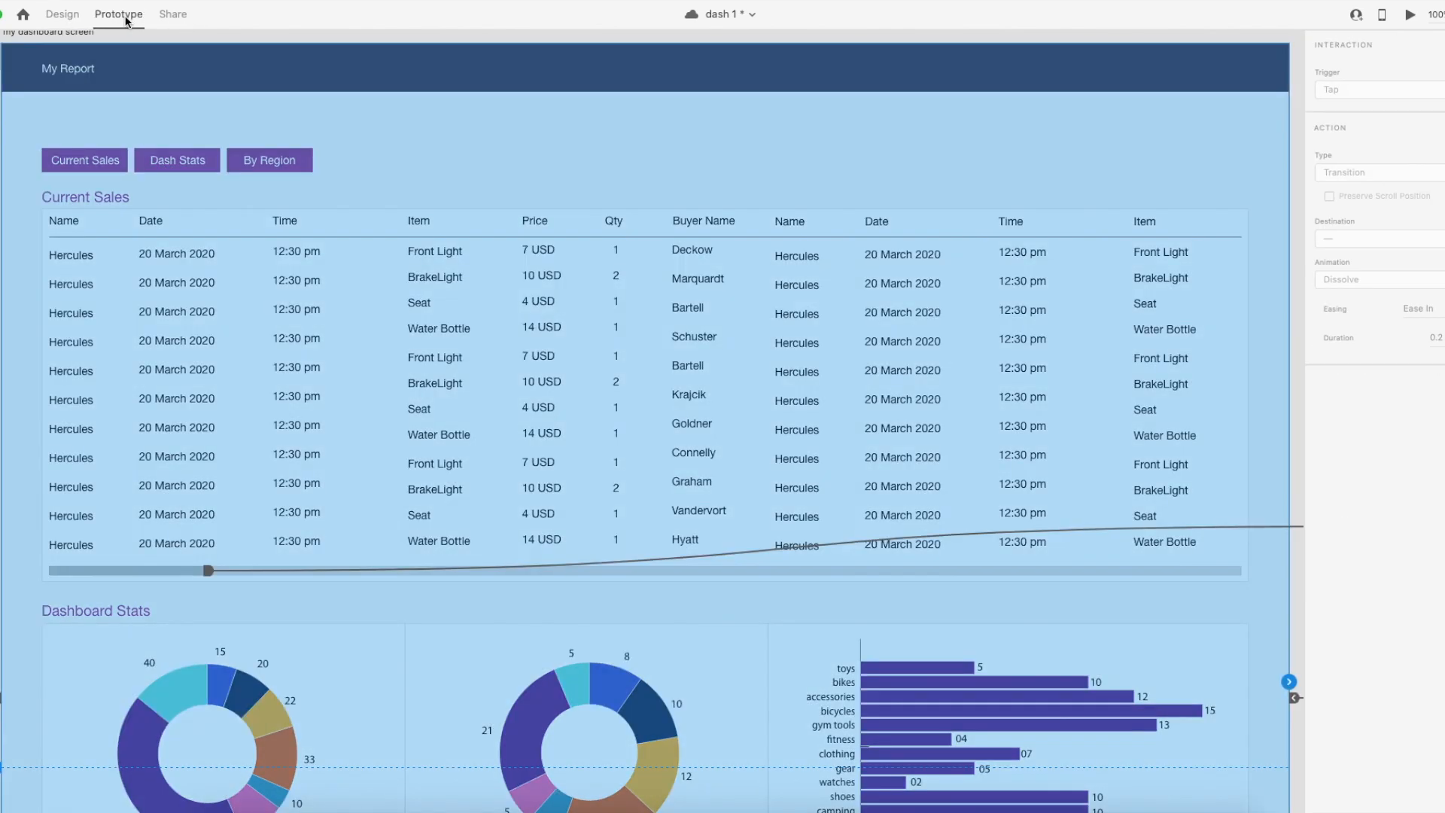
click(122, 172)
drag(128, 160, 140, 607)
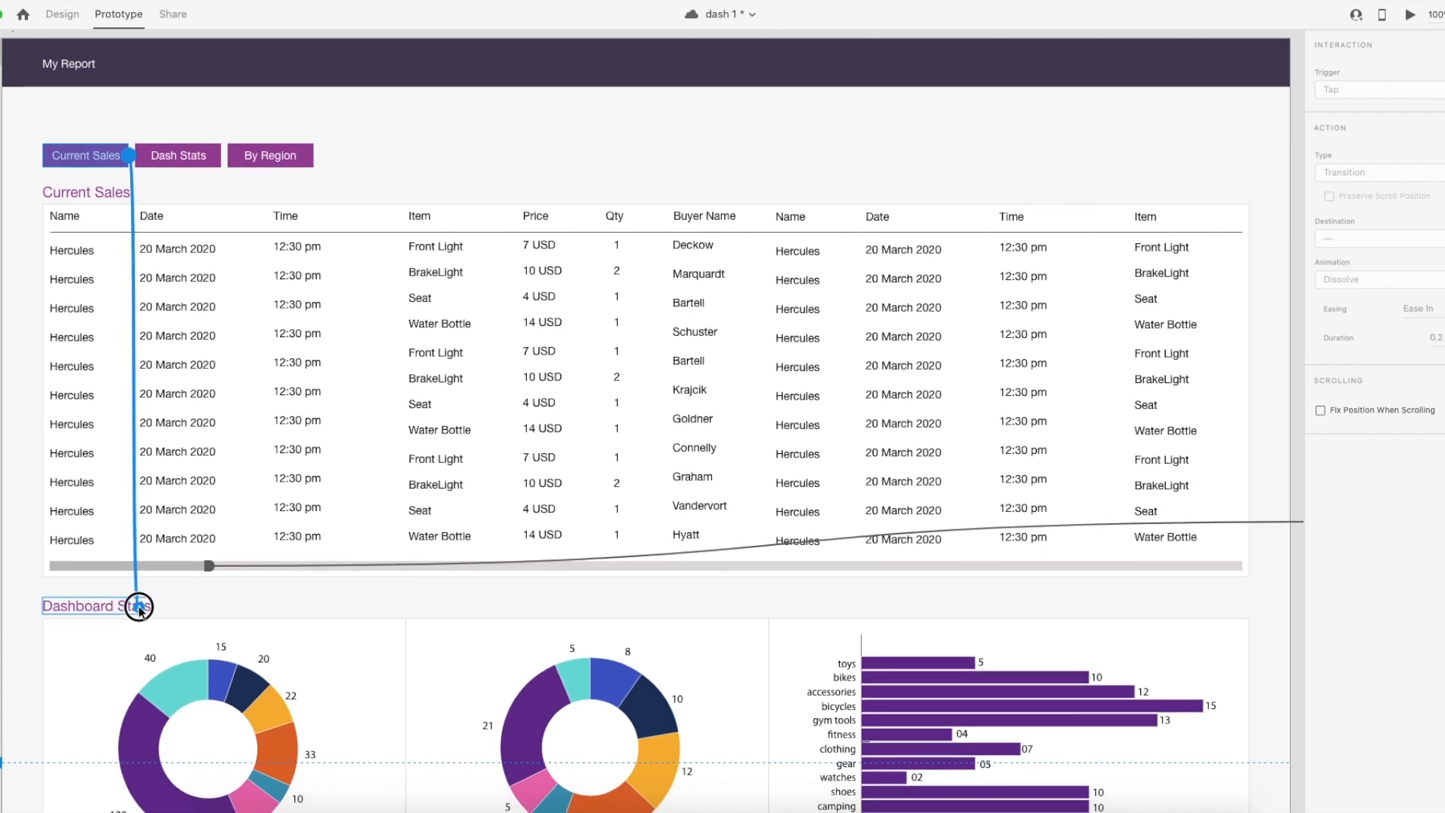
drag(139, 609, 139, 610)
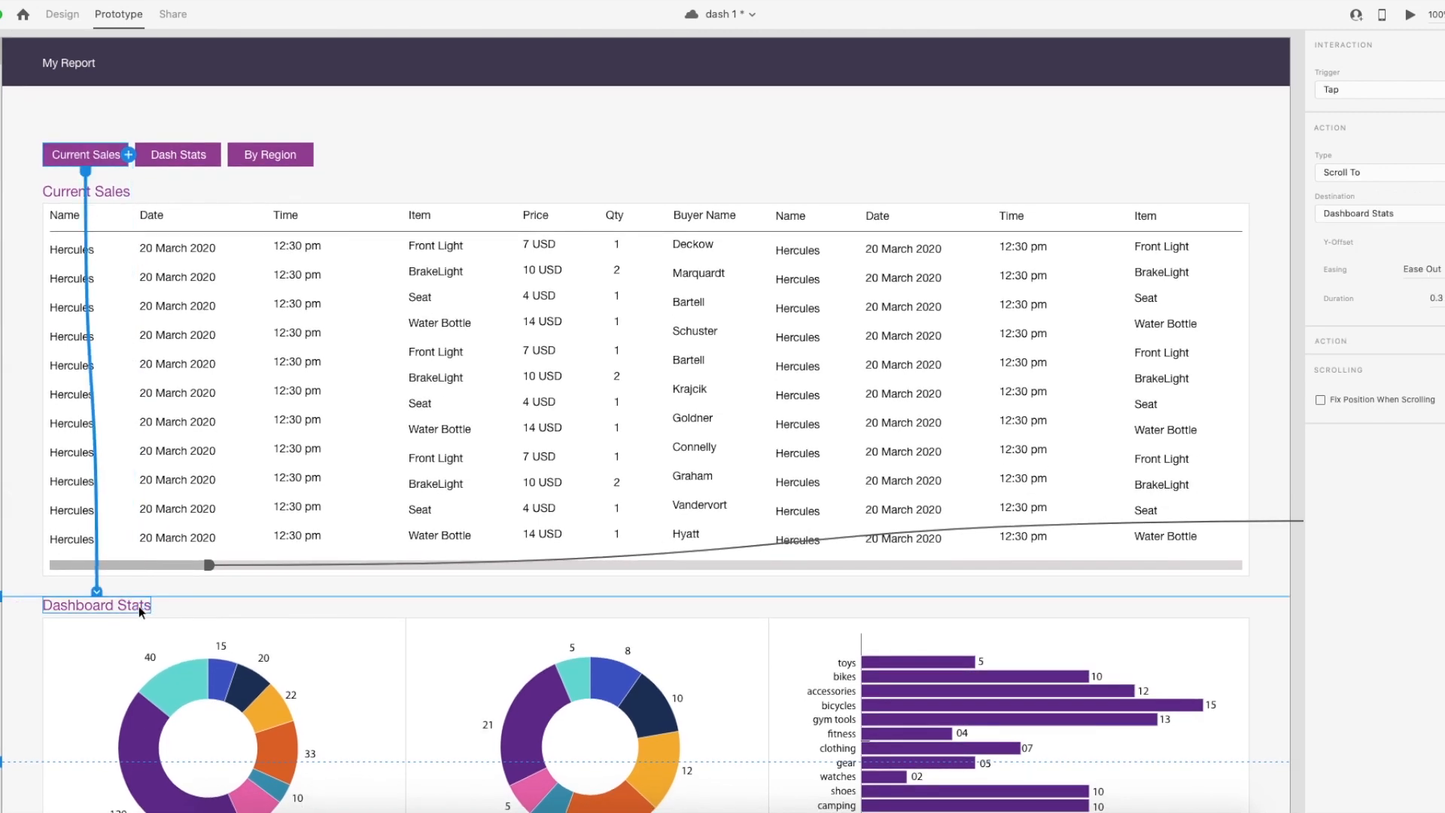
Redirect the Current Sales button's Scroll To link to the Current Sales heading.
click(209, 160)
drag(206, 338, 223, 237)
drag(238, 51, 346, 626)
scroll(256, 557, up, 6)
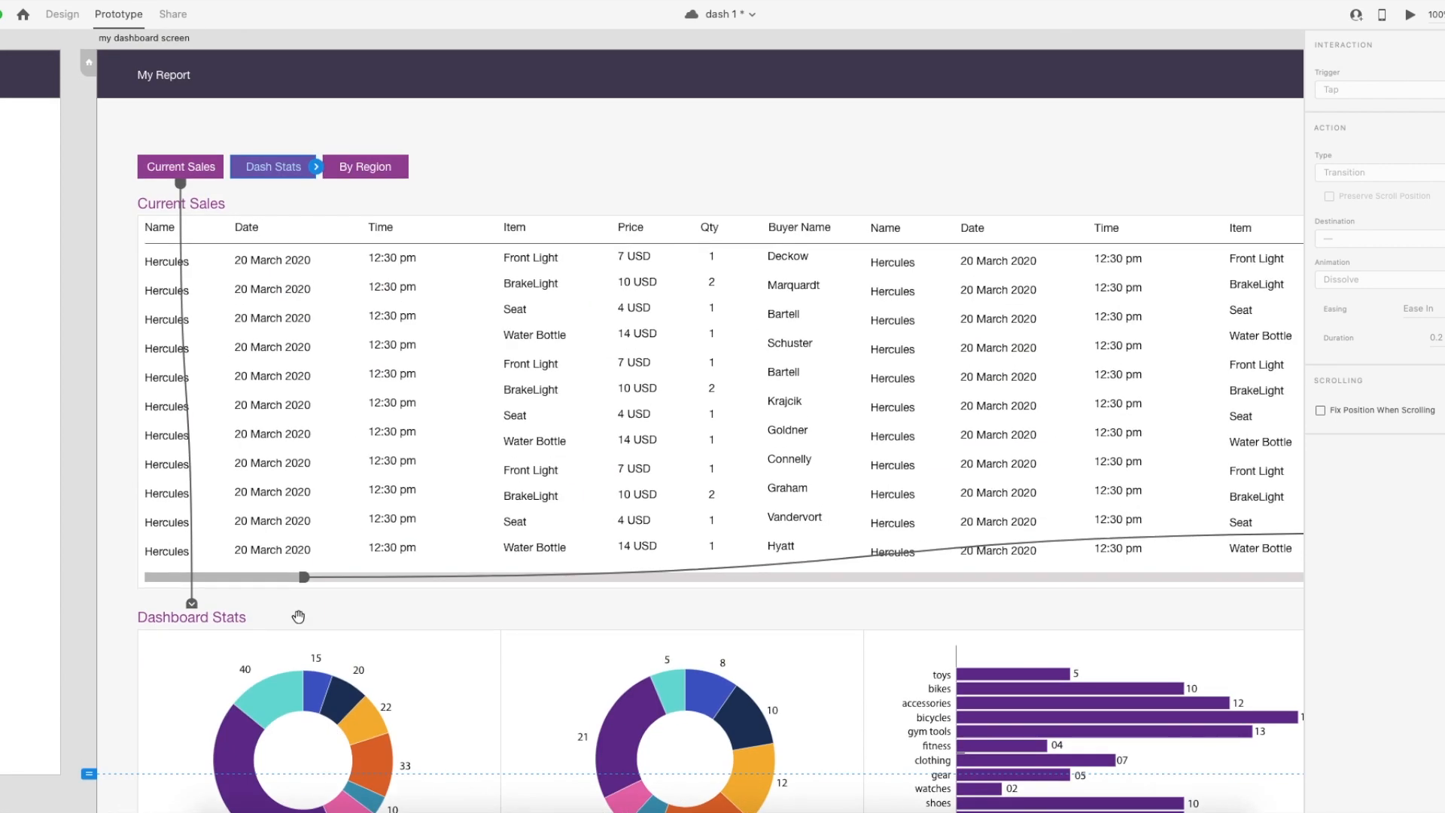
drag(193, 605, 161, 216)
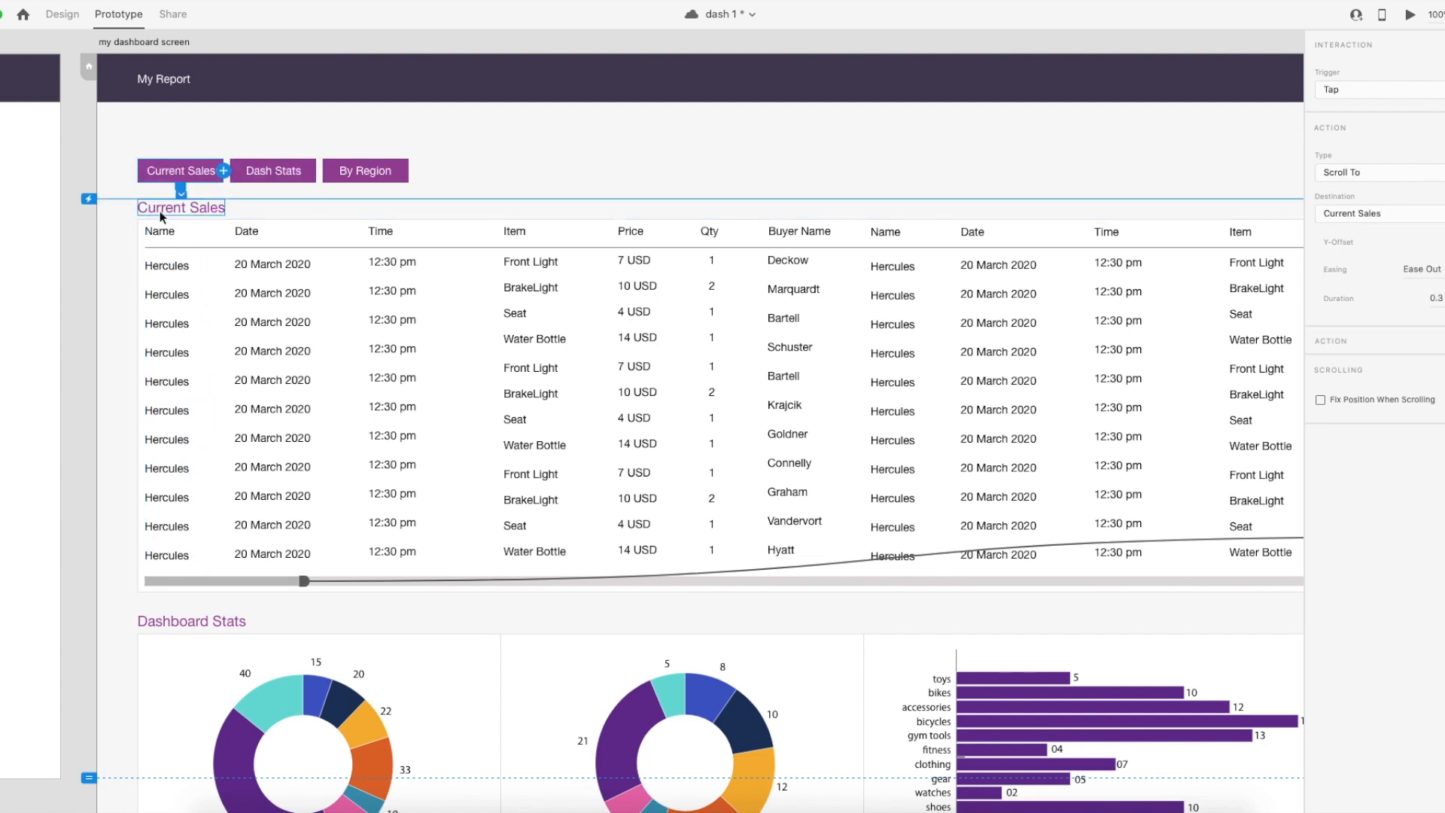
Link the Dash Stats button to the Dashboard Stats heading with a Scroll To action.
click(310, 172)
scroll(309, 188, down, 1)
drag(313, 146, 168, 594)
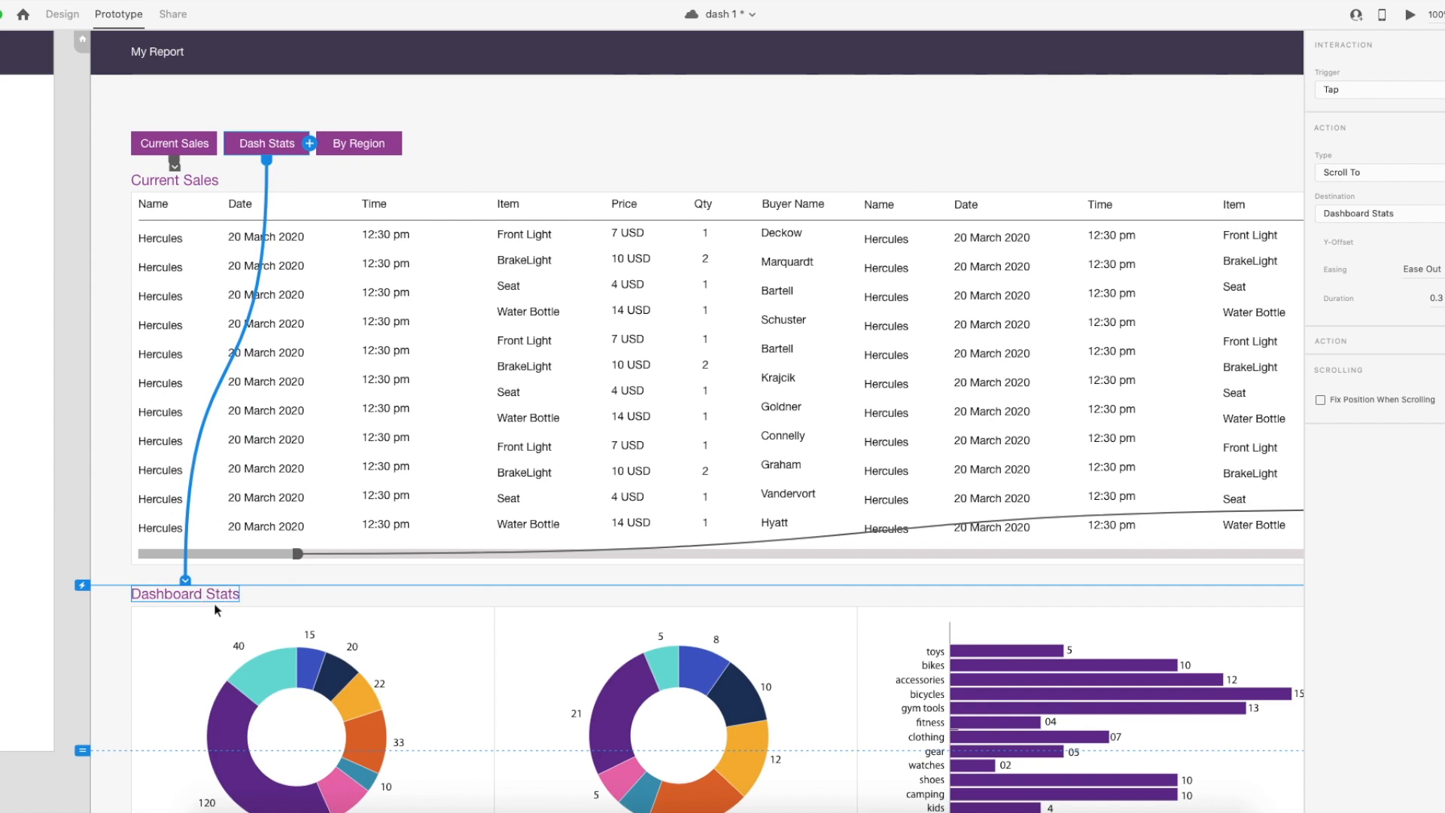
Link the By Region button to the Sales by Region heading with a Scroll To action.
click(401, 148)
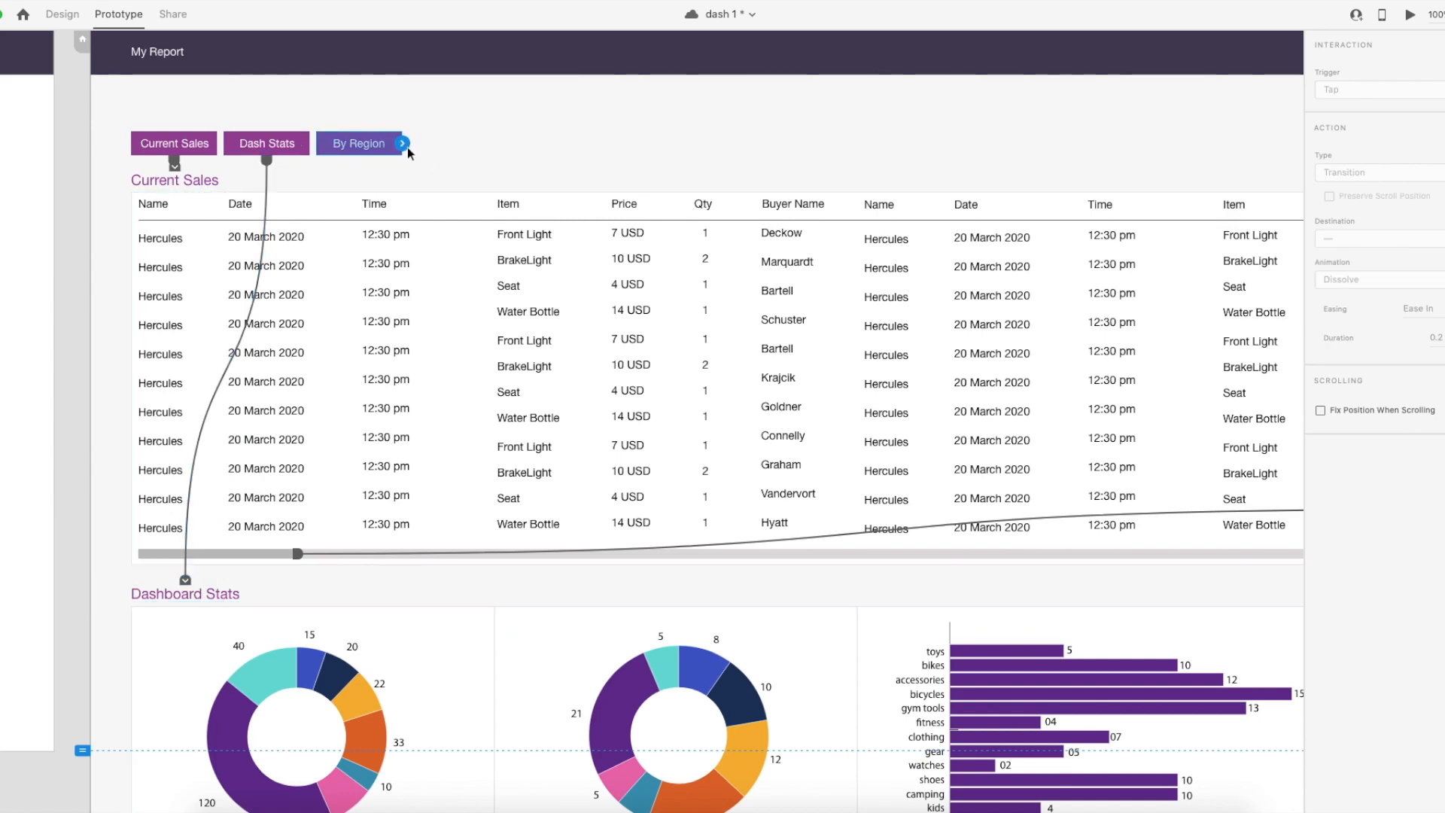
drag(404, 143, 211, 578)
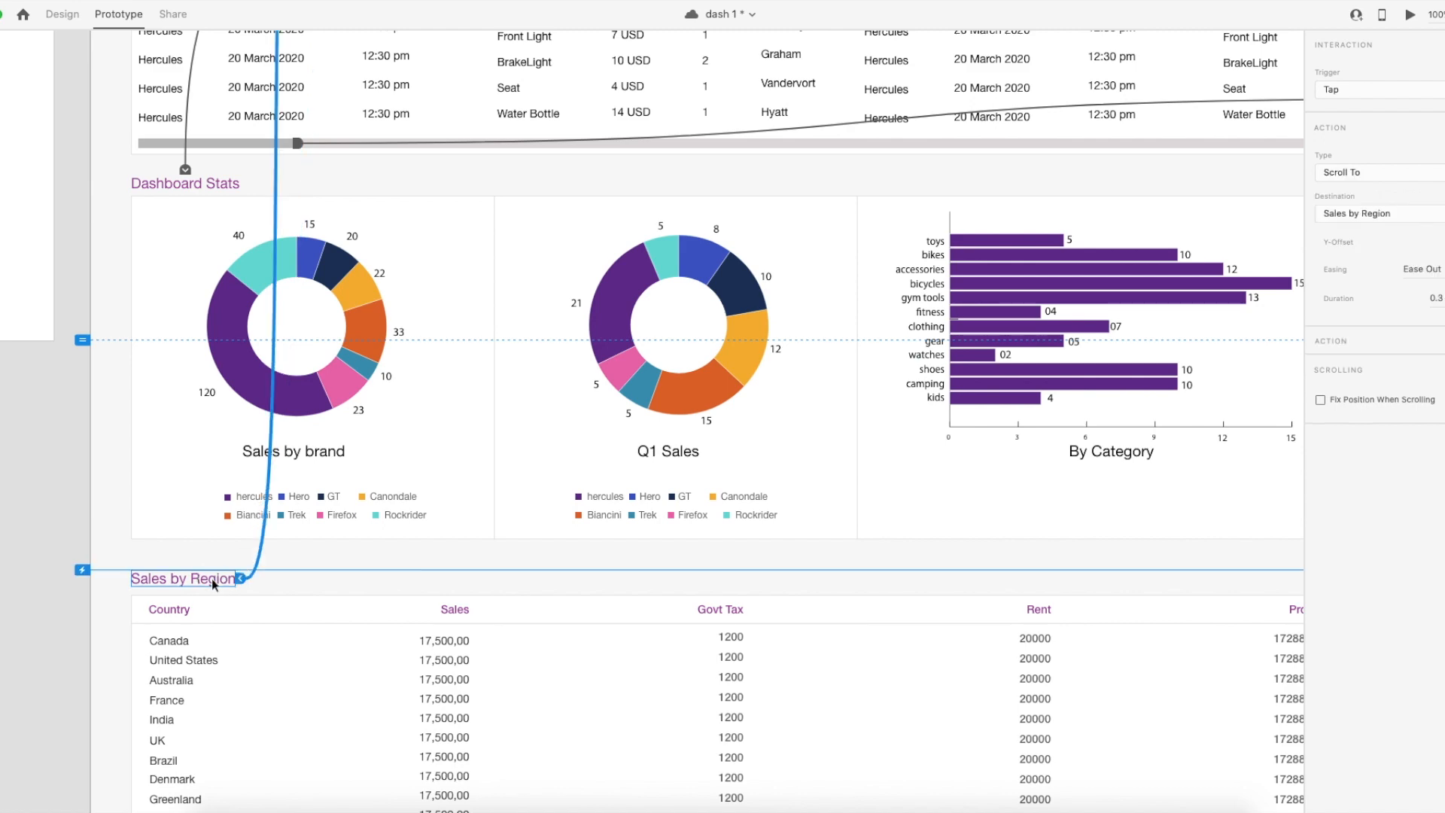
scroll(527, 226, up, 10)
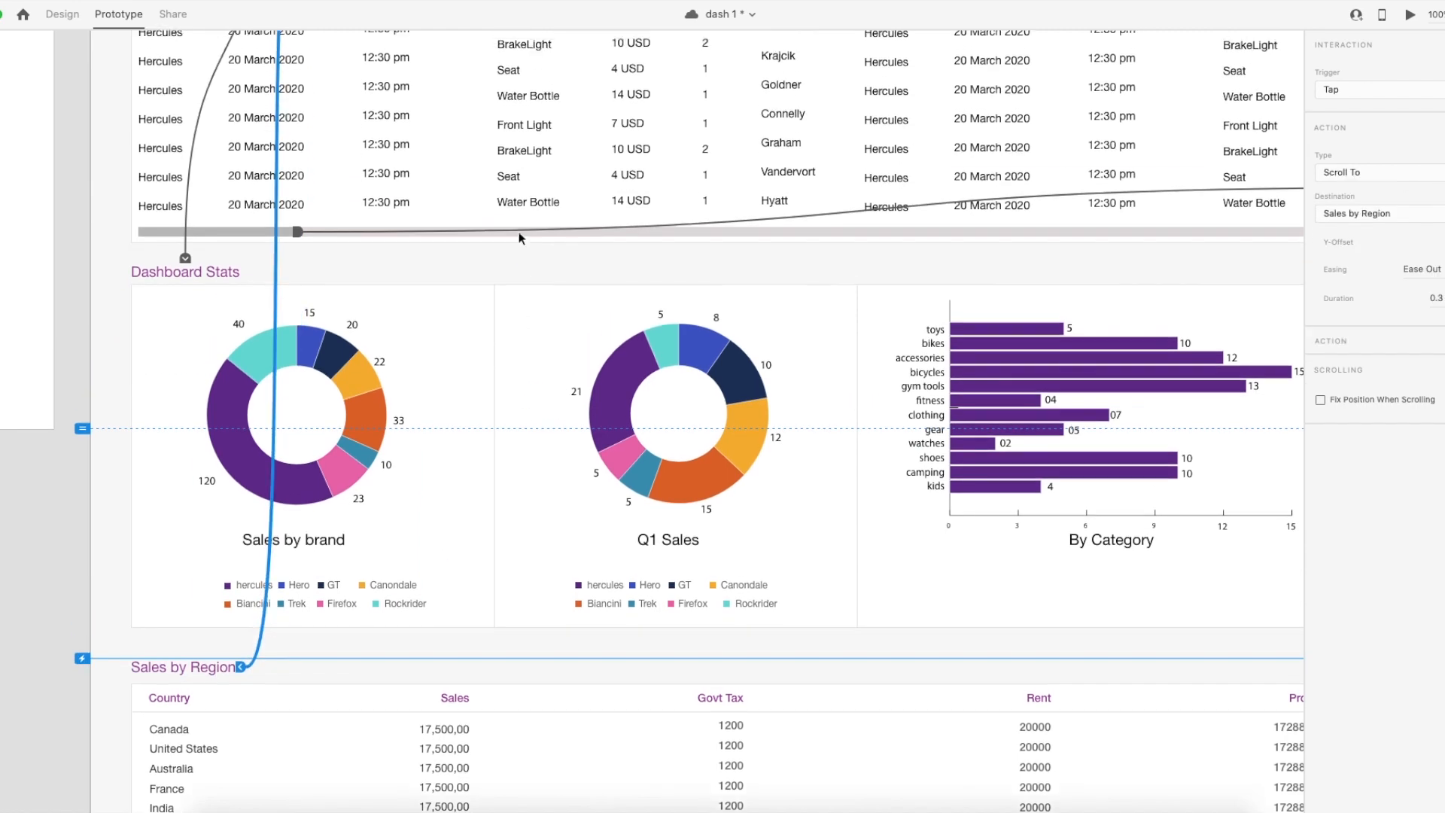
scroll(489, 352, down, 3)
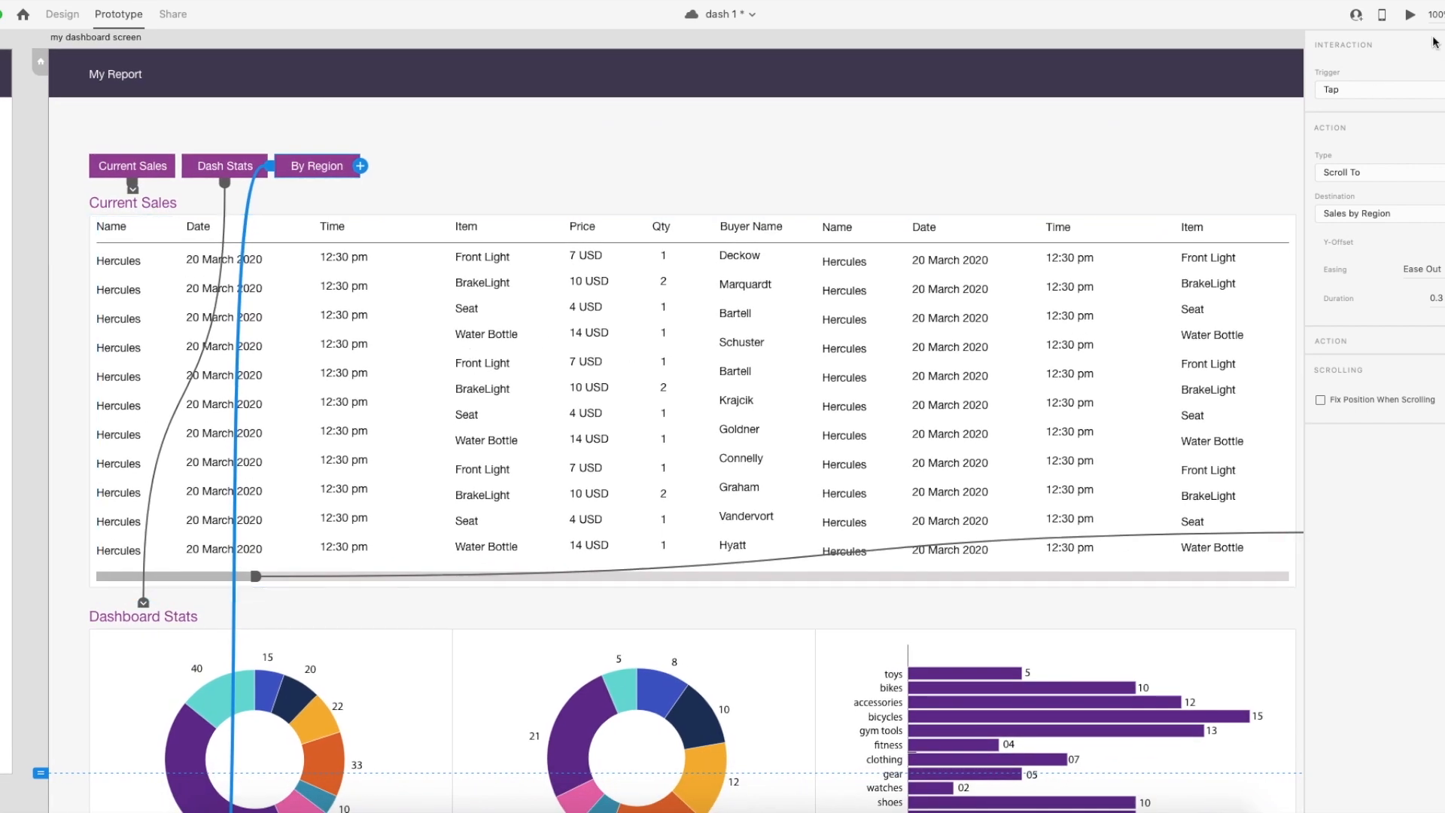
Preview the prototype, reposition the preview window over the canvas, and scroll through the dashboard and back to the buttons.
click(1410, 15)
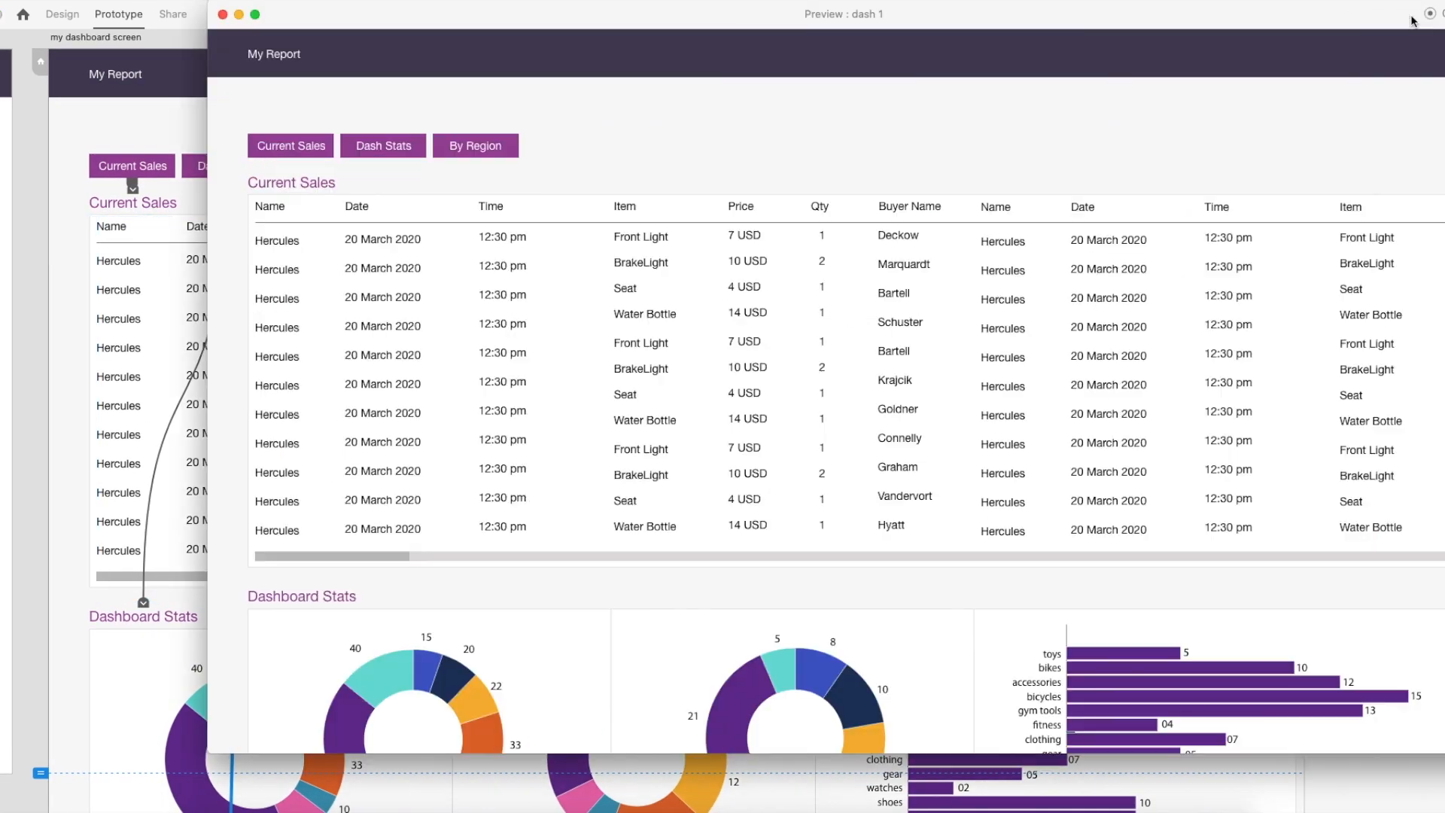
drag(912, 24, 744, 23)
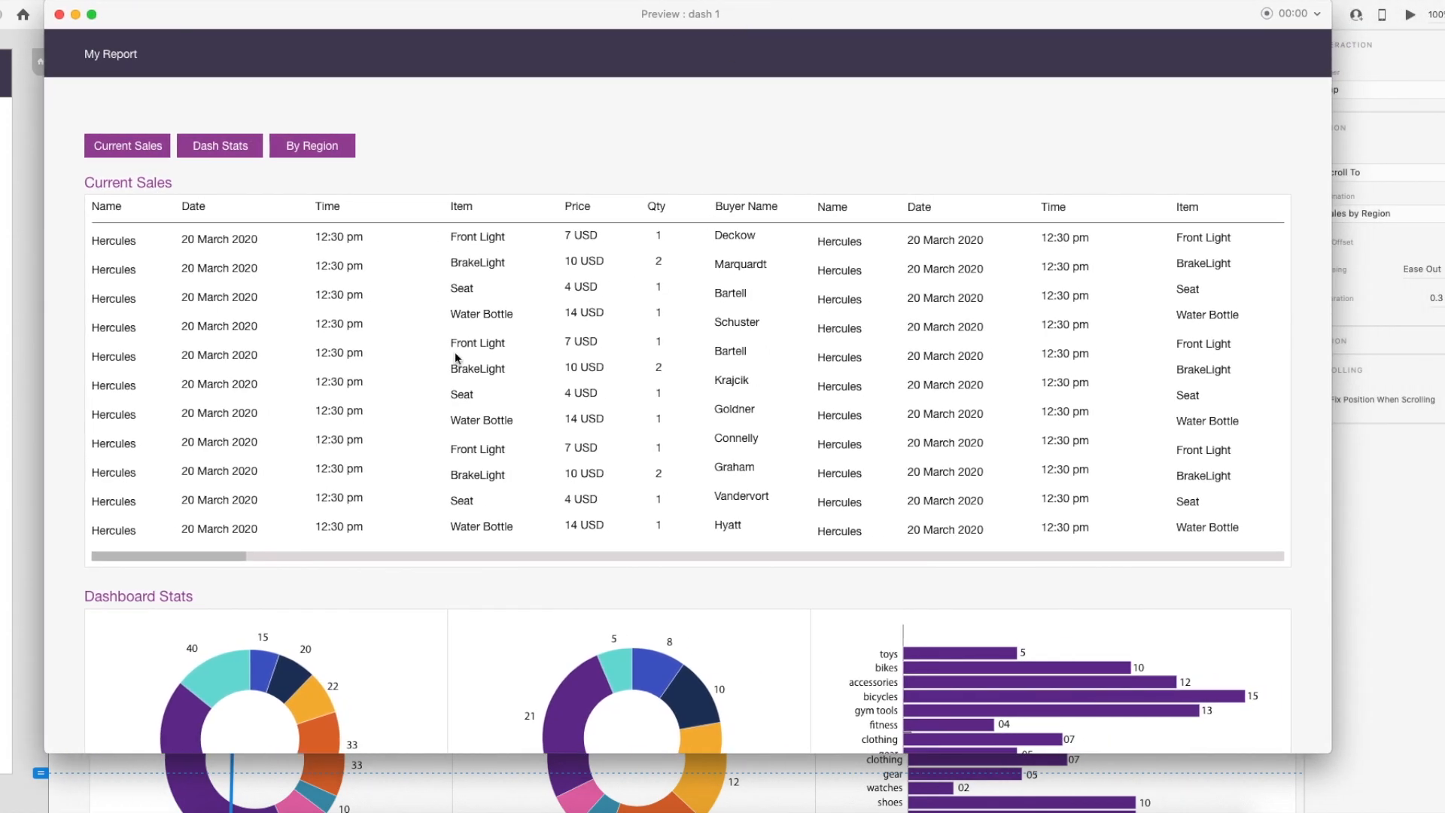
drag(581, 17, 581, 73)
scroll(842, 374, down, 5)
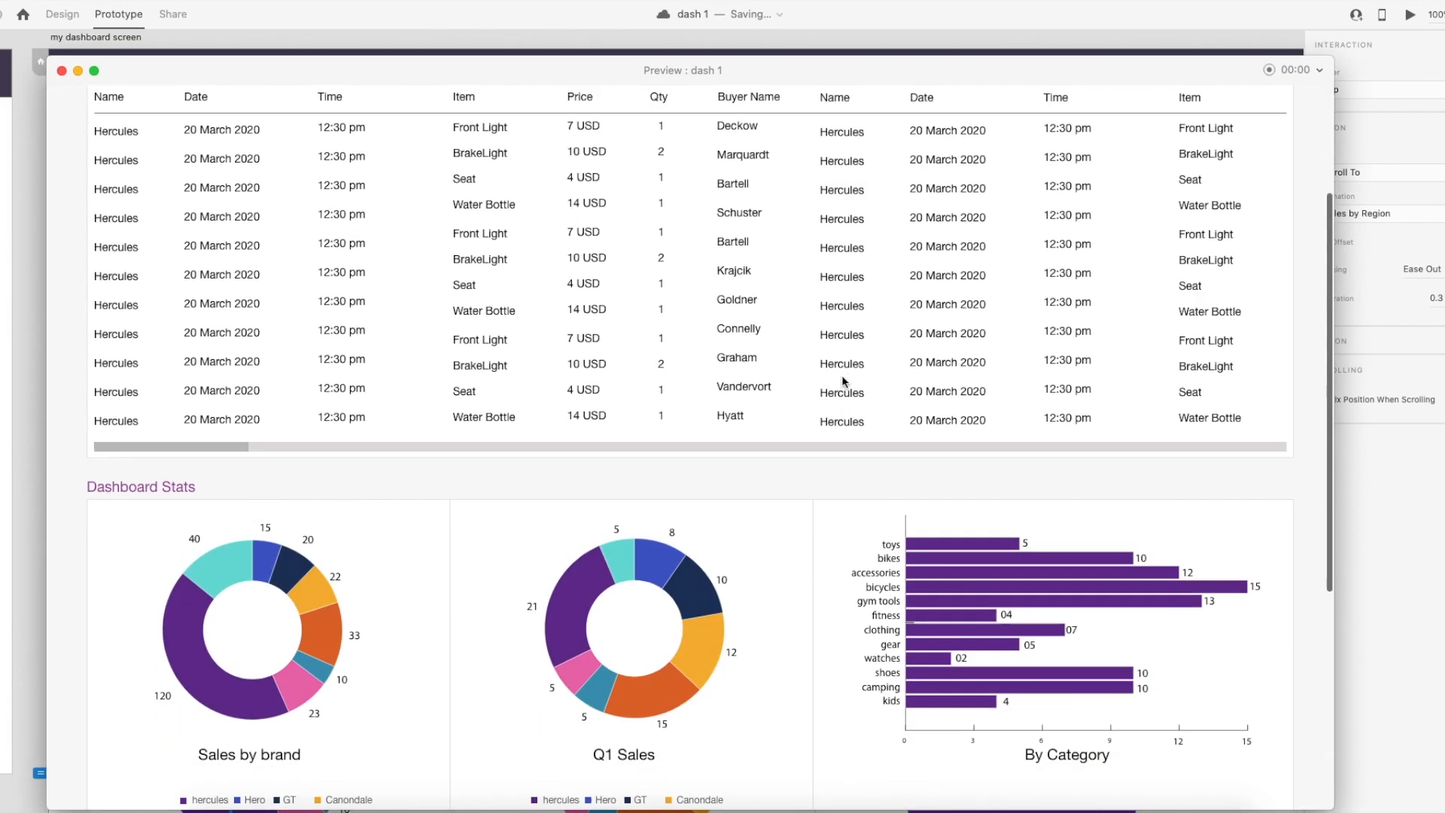
scroll(842, 375, down, 4)
scroll(843, 366, up, 8)
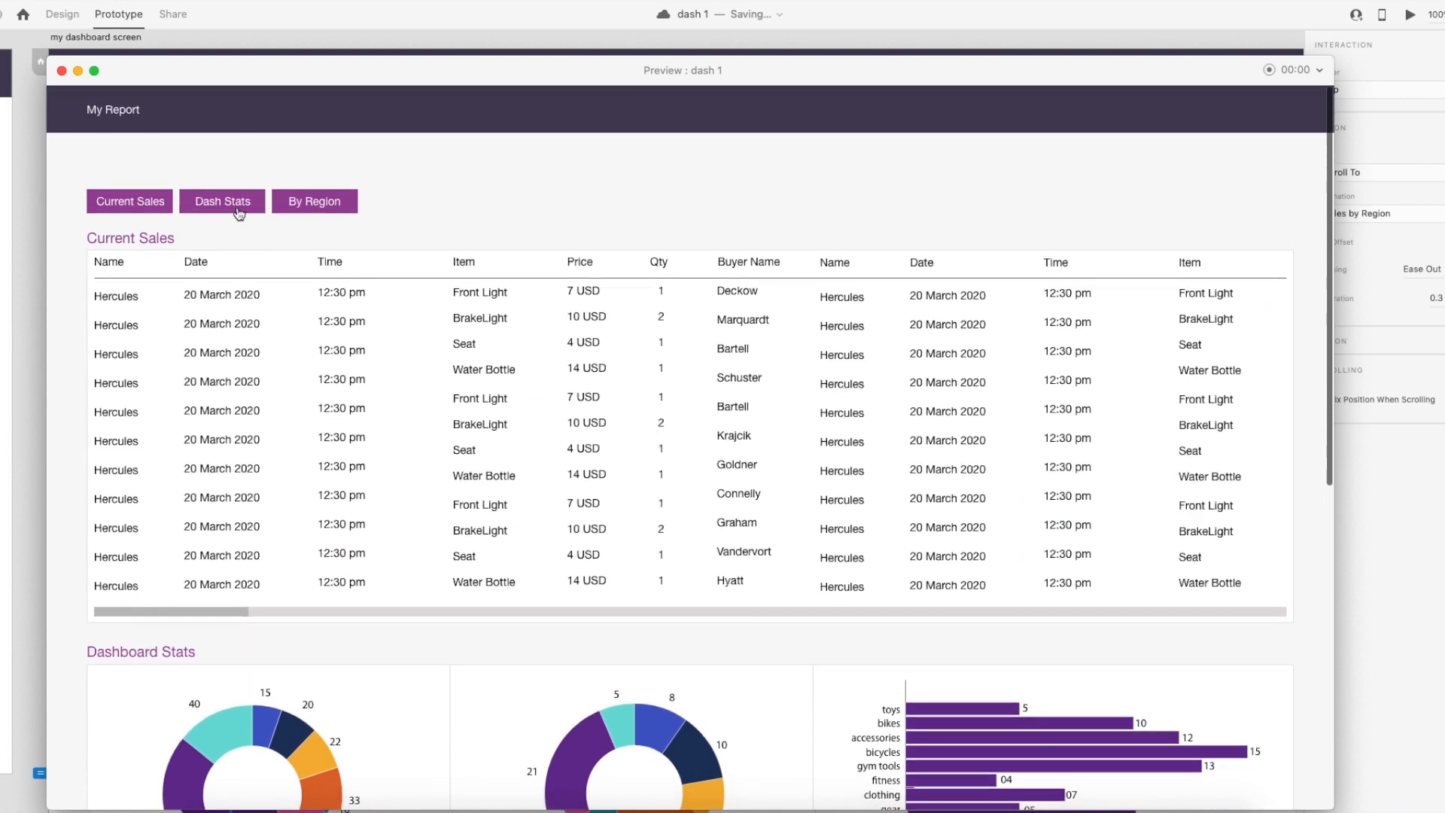
Test the Dash Stats and By Region buttons in the preview, returning to the page's start after each one.
click(237, 203)
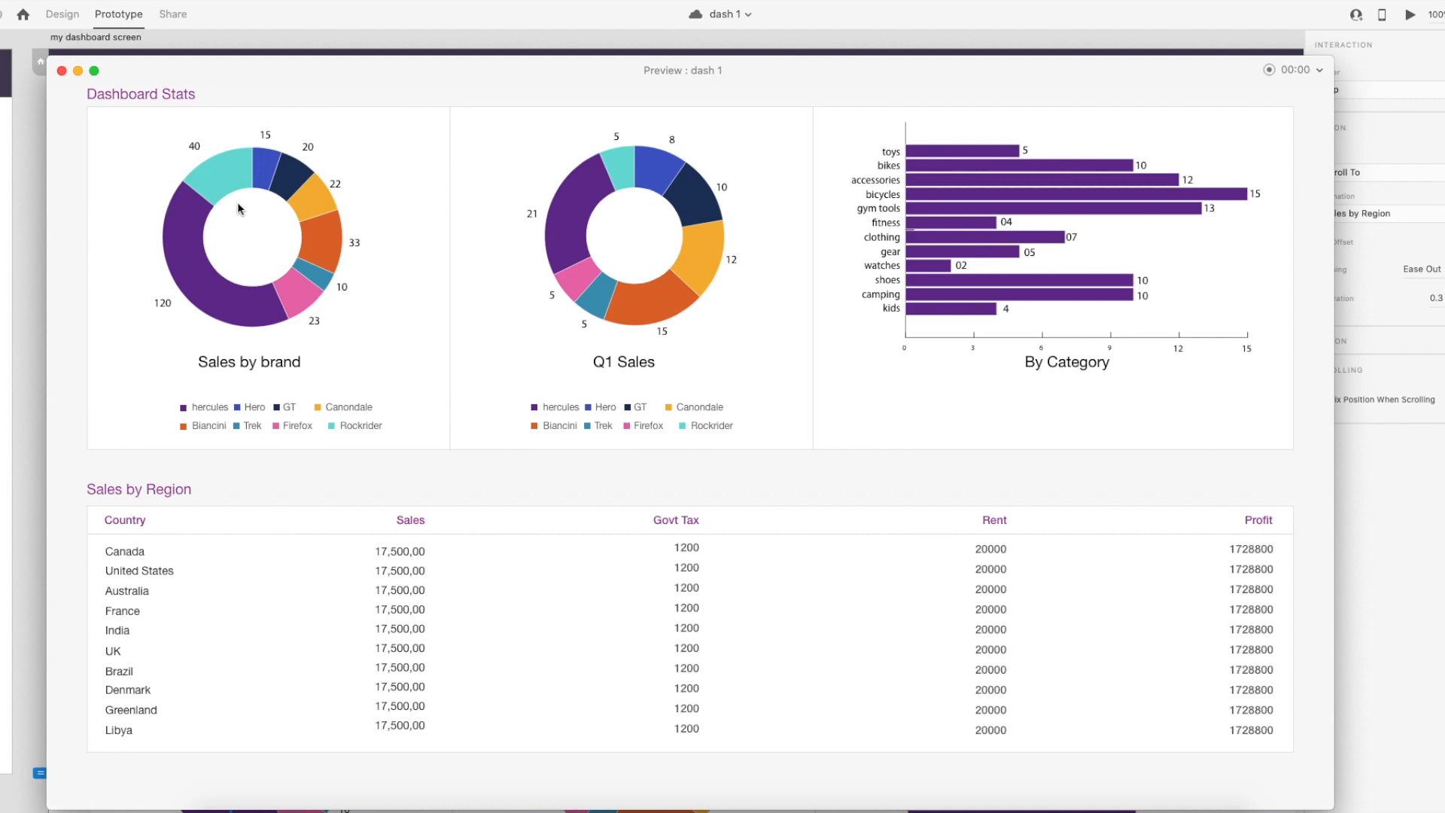
scroll(237, 203, up, 10)
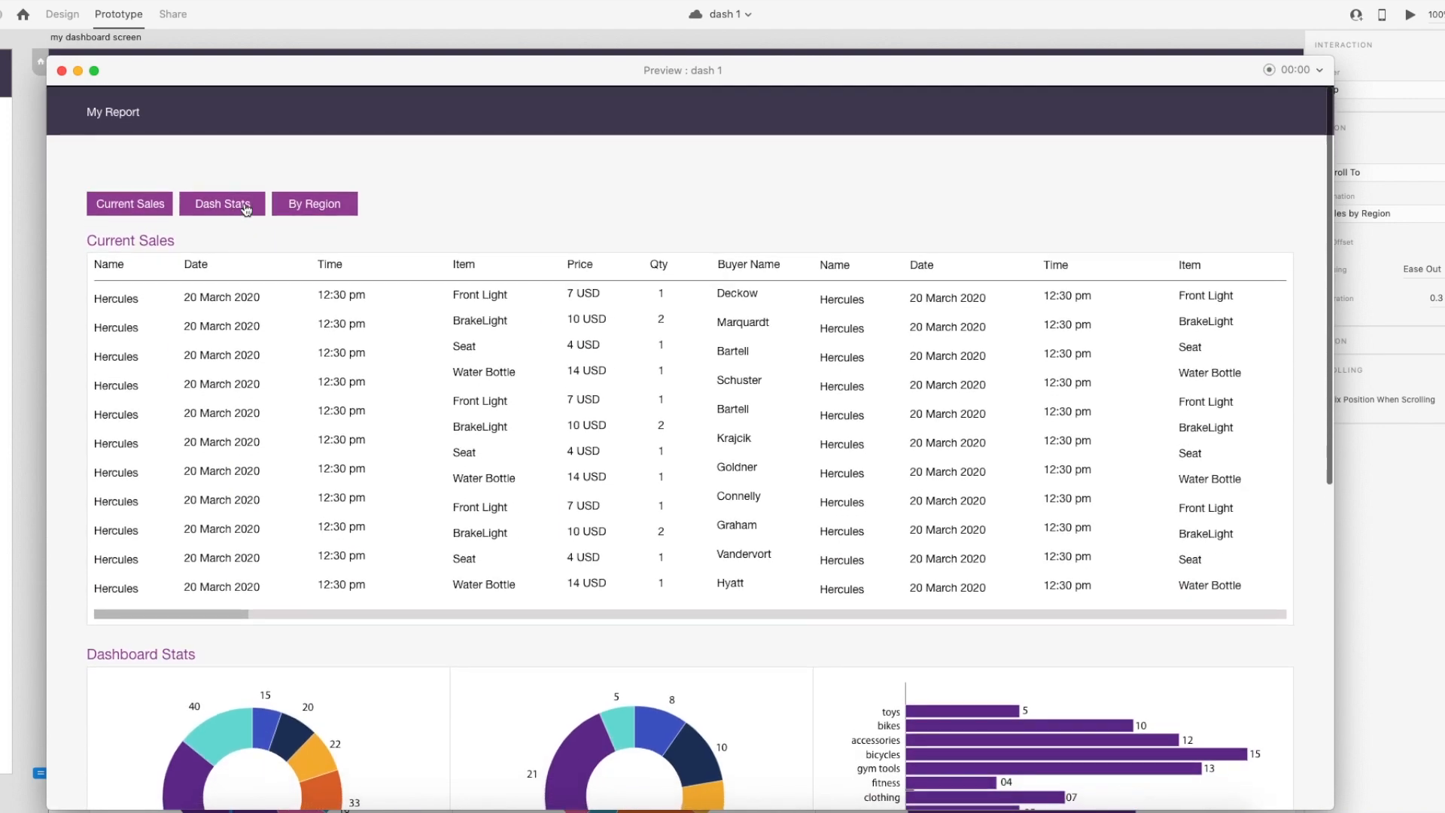
click(341, 210)
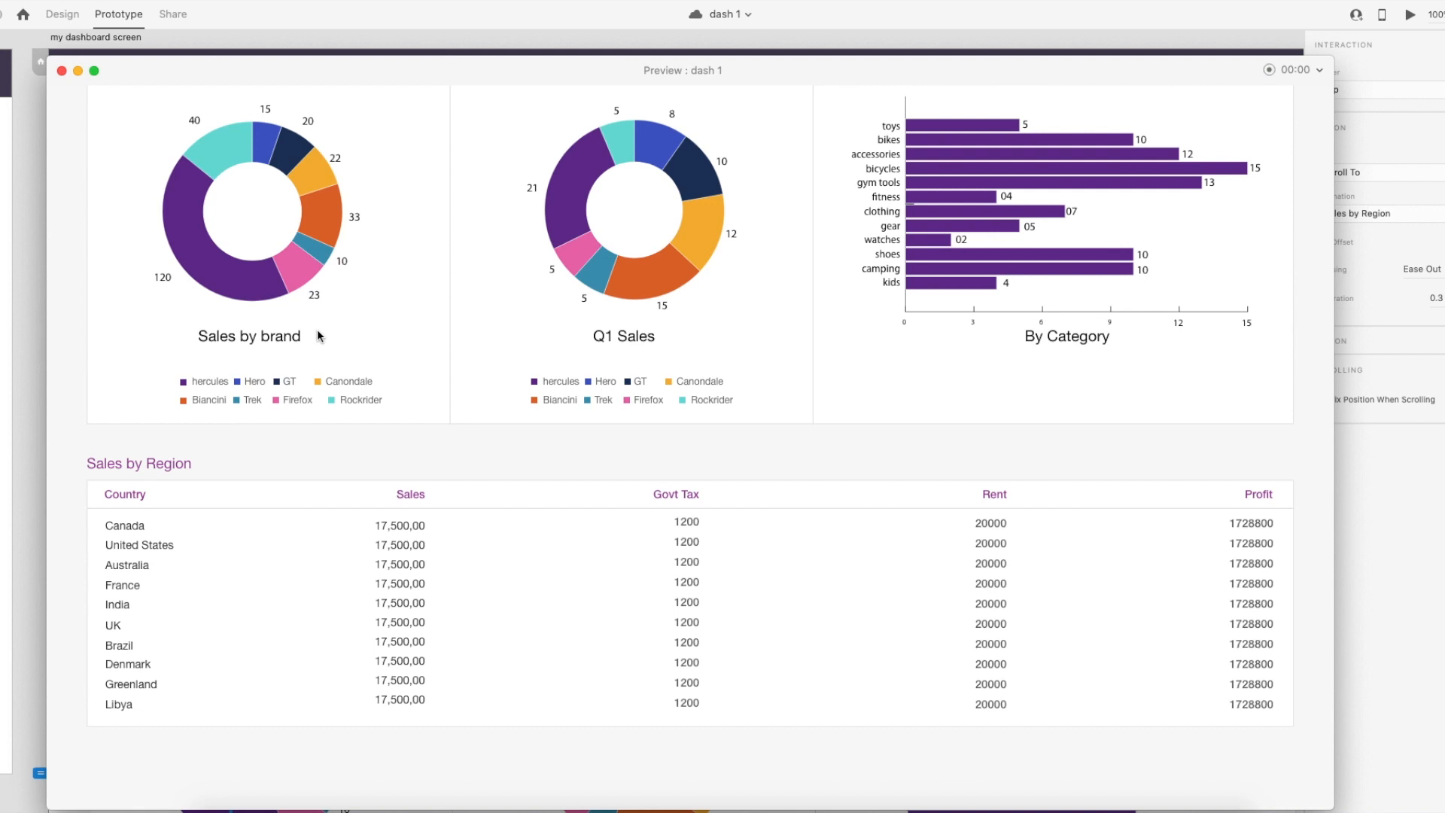
scroll(218, 444, down, 2)
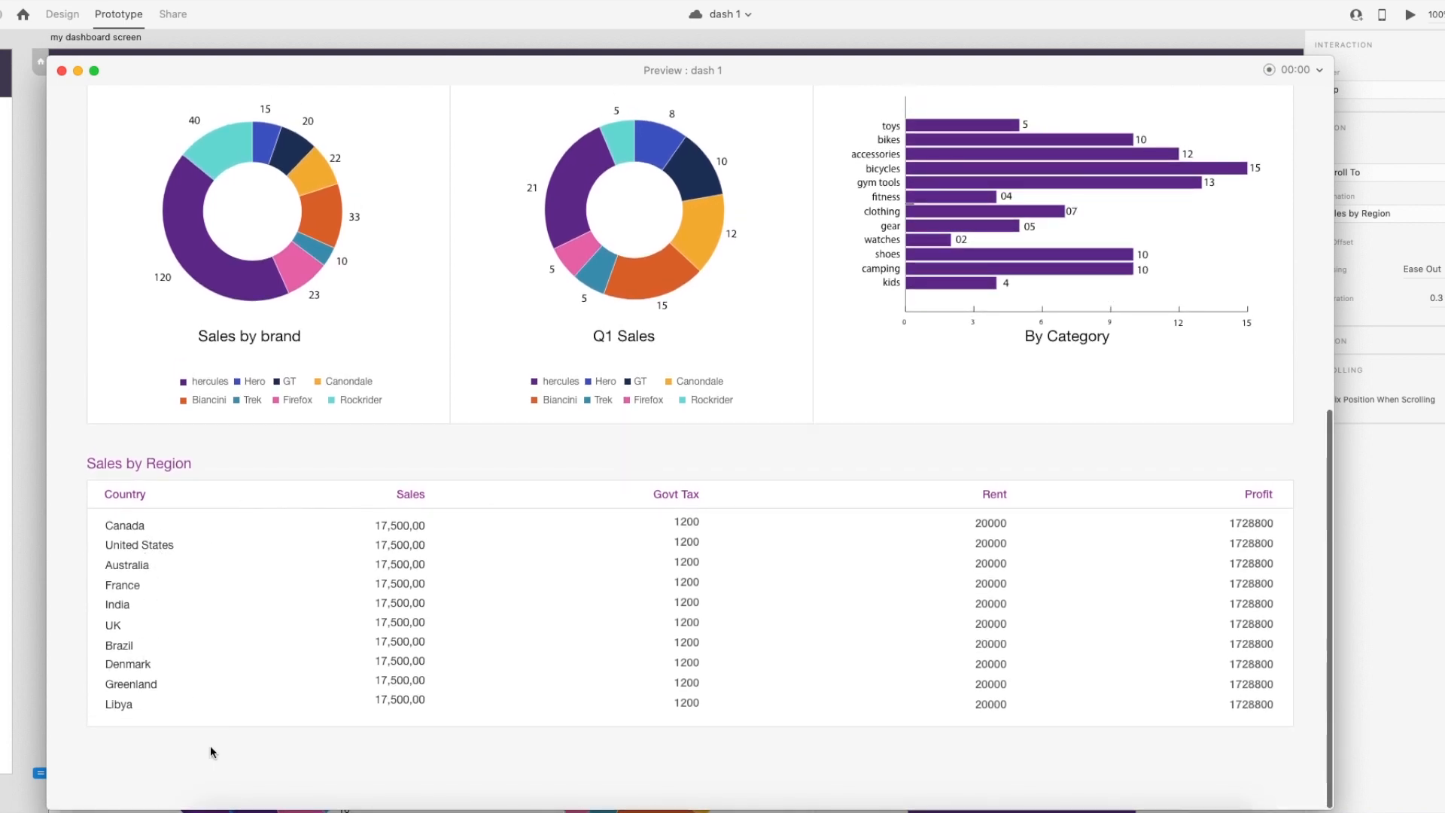
scroll(168, 506, up, 10)
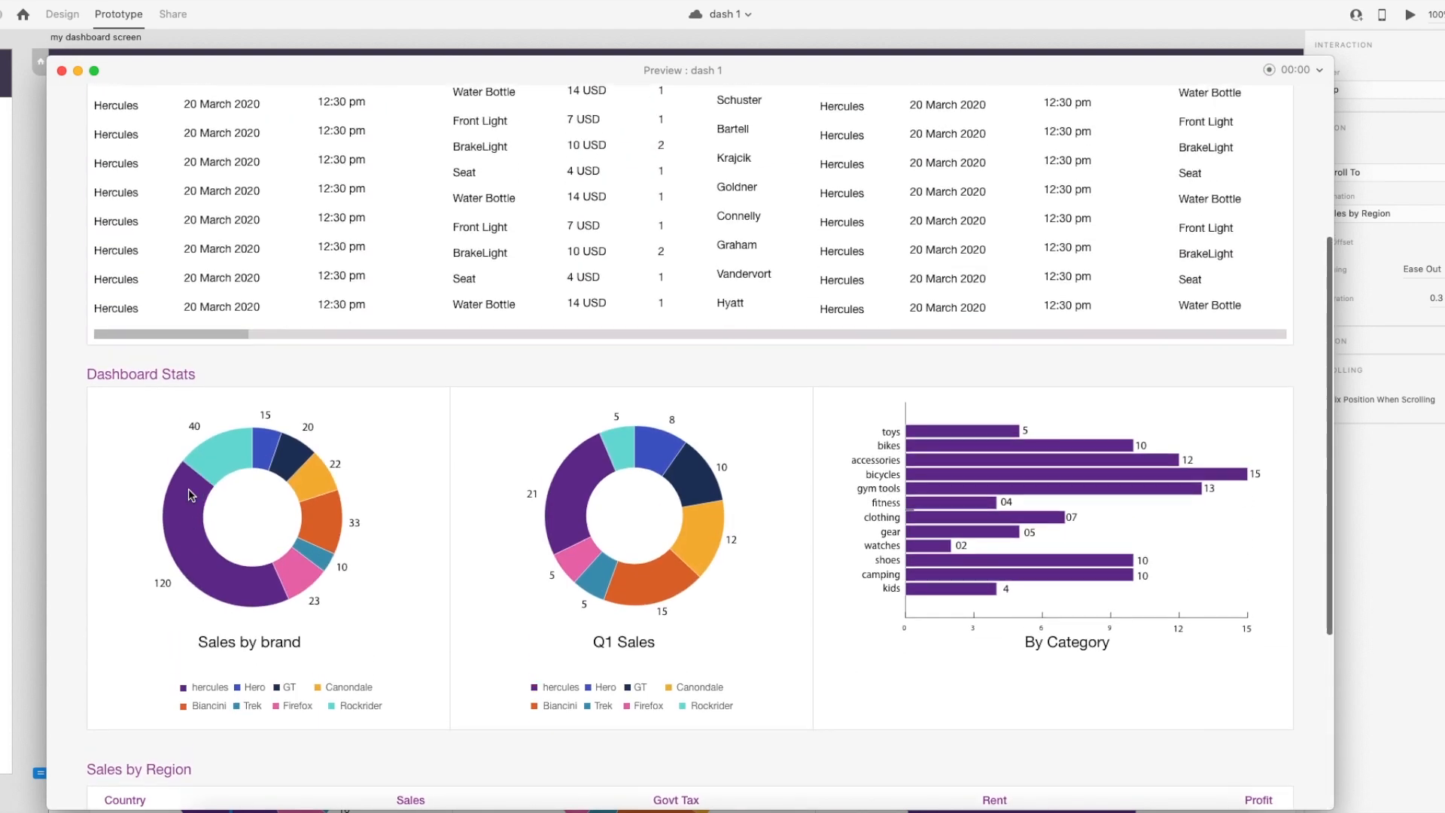
Test the Current Sales, Dash Stats and By Region buttons in turn, and close the preview.
click(157, 210)
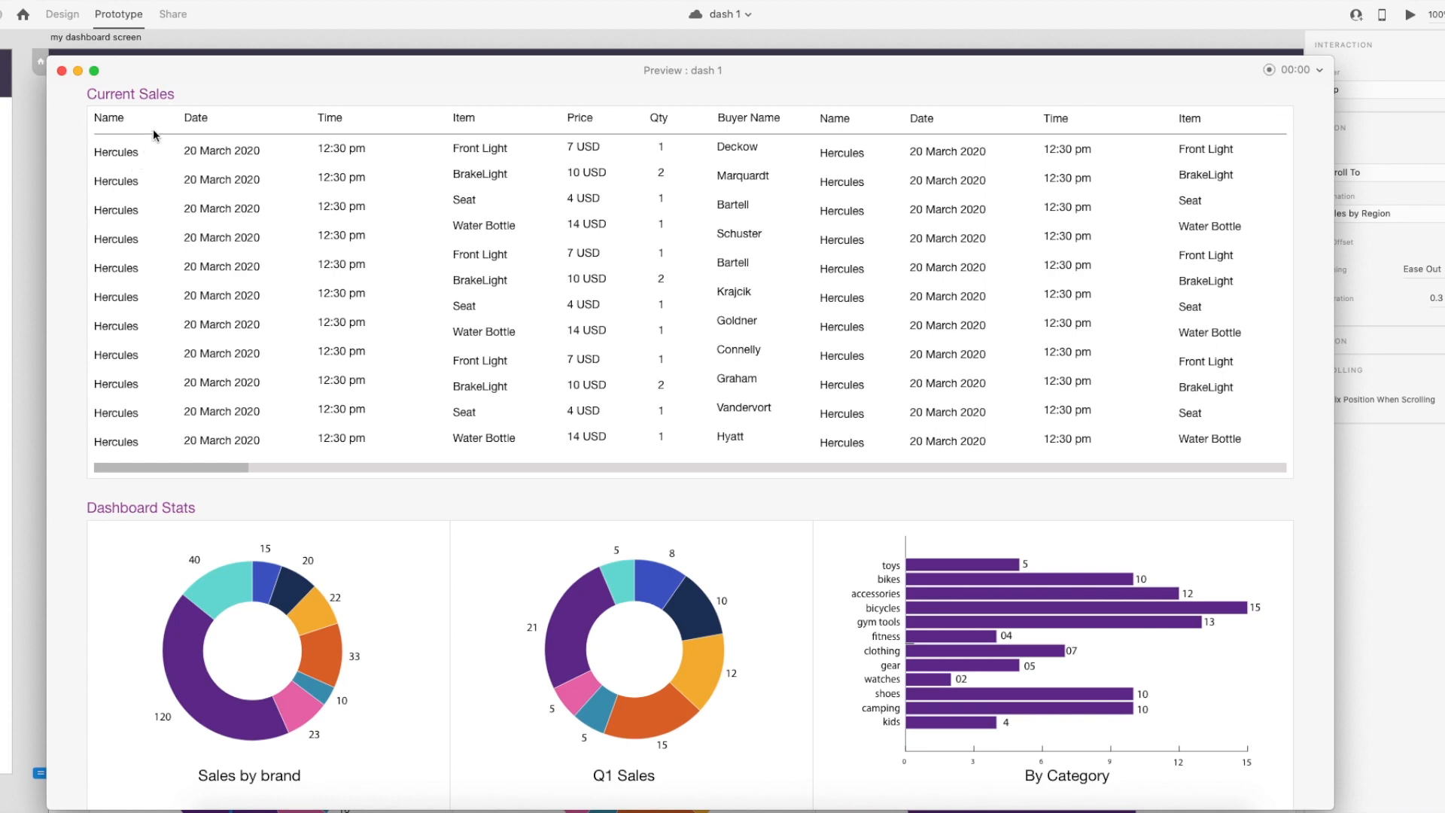
scroll(154, 135, up, 3)
click(219, 201)
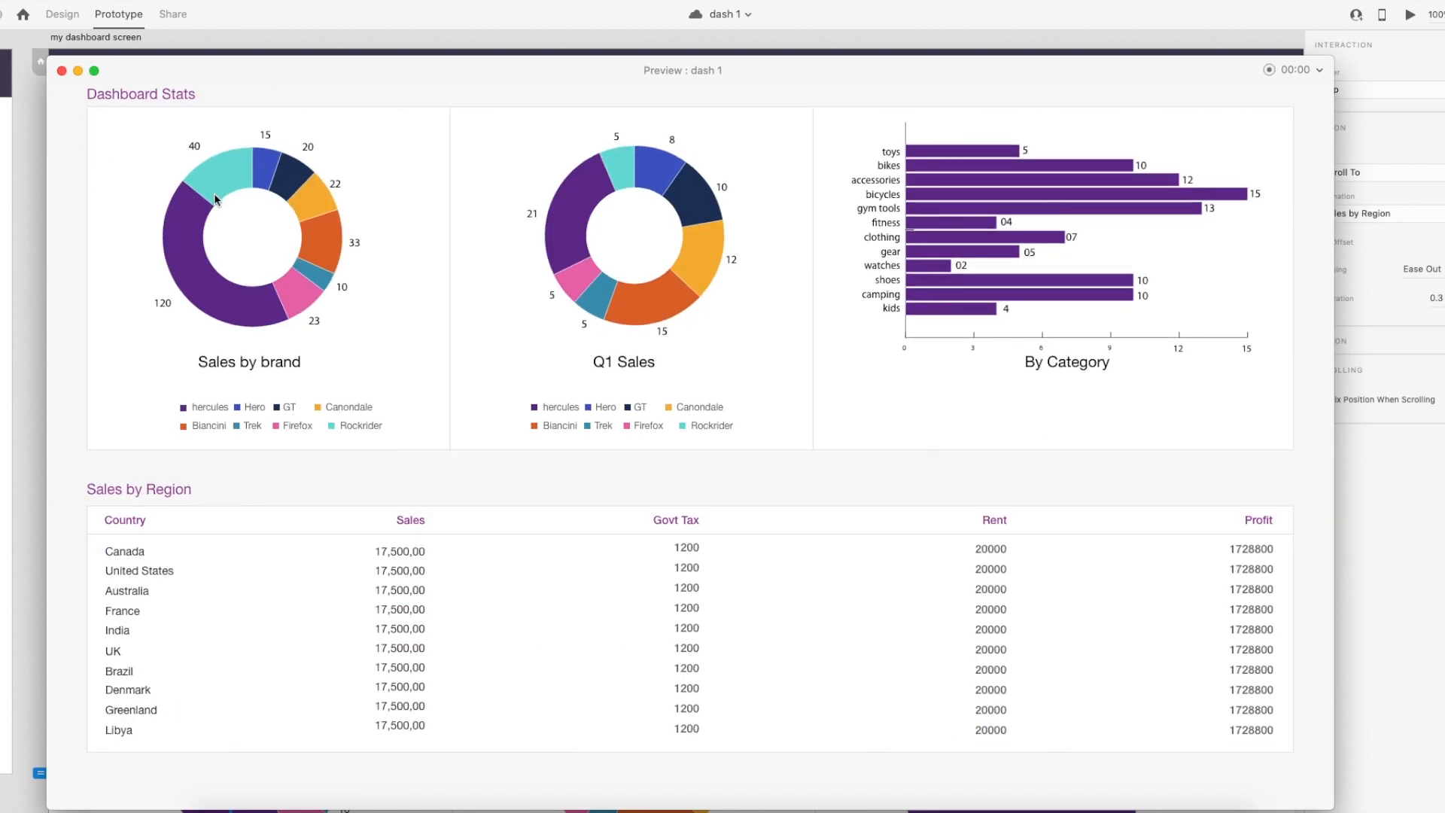
scroll(218, 197, up, 5)
click(309, 202)
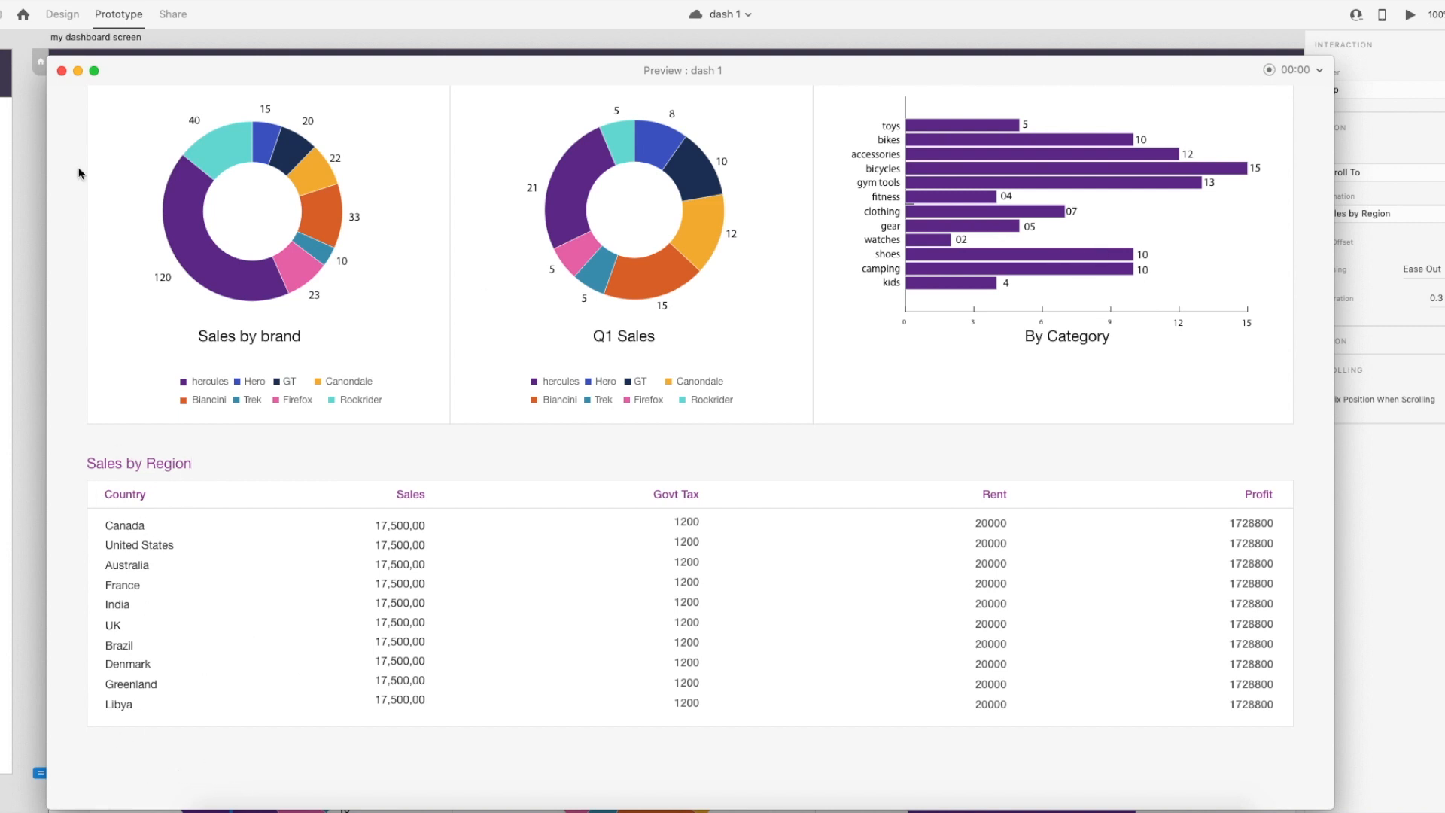
click(63, 72)
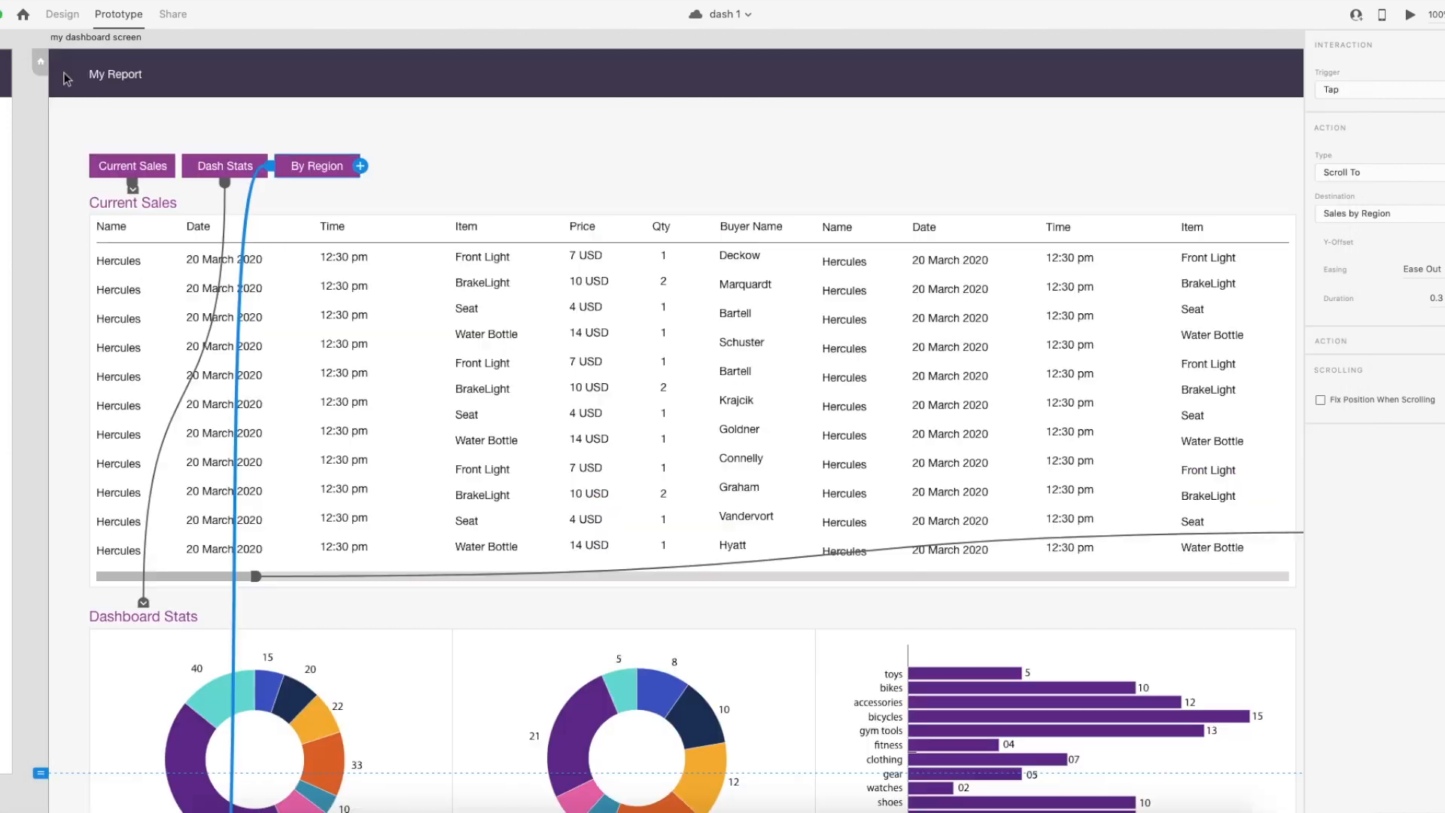
Return to design mode and examine the space below the Sales by Region table at the artboard's lower edge.
scroll(659, 434, down, 5)
scroll(659, 434, up, 3)
scroll(660, 434, up, 3)
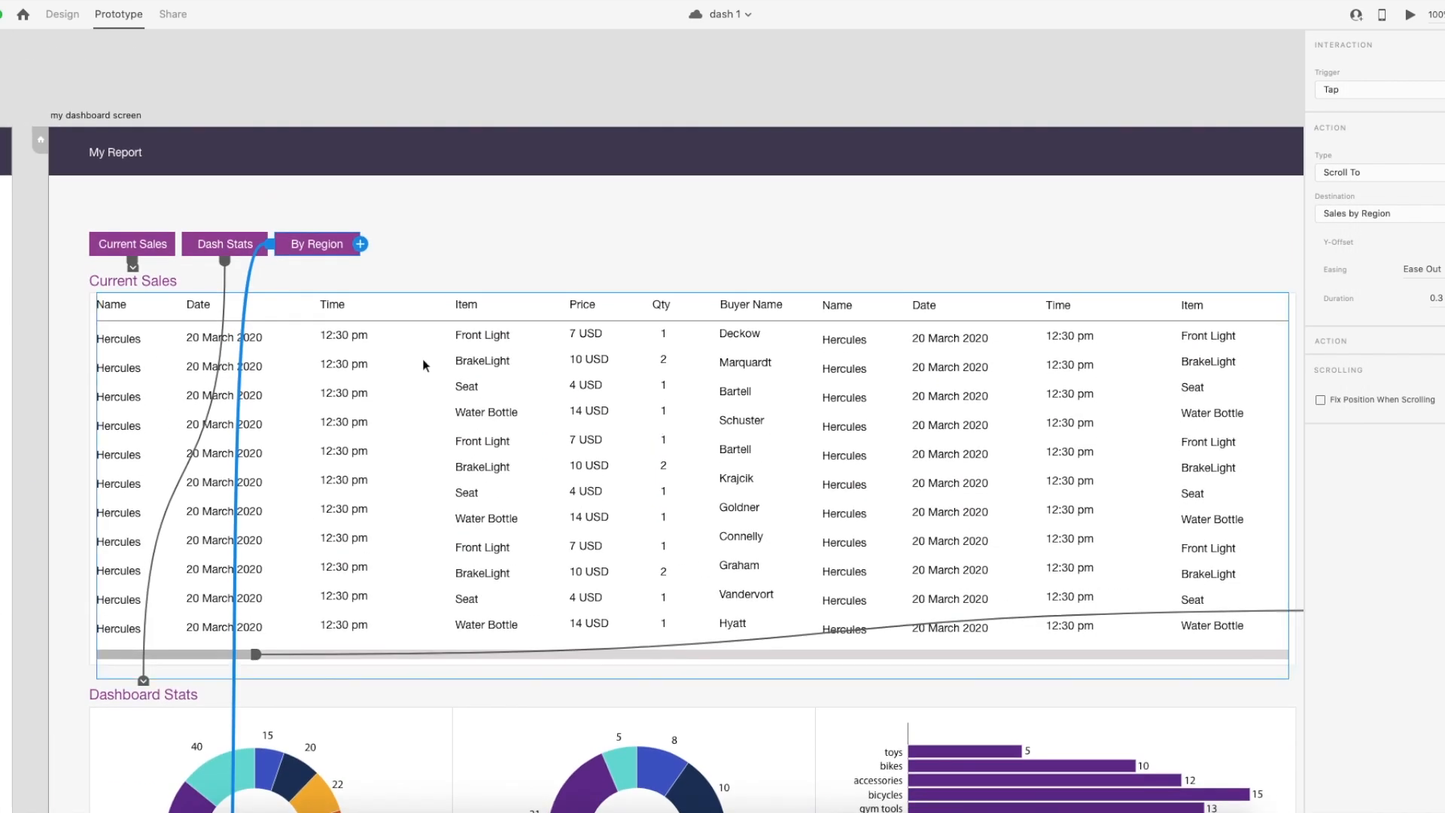
click(62, 14)
scroll(535, 486, down, 6)
scroll(534, 486, down, 7)
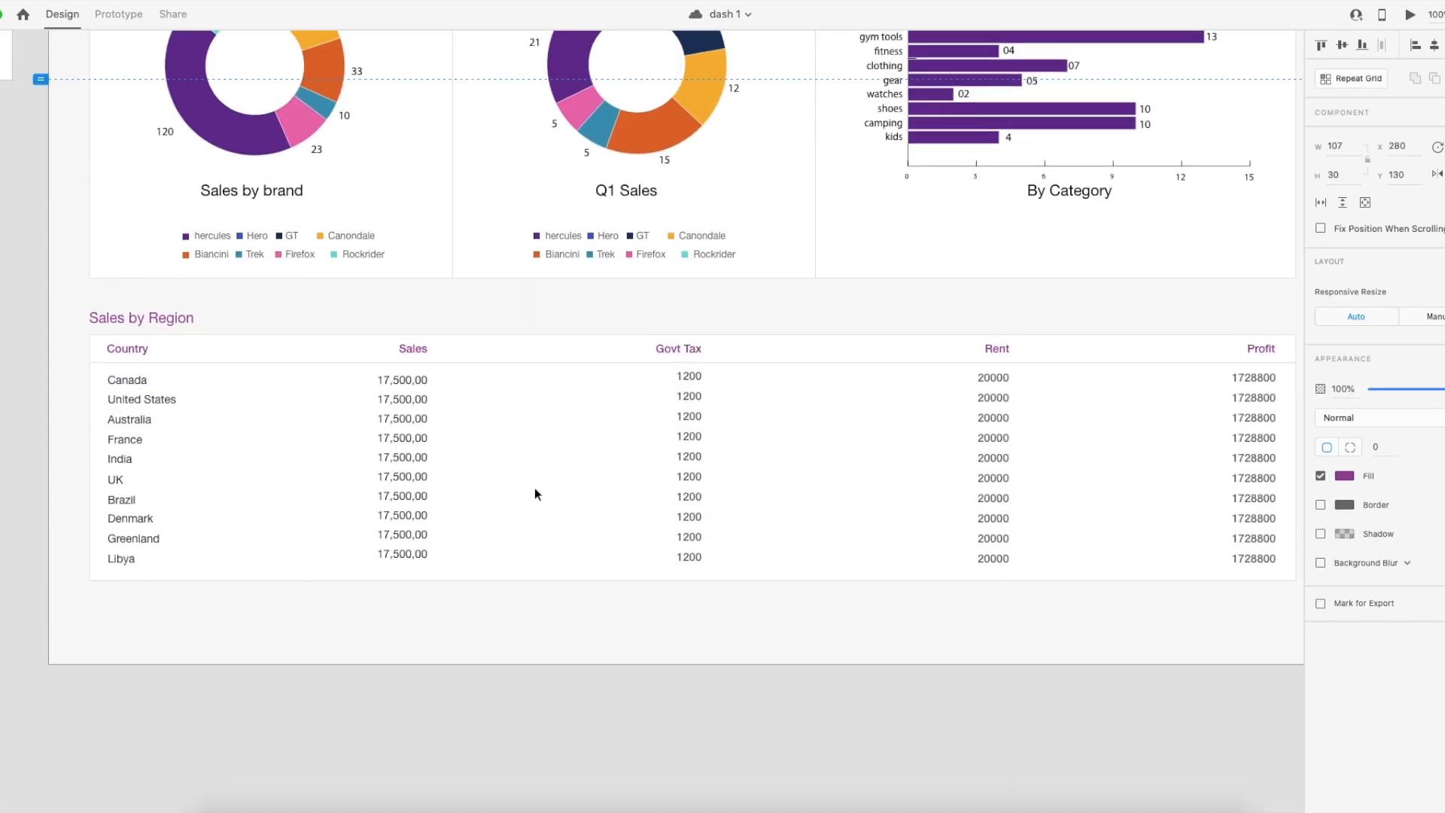
click(66, 493)
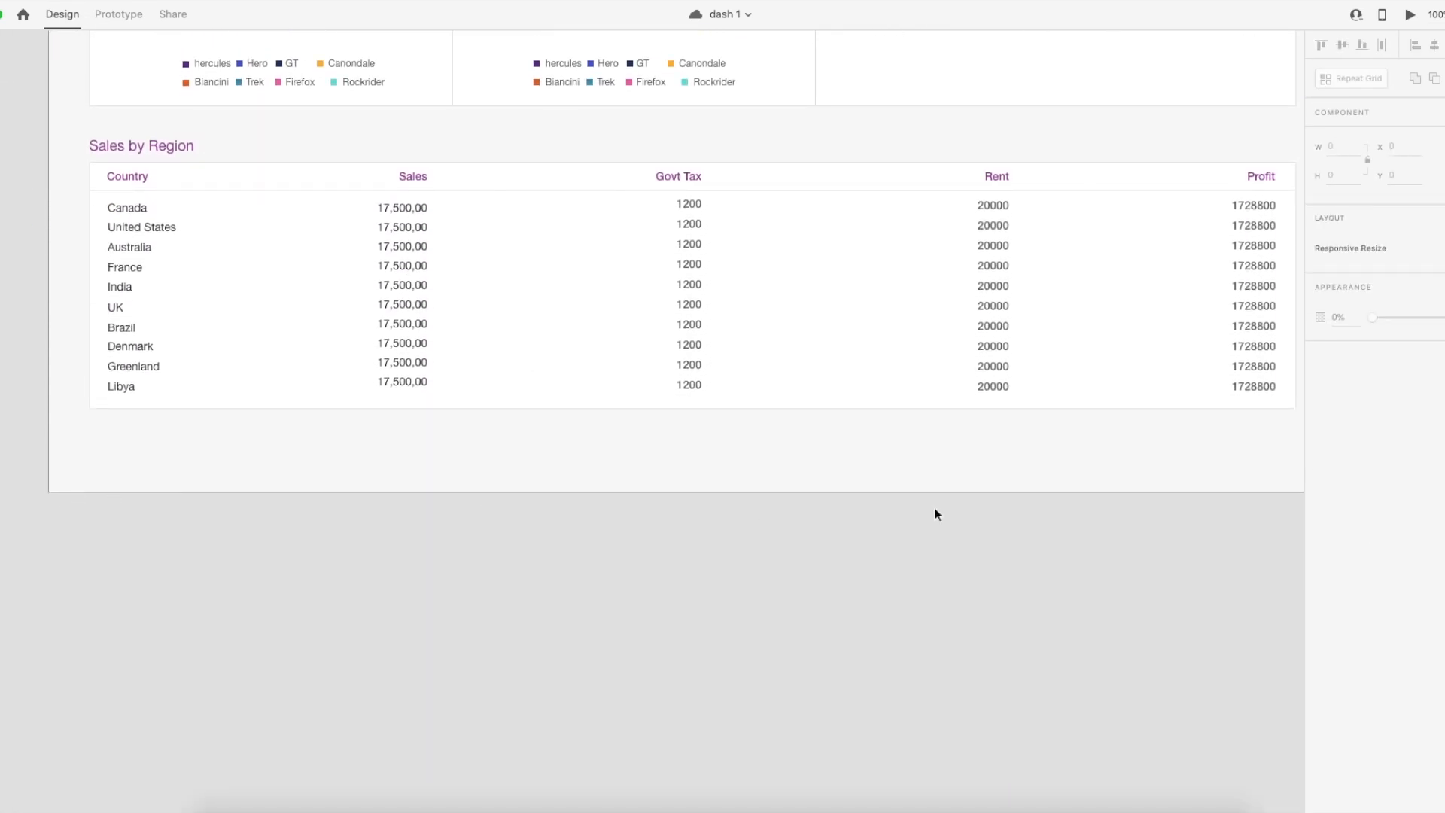
scroll(996, 504, right, 2)
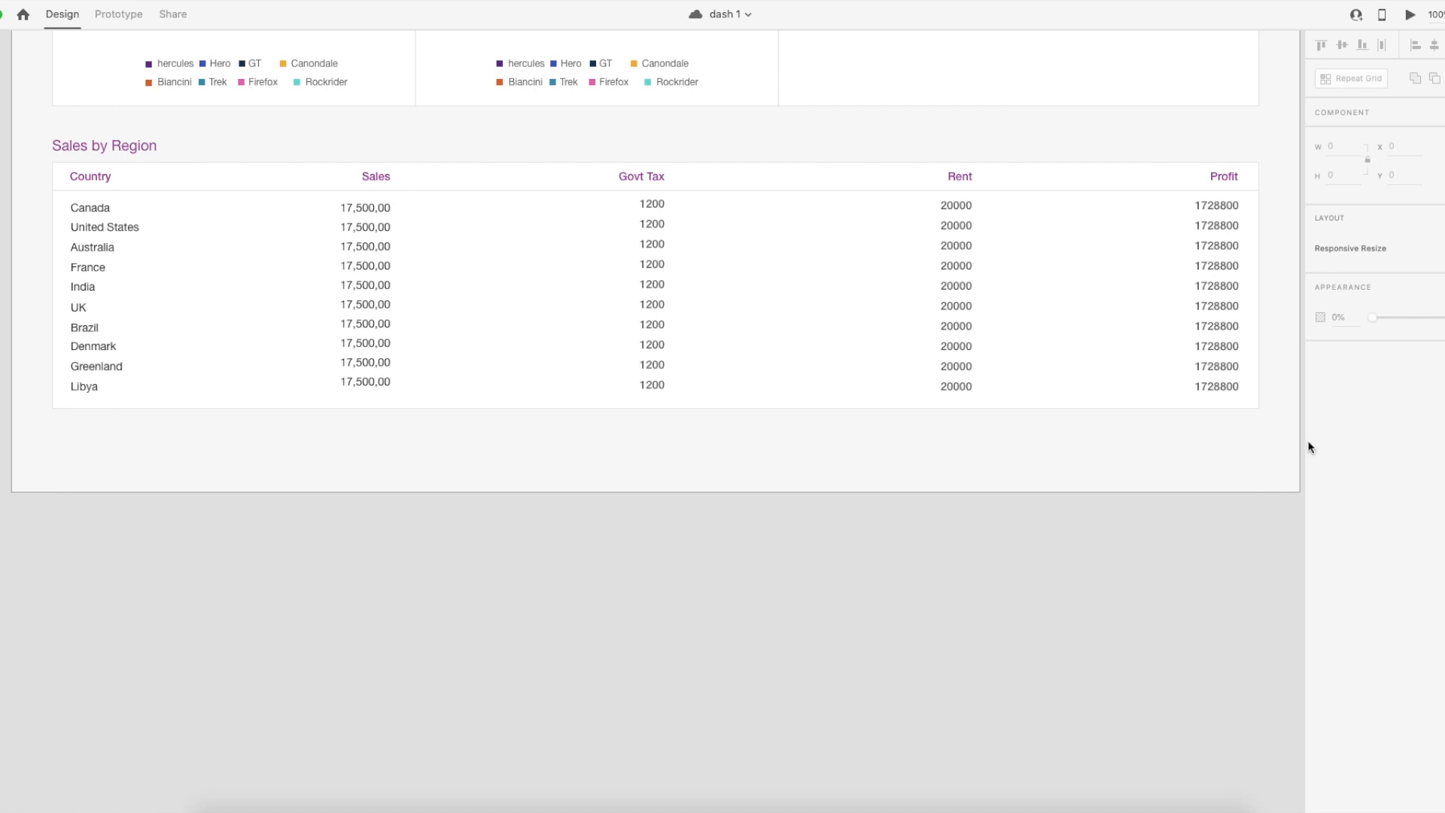
Set the height of the "my dashboard screen" artboard to 2500 and check the space below Sales by Region.
scroll(152, 111, up, 10)
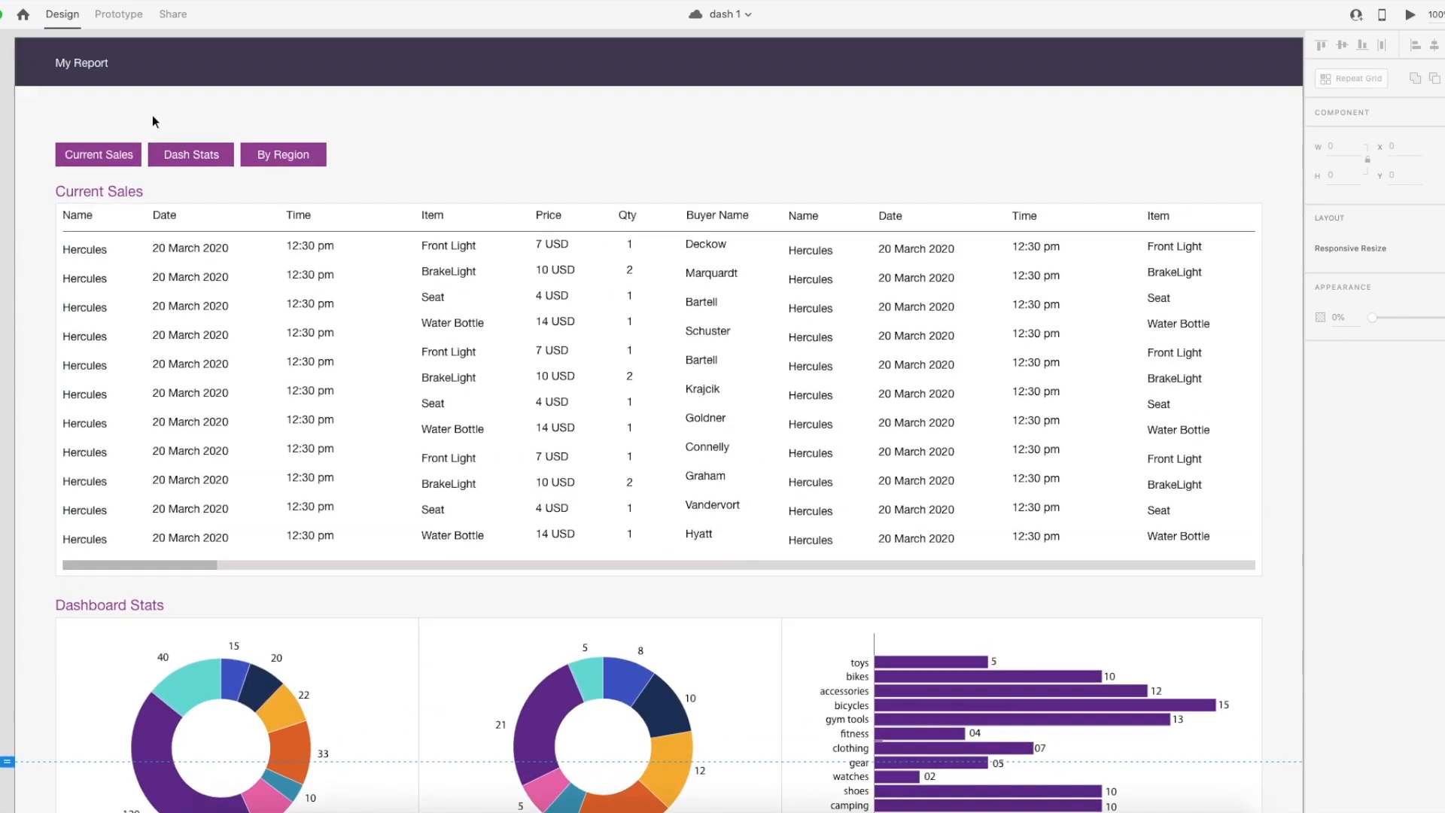
scroll(91, 79, up, 2)
scroll(91, 79, left, 1)
click(92, 89)
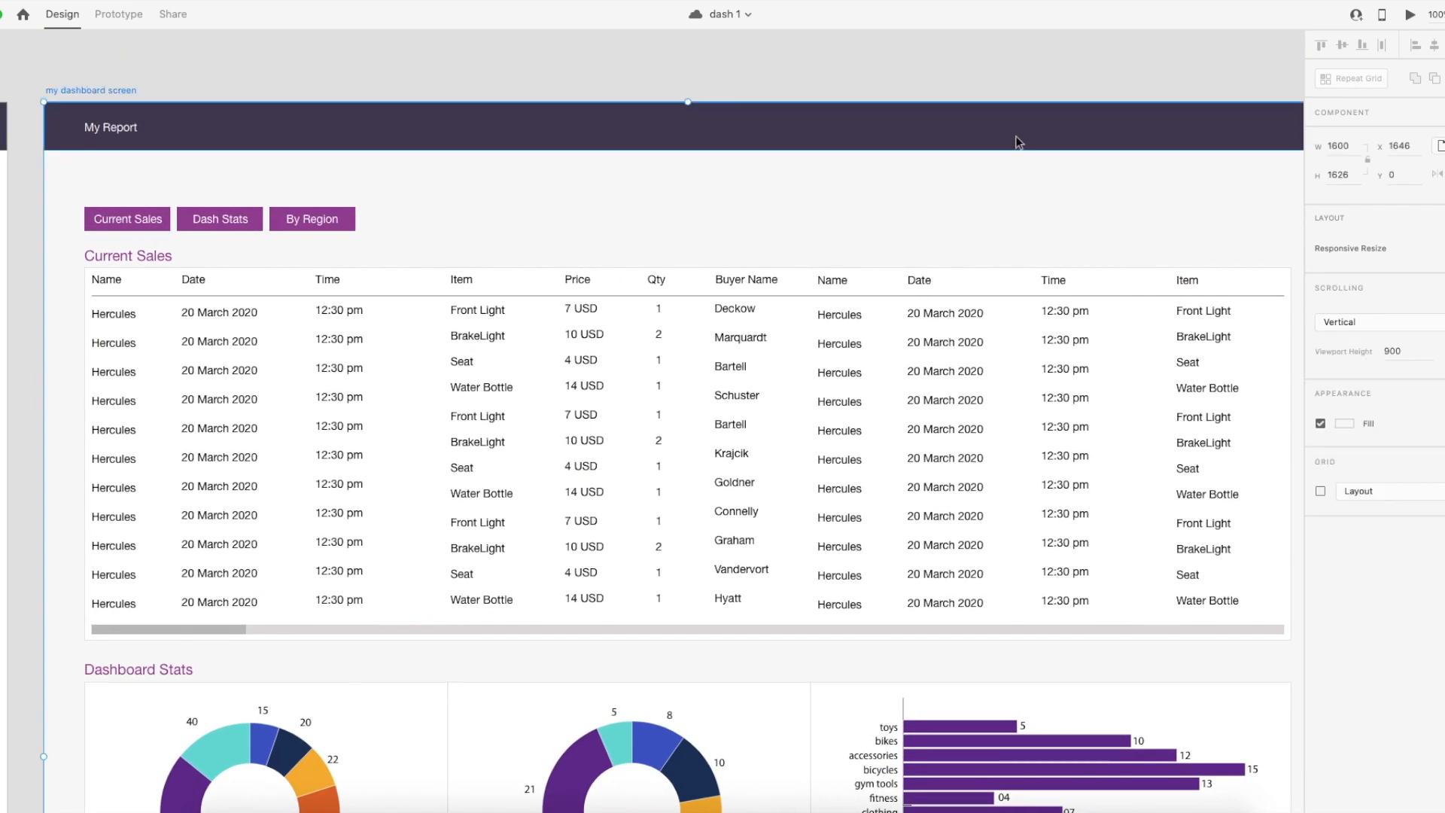
click(1335, 179)
text(2500)
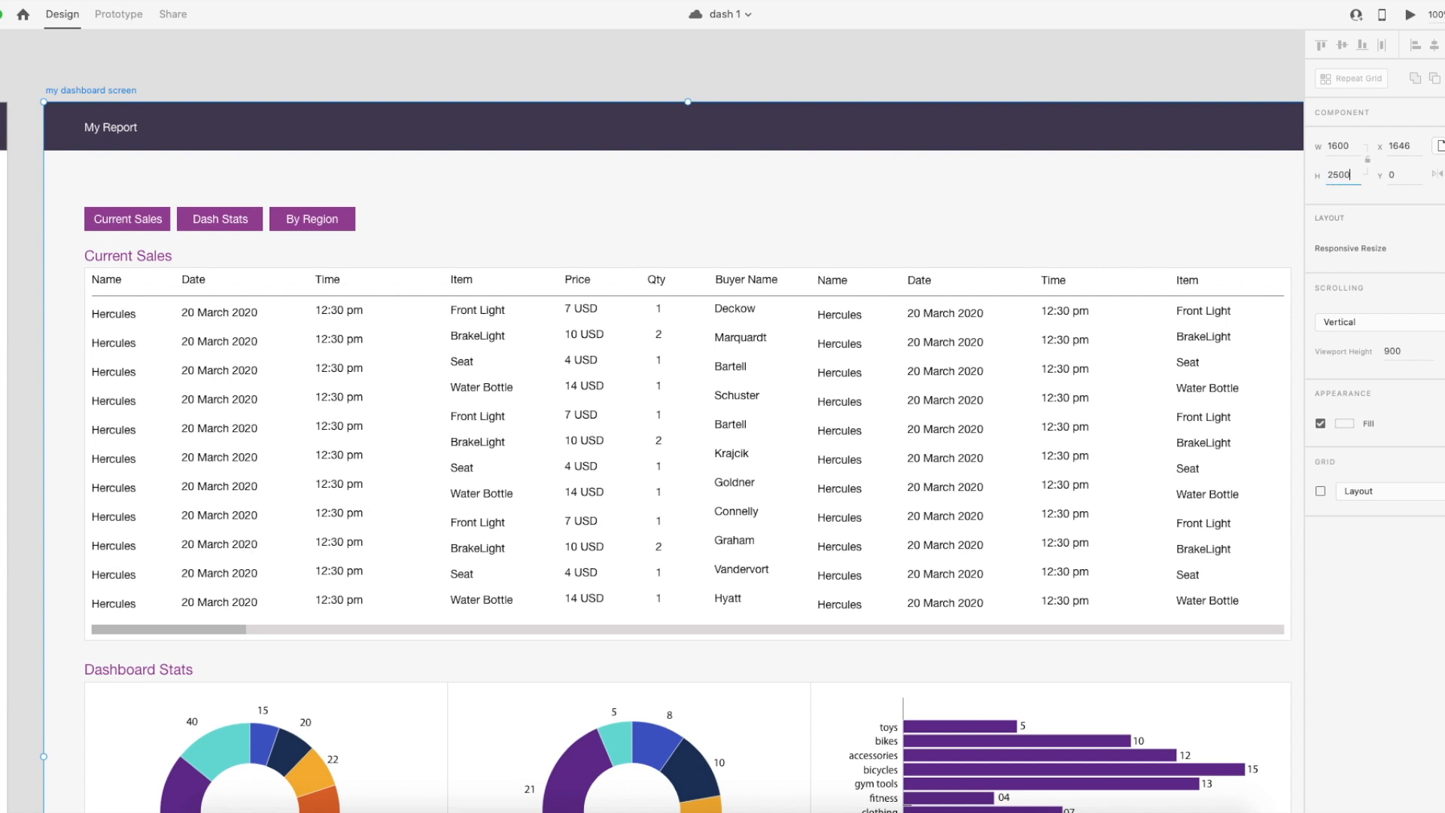
key(Return)
scroll(1172, 496, down, 5)
scroll(1172, 490, down, 10)
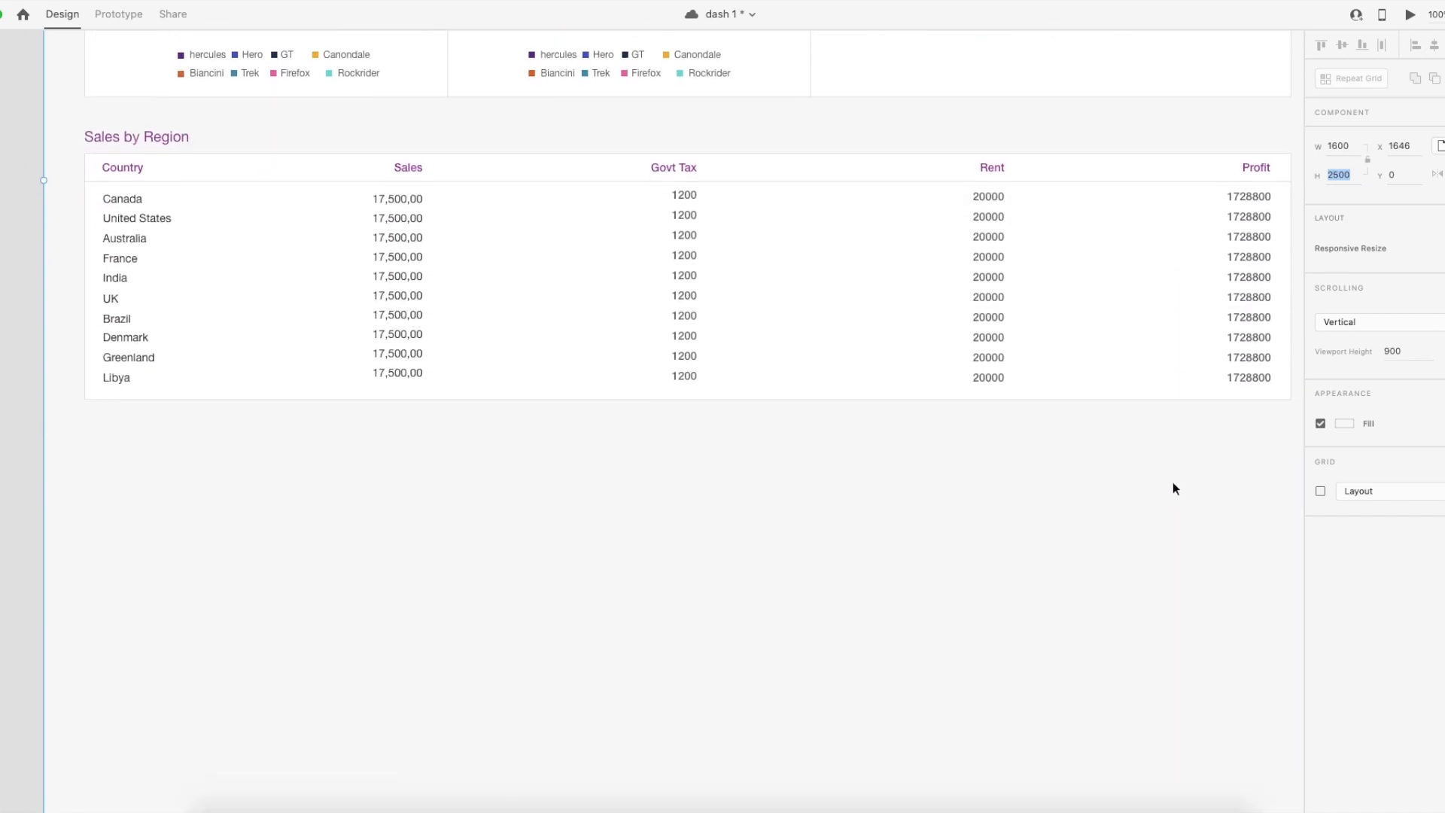
Preview the dashboard, test the By Region button and check how the Sales by Region section scrolls into place.
scroll(1105, 490, up, 6)
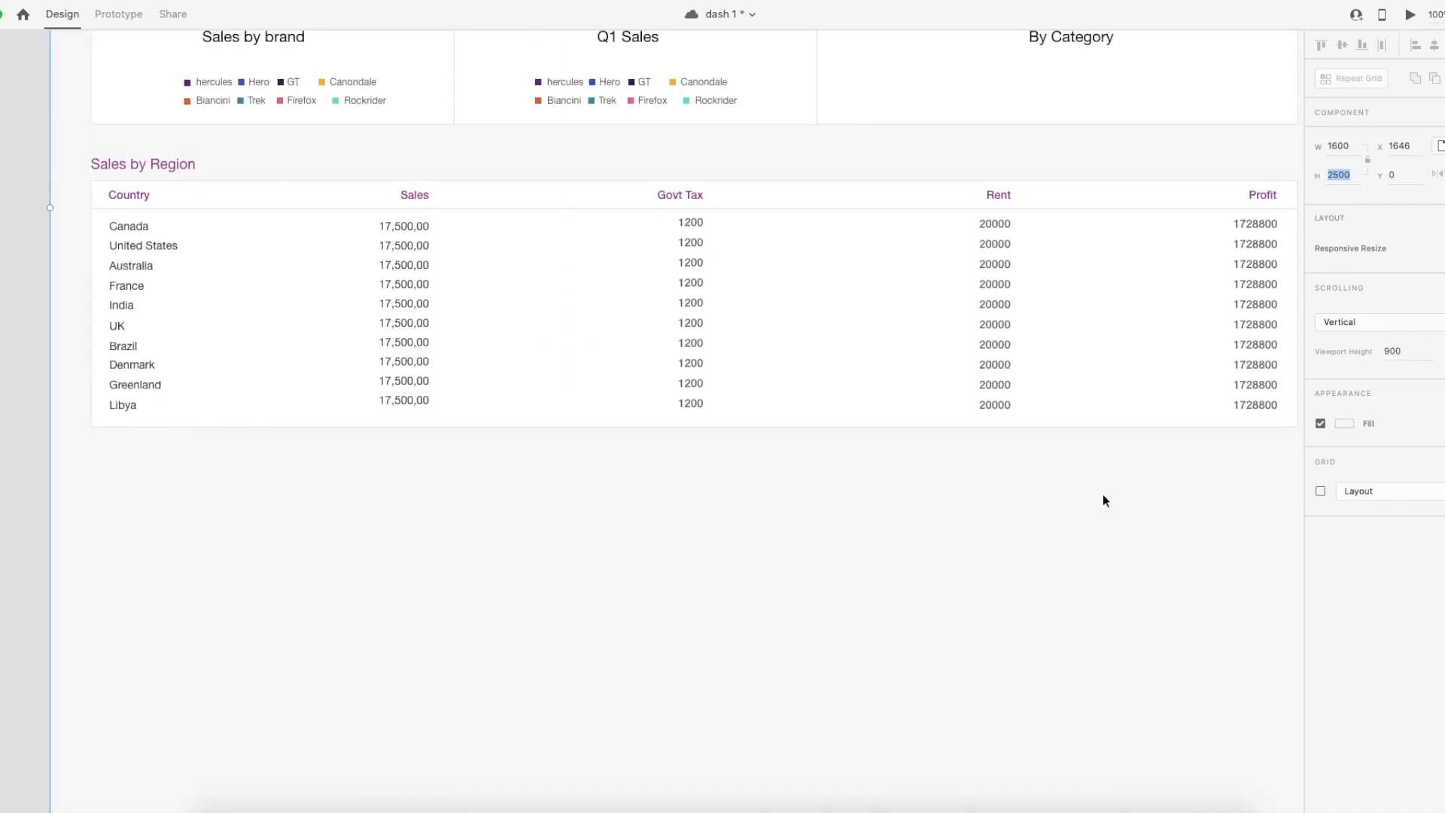
scroll(1084, 493, up, 1)
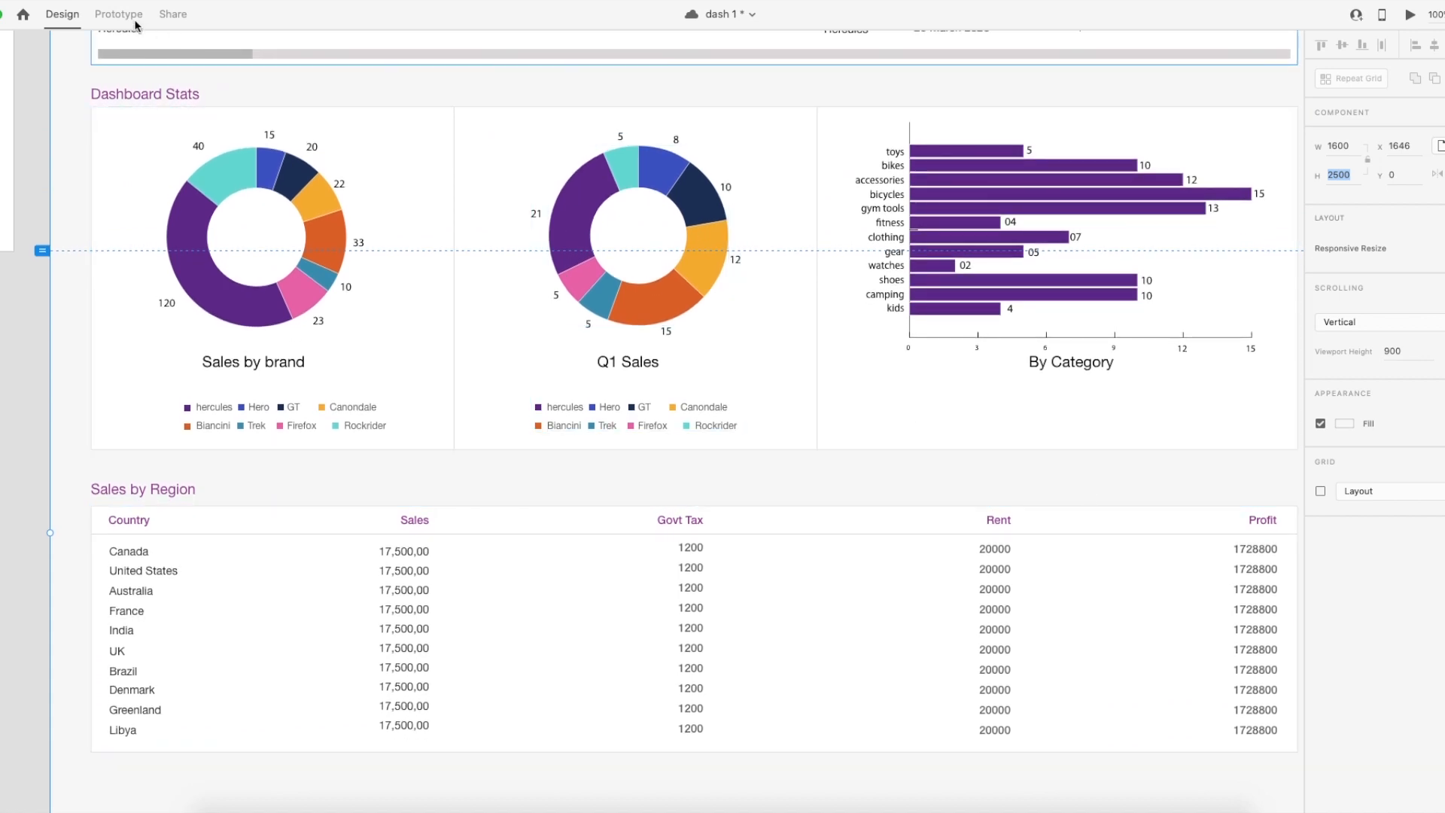
click(1411, 16)
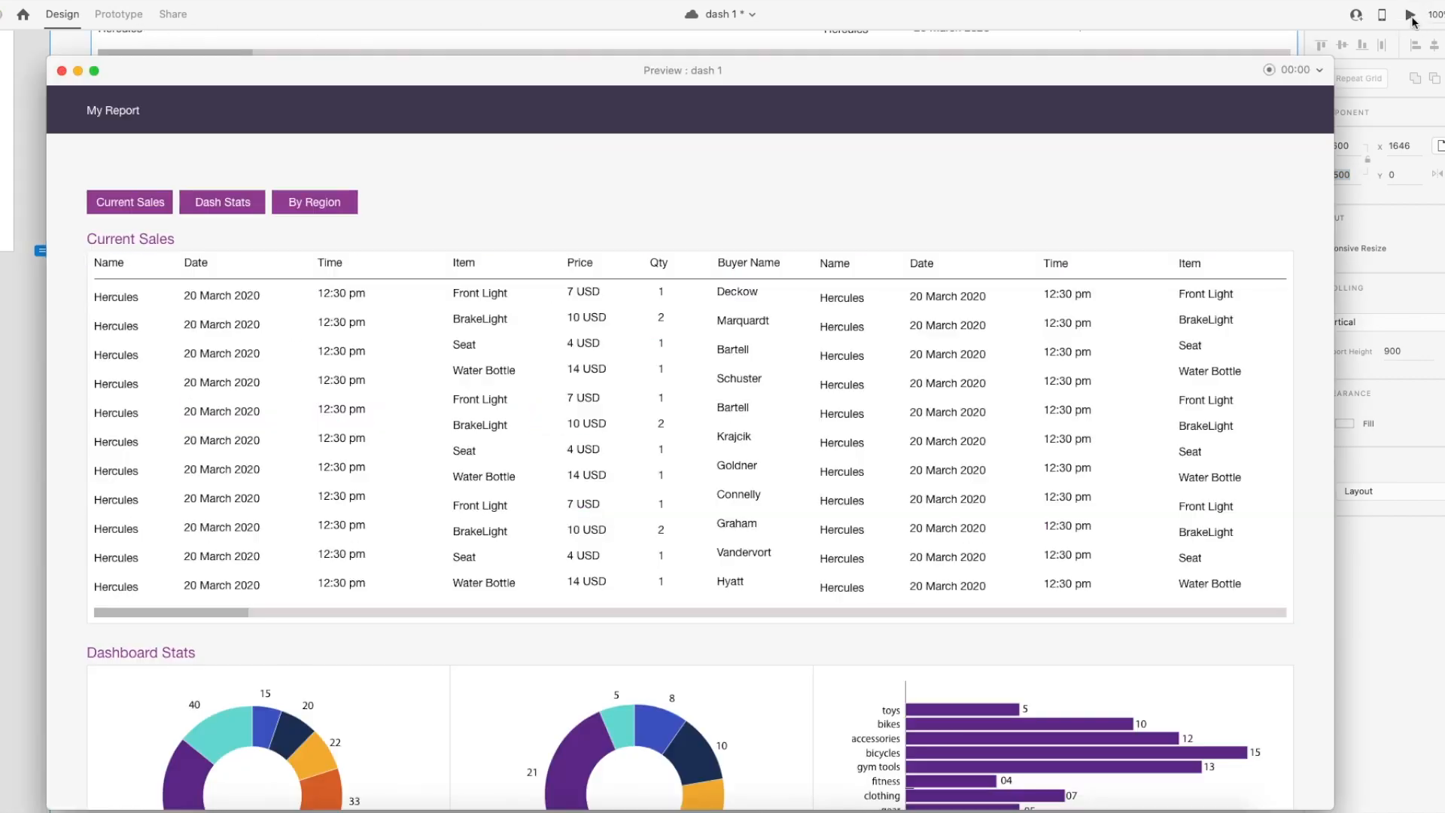
drag(563, 69, 552, 63)
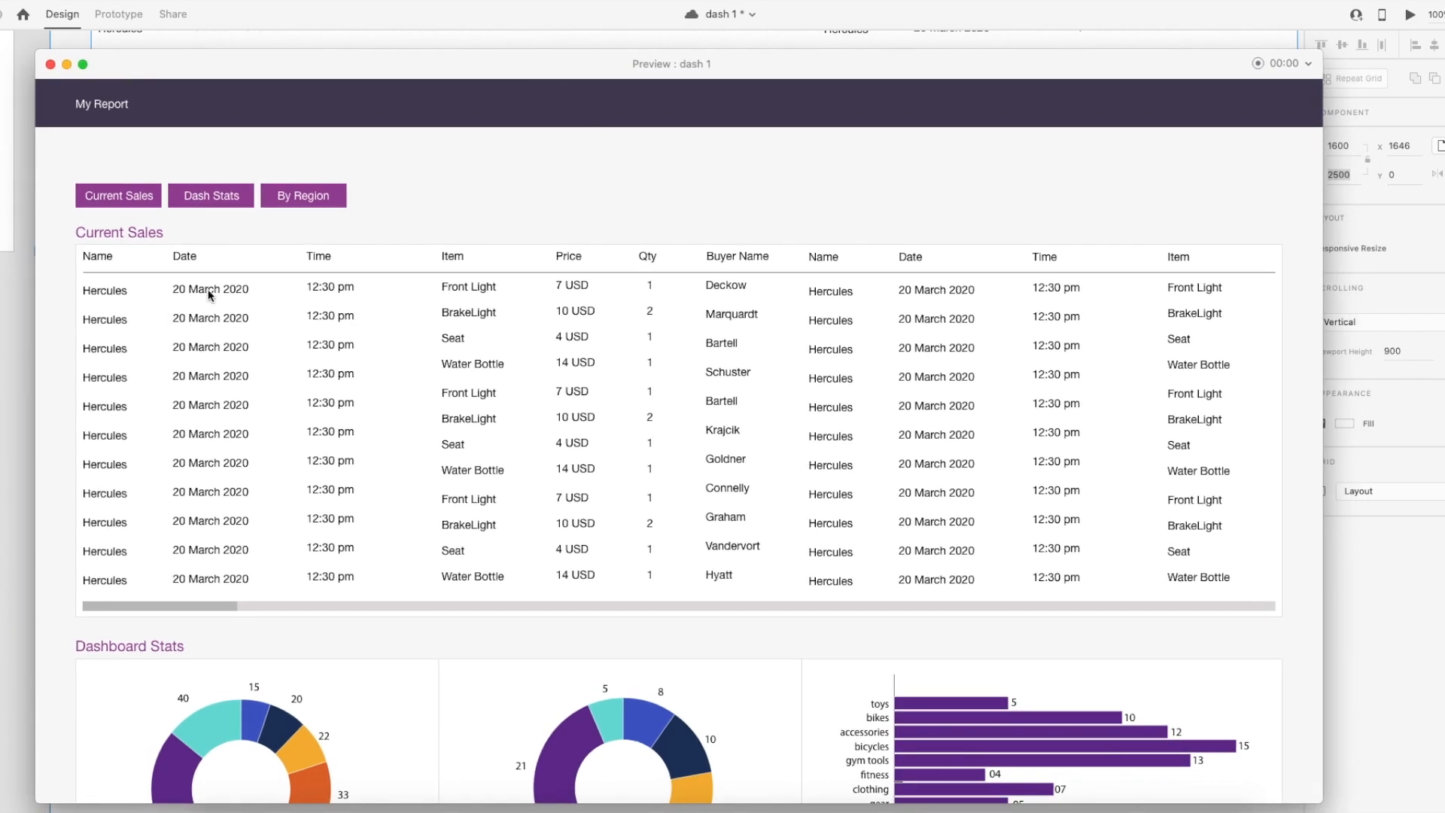
click(295, 196)
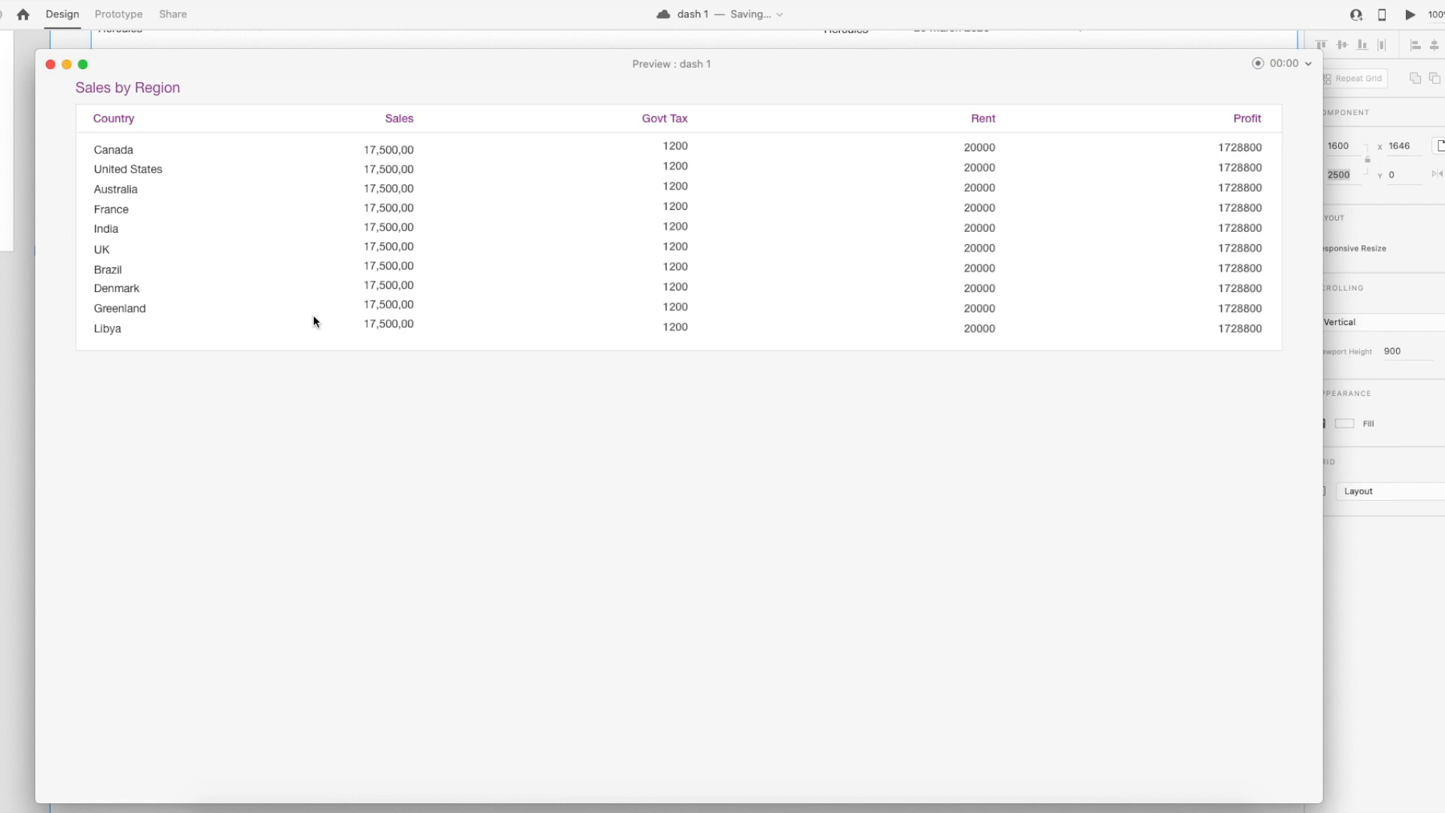
scroll(320, 336, up, 5)
scroll(319, 345, down, 8)
scroll(329, 391, up, 10)
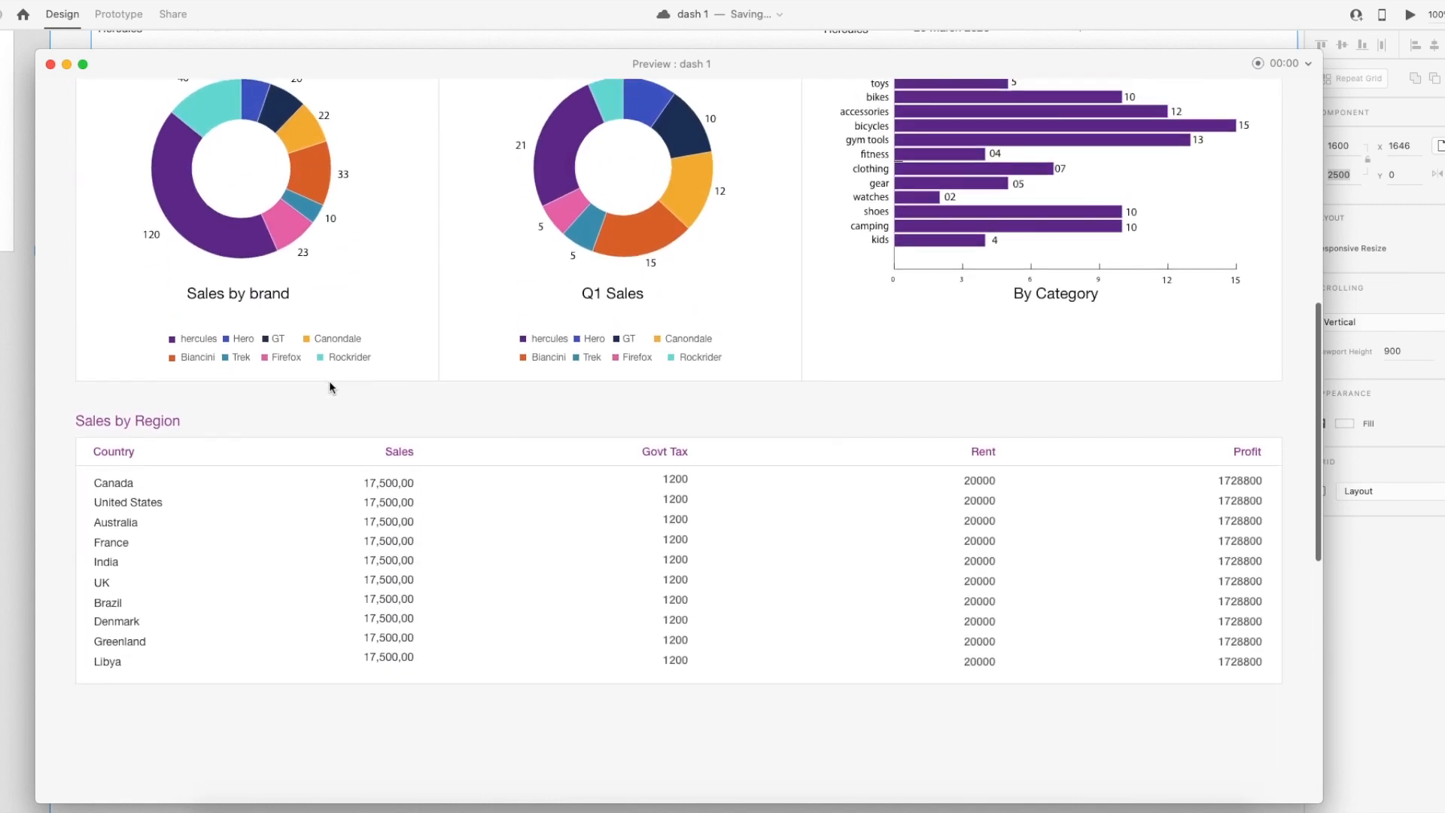
scroll(329, 394, down, 5)
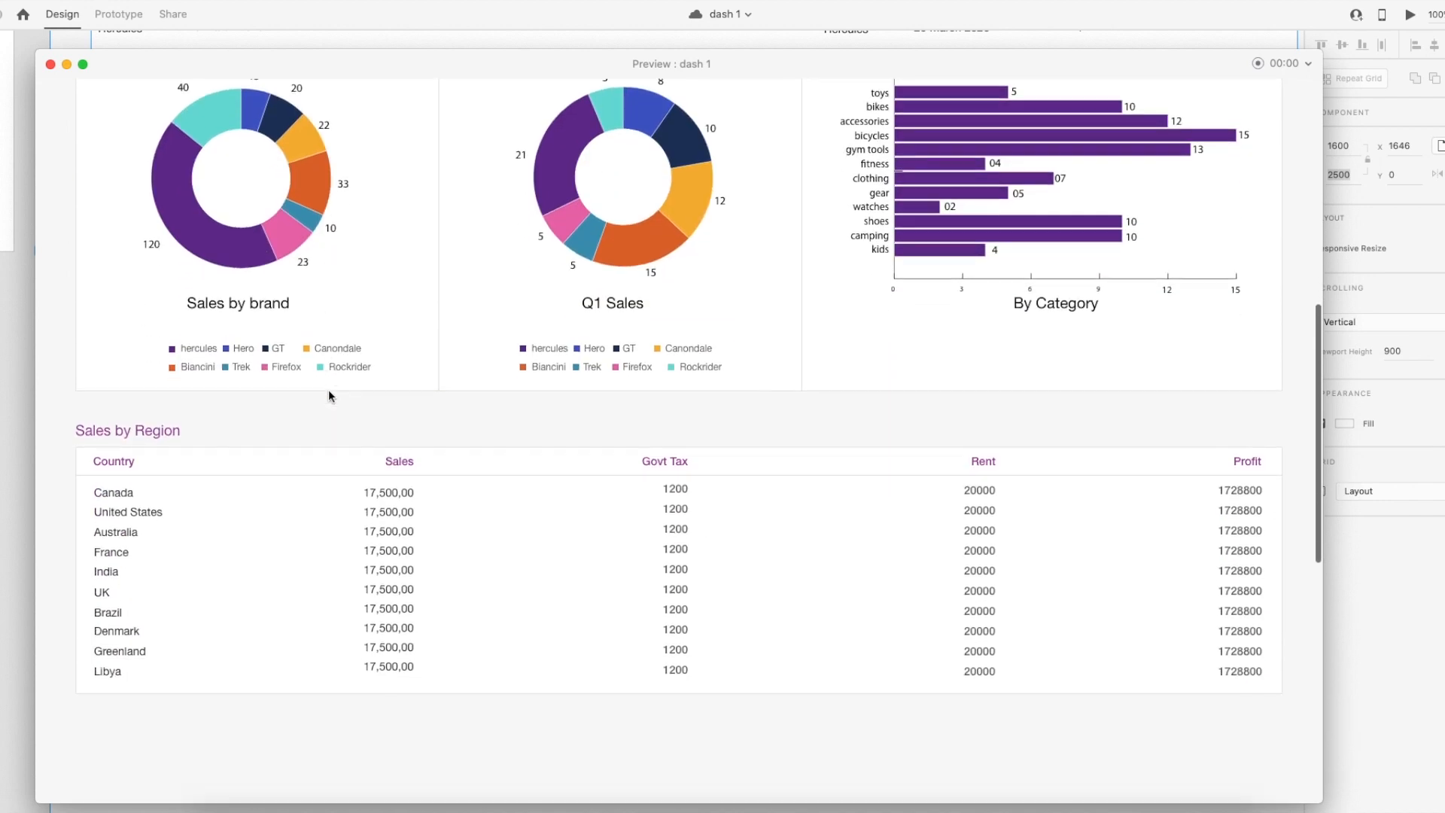
scroll(331, 399, up, 12)
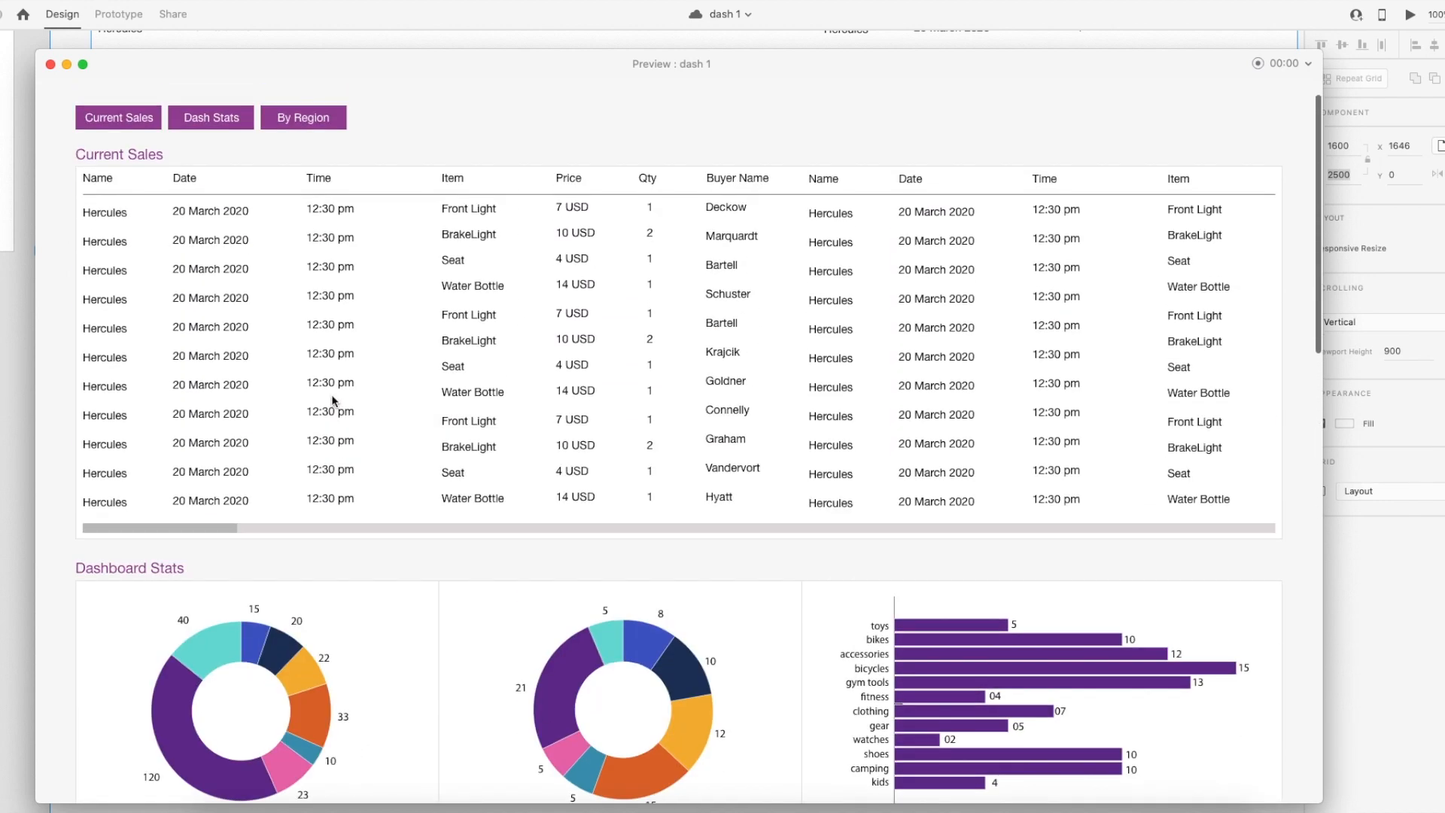
Test the Current Sales, Dash Stats and By Region buttons again, look through the page, and close the preview.
click(143, 203)
scroll(211, 199, up, 5)
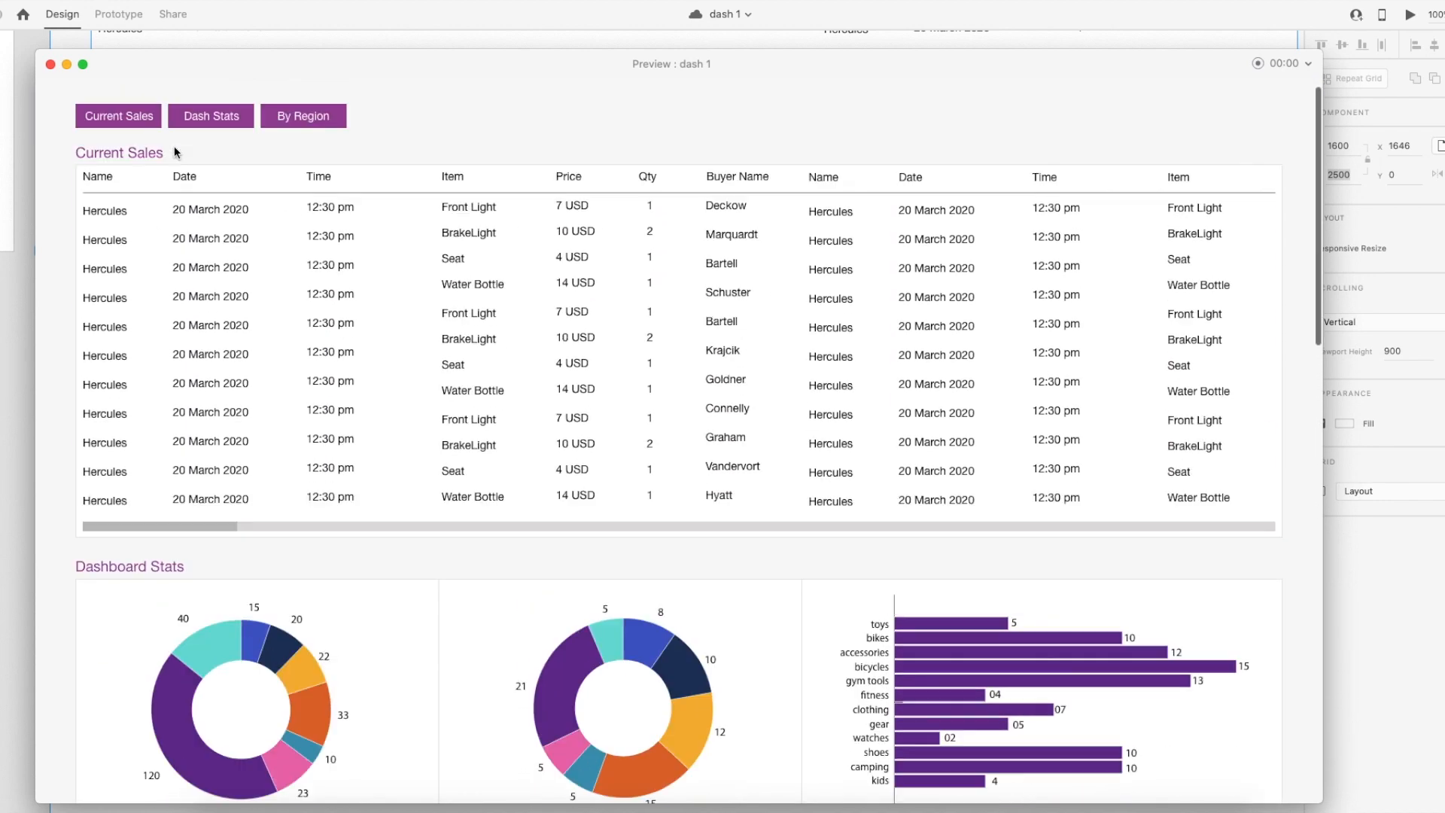
click(212, 197)
scroll(211, 197, up, 10)
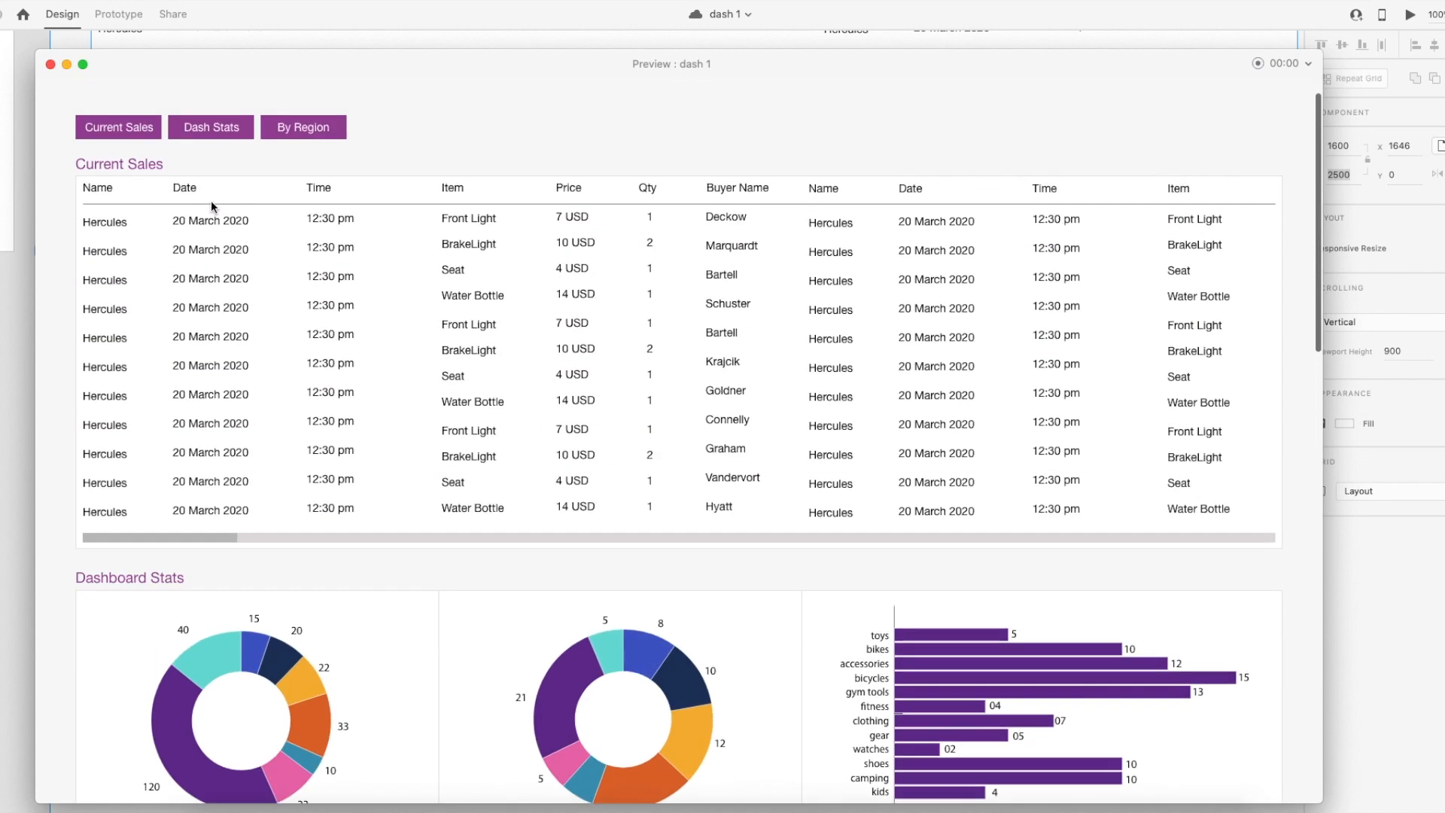
click(293, 192)
scroll(293, 207, up, 12)
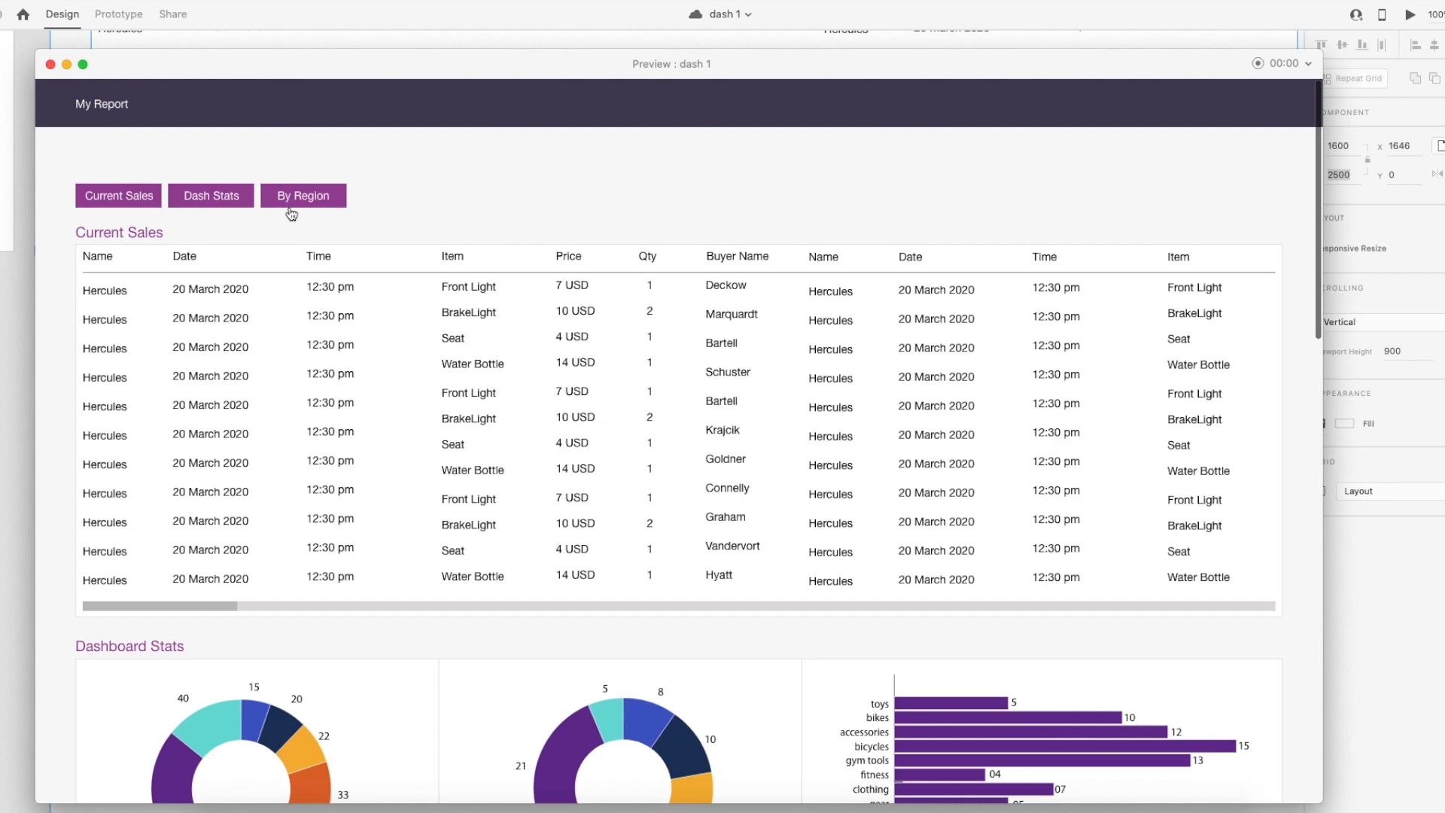
scroll(180, 254, down, 5)
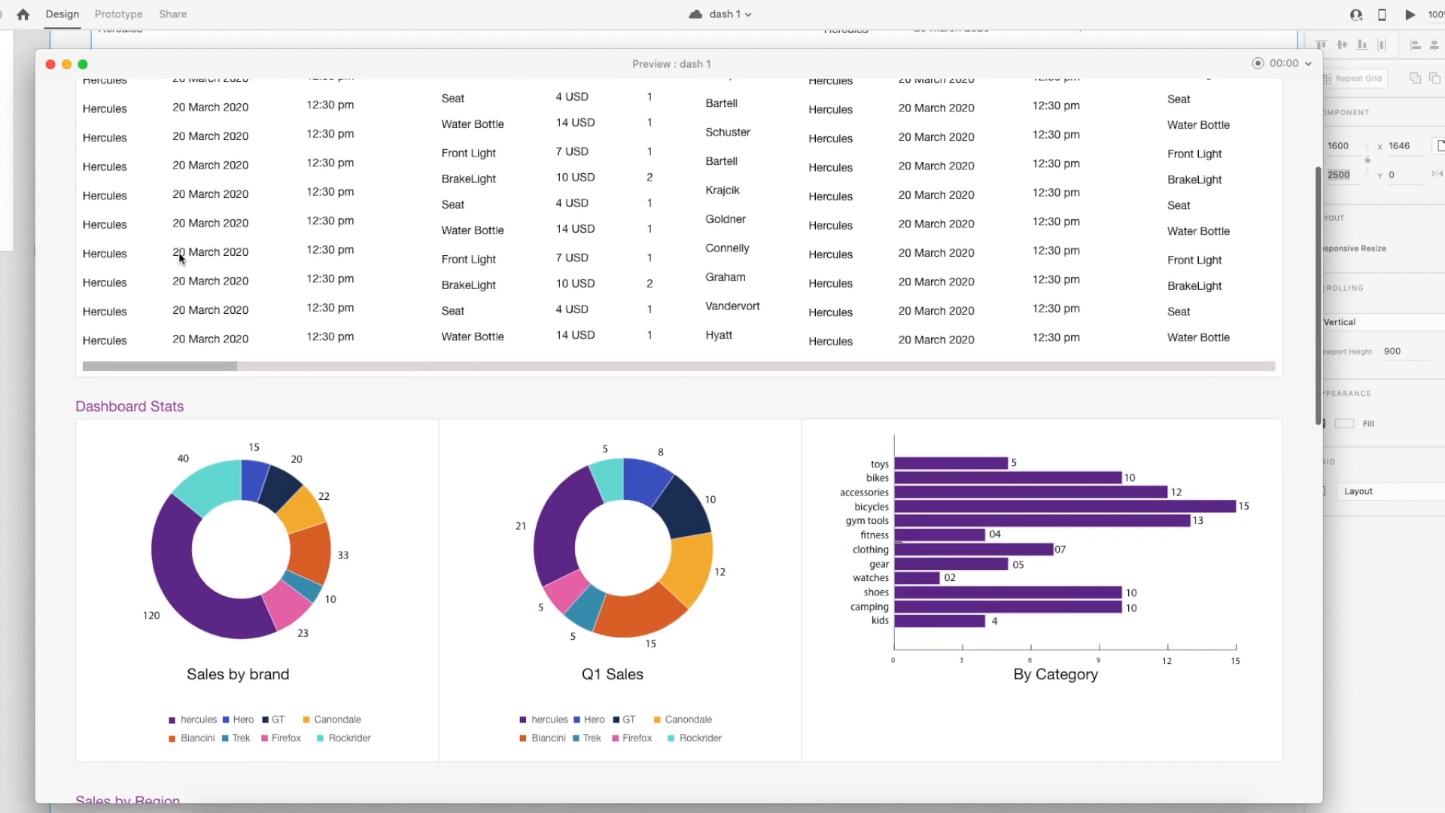
scroll(321, 246, up, 5)
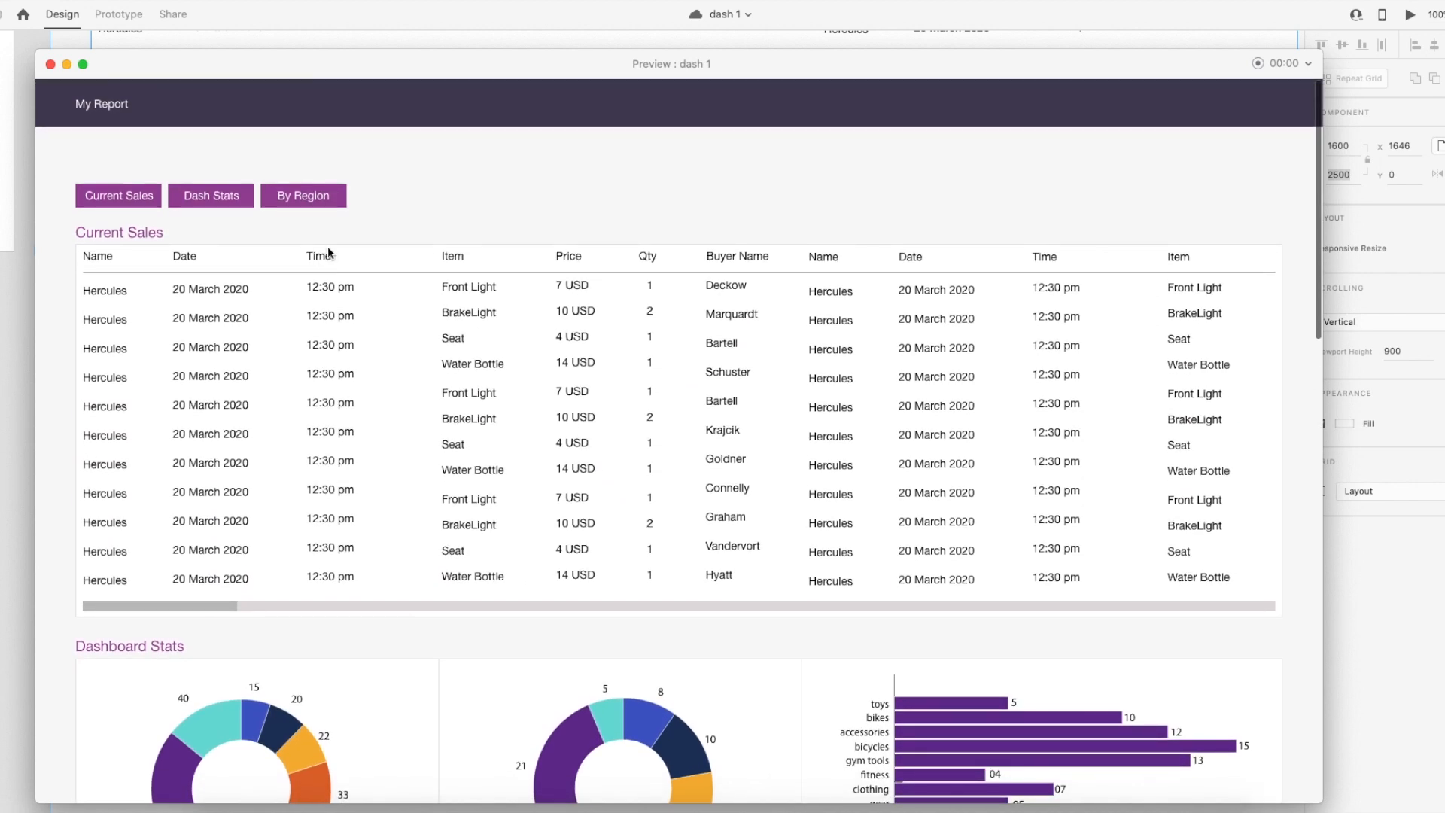
click(51, 65)
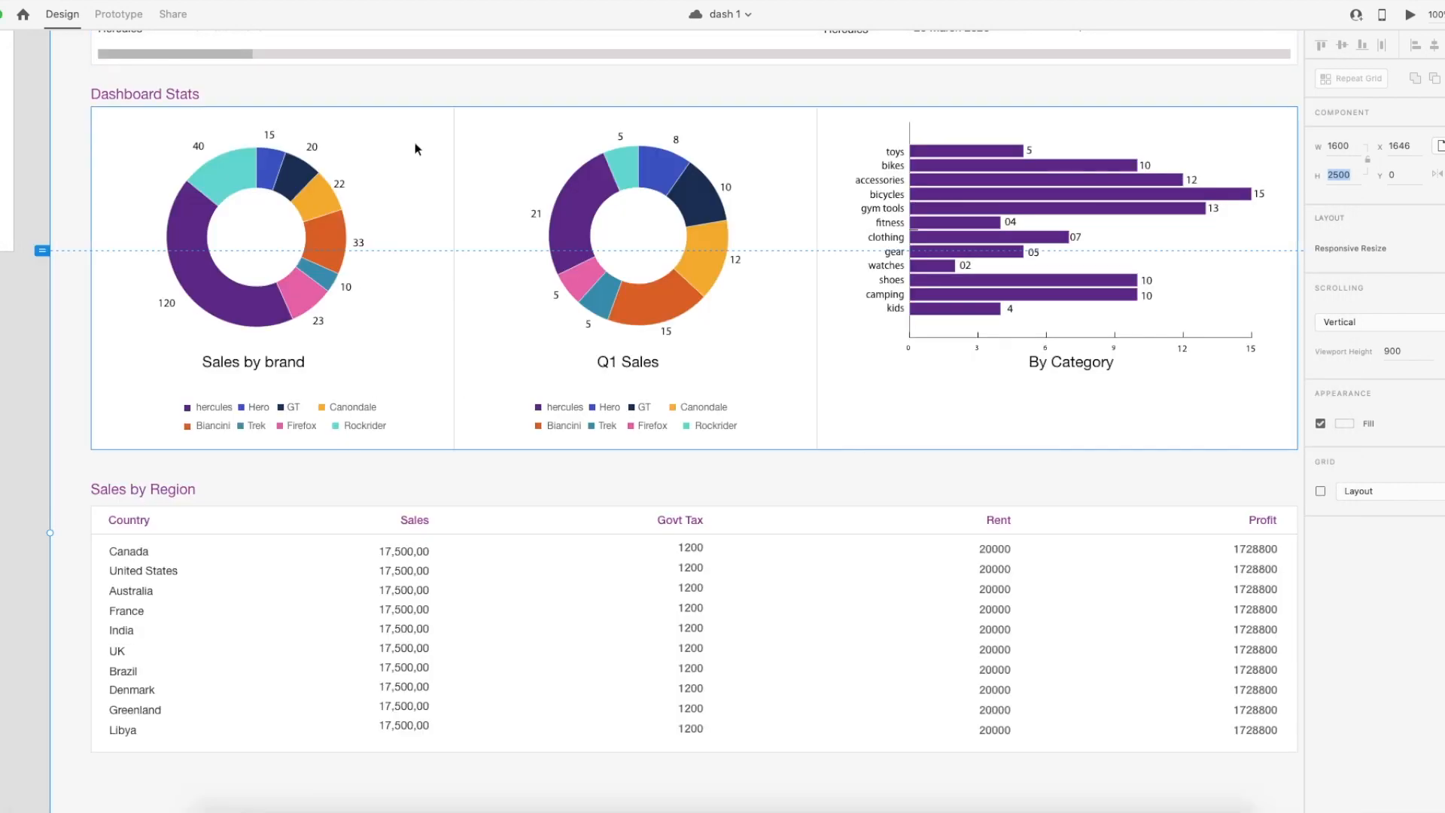
Draw a rectangle about 36 high just above the right end of the Current Sales table and set its width to 200.
scroll(612, 116, up, 8)
scroll(614, 117, up, 1)
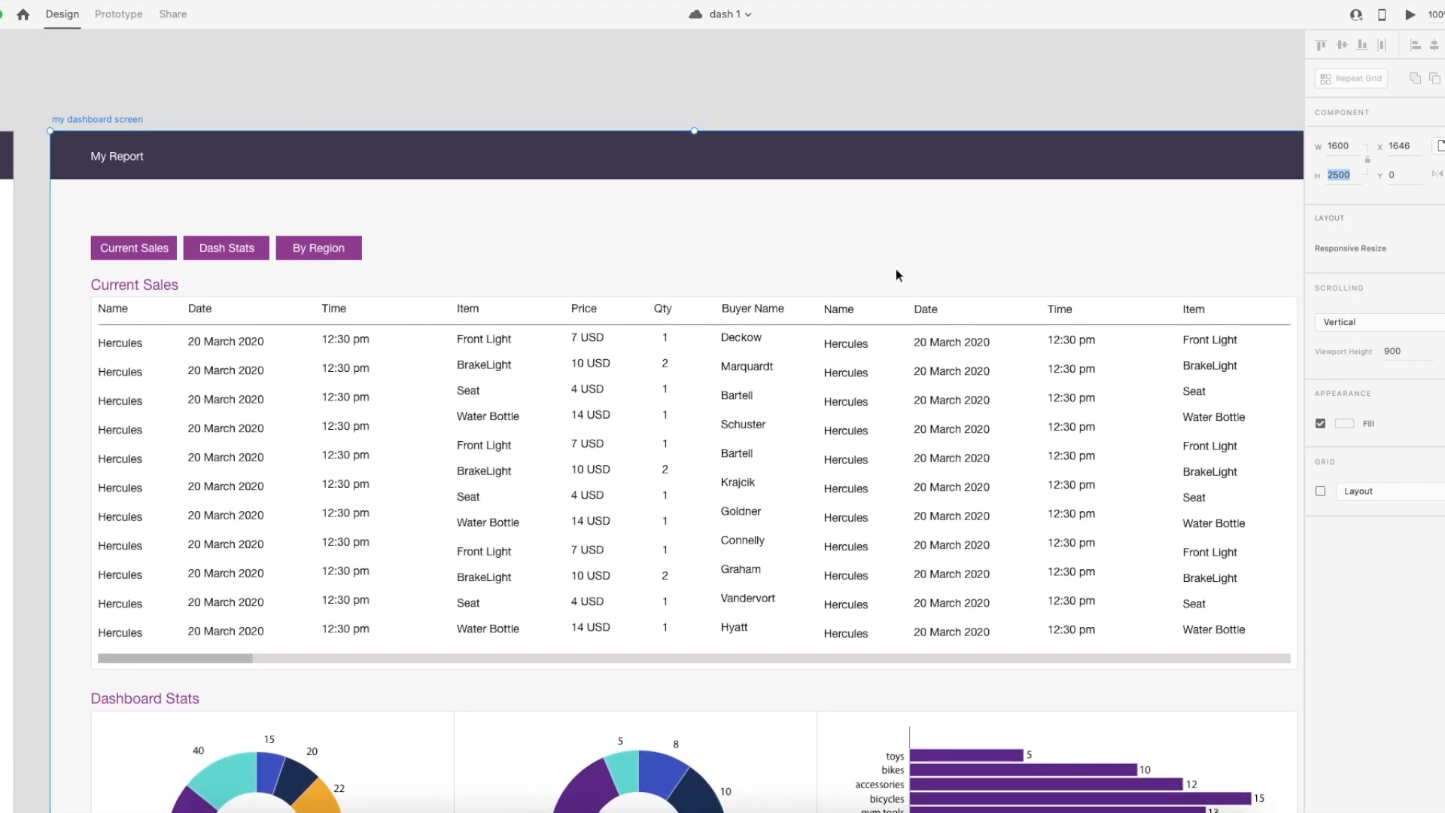
click(1266, 290)
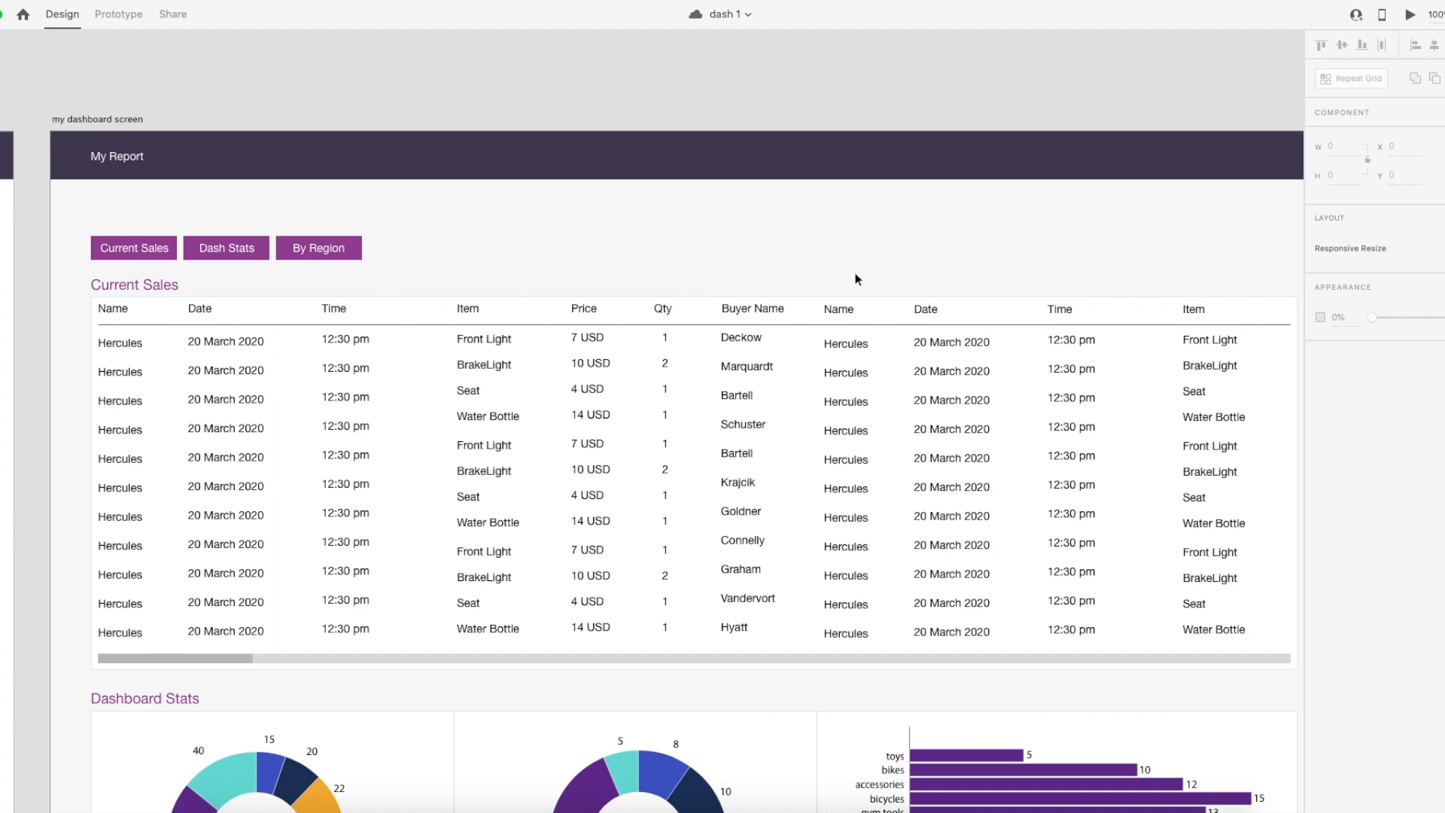
scroll(855, 280, down, 2)
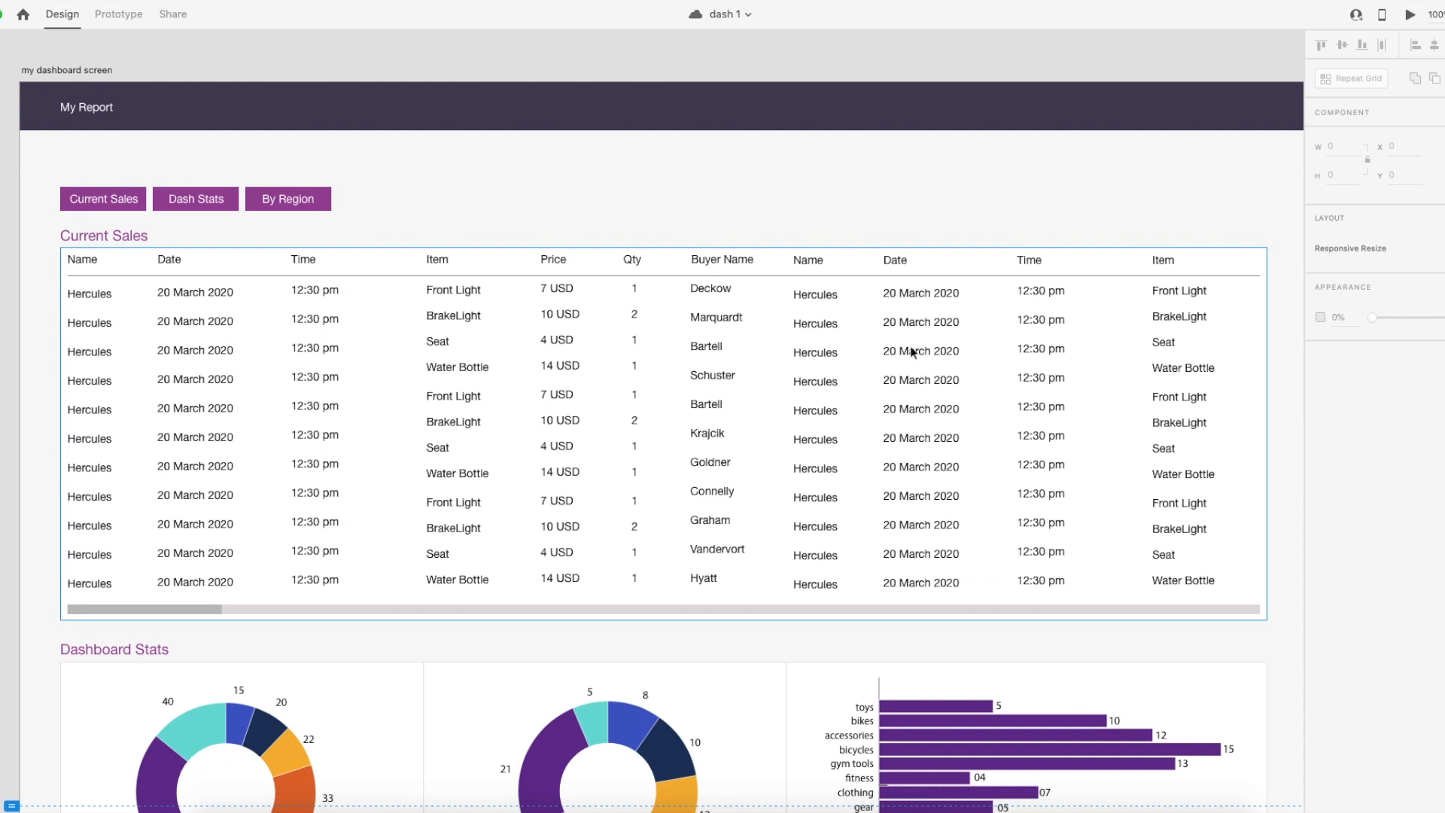
key(r)
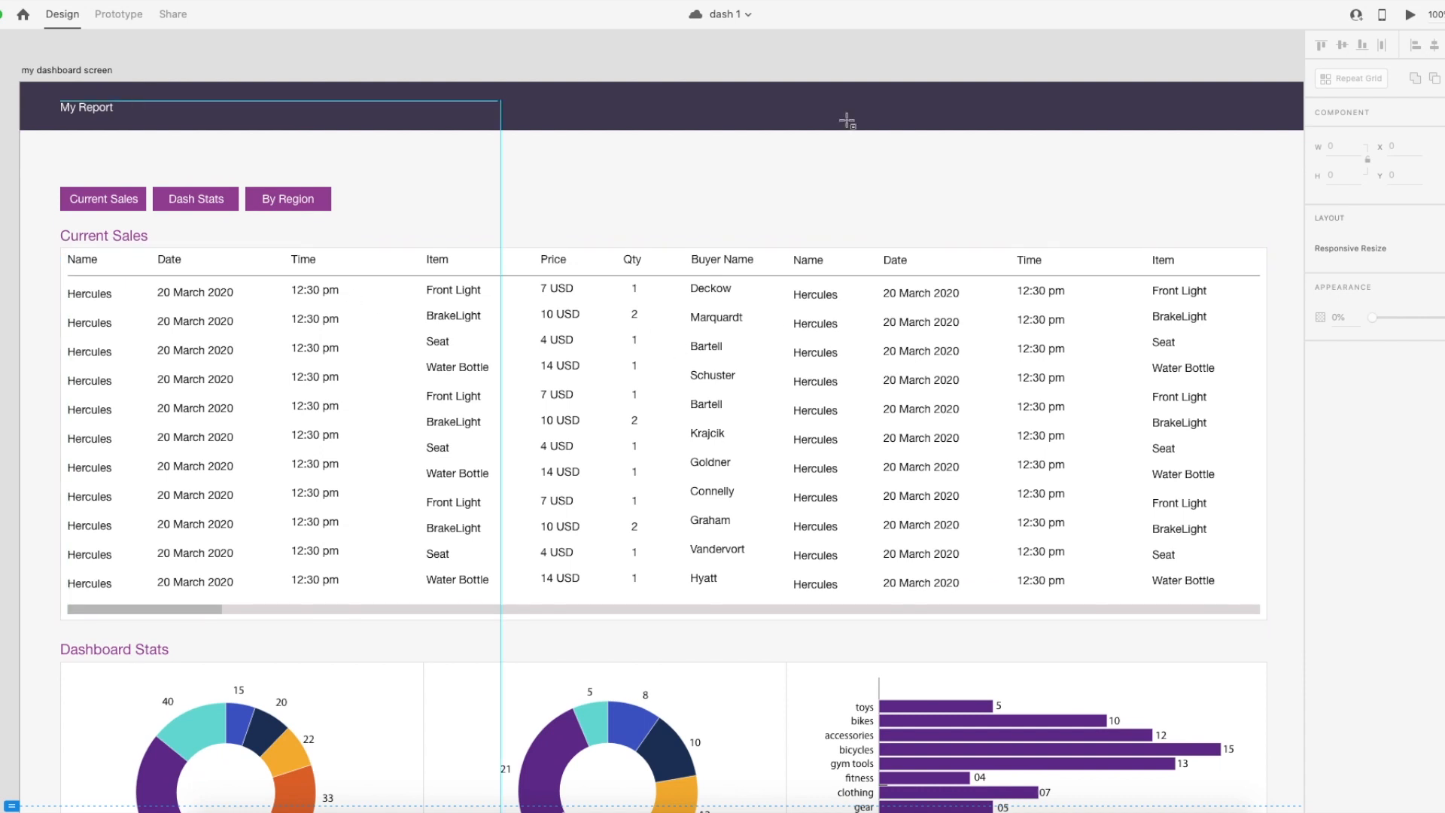
drag(1265, 211, 1102, 240)
click(1349, 156)
text(200)
key(Return)
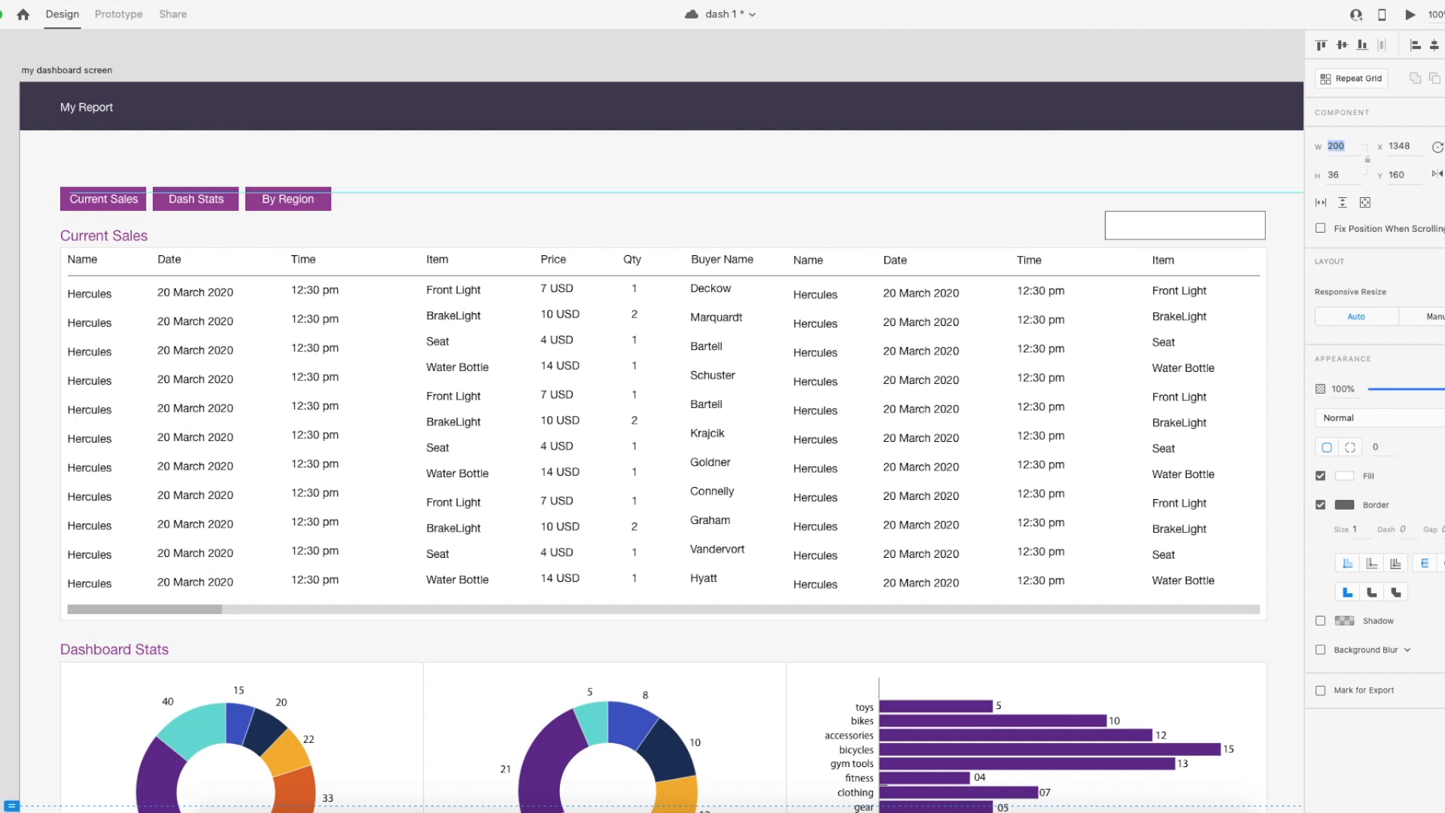
drag(1248, 192, 484, 92)
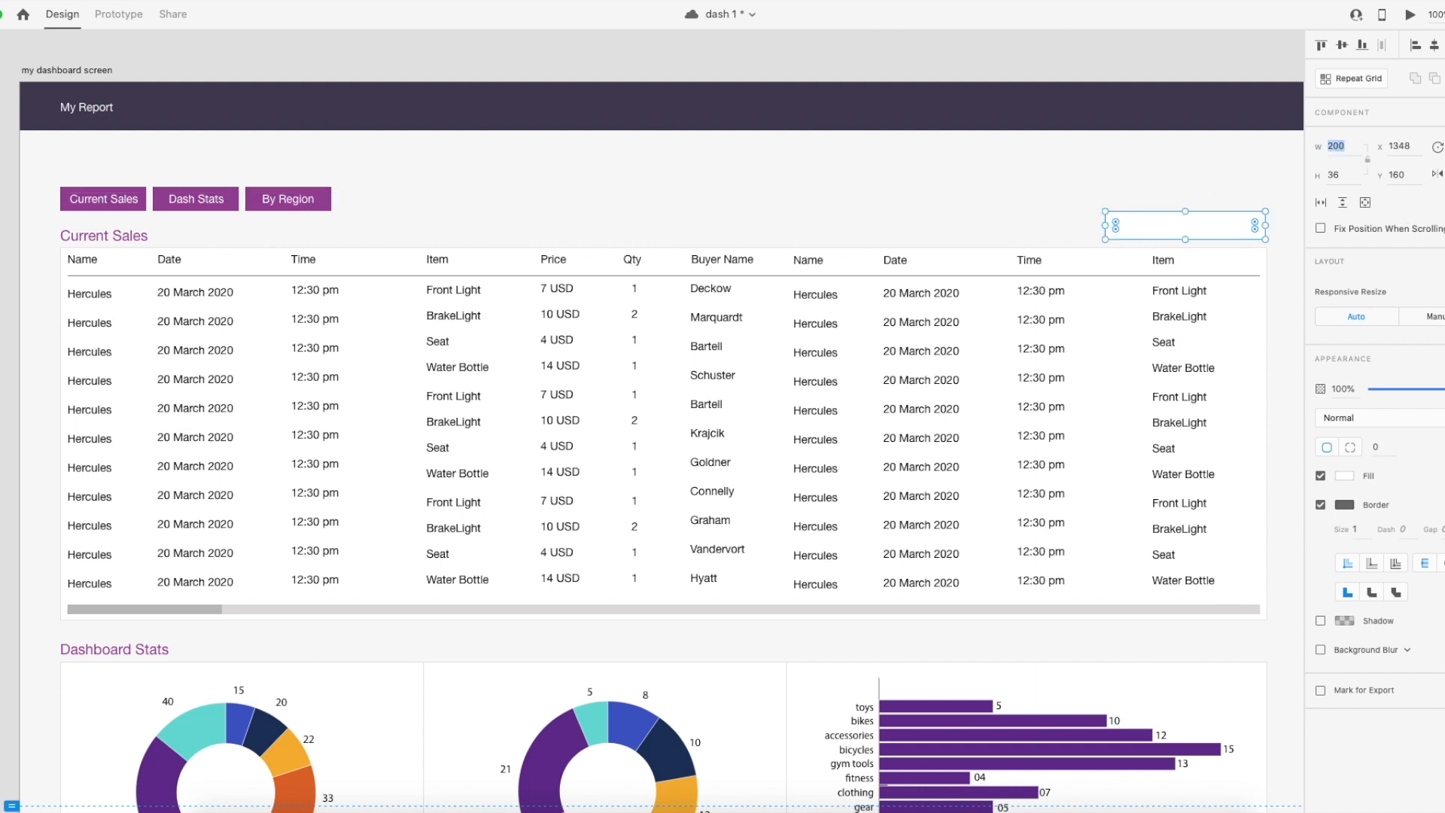
click(1164, 191)
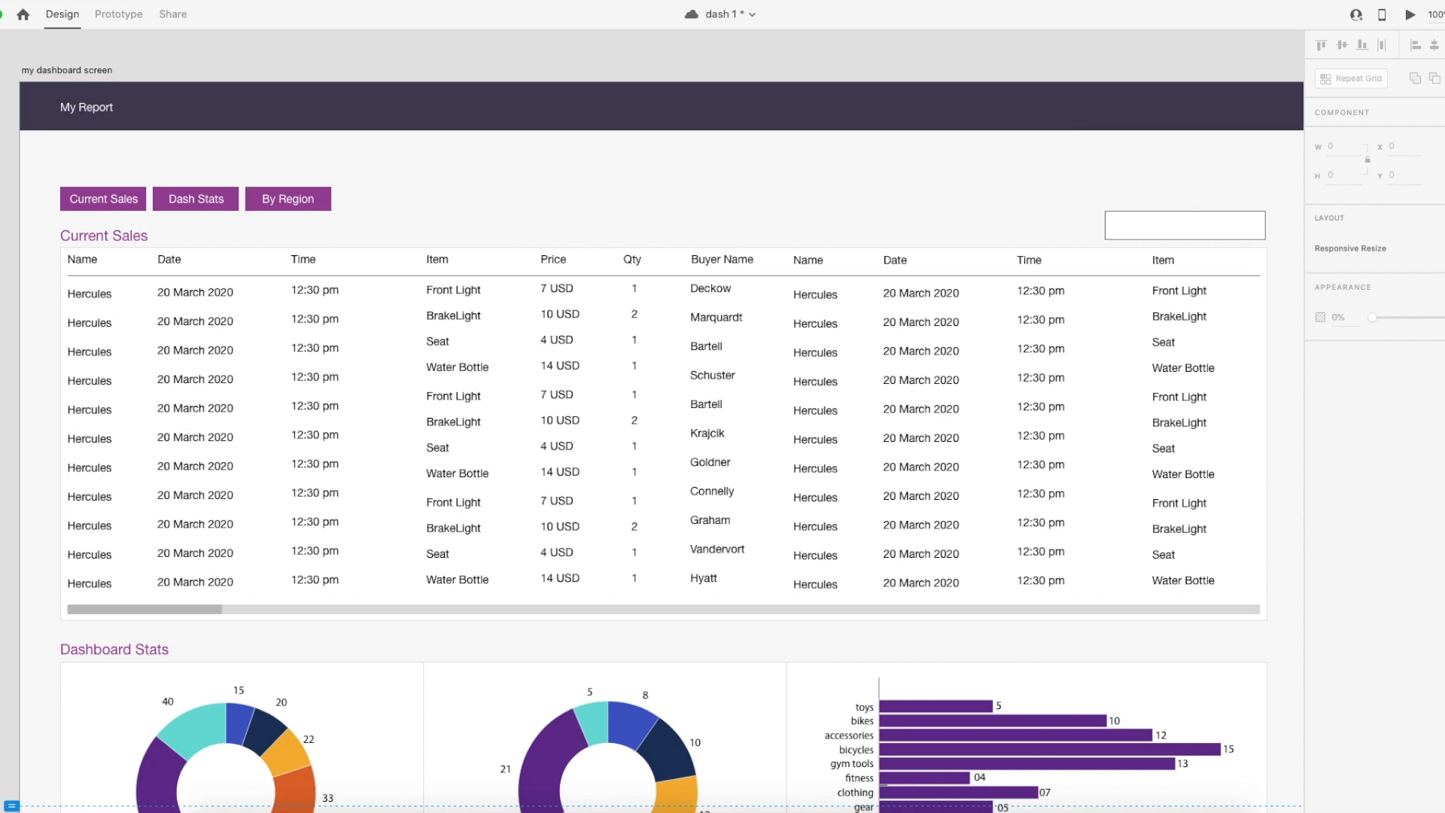
Add the text "Select" with fill colour #333333 and place it inside the new rectangle near its left edge.
click(1081, 225)
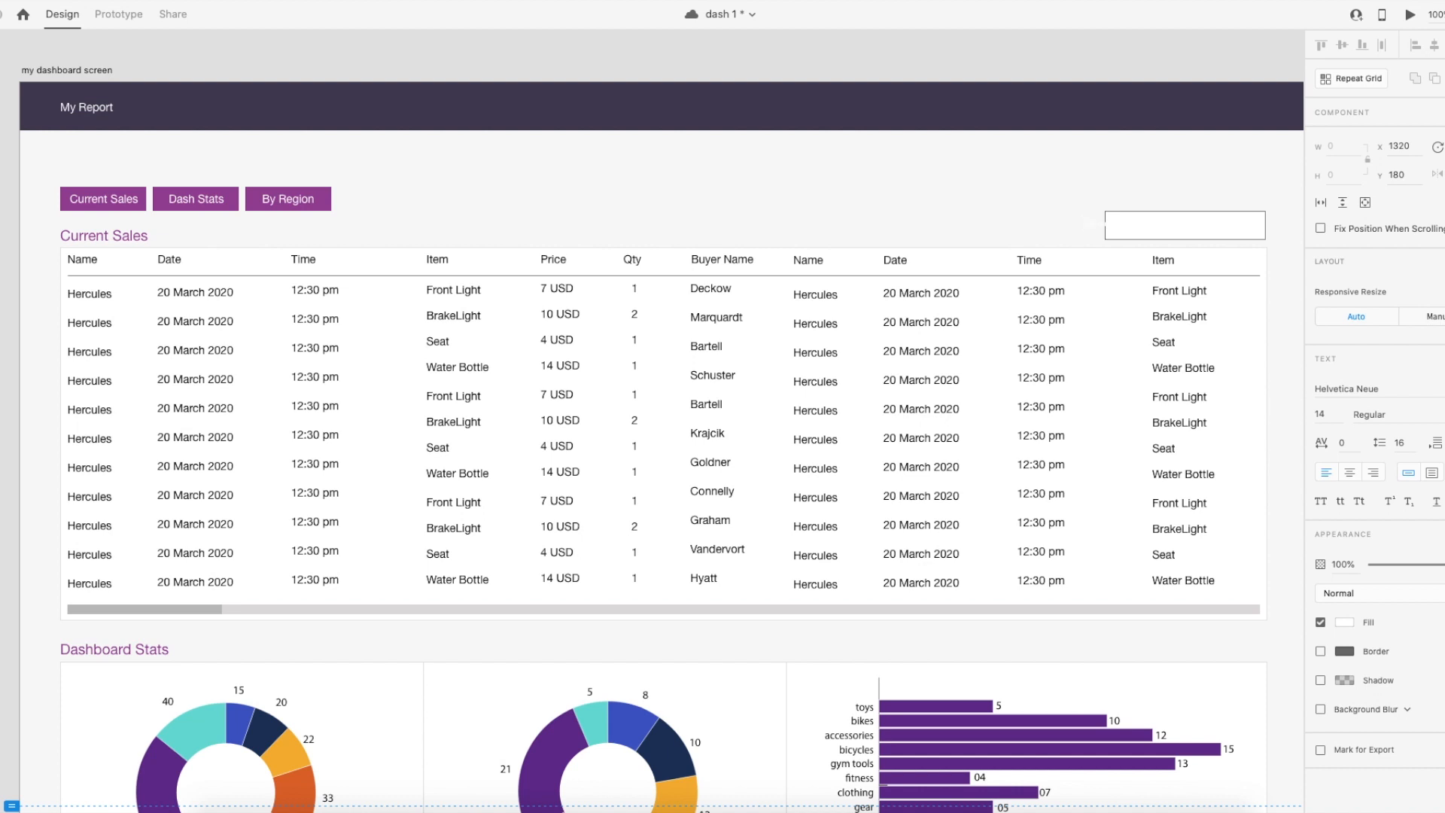
click(1343, 625)
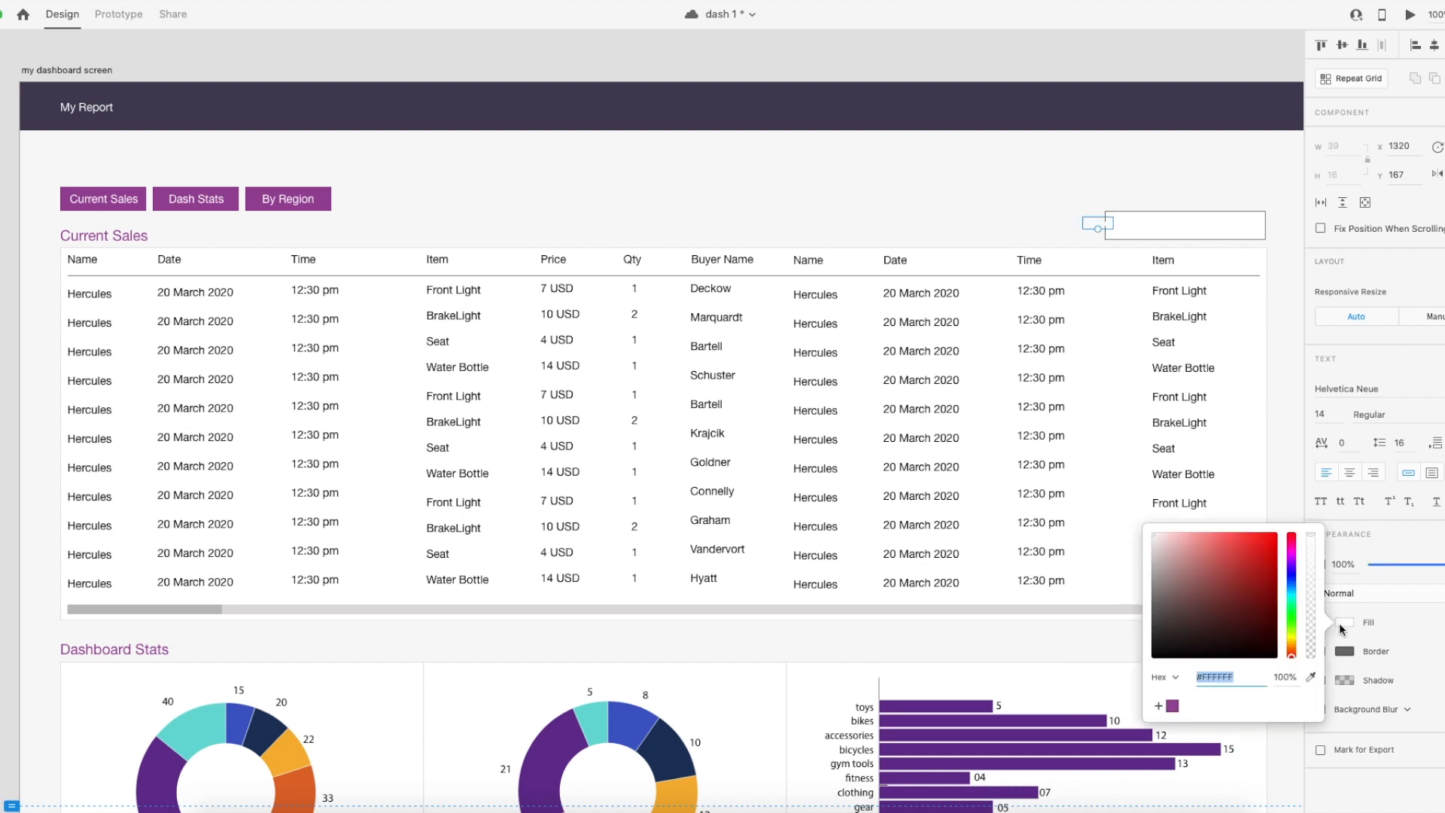
drag(1169, 603, 1137, 598)
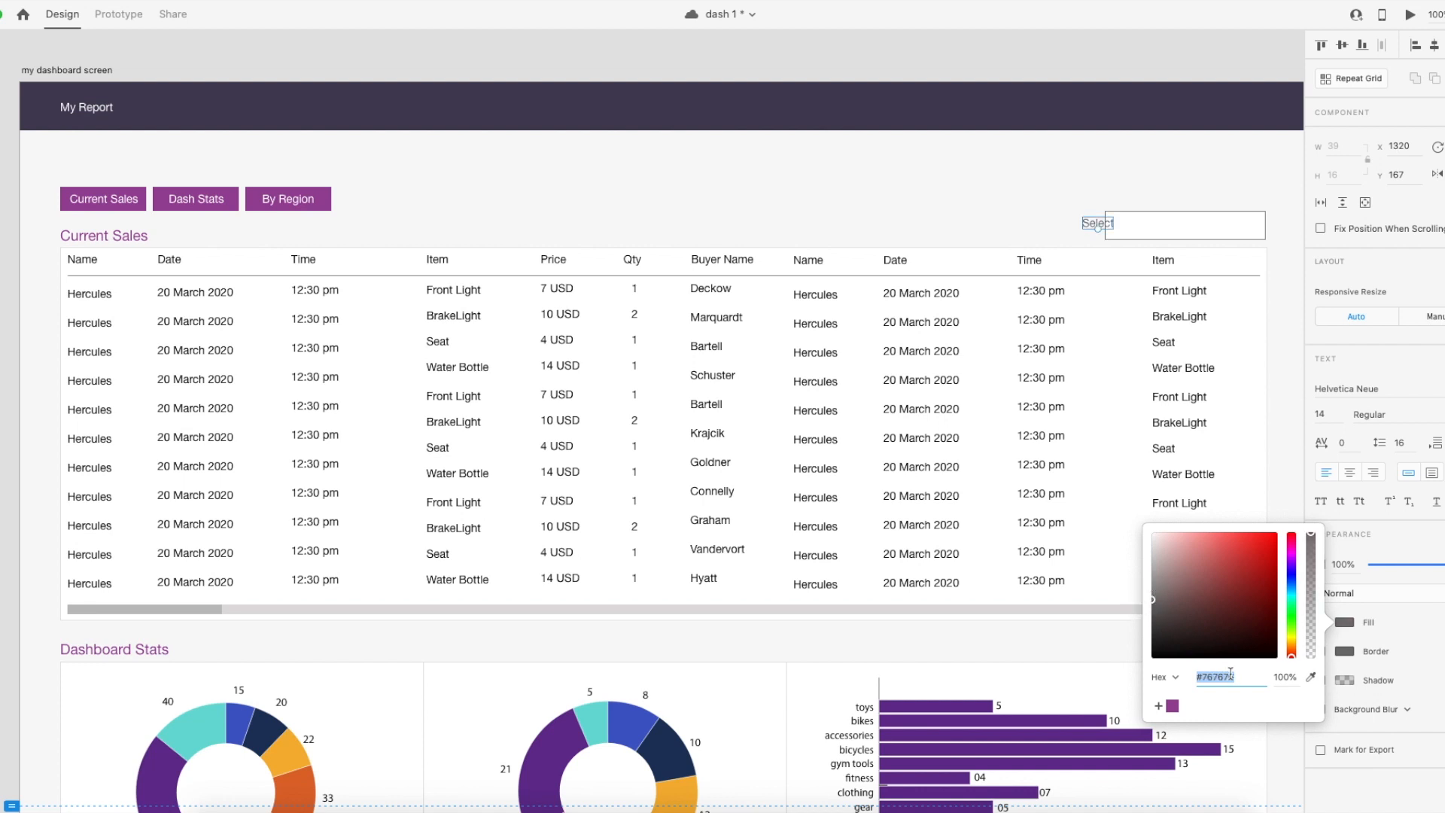
text(333333)
key(Return)
key(Escape)
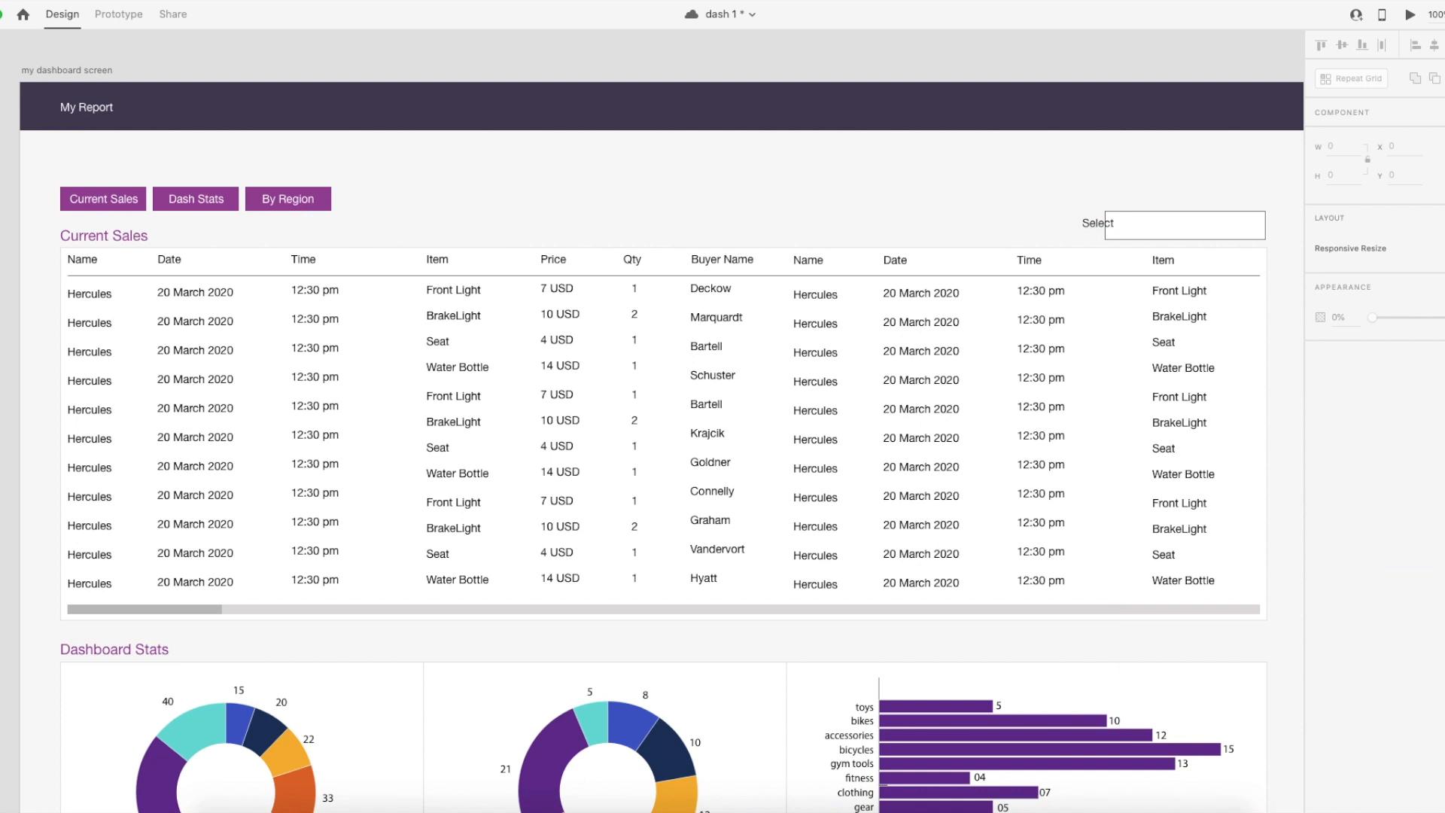
drag(1096, 224, 1133, 226)
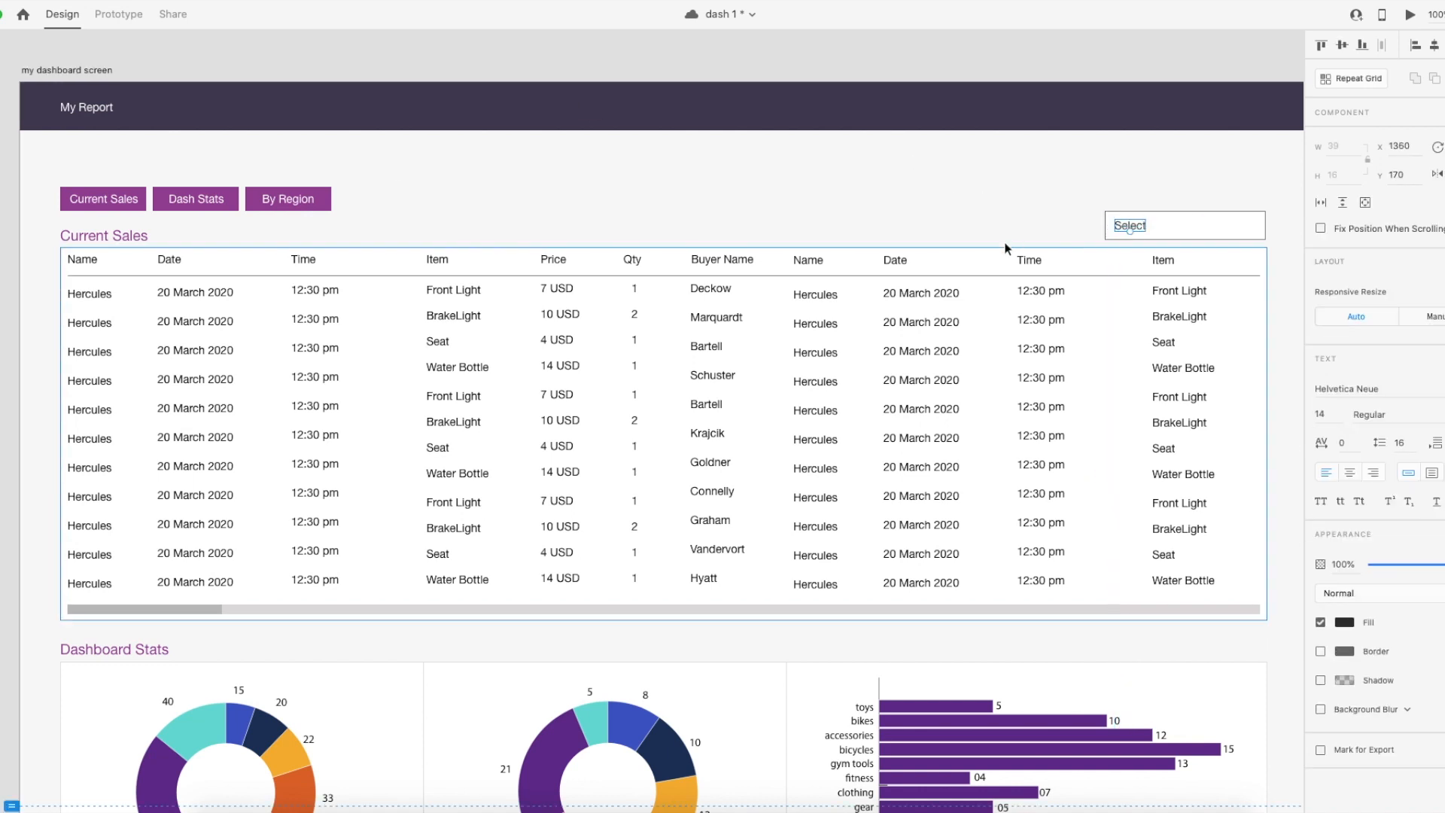
click(1008, 213)
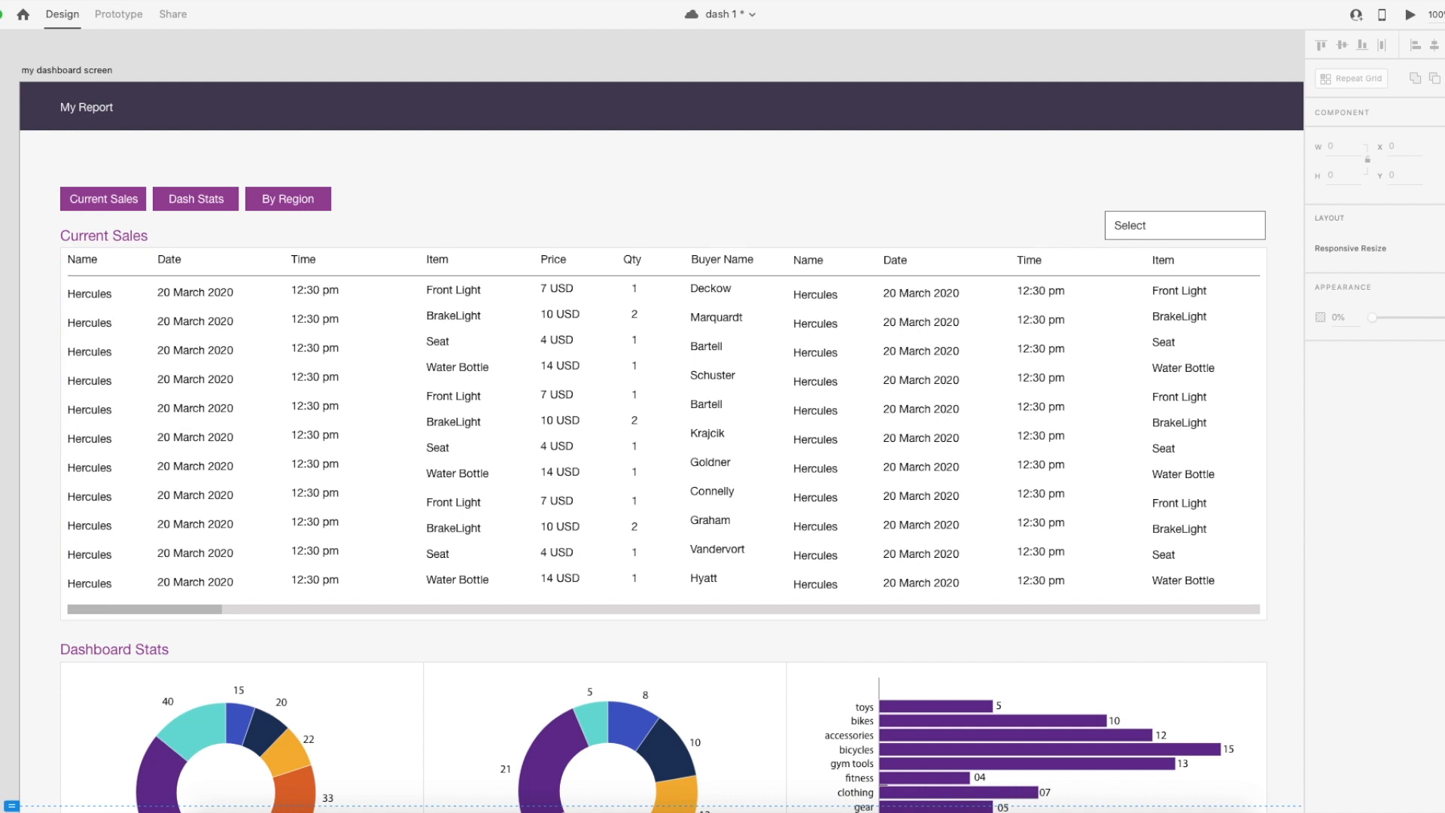
Draw a closed arrowhead shape about 10 by 11 with the Pen tool inside the Select box near its right edge.
click(1261, 230)
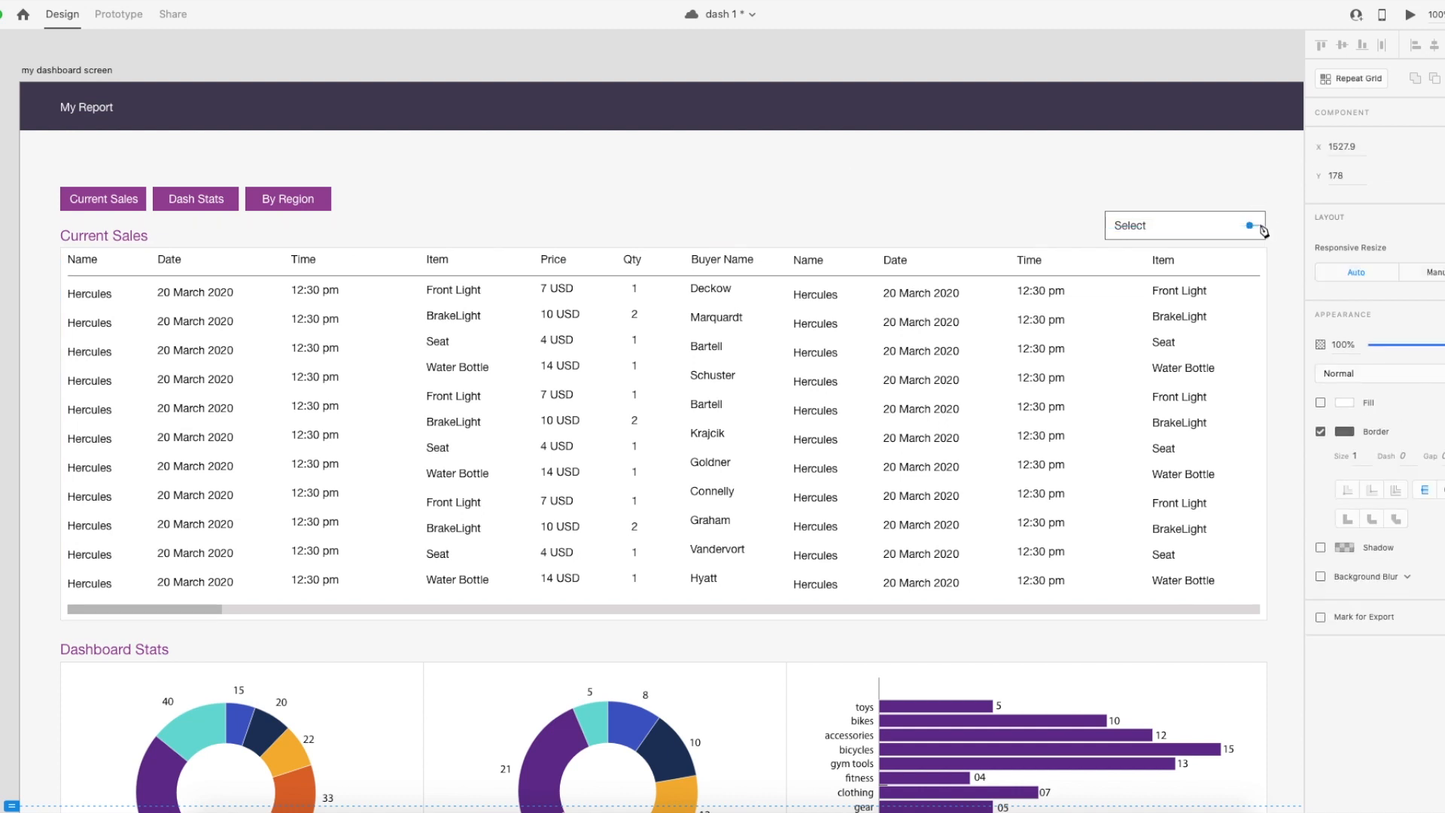
click(1257, 225)
click(1251, 228)
key(a)
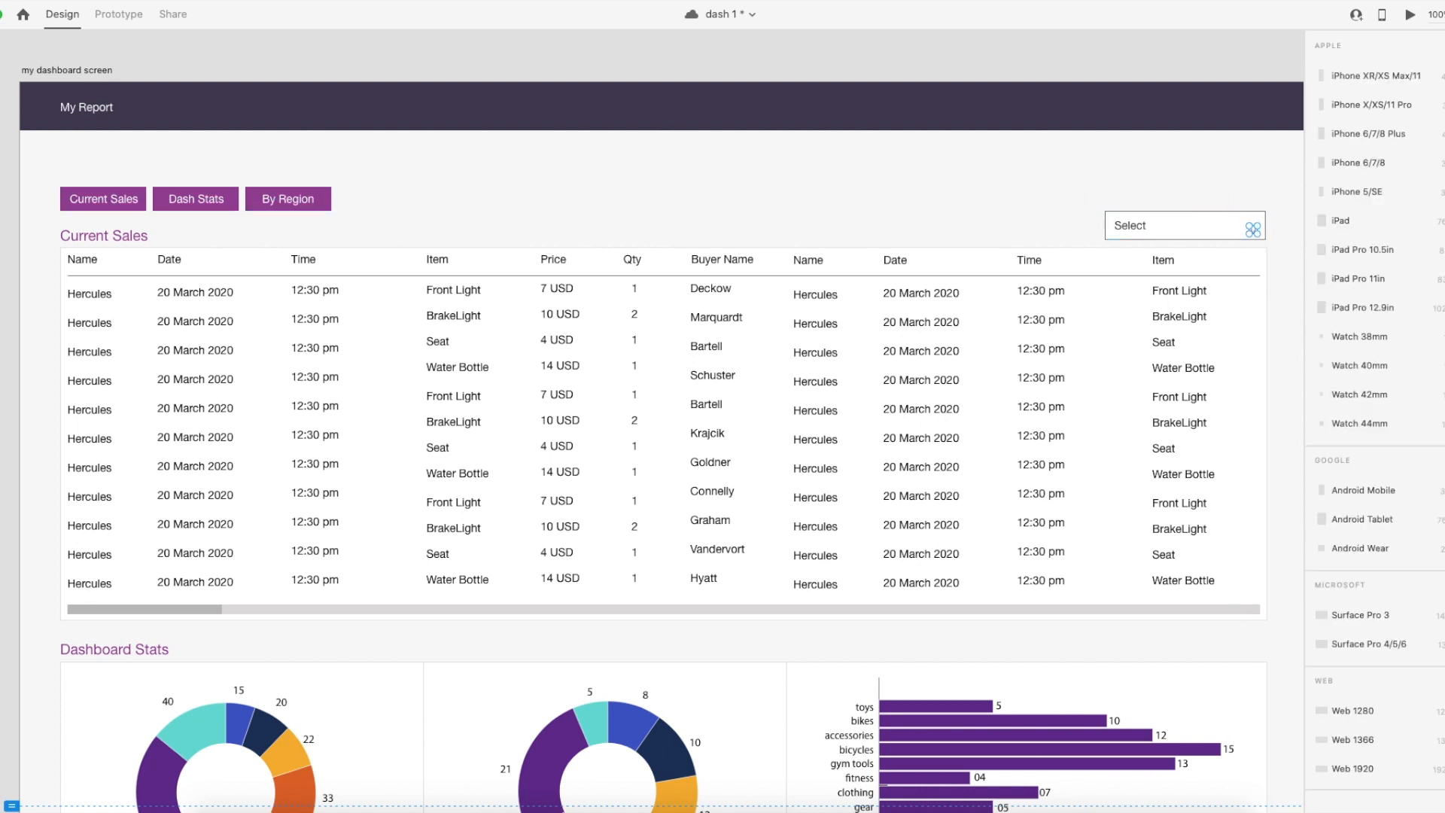
key(v)
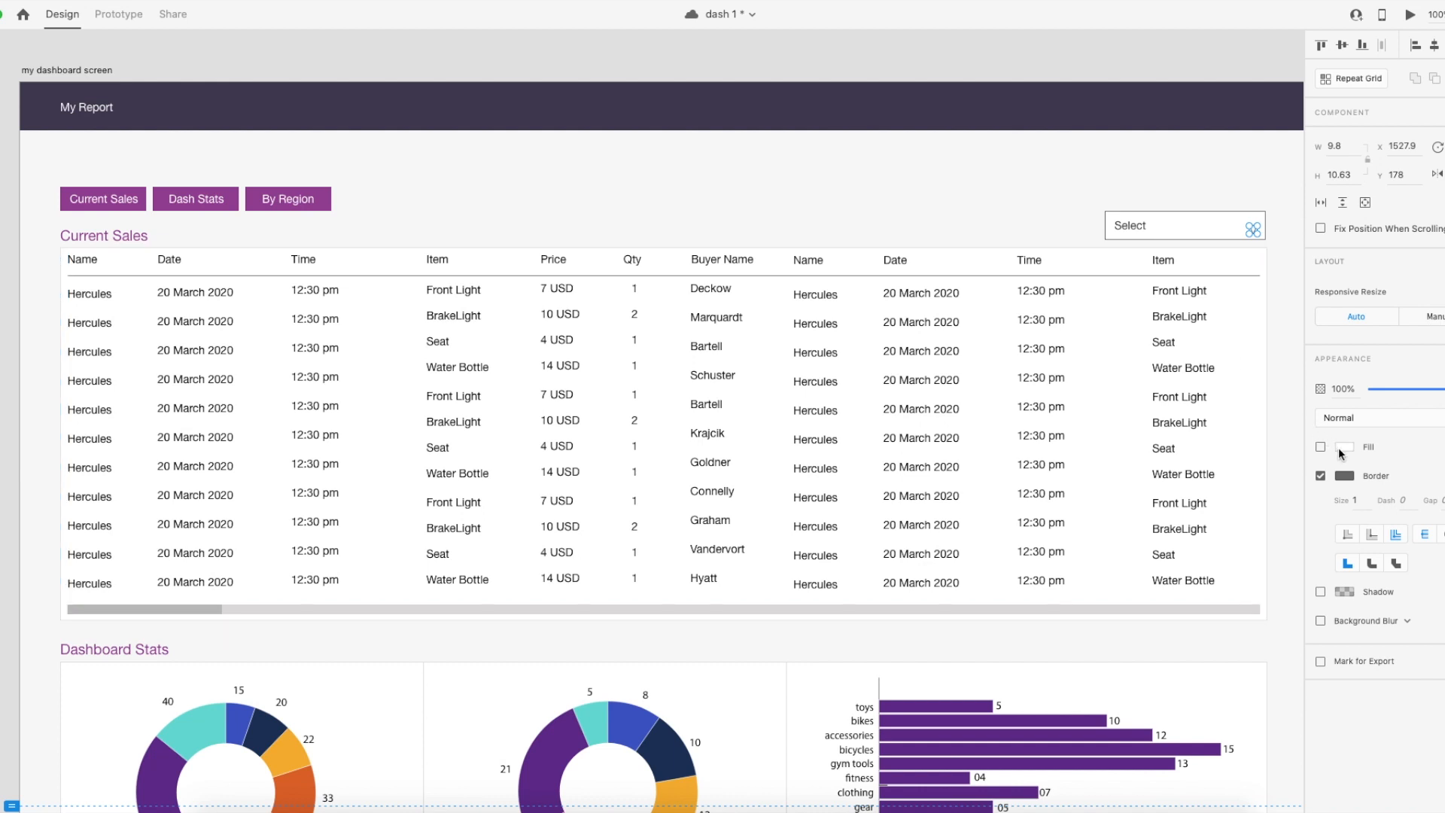
Set the fill colour of the small arrowhead in the Select box to #666666.
click(1342, 450)
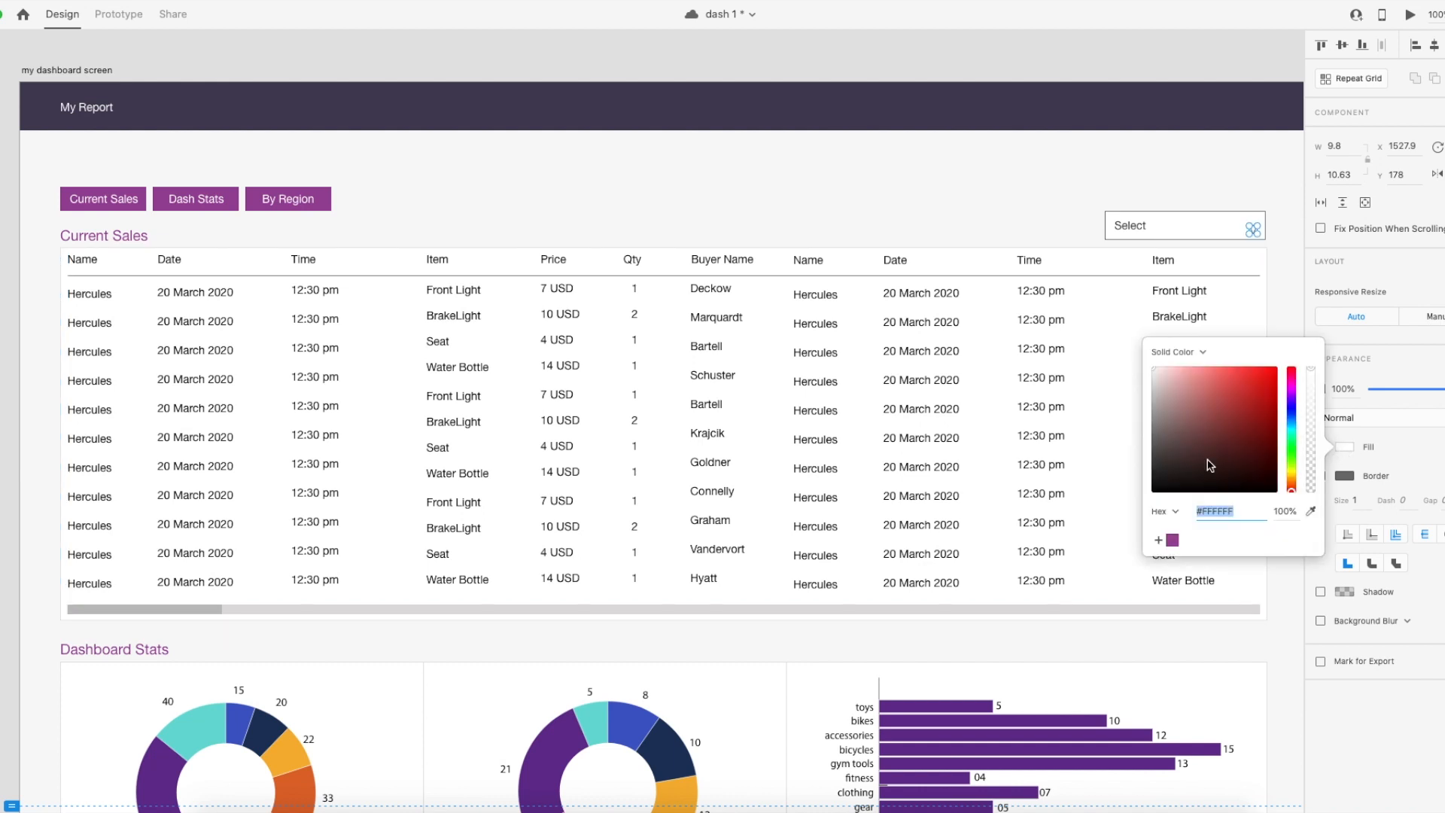
text(666666)
key(Return)
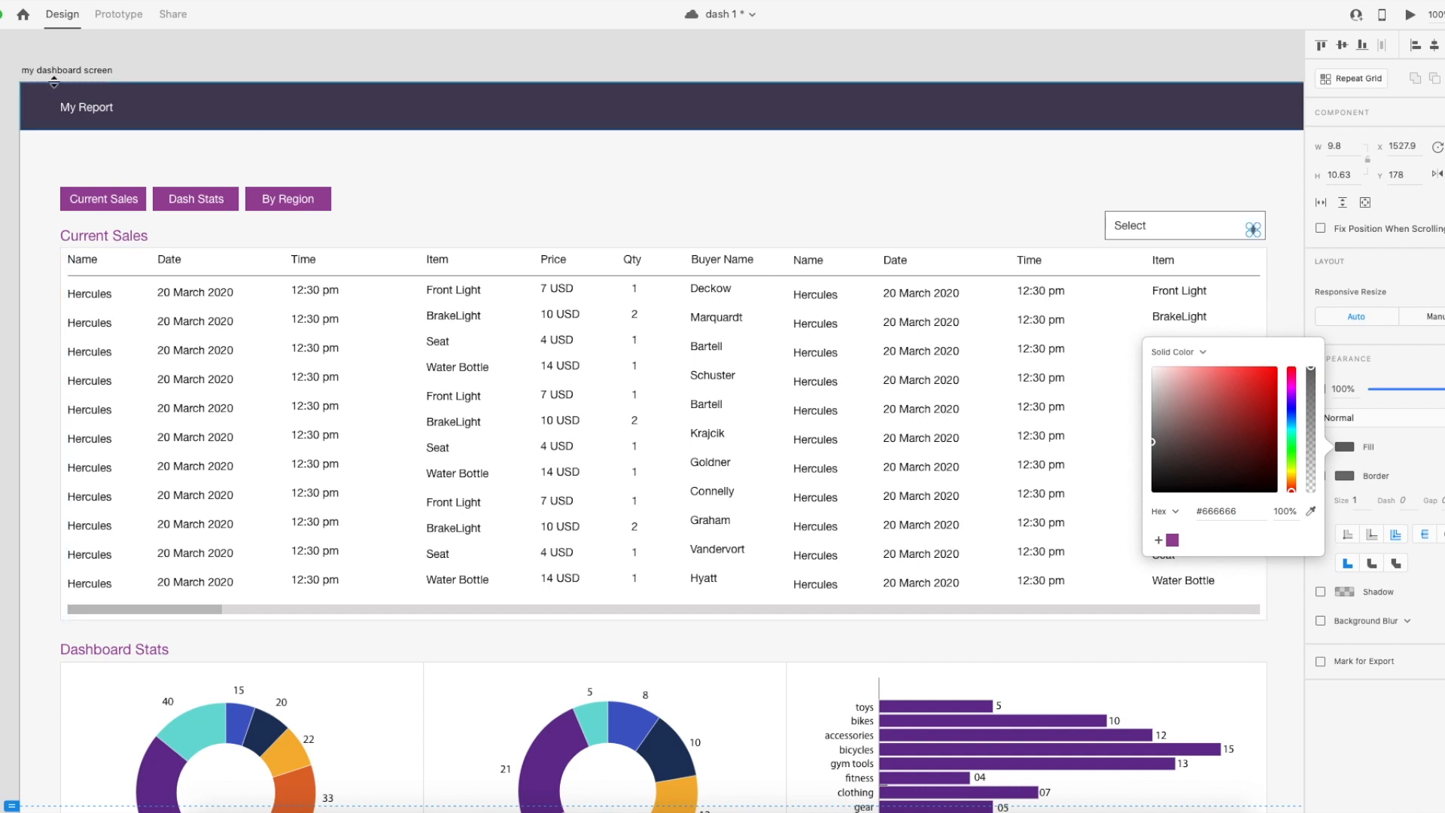
key(Escape)
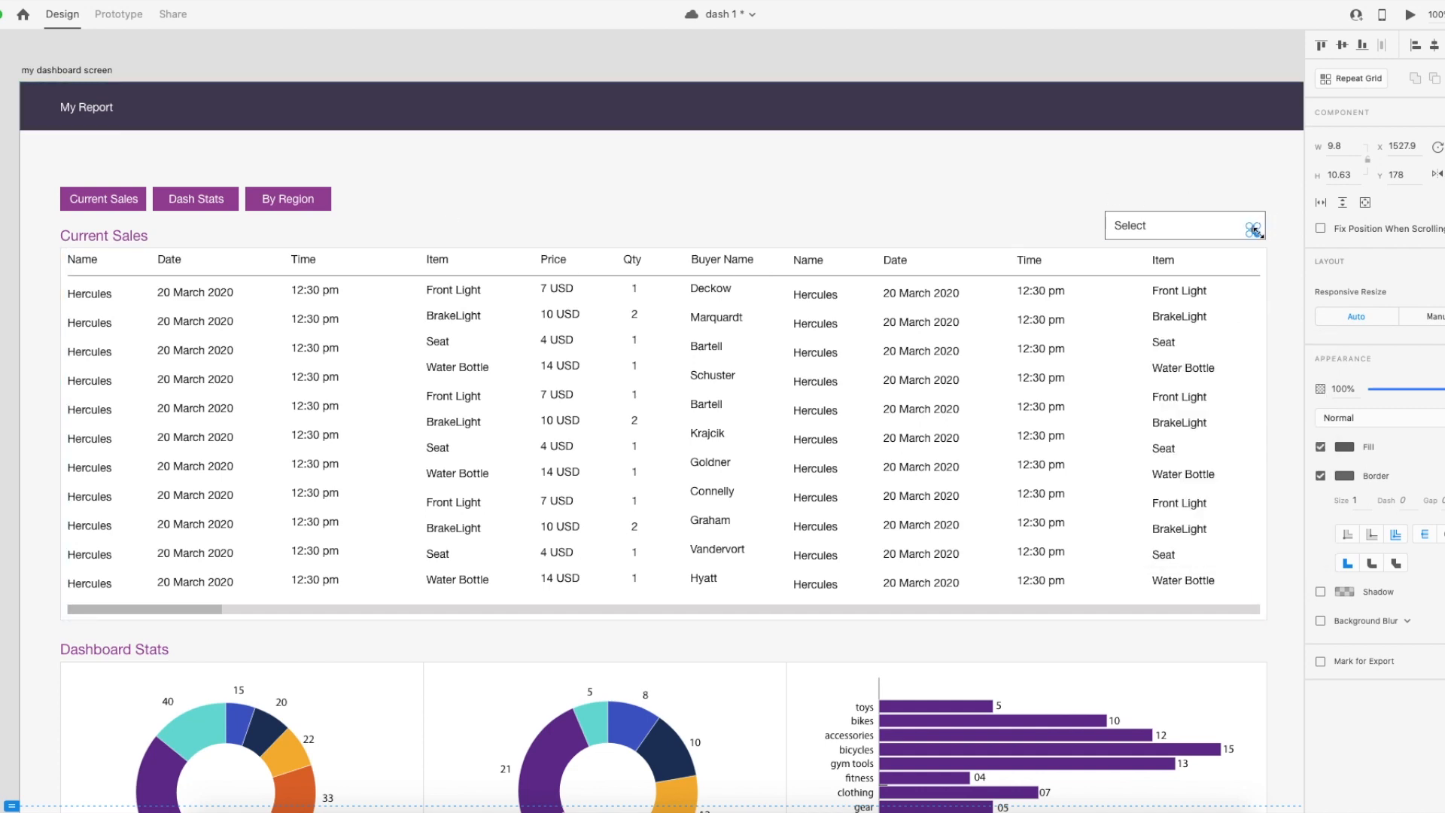
Edit the arrowhead's path, moving its lower anchor point upward to flatten the shape, and deselect it.
key(super+plus)
key(super+plus)
drag(1161, 194, 626, 476)
scroll(768, 396, right, 15)
scroll(768, 396, up, 5)
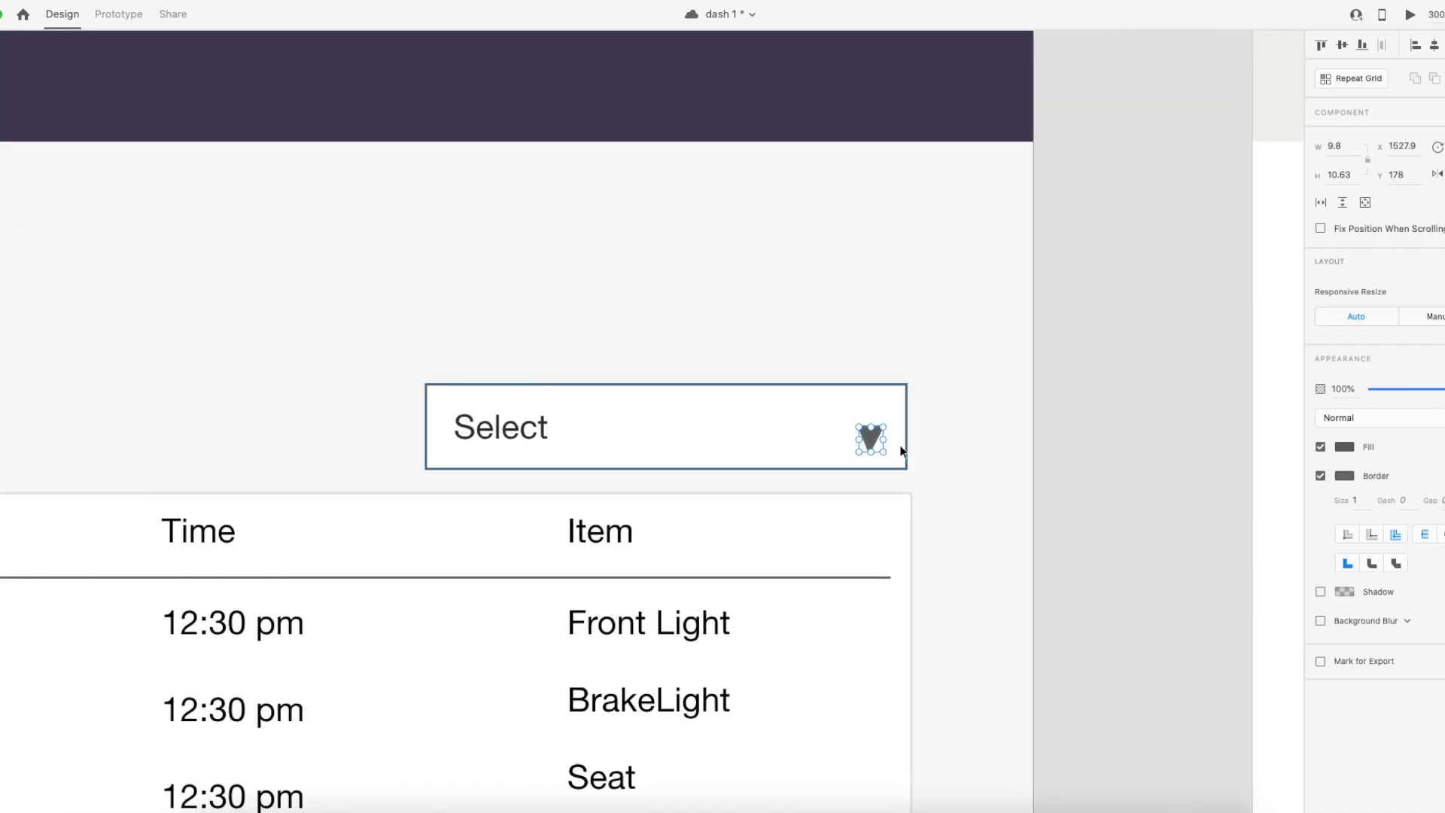
double_click(875, 444)
drag(870, 453, 878, 430)
click(949, 445)
click(971, 442)
key(ctrl+1)
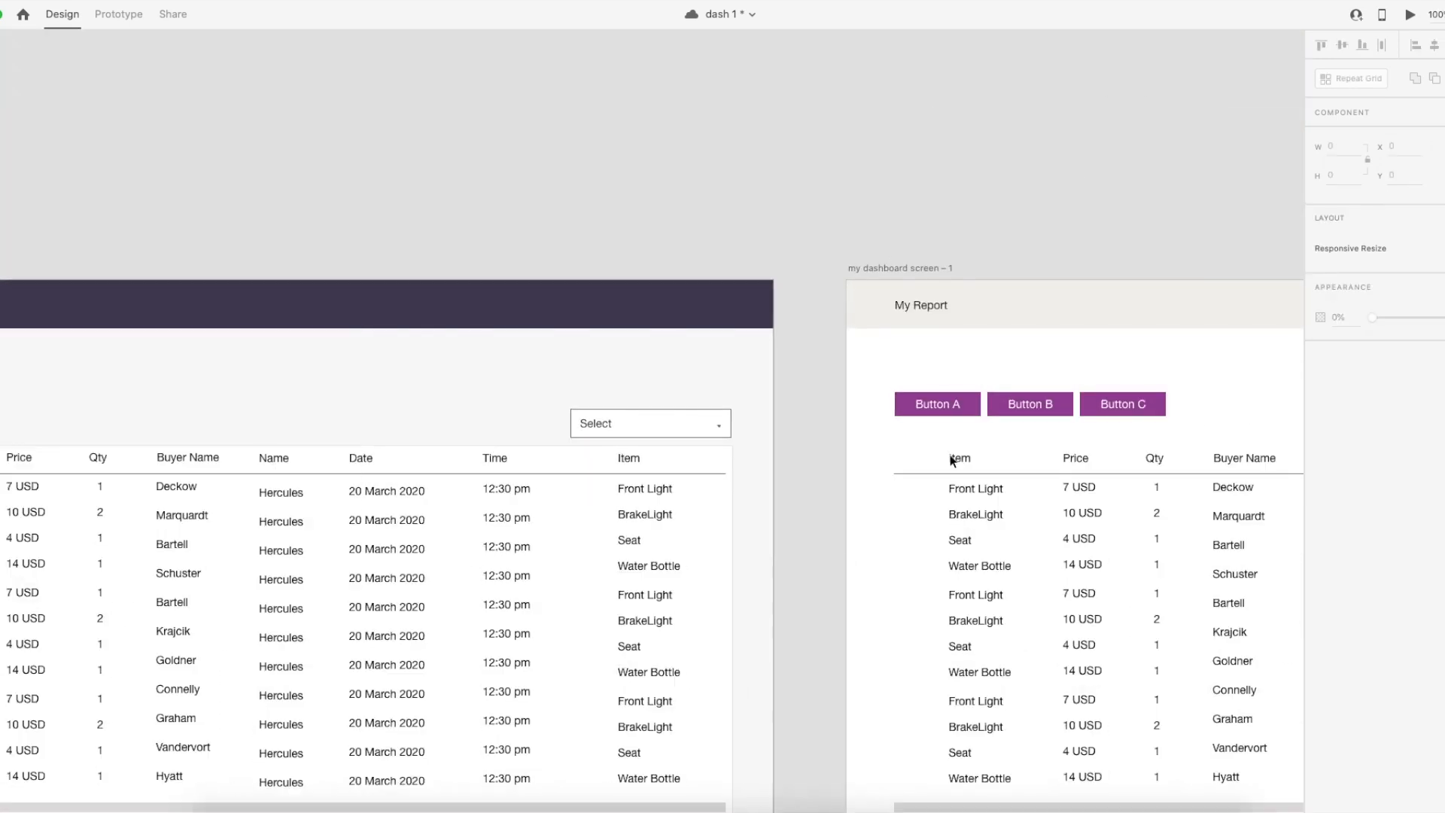
Nudge the arrowhead in the Select box upward by one unit and deselect it.
click(720, 426)
key(Up)
click(801, 490)
scroll(823, 493, left, 5)
scroll(824, 492, down, 3)
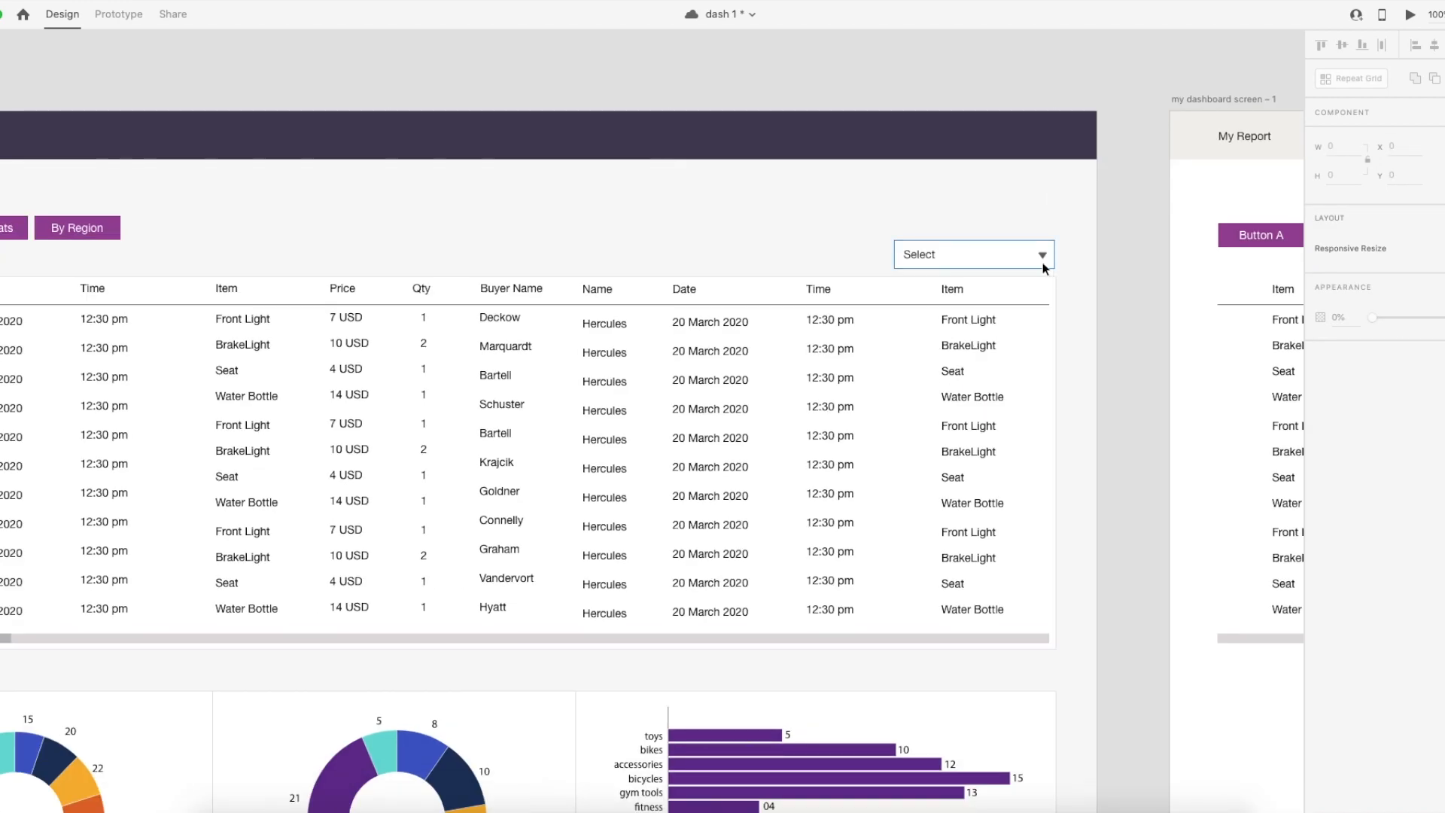
Try to shrink the arrowhead in the Select box to about 7.6 by 7.6, and undo the resize.
key(ctrl+plus)
scroll(949, 495, up, 5)
scroll(949, 494, right, 5)
click(992, 452)
drag(1004, 460, 999, 458)
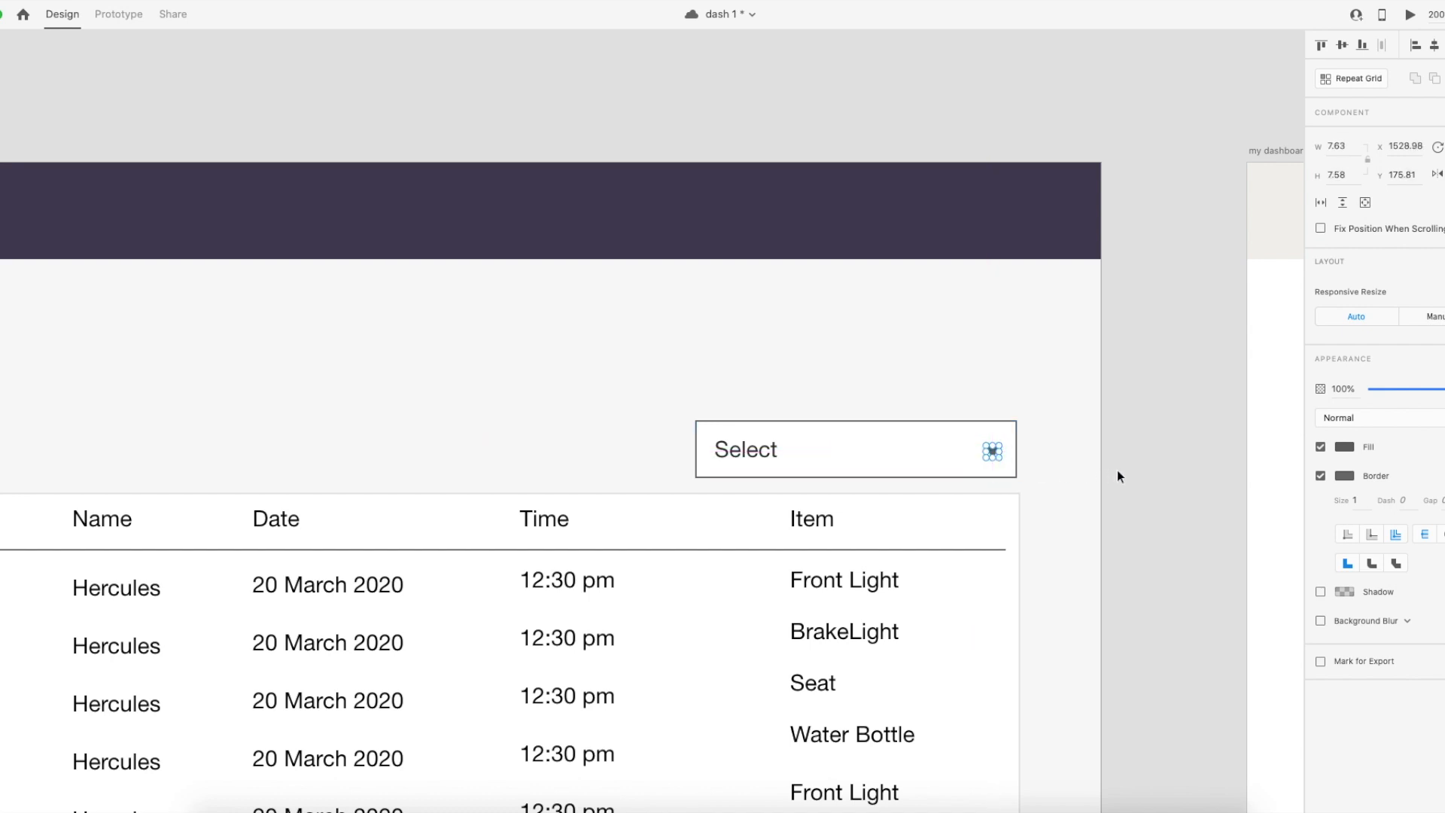
click(1146, 478)
key(super+1)
key(super+z)
click(901, 481)
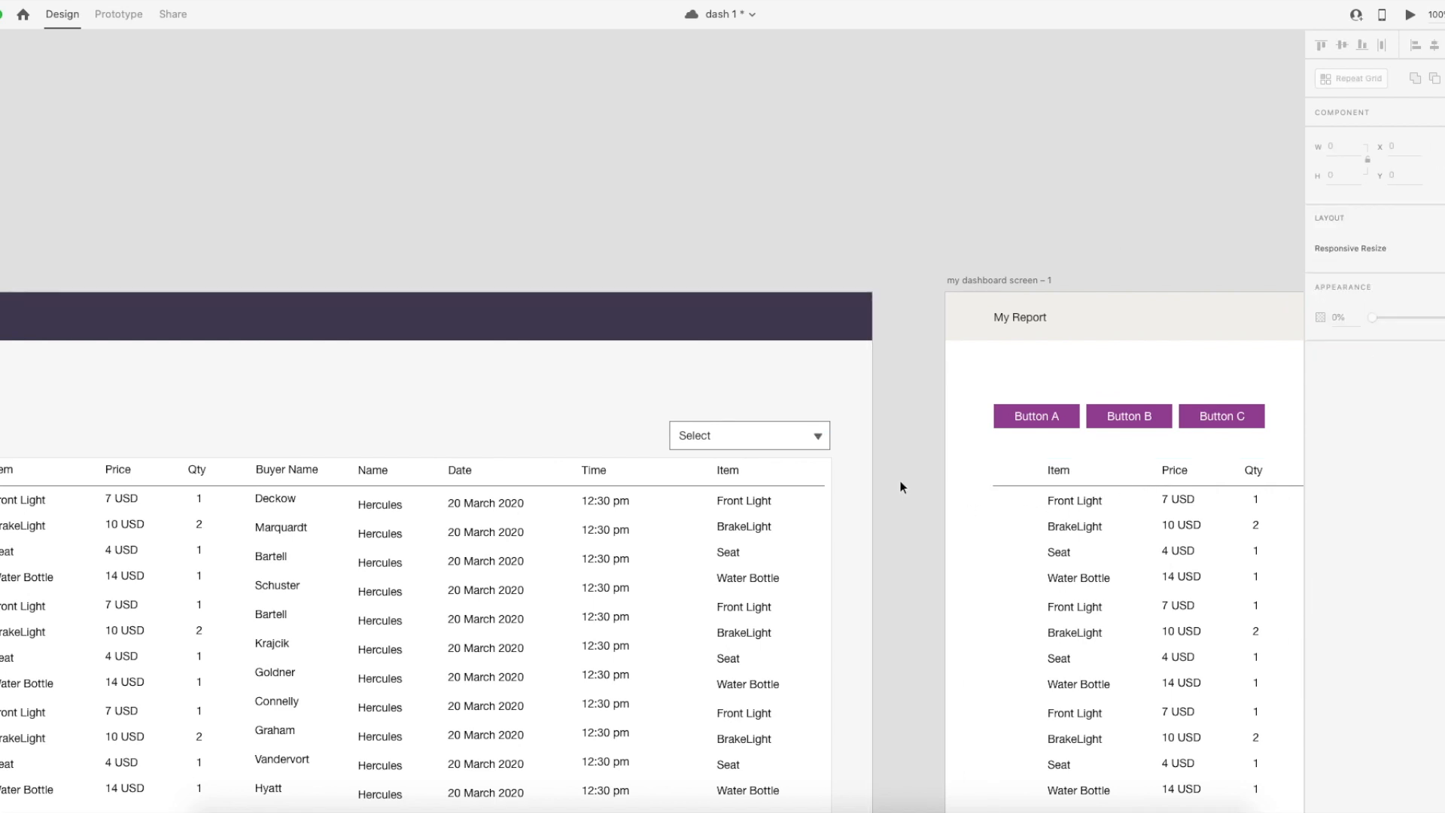
Adjust the width of the arrowhead in the Select box and deselect it.
click(819, 440)
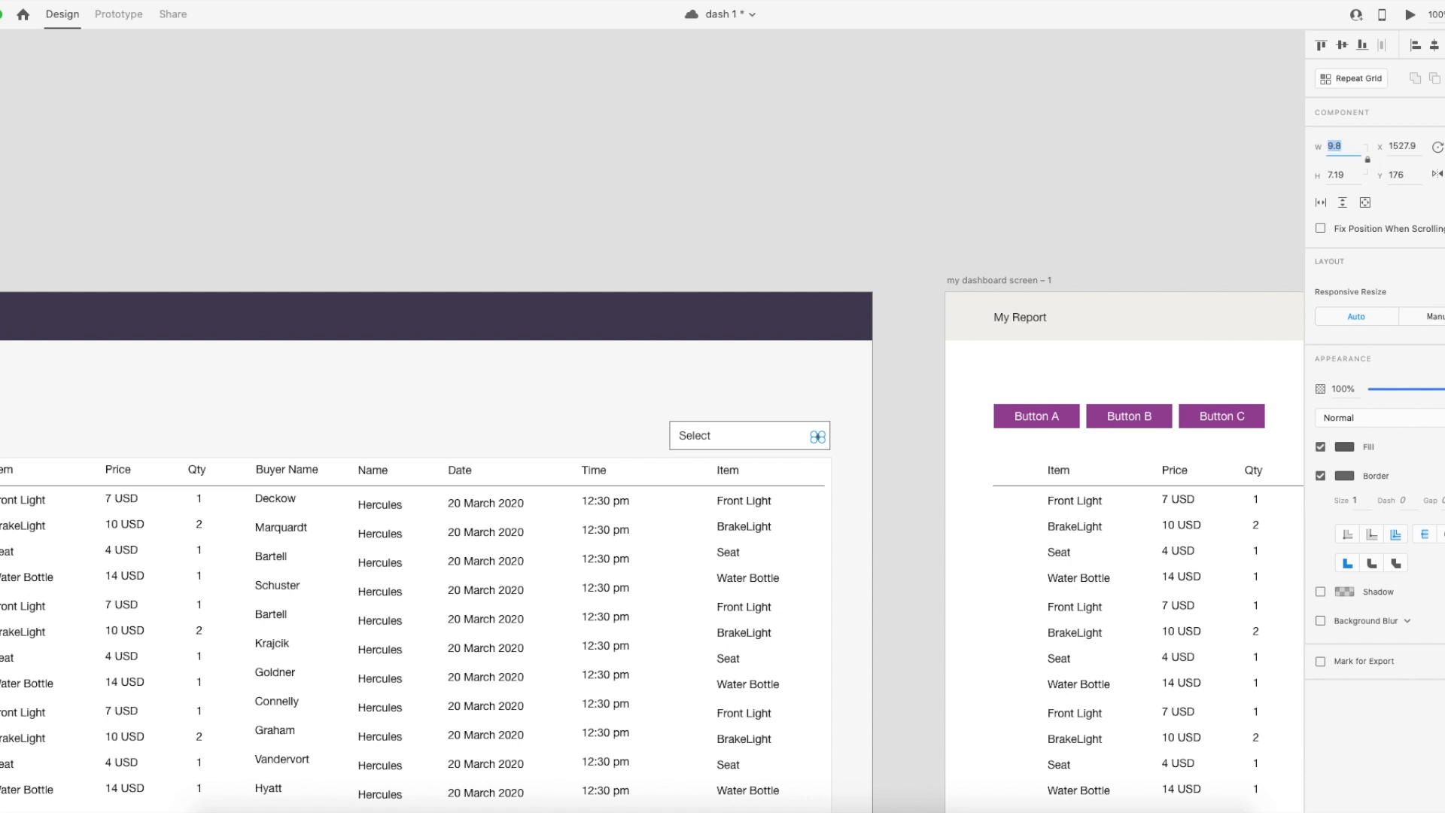
key(Return)
click(889, 548)
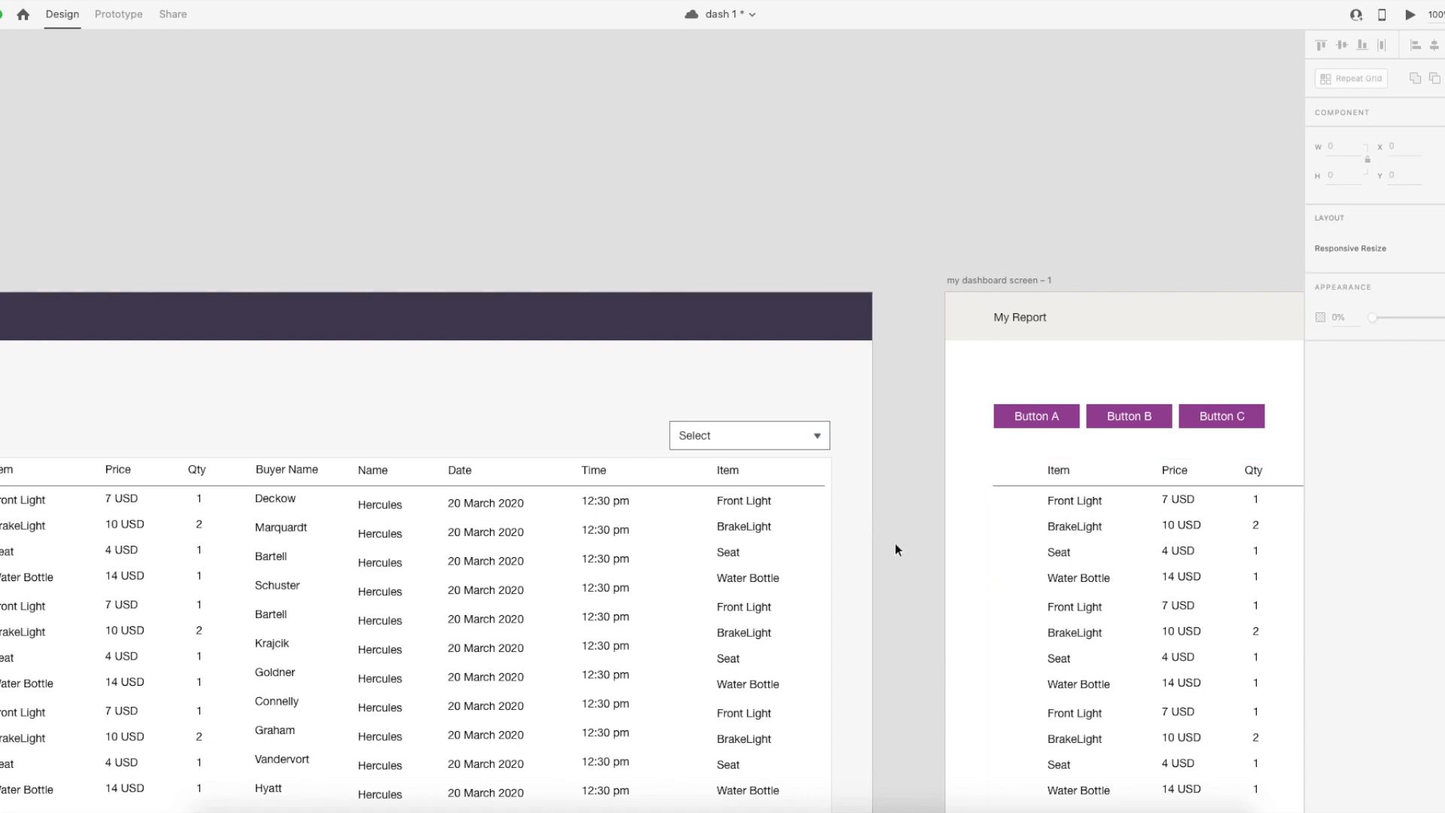
Move the "my dashboard screen – 2" artboard right to about X 6373, away from its neighbour.
drag(610, 624, 1000, 361)
drag(878, 354, 925, 352)
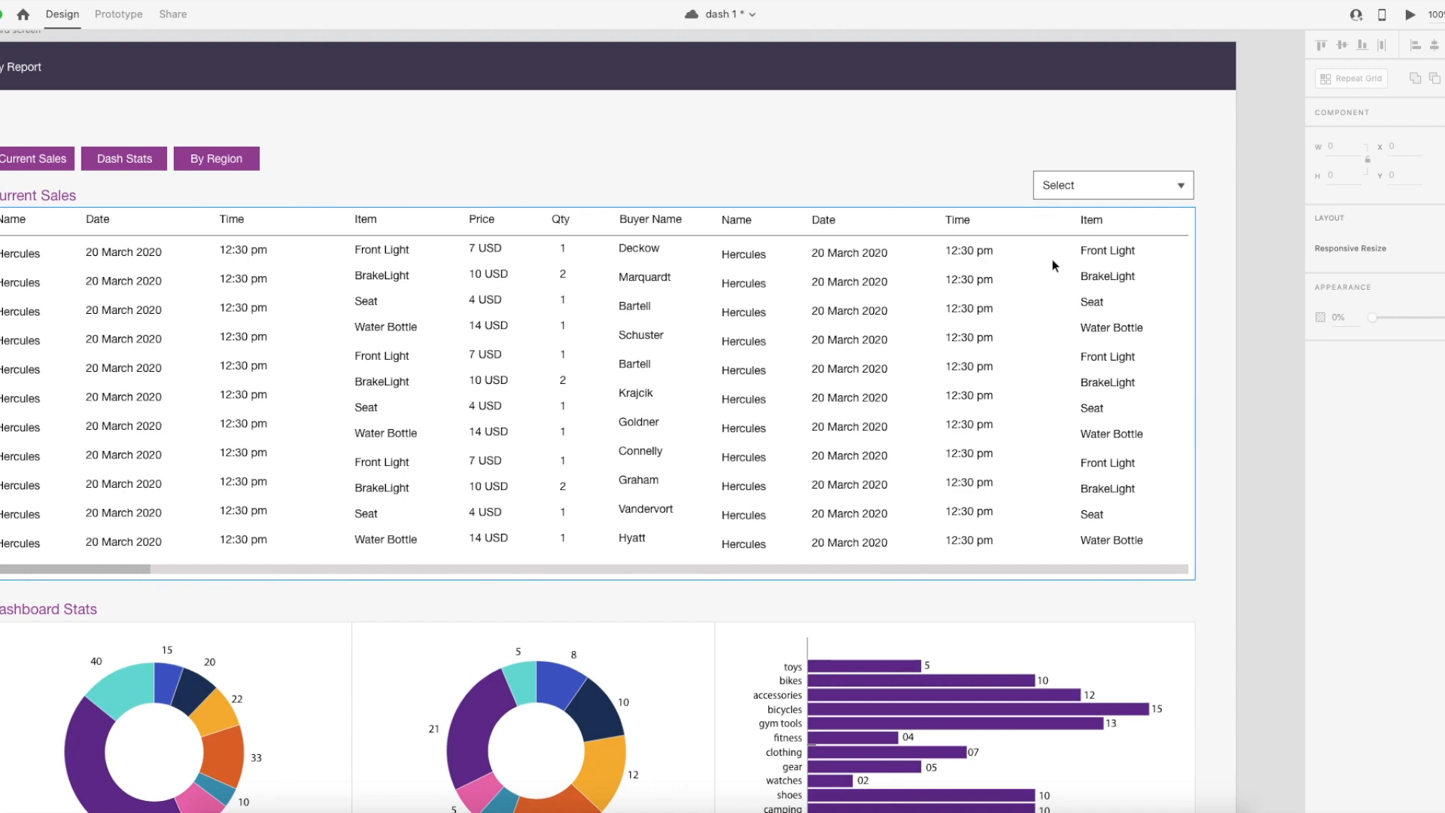
key(super+minus)
key(super+minus)
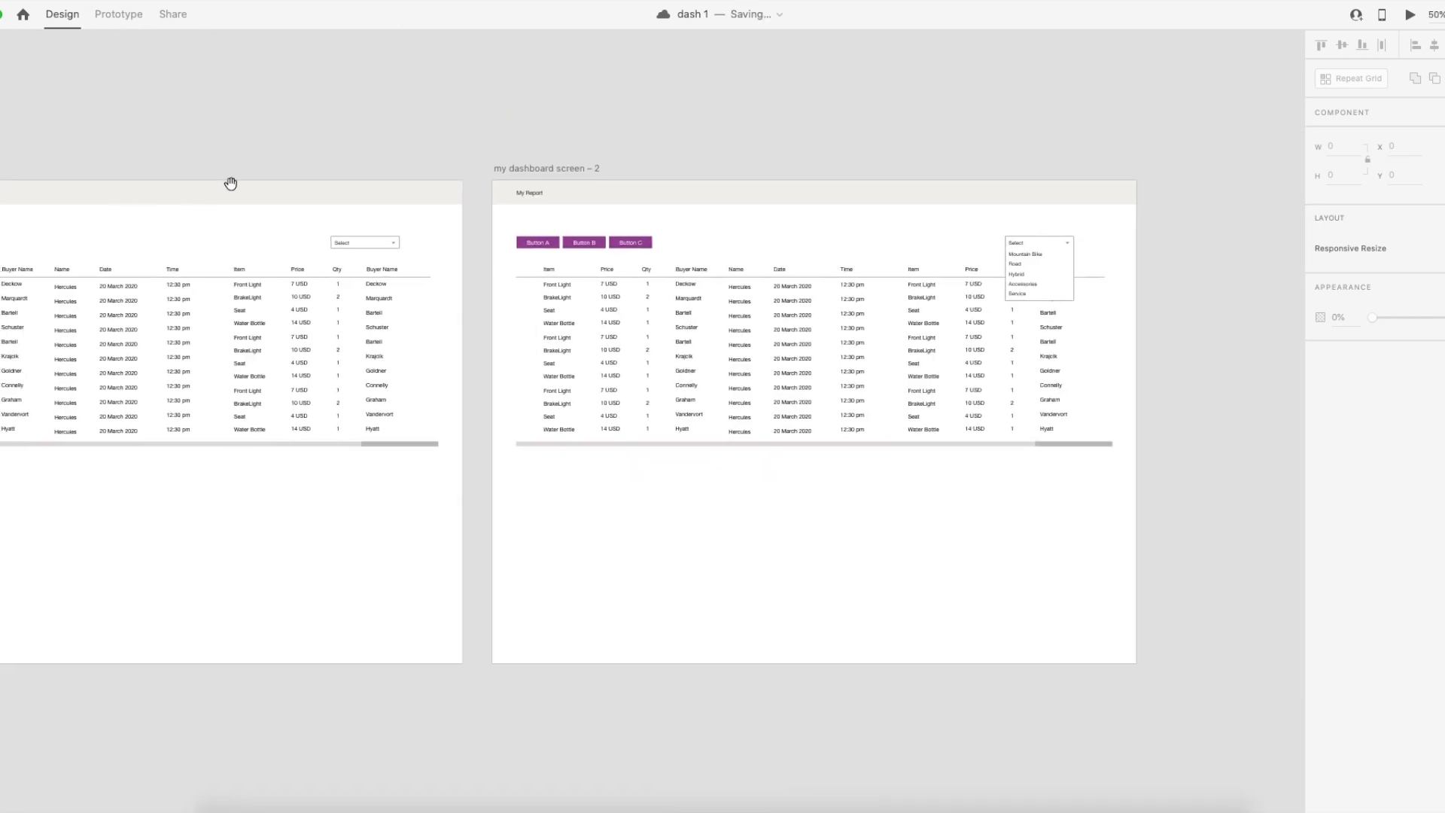
drag(527, 168, 1078, 197)
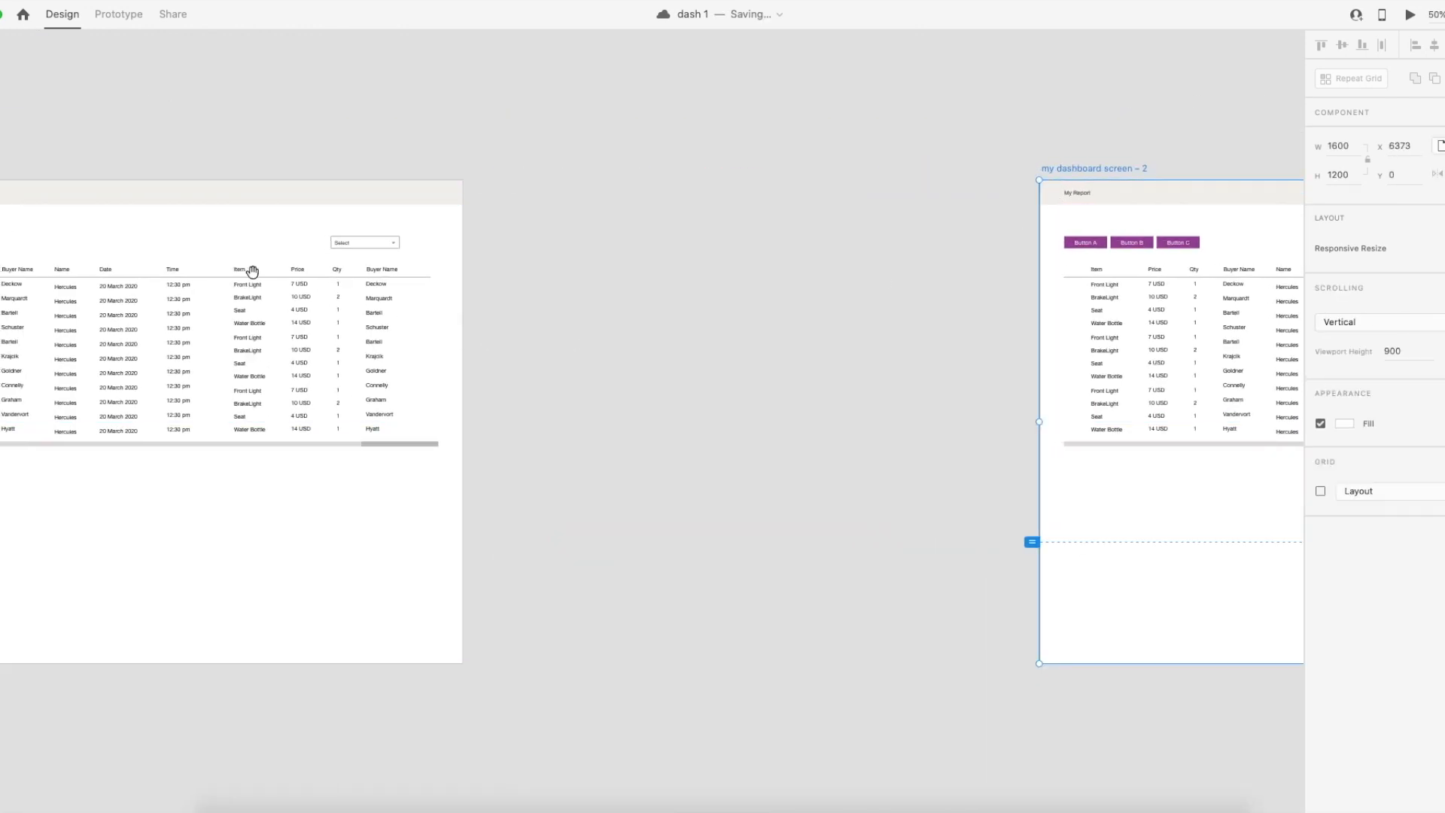
Move the "my dashboard screen – 1" artboard right so it sits beside "my dashboard screen – 2" with a small gap.
drag(121, 247, 724, 263)
drag(463, 185, 1041, 204)
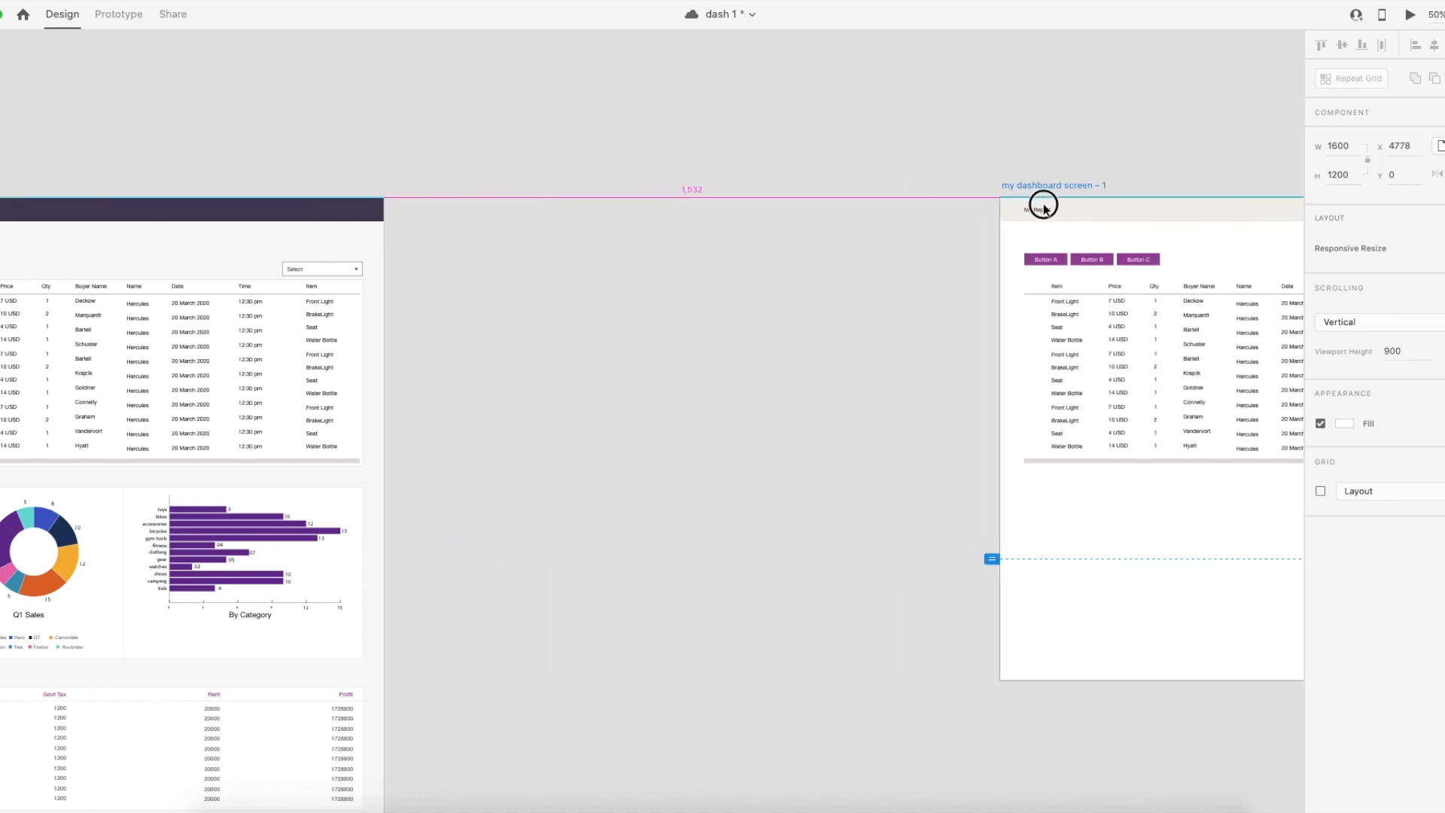
drag(1160, 190, 513, 197)
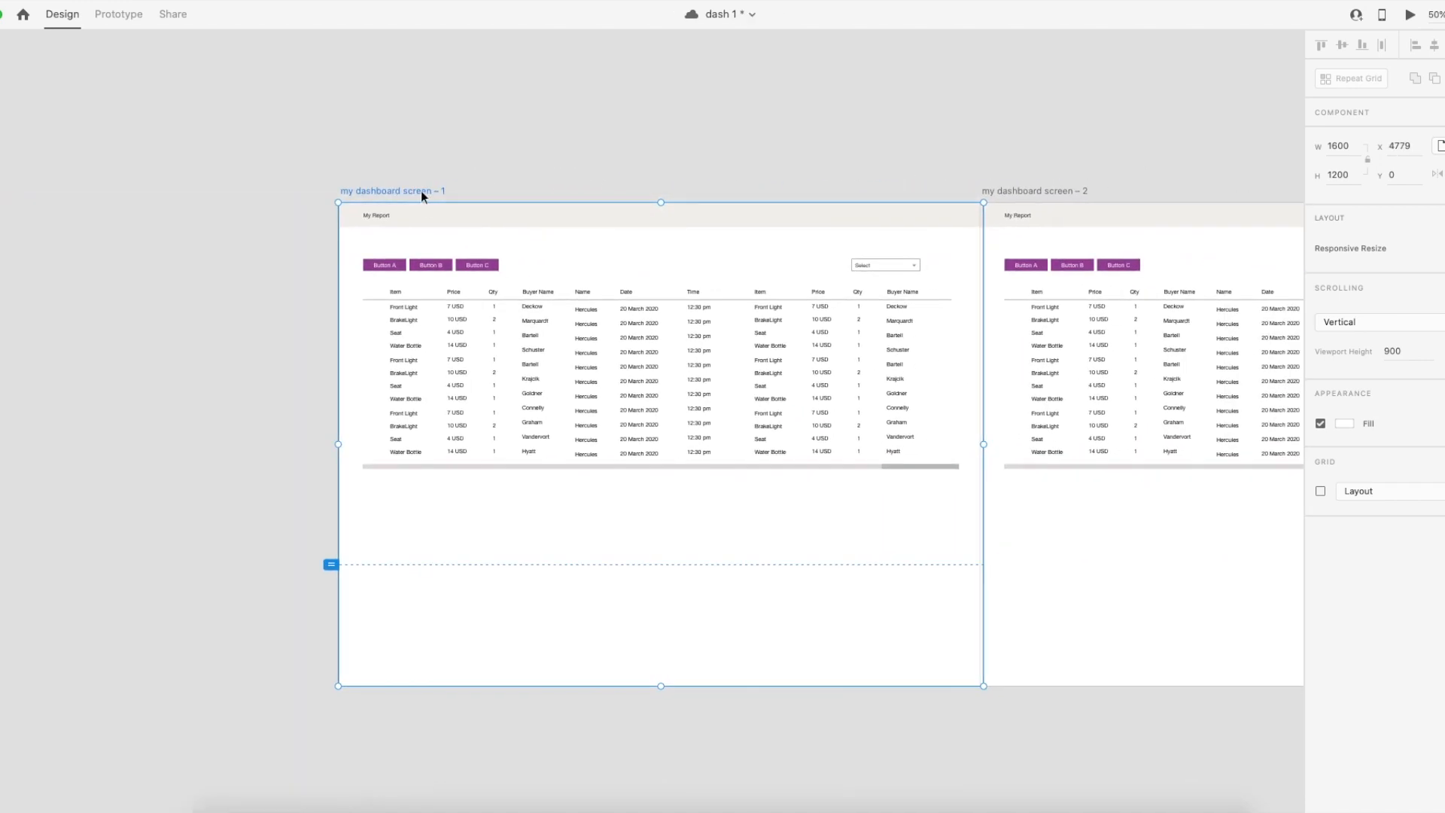
drag(418, 191, 394, 187)
drag(283, 269, 1156, 263)
drag(841, 296, 468, 281)
drag(1159, 305, 633, 360)
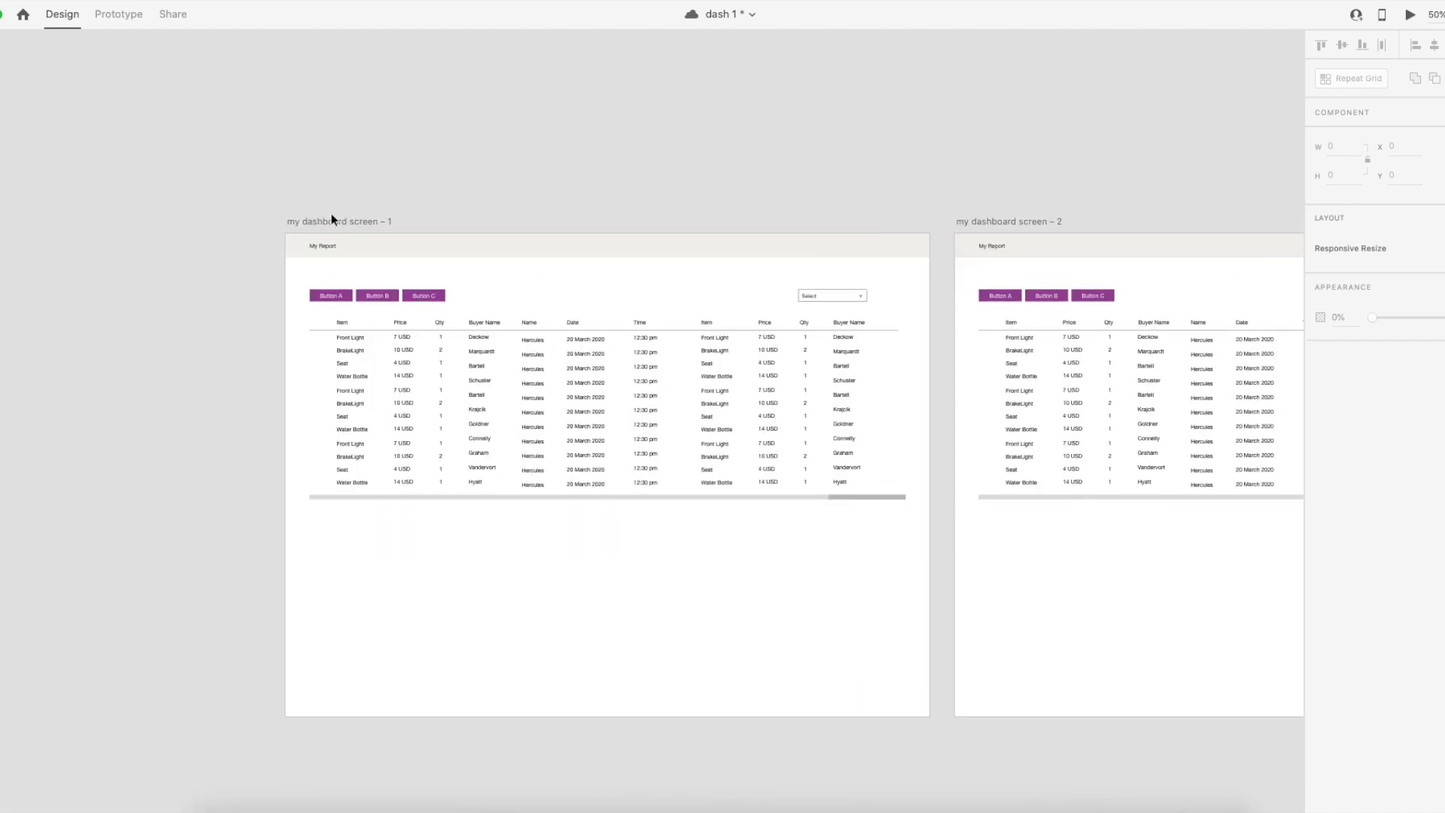
Shift "my dashboard screen – 2" and "my dashboard screen – 1" further right, placing "my dashboard screen – 1" at about X 5863.
drag(893, 261, 542, 313)
drag(663, 279, 1127, 292)
drag(317, 341, 678, 334)
drag(344, 274, 804, 288)
drag(1134, 341, 1184, 335)
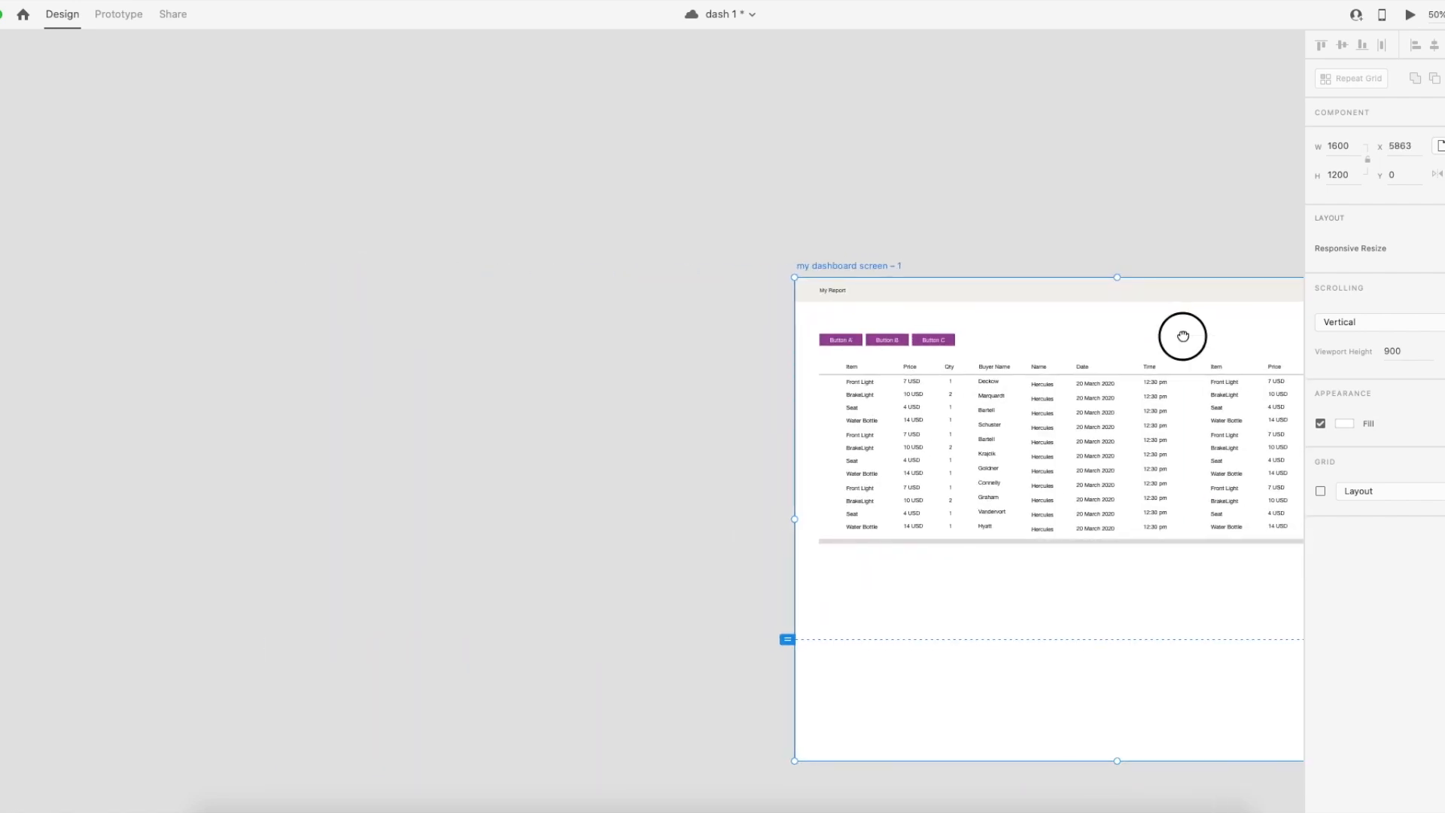
Duplicate the "my dashboard screen" artboard and place the copy to its right at about X 3298.
scroll(1068, 429, left, 10)
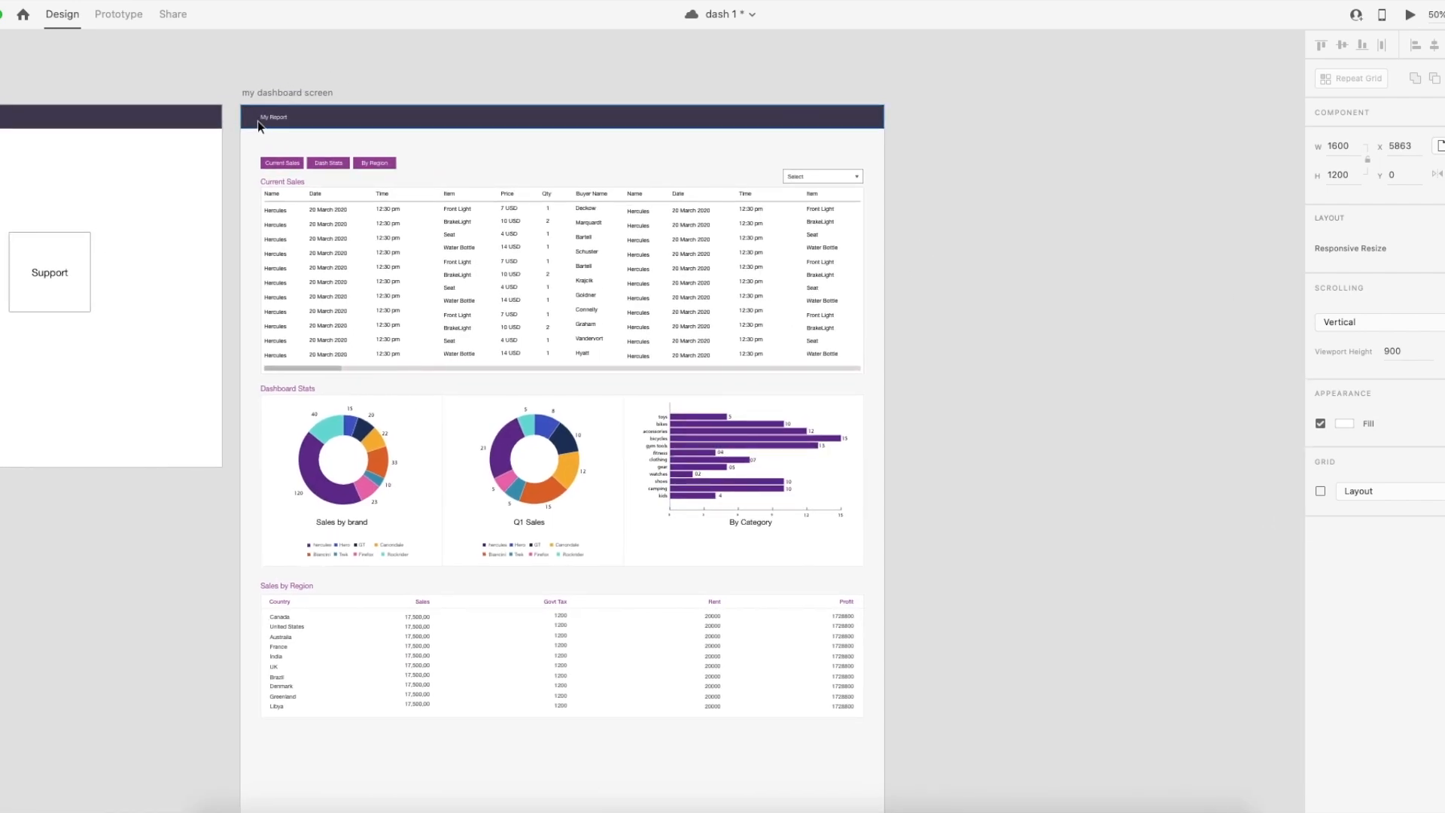
click(276, 95)
click(272, 95)
drag(271, 95, 536, 111)
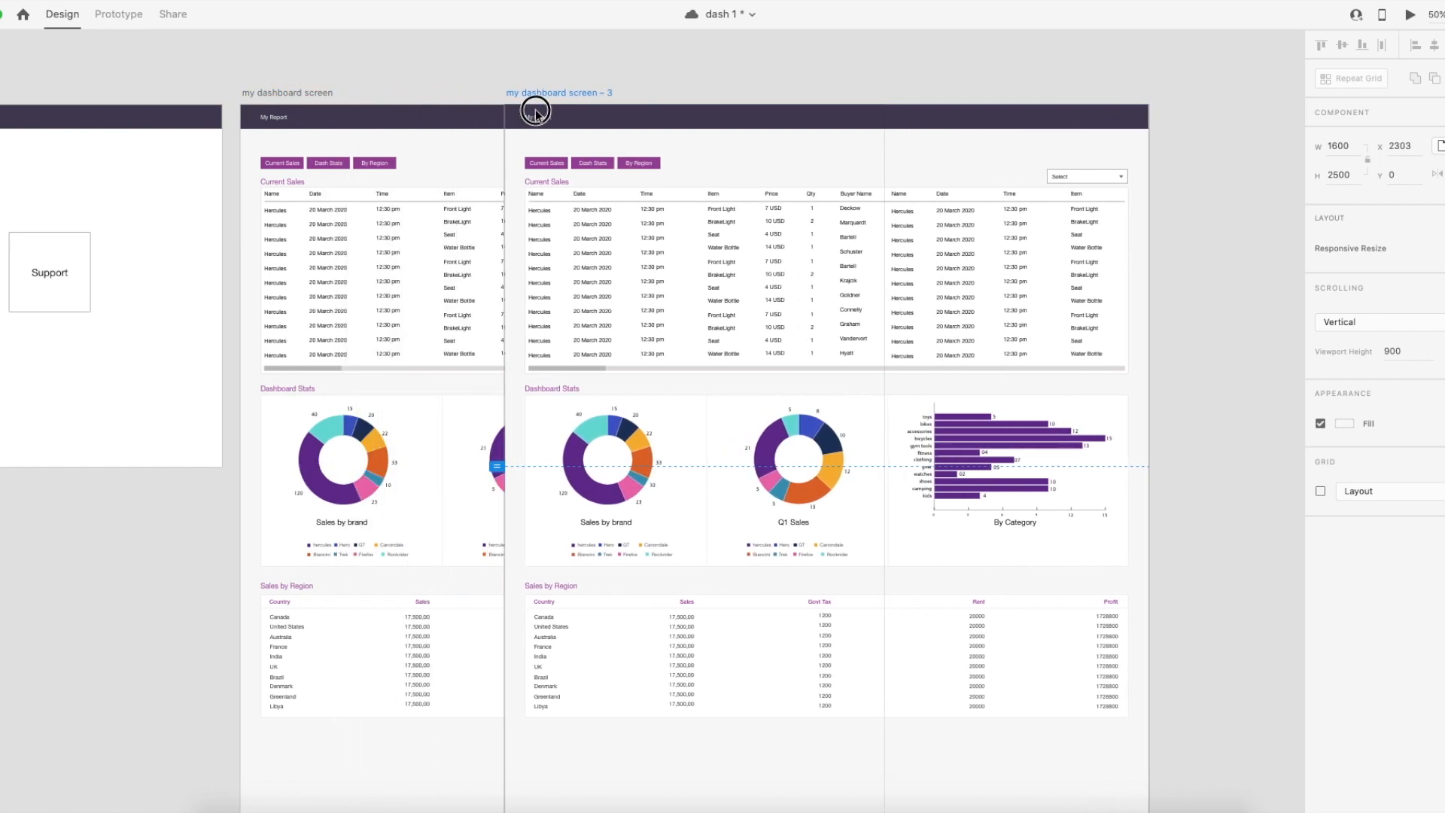
drag(536, 111, 937, 119)
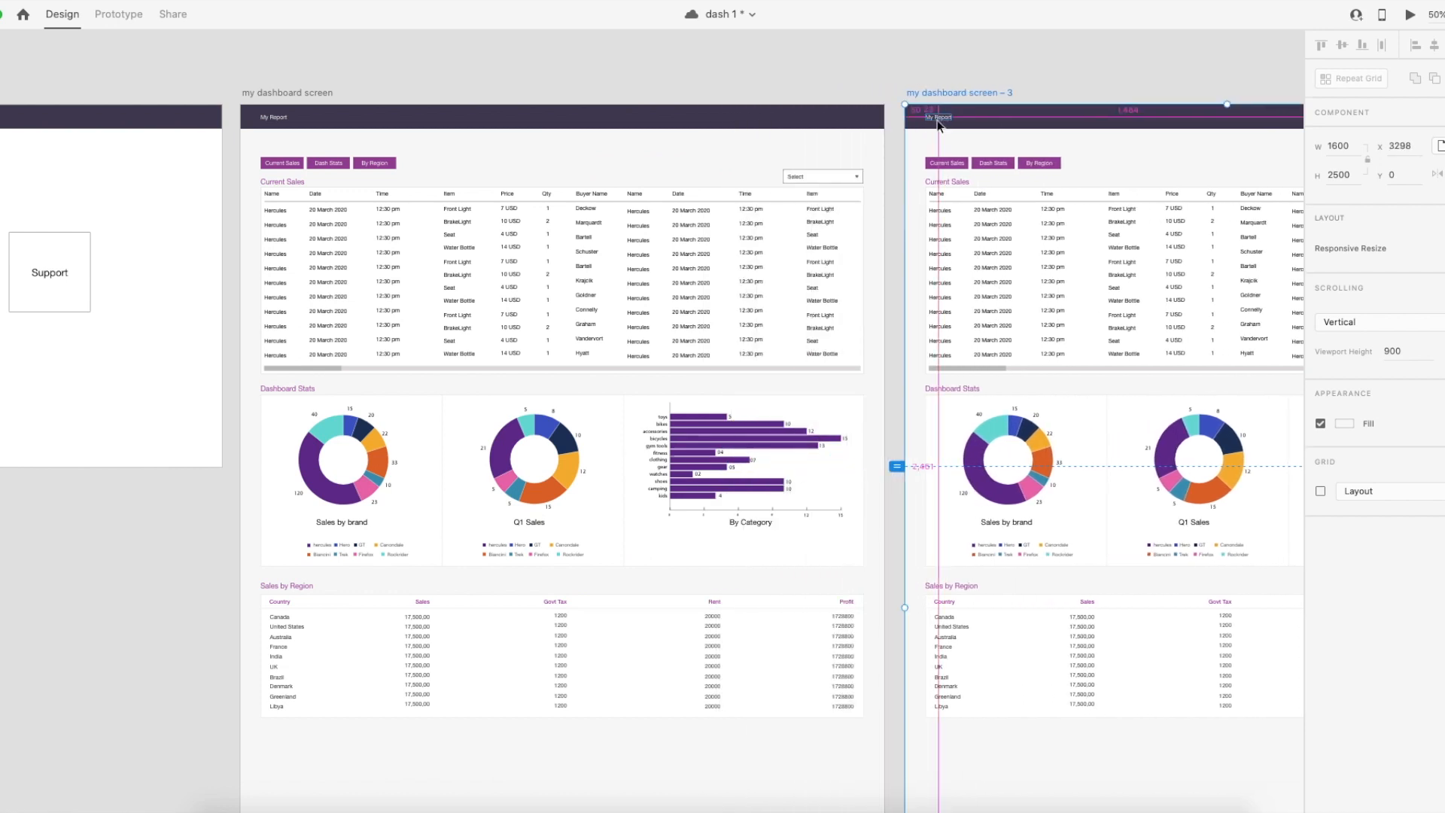
click(881, 89)
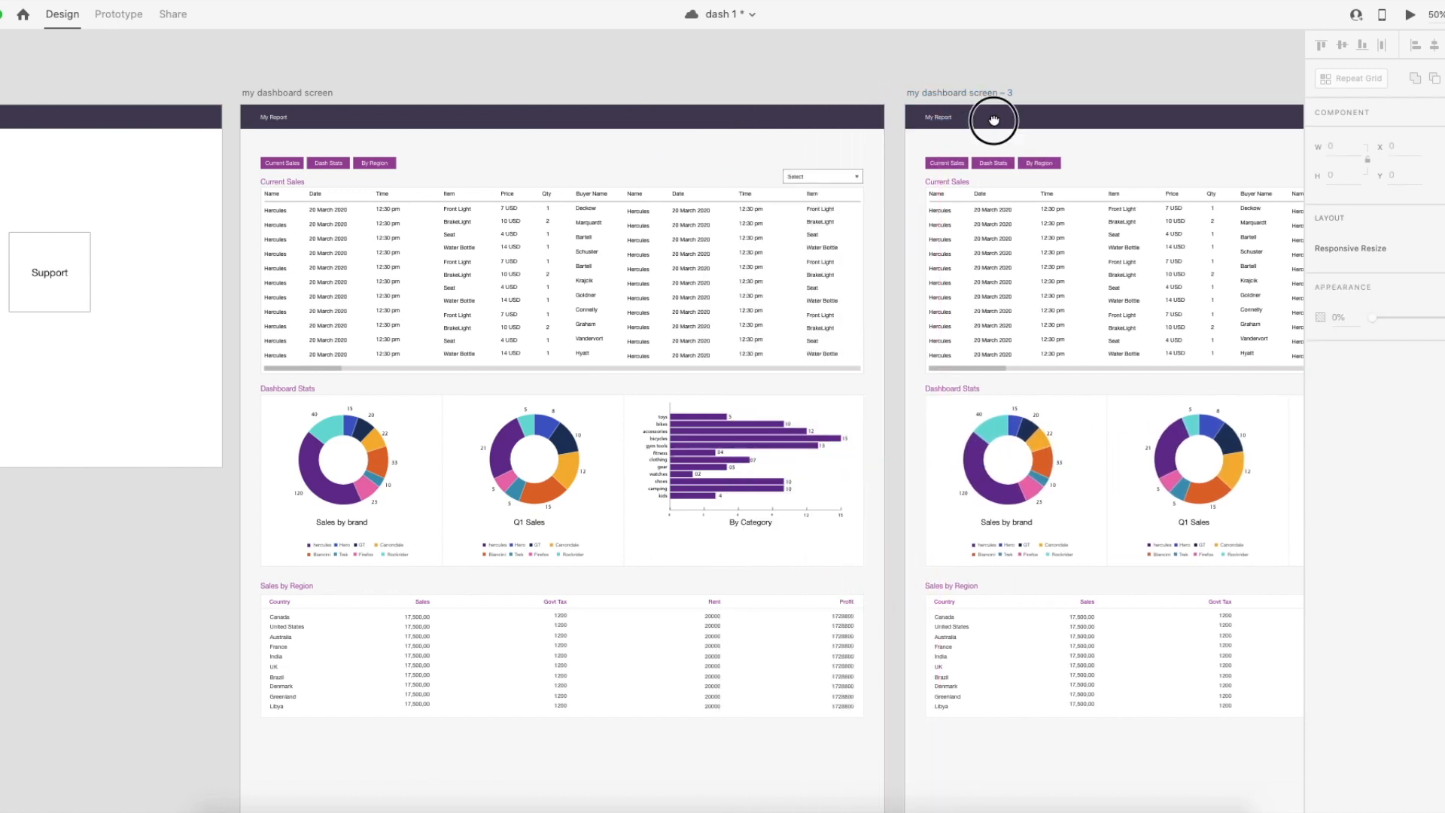
Stretch the Select box rectangle downward to about 177 high on the duplicated artboard.
scroll(994, 123, right, 5)
drag(769, 195, 730, 206)
key(super+plus)
scroll(977, 238, right, 8)
scroll(977, 238, up, 4)
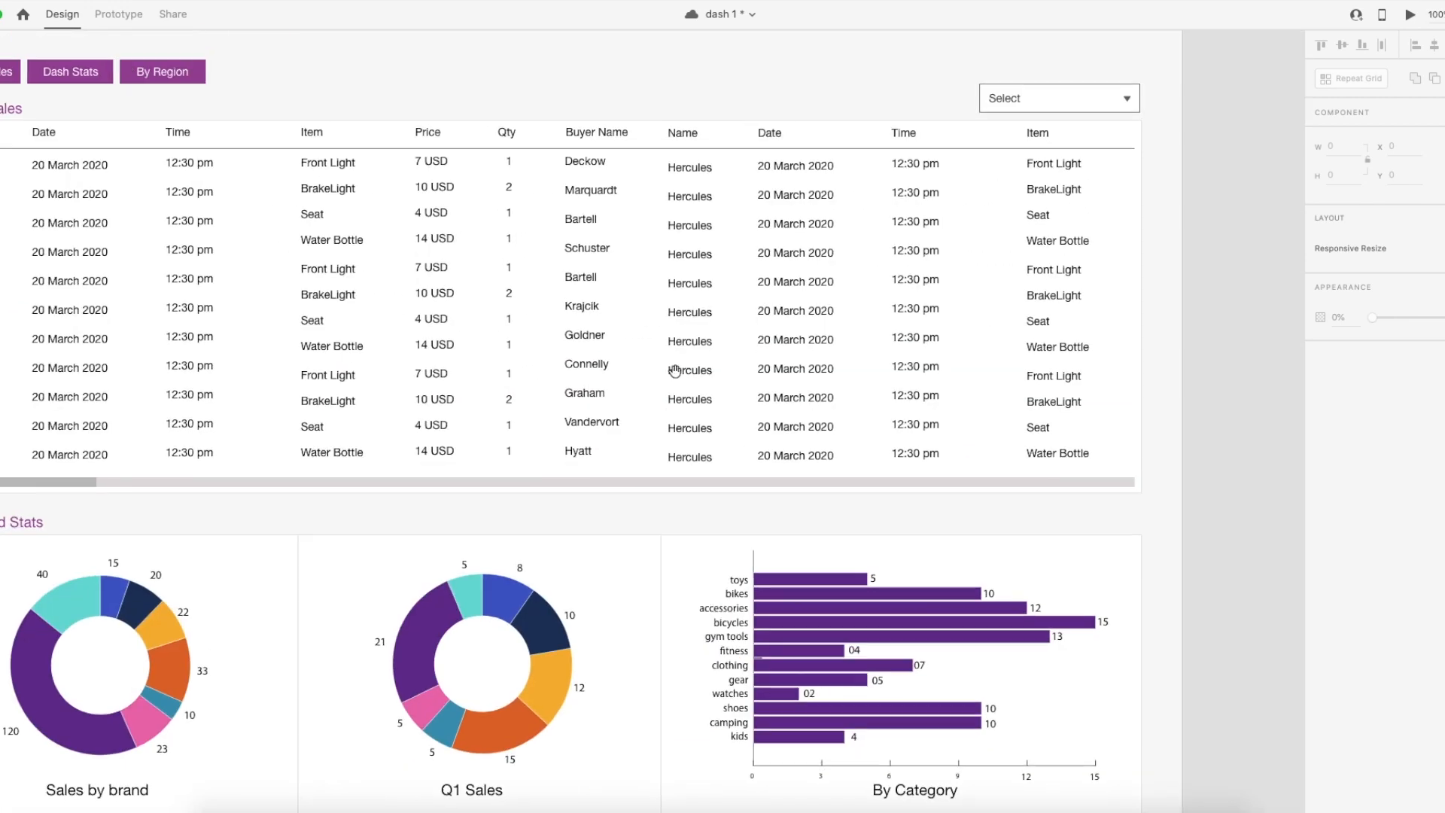
click(856, 258)
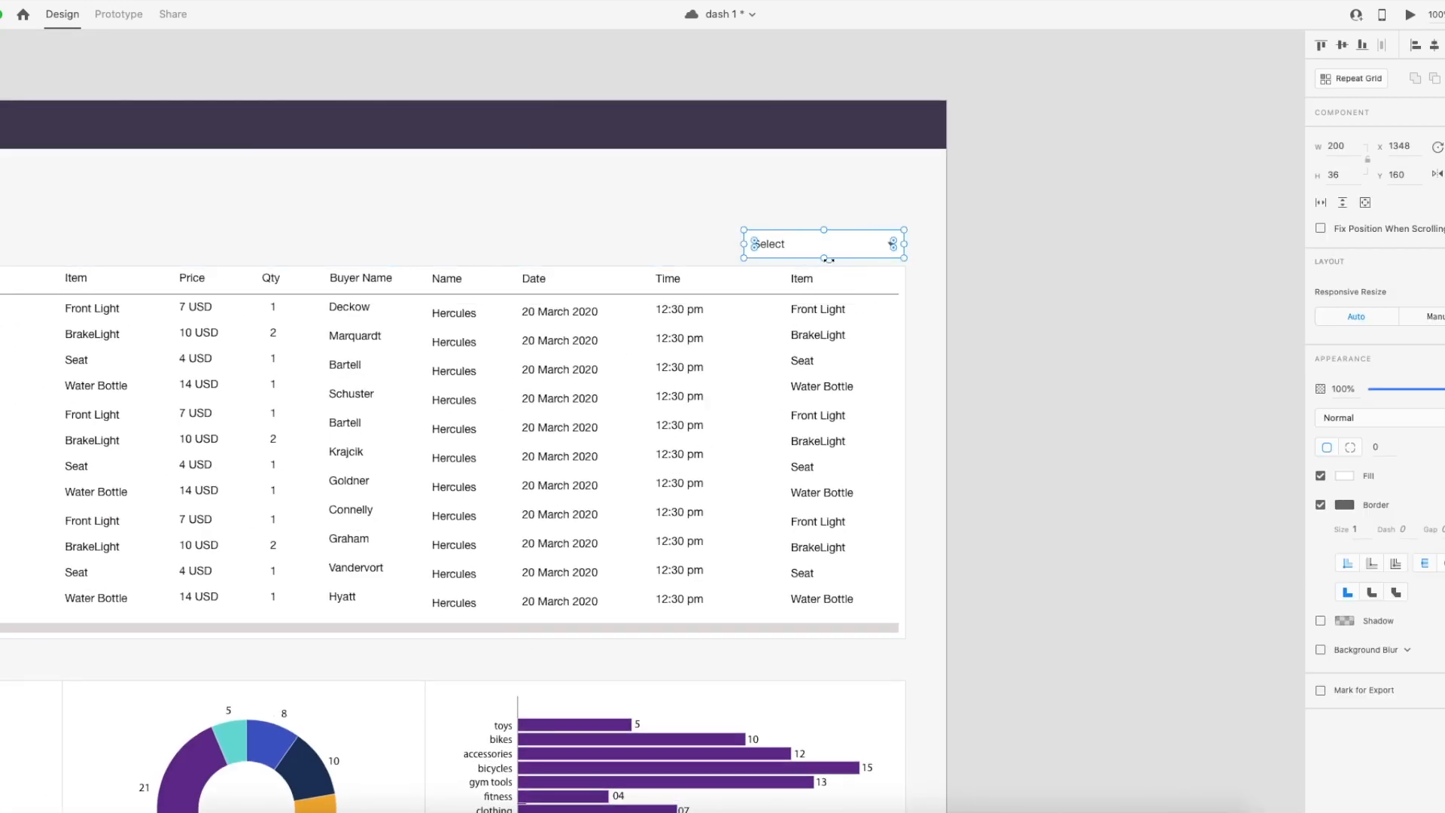
drag(824, 258, 829, 371)
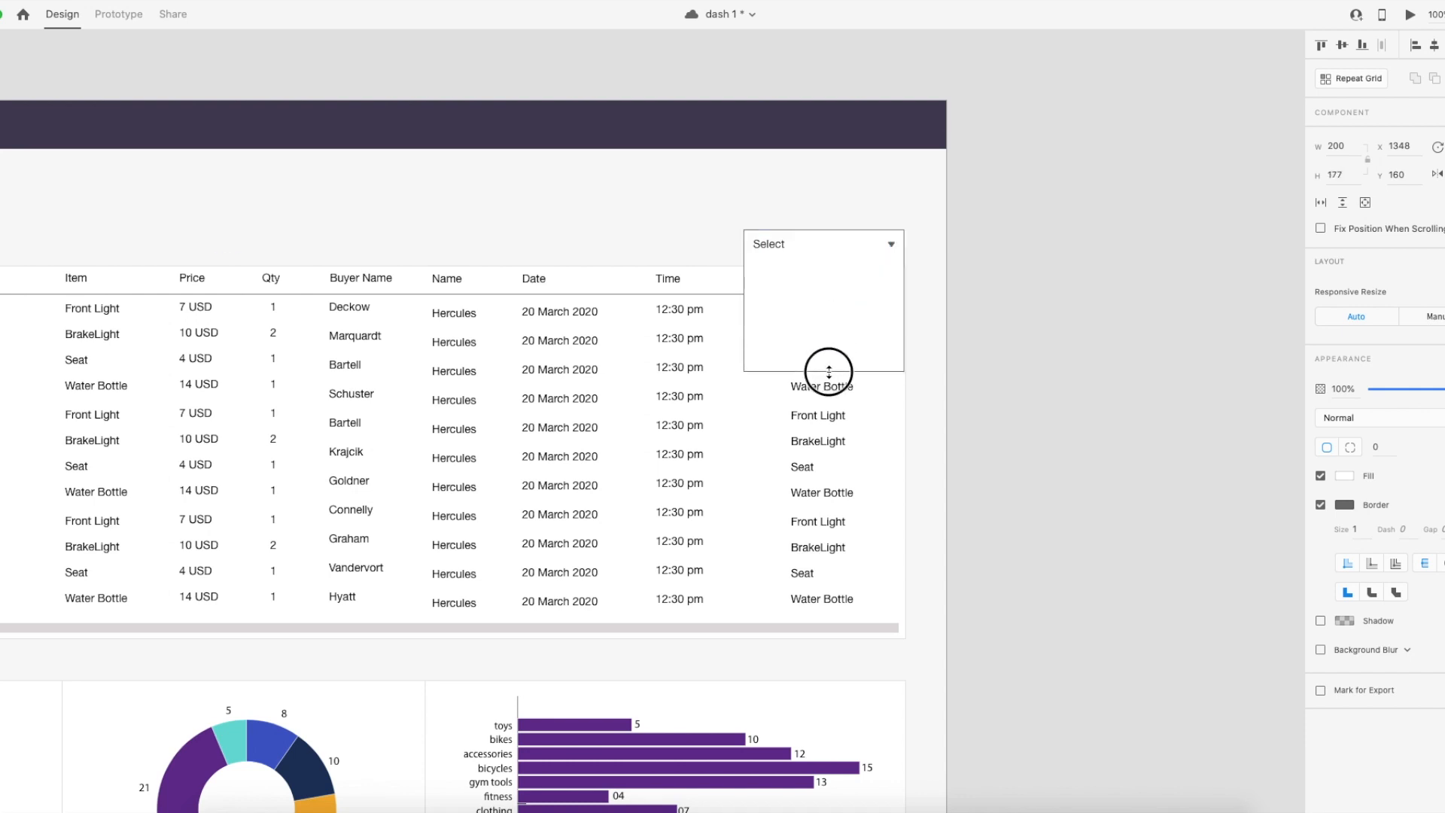
click(1023, 332)
scroll(952, 331, left, 3)
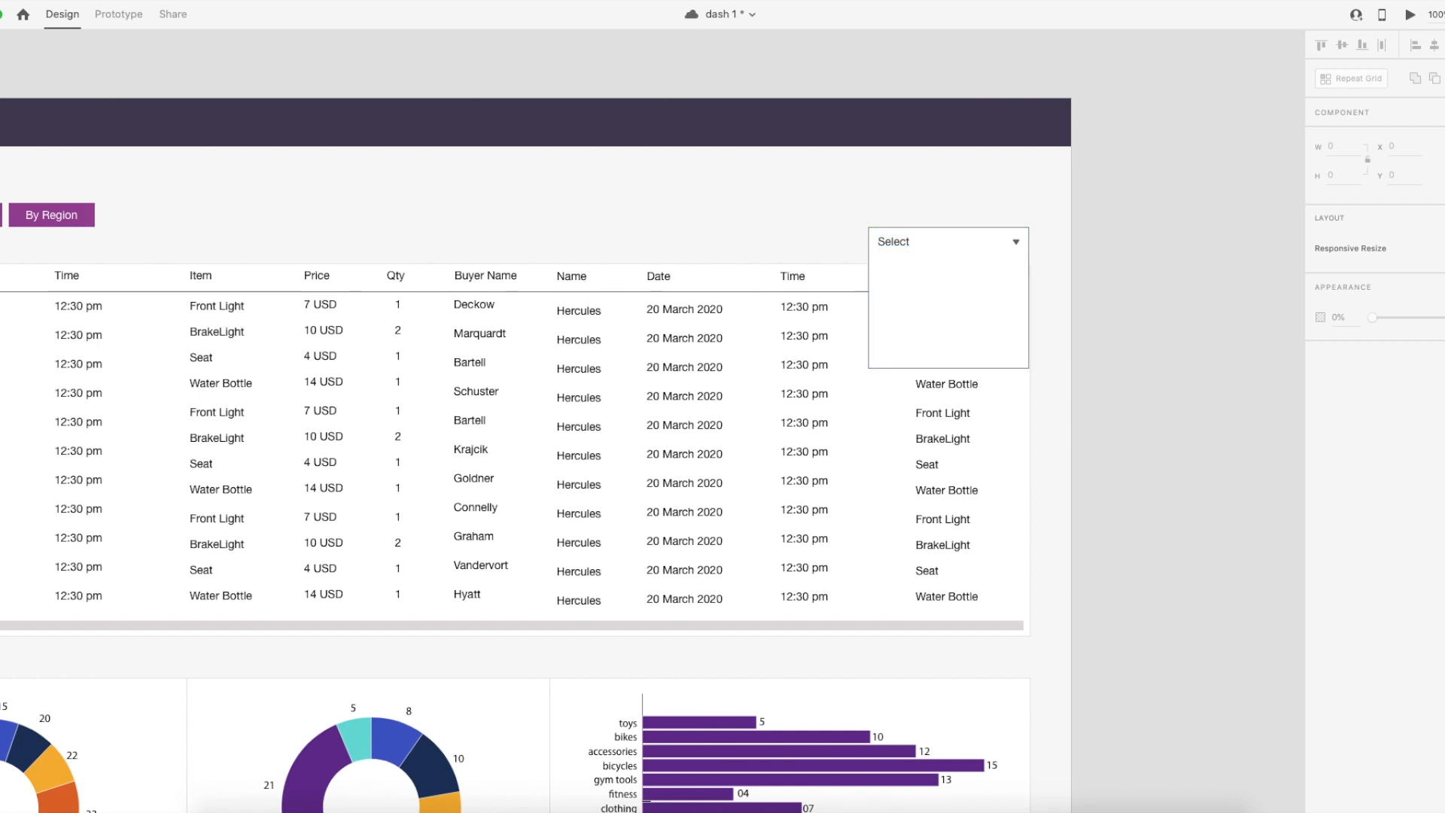
Add the text "July" below the Select label in the open drop-down box and nudge it up to Y 200.
key(t)
click(879, 269)
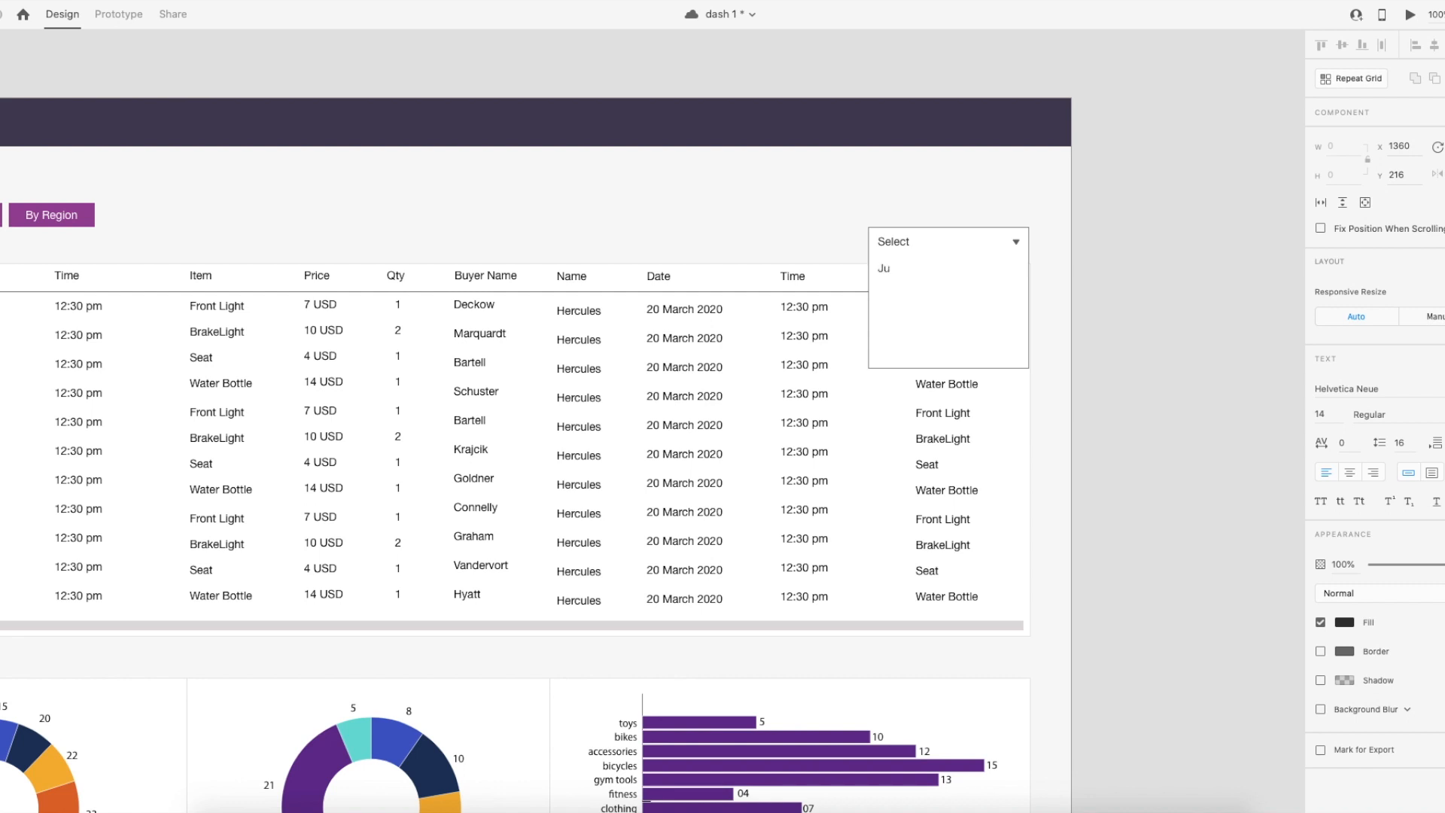
key(Escape)
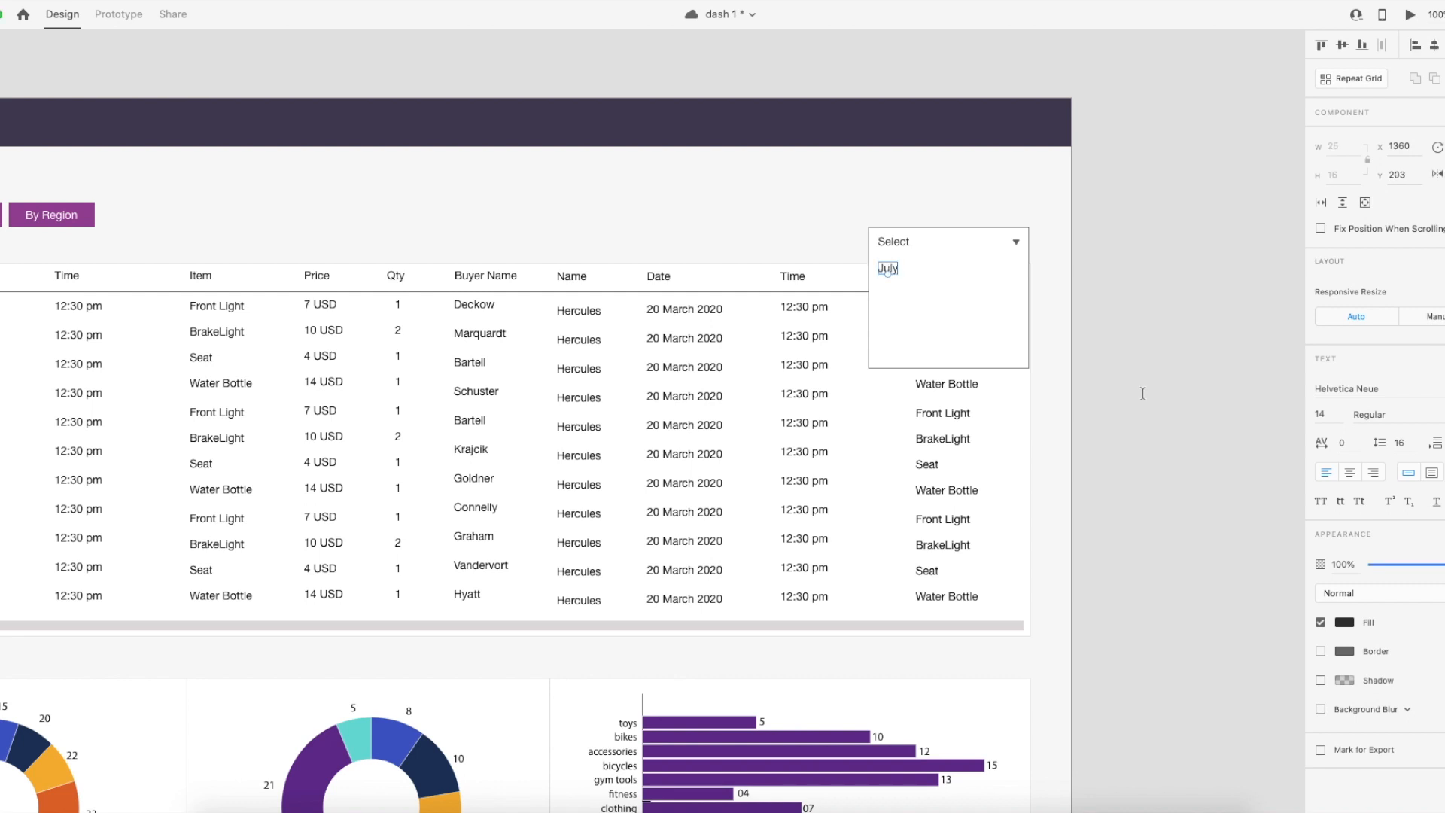
key(Up)
key(Up)
key(Up)
Extend the "July" text with separate lines for June, April, March, Feb, Jan and Dec.
double_click(889, 271)
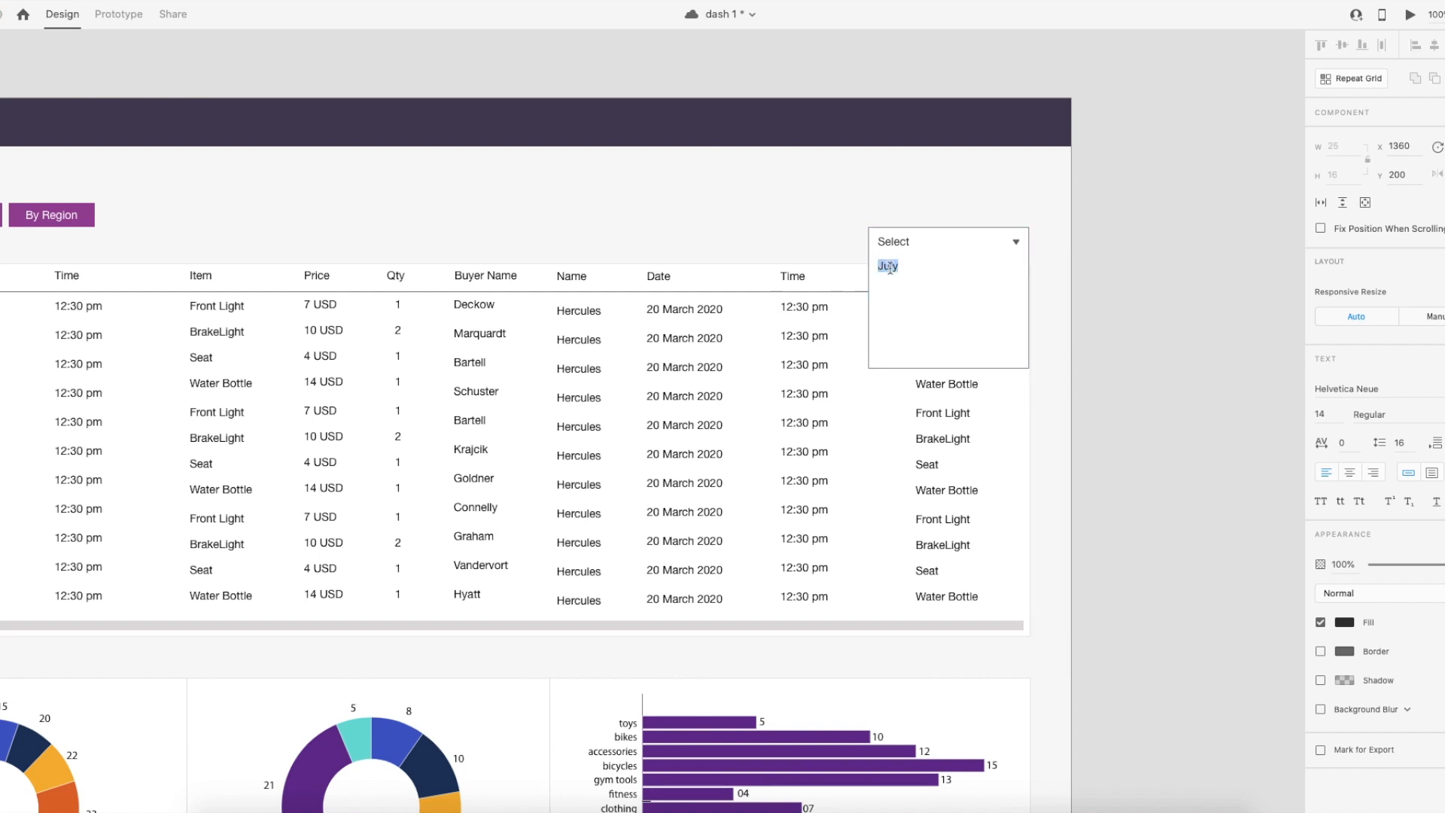
key(Right)
text(June)
key(Return)
text(May)
key(BackSpace)
key(BackSpace)
key(BackSpace)
text(April)
key(Return)
text(MArch)
key(Return)
text(F)
text(e)
text(b)
text(Jan)
text(Dec)
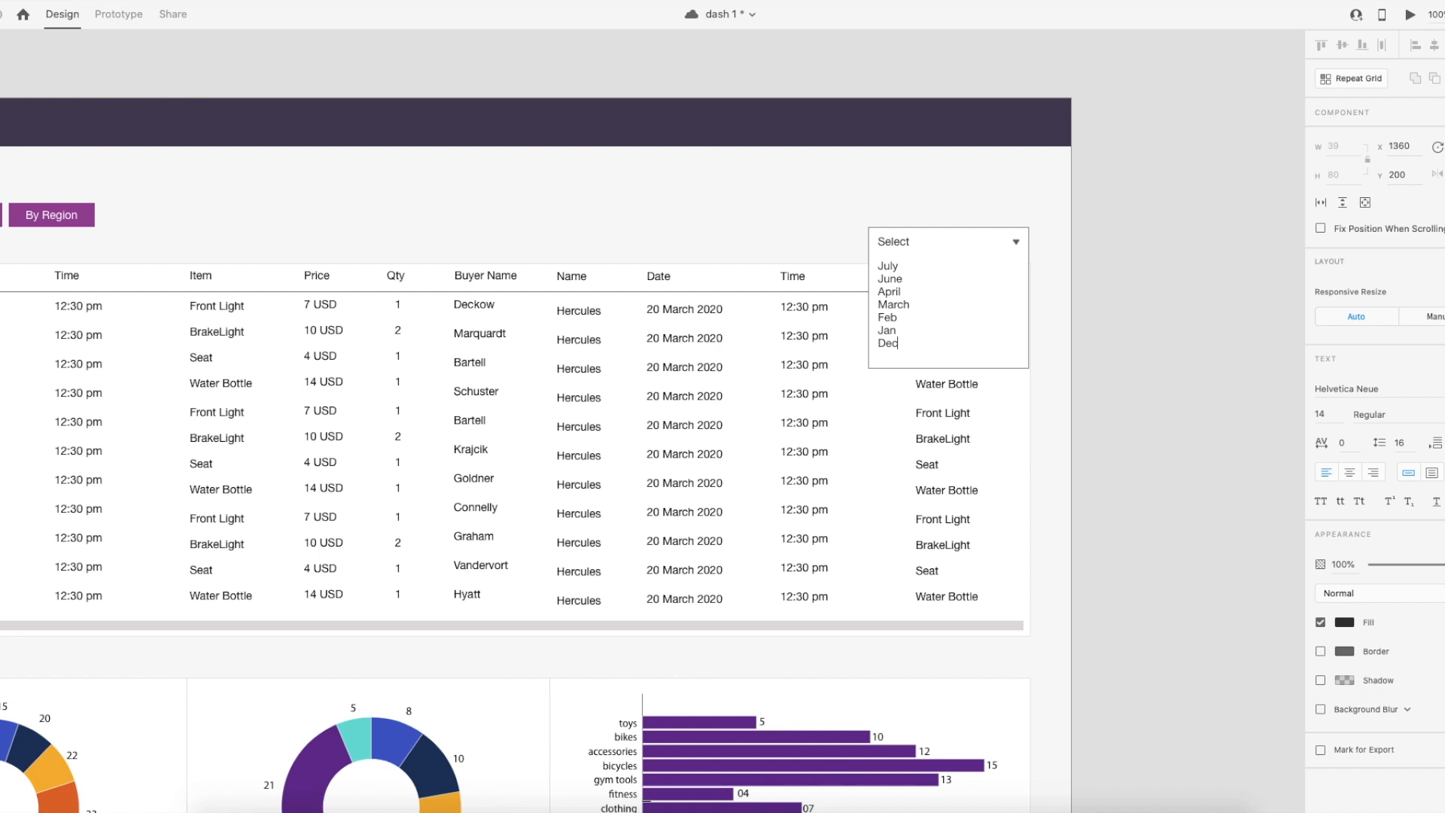
Append 2019 to Dec, add a "Nov 2019" line, and append 2020 to all the other months.
text( 2)
text(Nov 201)
text( 2020)
text(202)
text(20)
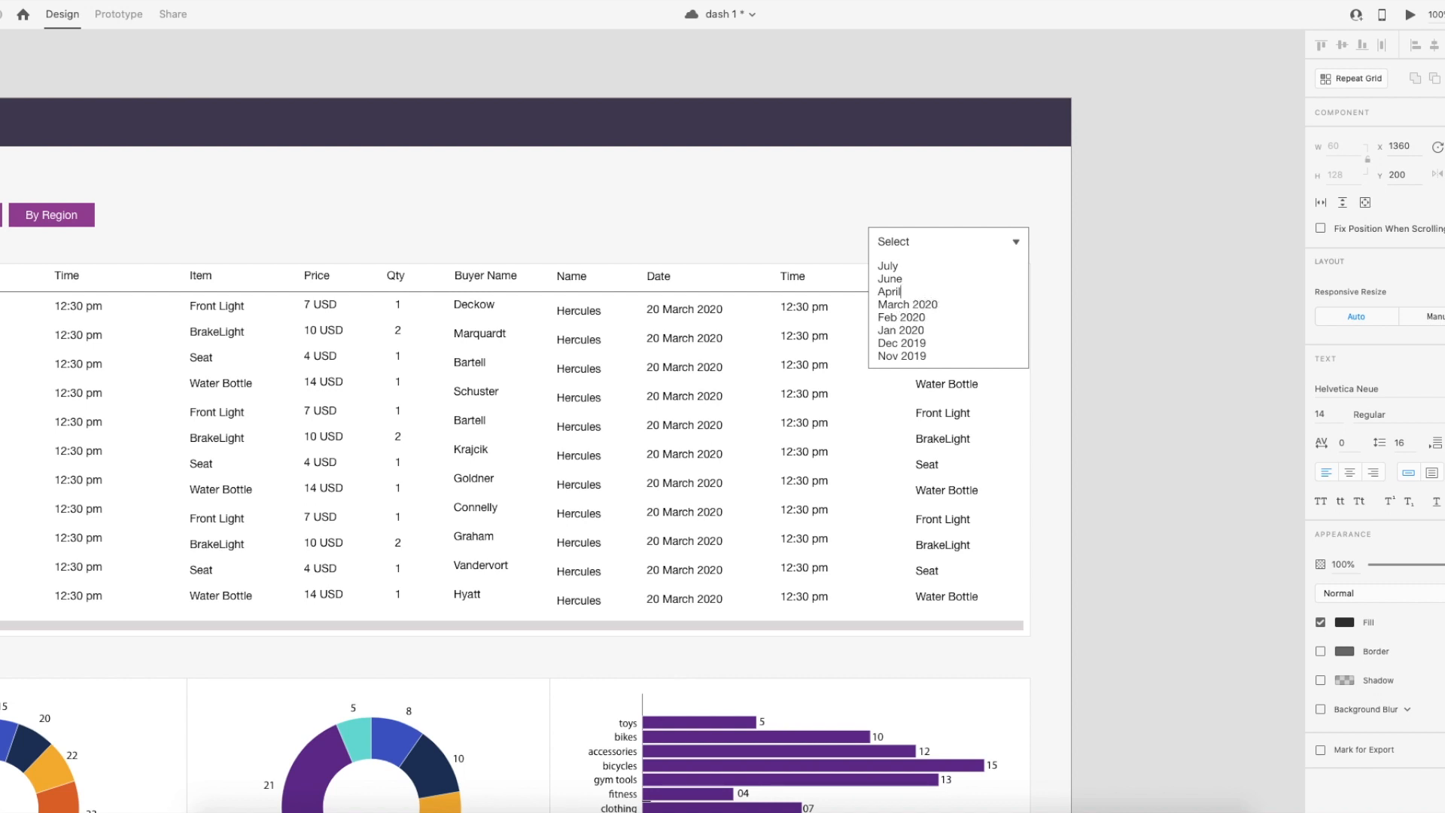
text(20 2020020)
key(Escape)
Stretch the drop-down box further downward to leave room below the month list.
scroll(949, 286, down, 3)
scroll(948, 286, left, 1)
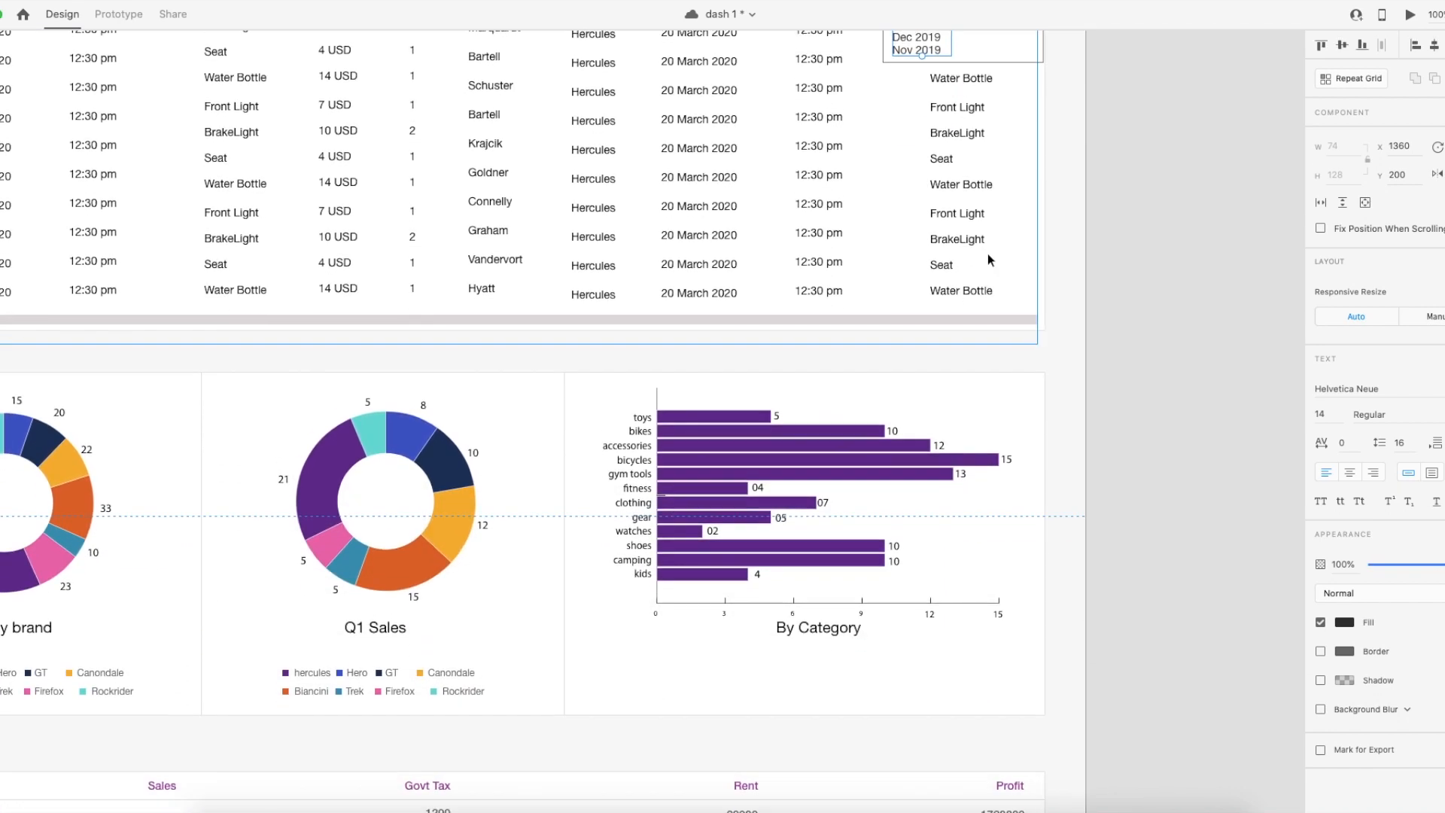
scroll(954, 295, up, 2)
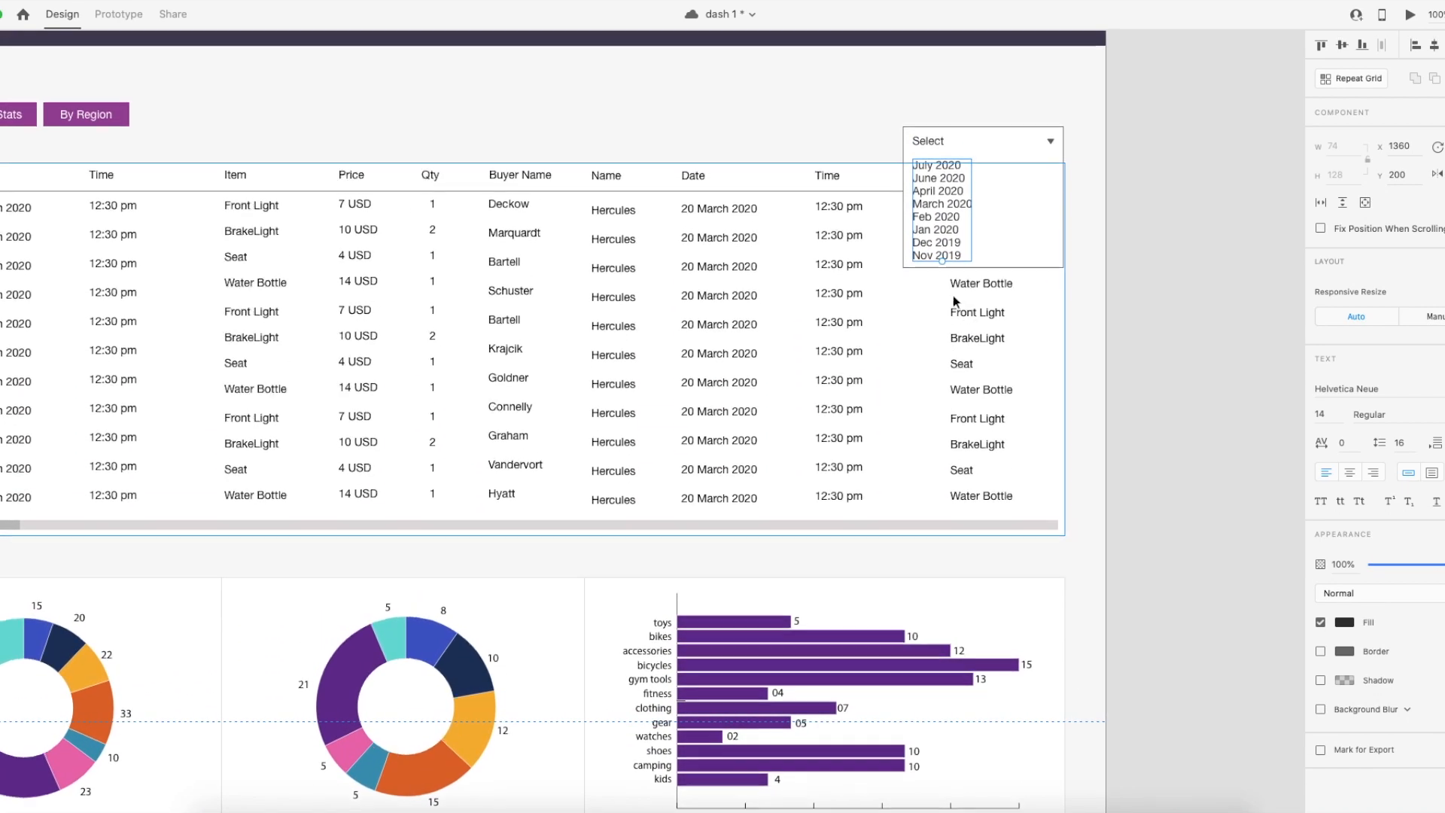
click(997, 271)
drag(983, 272, 979, 301)
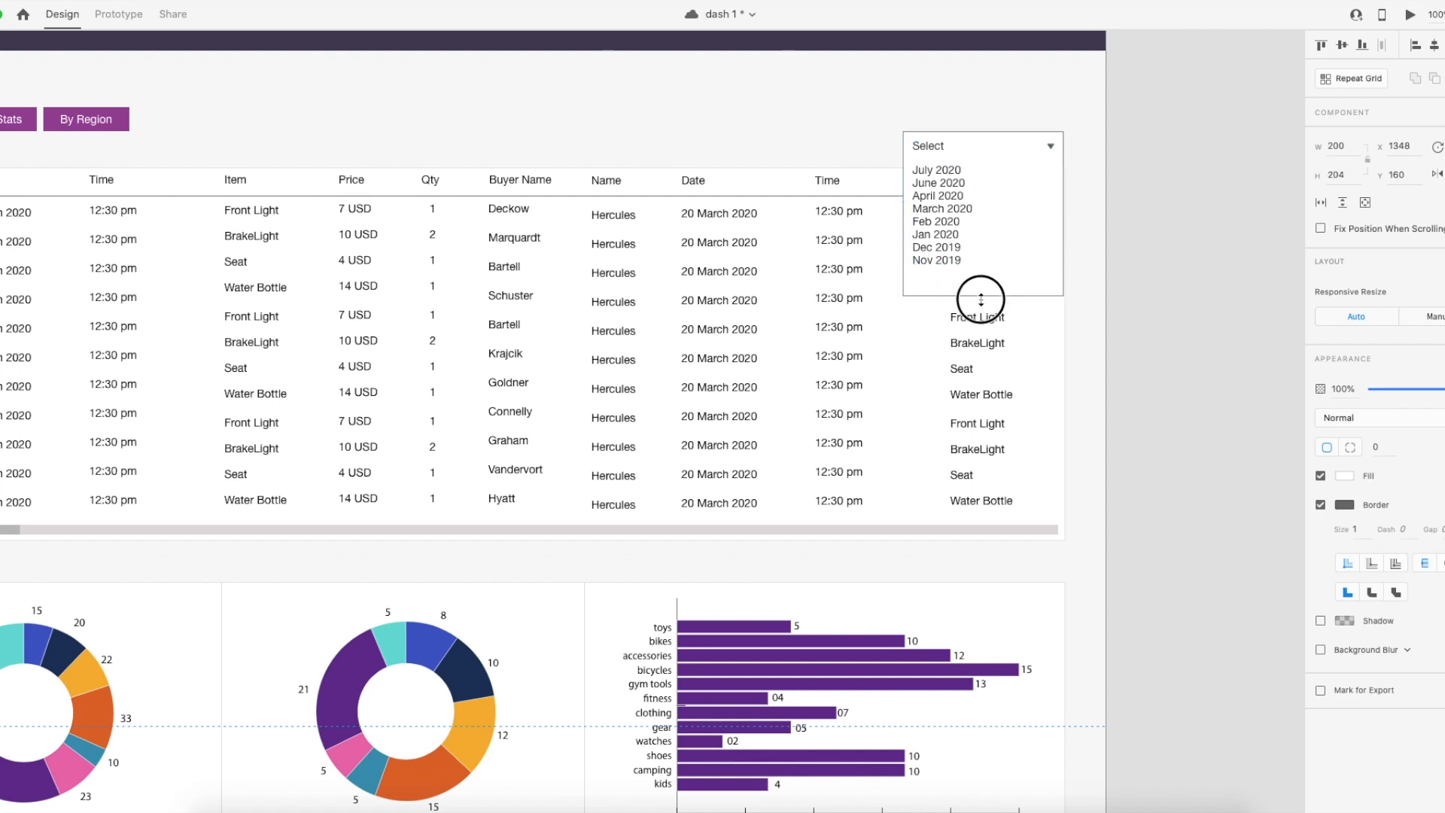
Set the line spacing of the month list to 22.
double_click(952, 262)
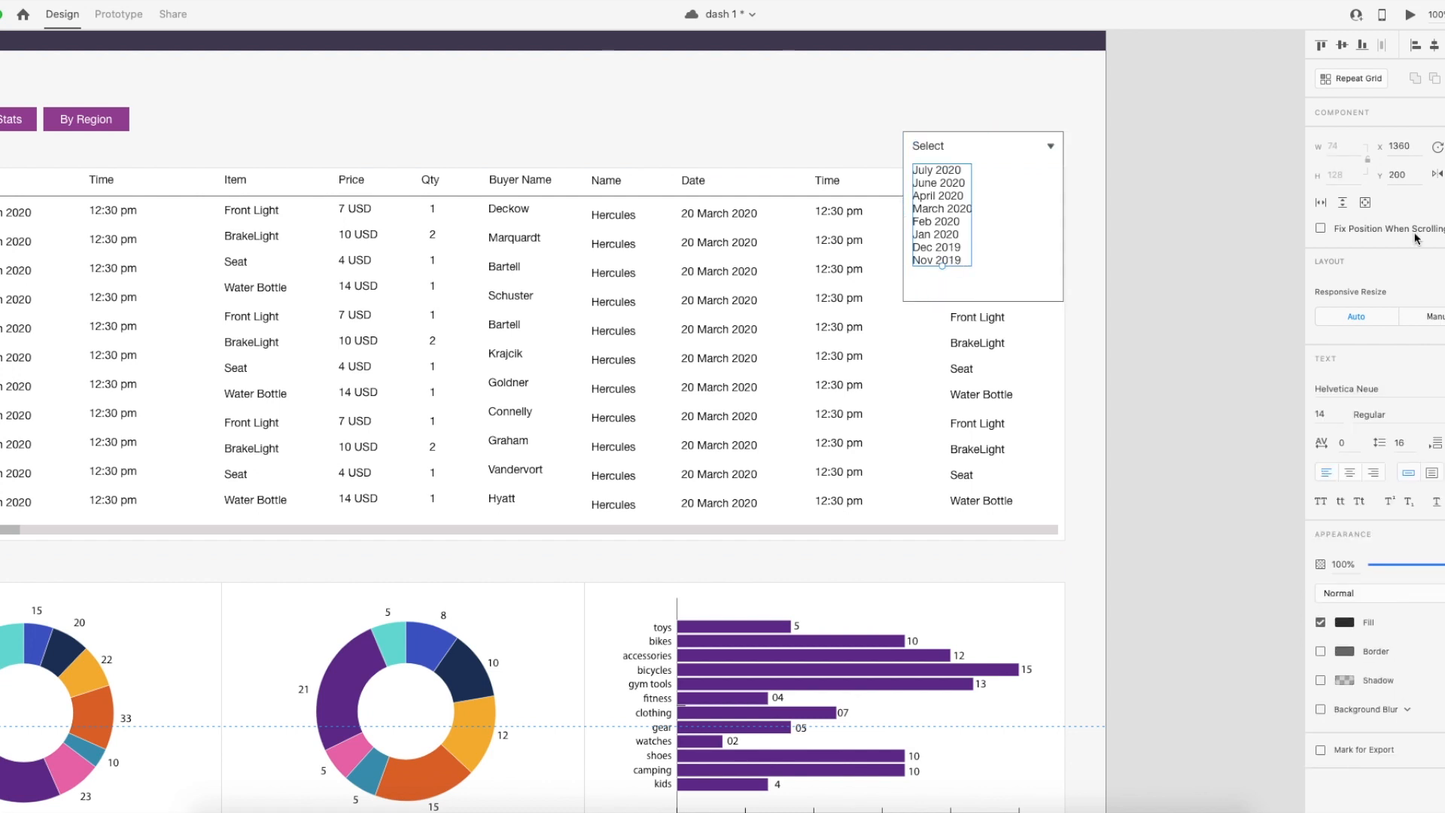
click(1406, 446)
text(20)
key(Return)
click(1407, 443)
text(22)
key(Return)
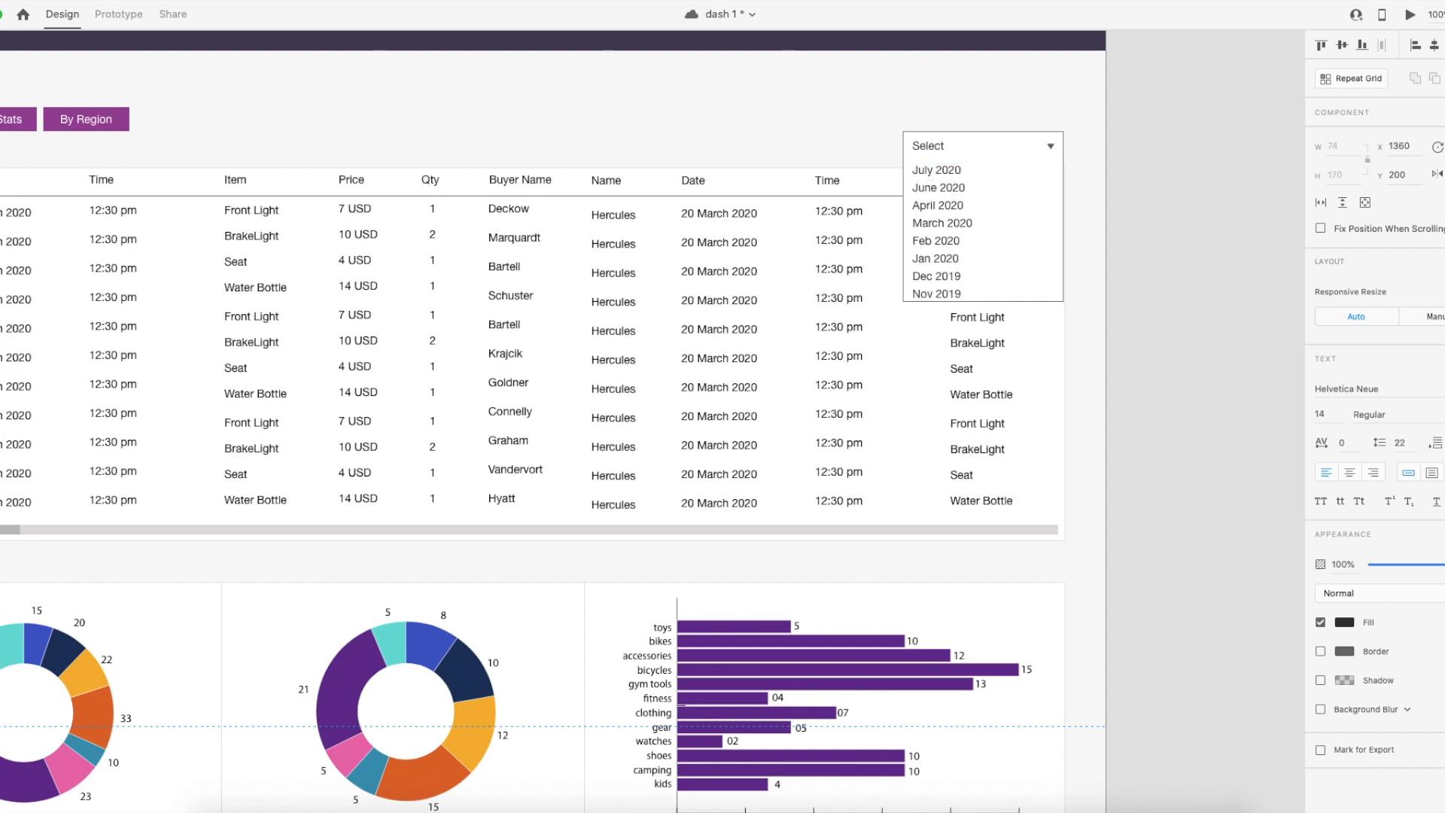
Nudge the month list up to Y 193 and stretch the drop-down box further below it.
key(Up)
key(Up)
key(Up)
key(Up)
key(Up)
key(Up)
key(Up)
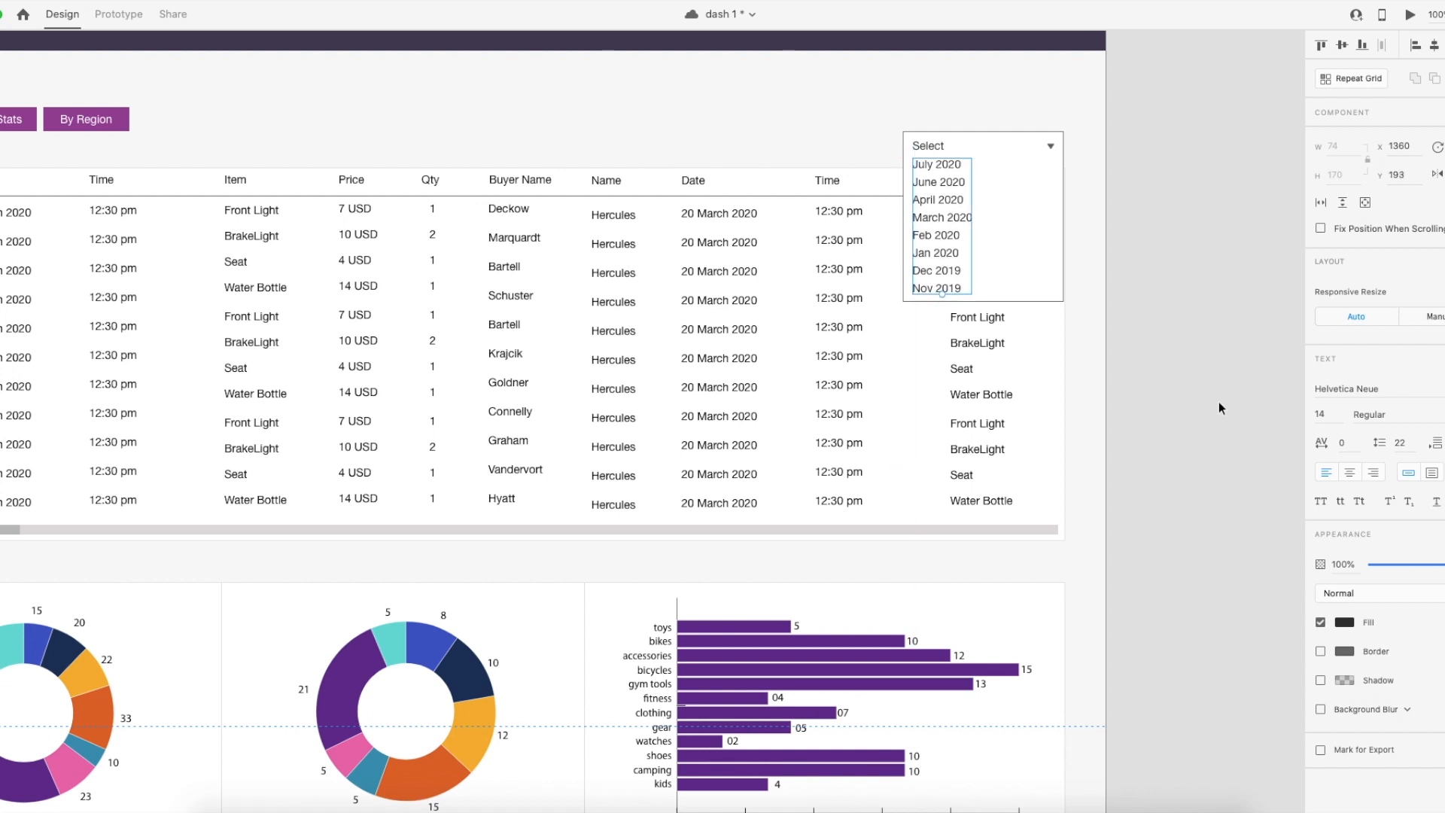
click(1018, 261)
drag(985, 301, 983, 322)
Set the font size of the month list to 13.
click(953, 291)
click(1335, 414)
key(Down)
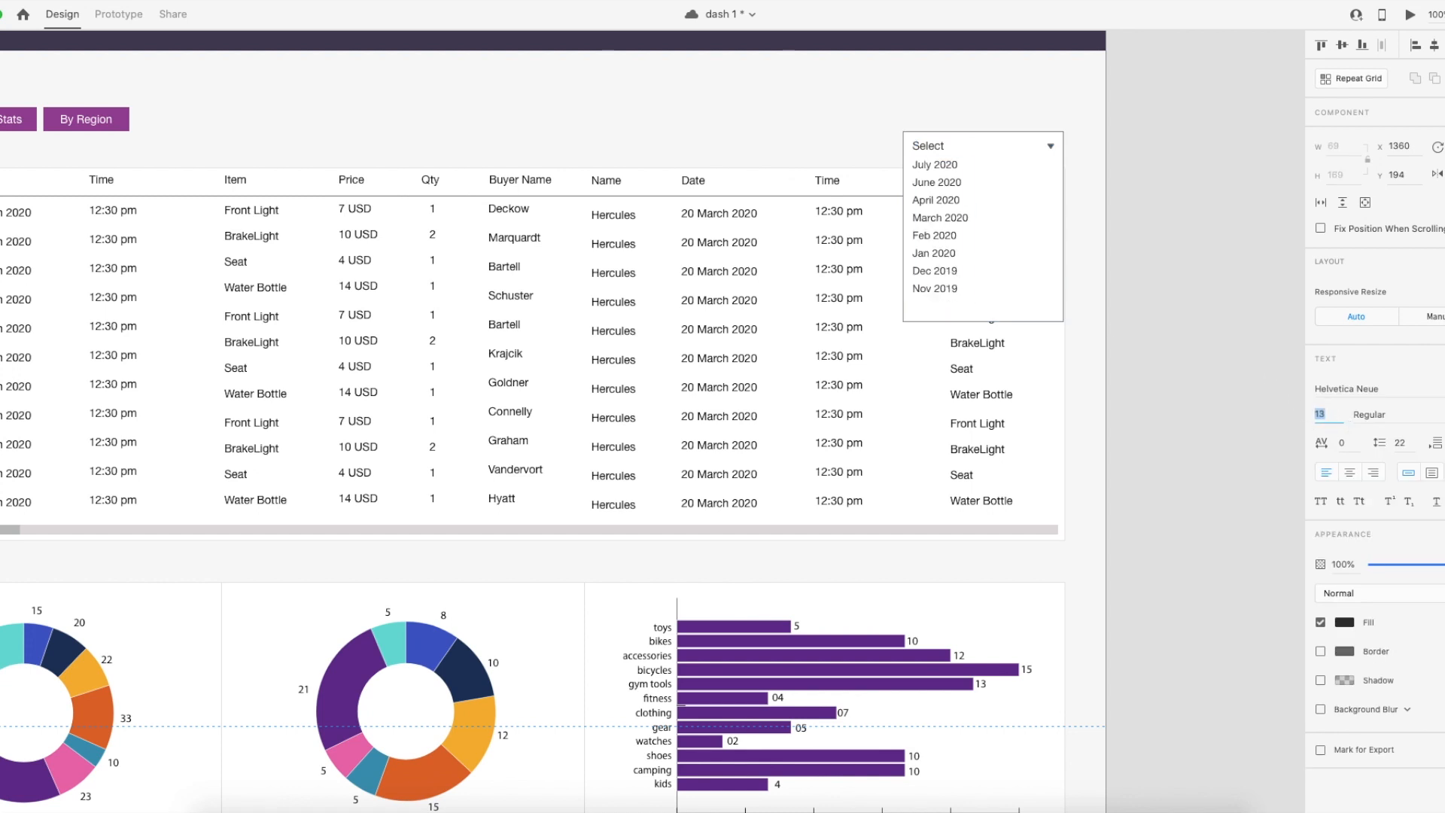
key(Down)
key(Up)
Increase the line spacing of the month list to 26.
drag(1404, 442, 1367, 443)
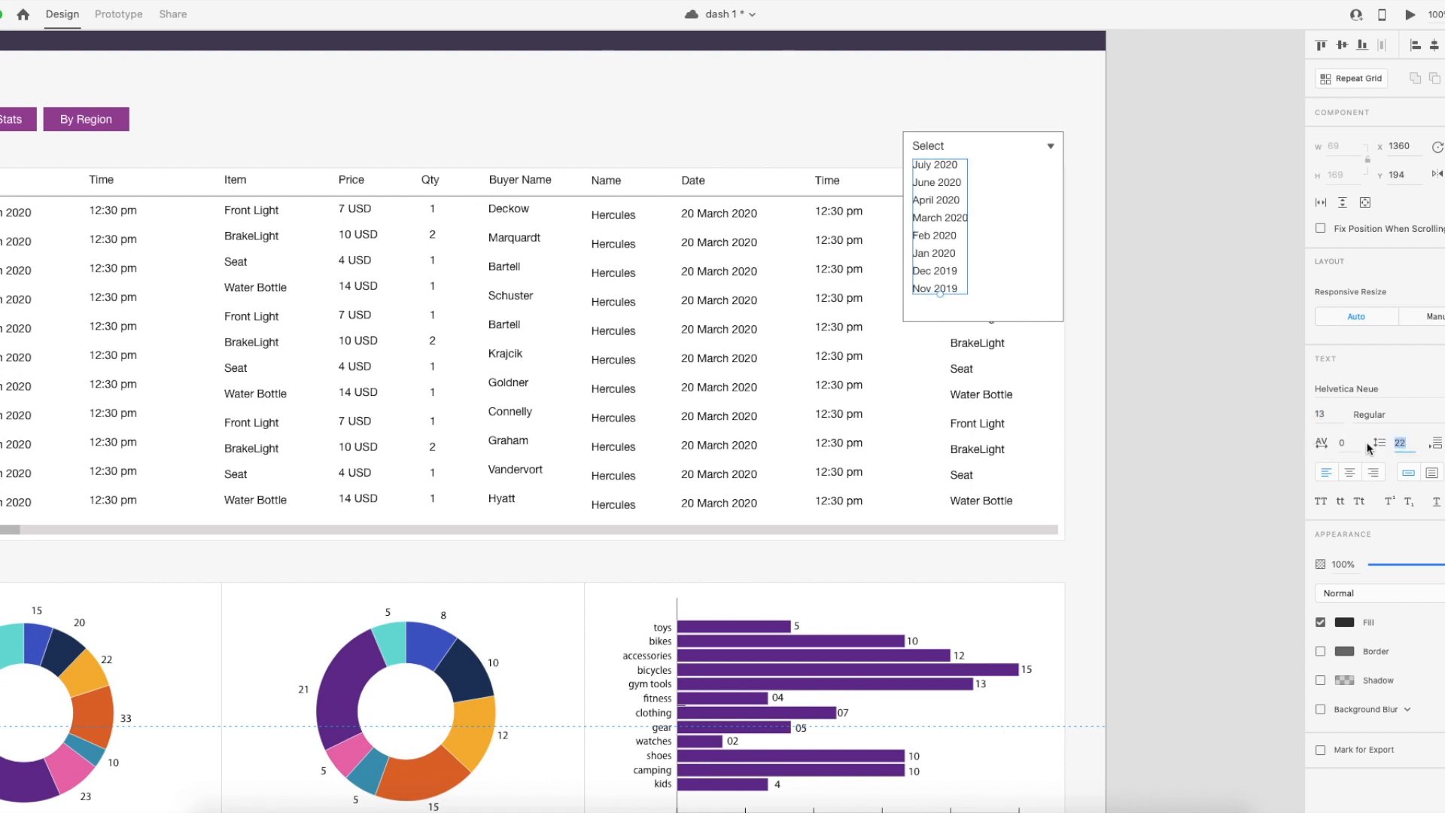
text(28)
key(Return)
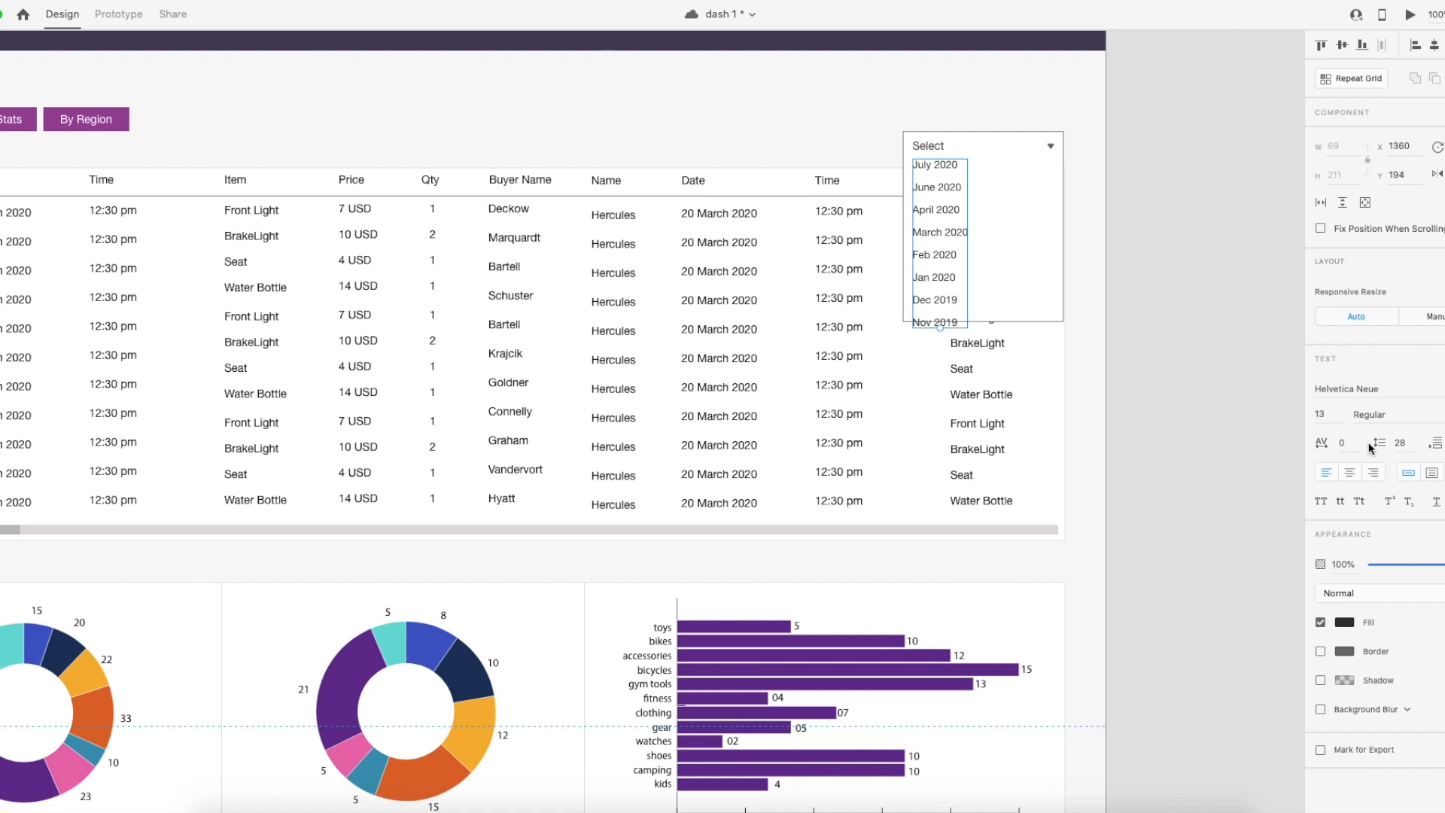
click(1407, 443)
key(Down)
key(Down)
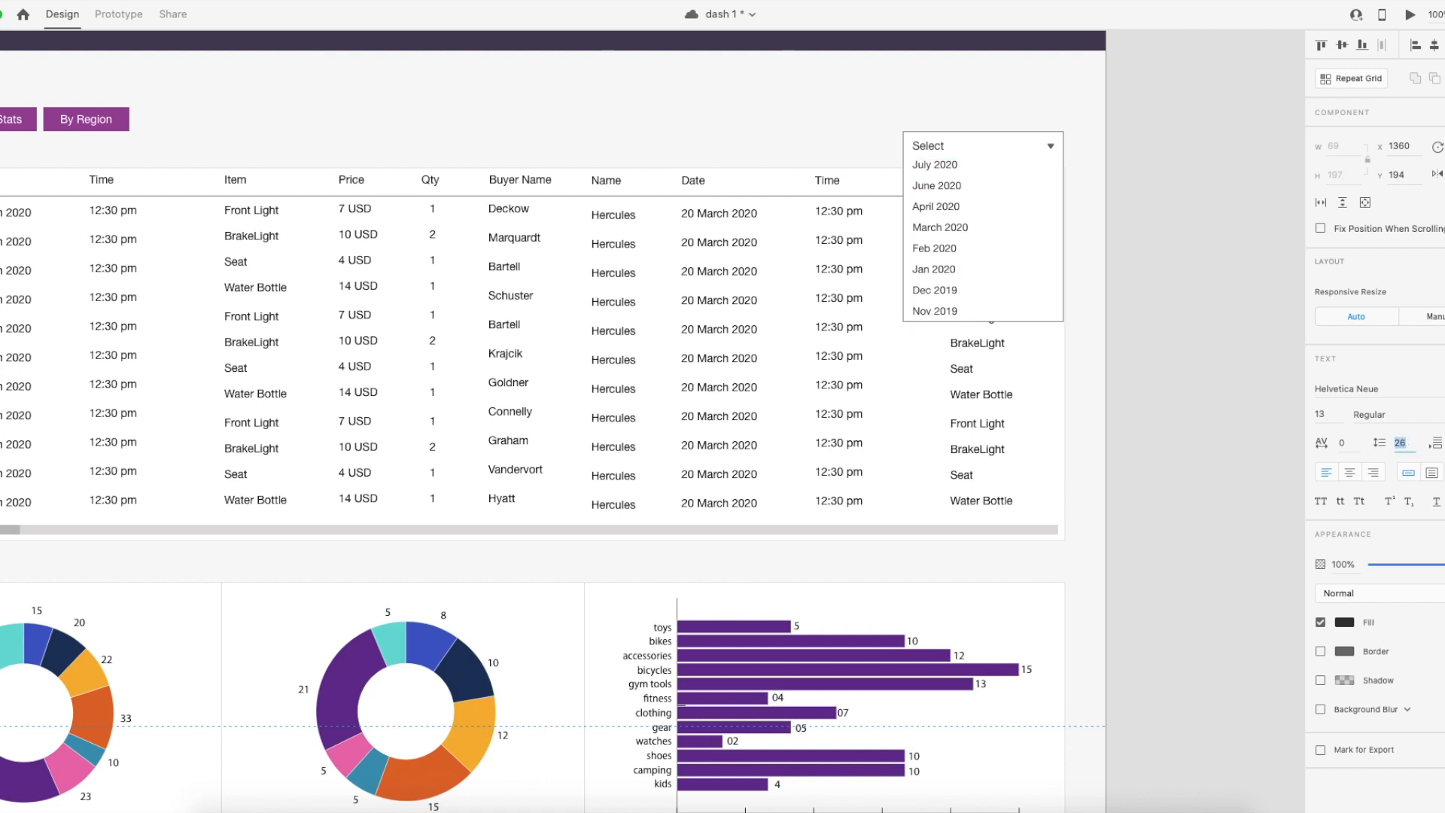
Tighten the month list's line spacing by one and draw a 200-wide horizontal divider line between Select and July 2020.
key(Down)
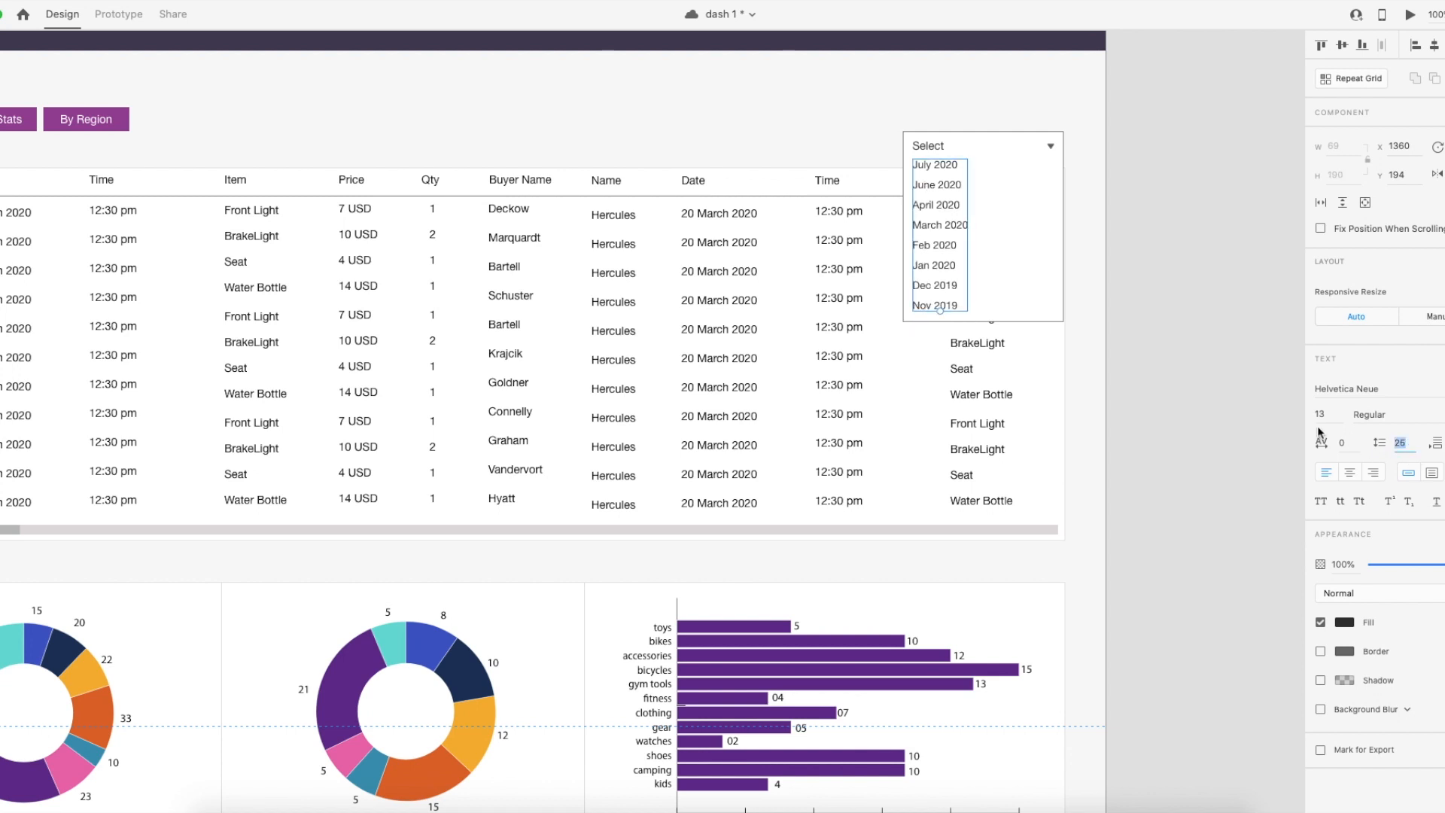
click(1220, 384)
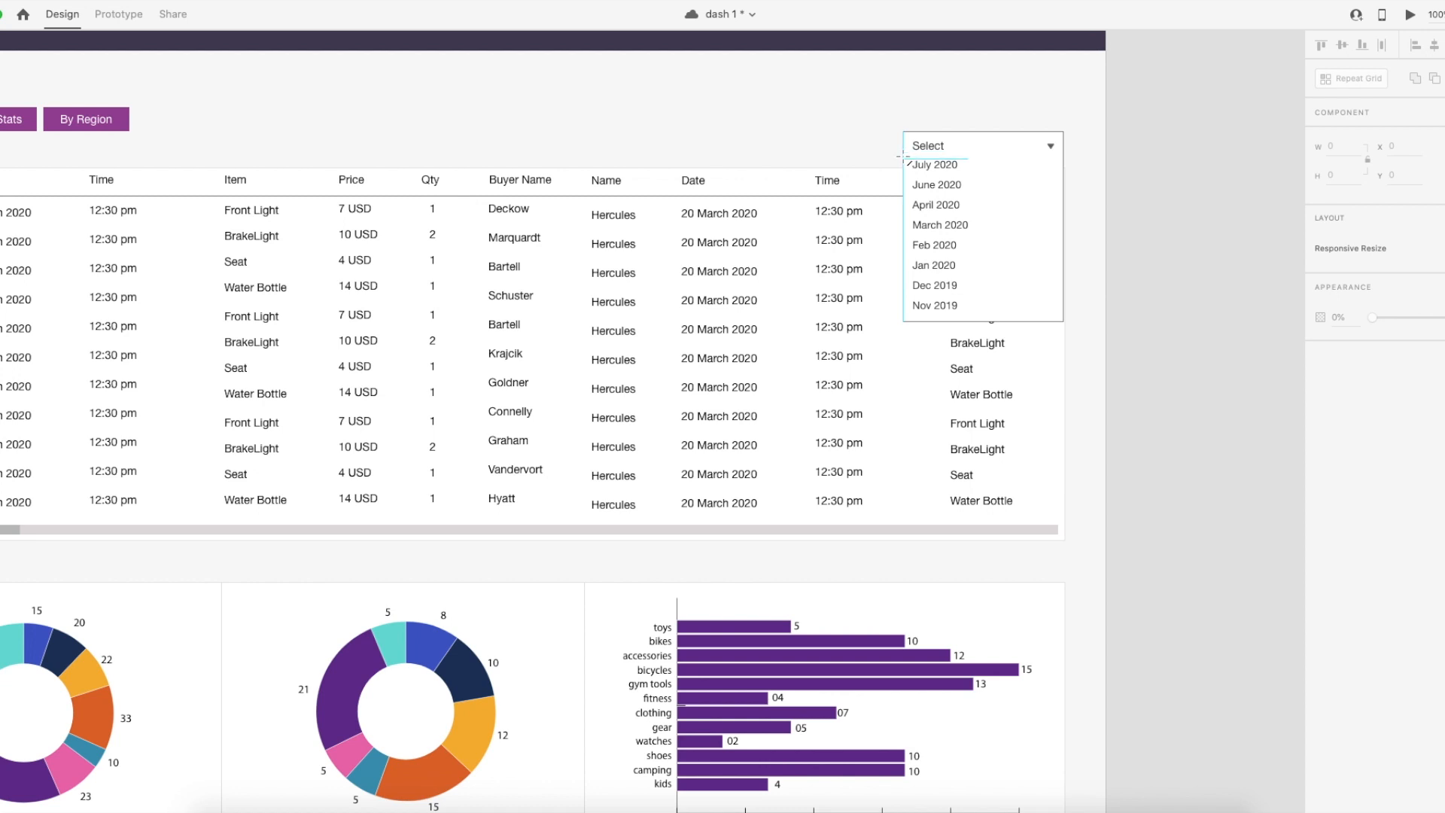
click(1003, 161)
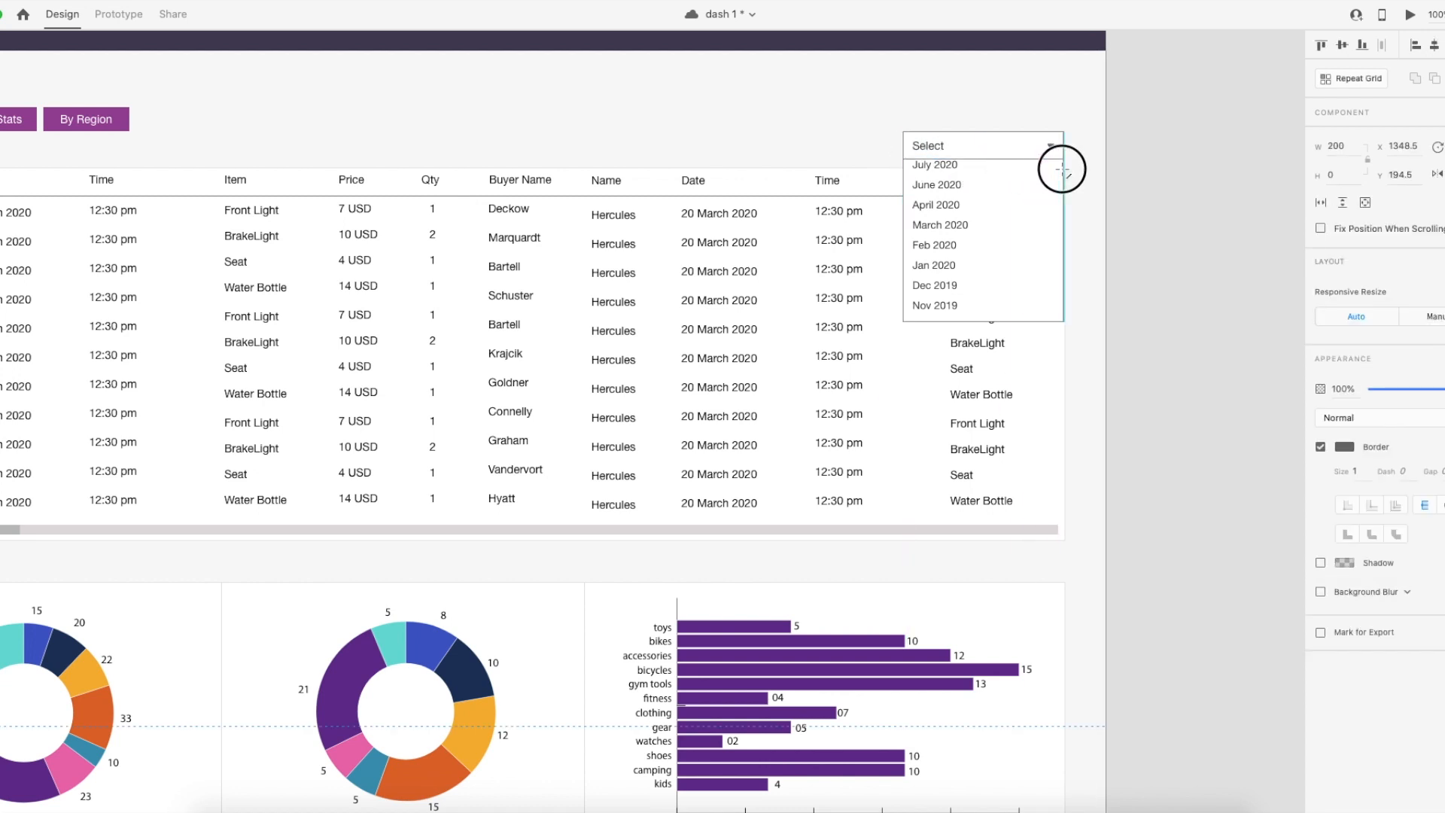
Set the divider line's border colour to light grey #C3C3C3.
click(1346, 448)
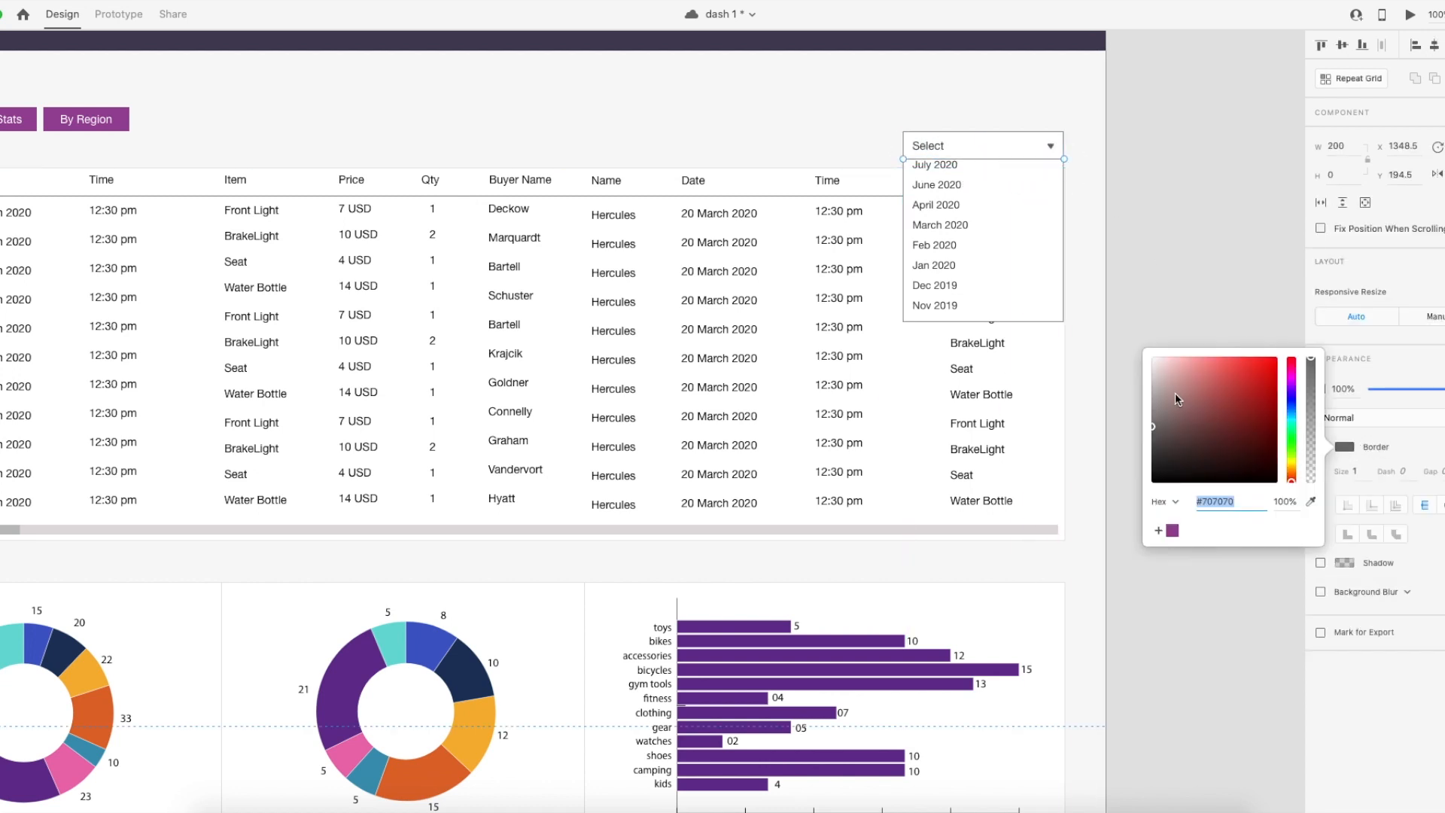
text(666666)
key(Return)
mouse_move(1168, 425)
mouse_down()
mouse_move(1142, 407)
mouse_move(1136, 387)
mouse_move(1153, 386)
mouse_up()
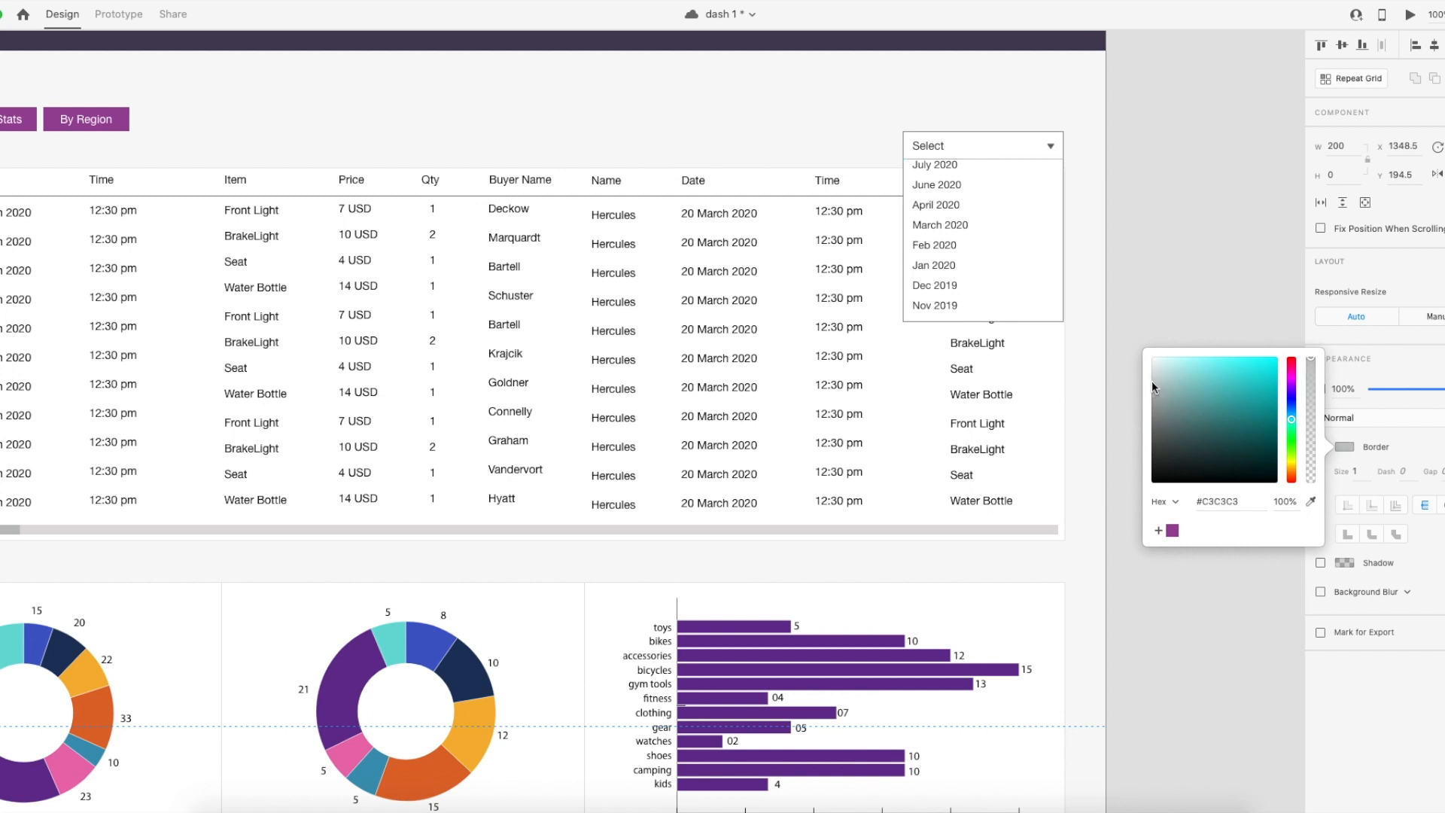
click(1184, 295)
Nudge the divider line up to Y 191.5 so it sits clear of the July 2020 entry.
key(Up)
key(Up)
key(Up)
key(Up)
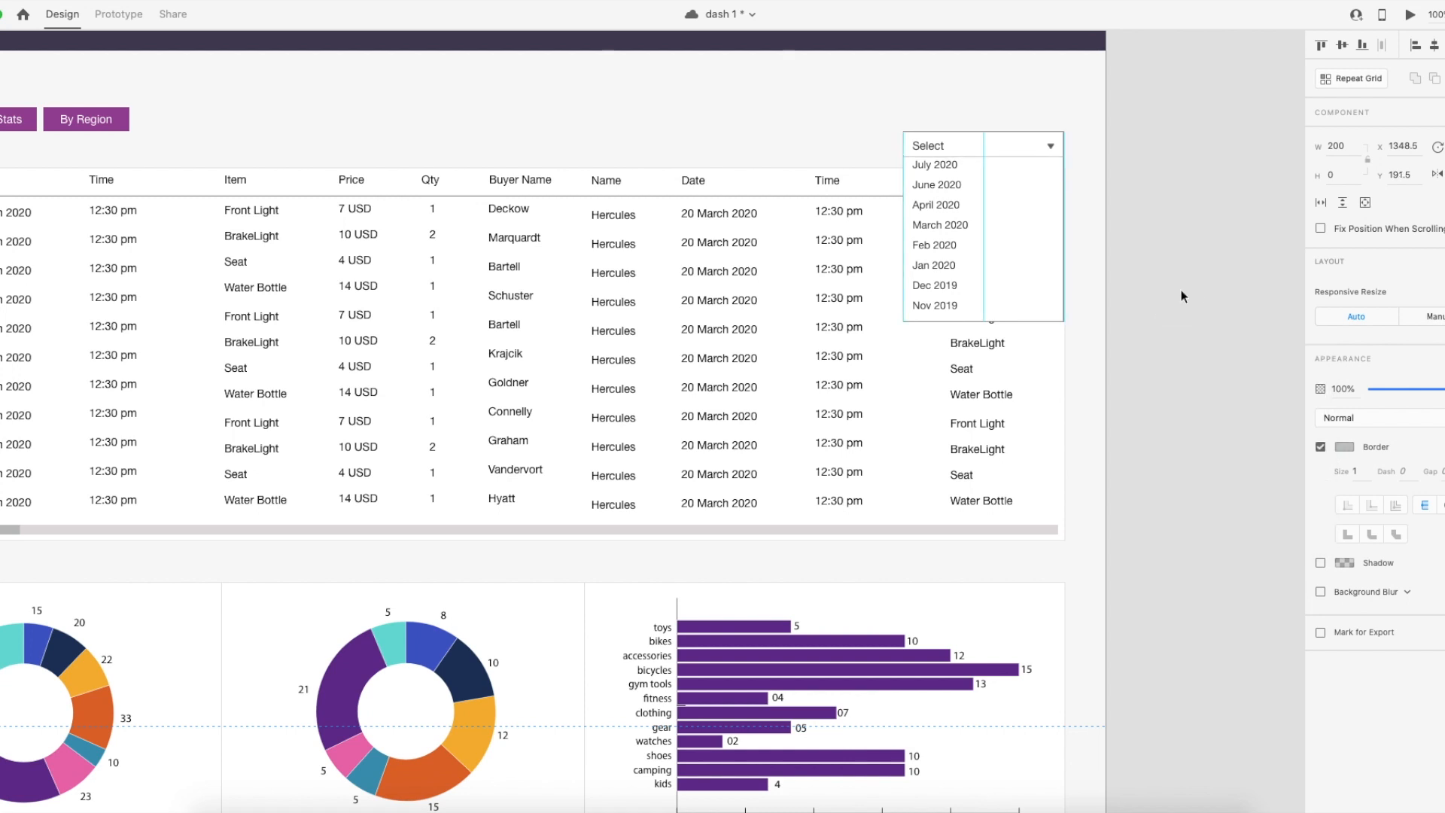
click(1181, 291)
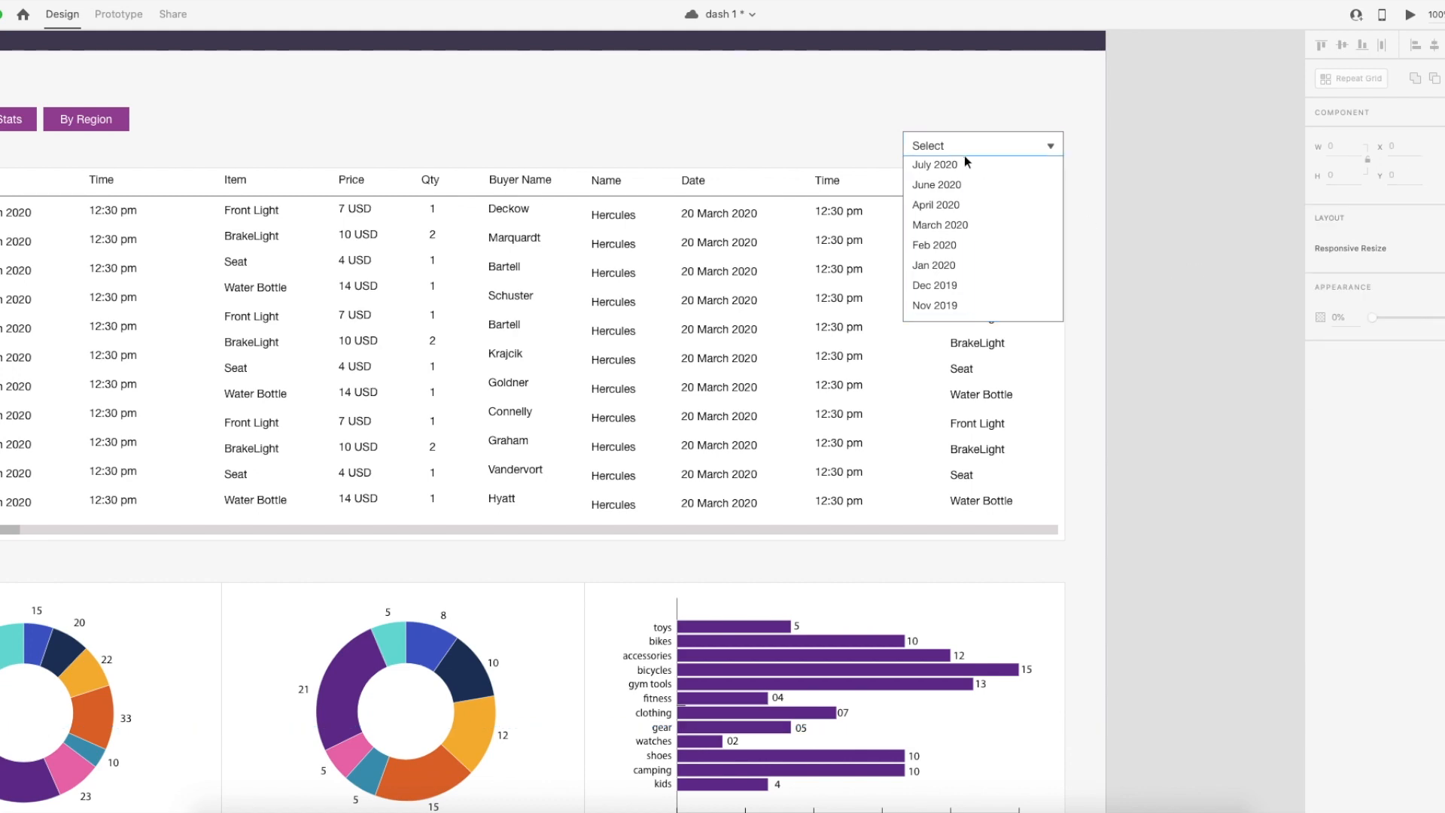
click(937, 148)
click(1150, 199)
Switch to prototyping and link the closed Select box to the artboard my dashboard screen – 3.
scroll(580, 188, right, 10)
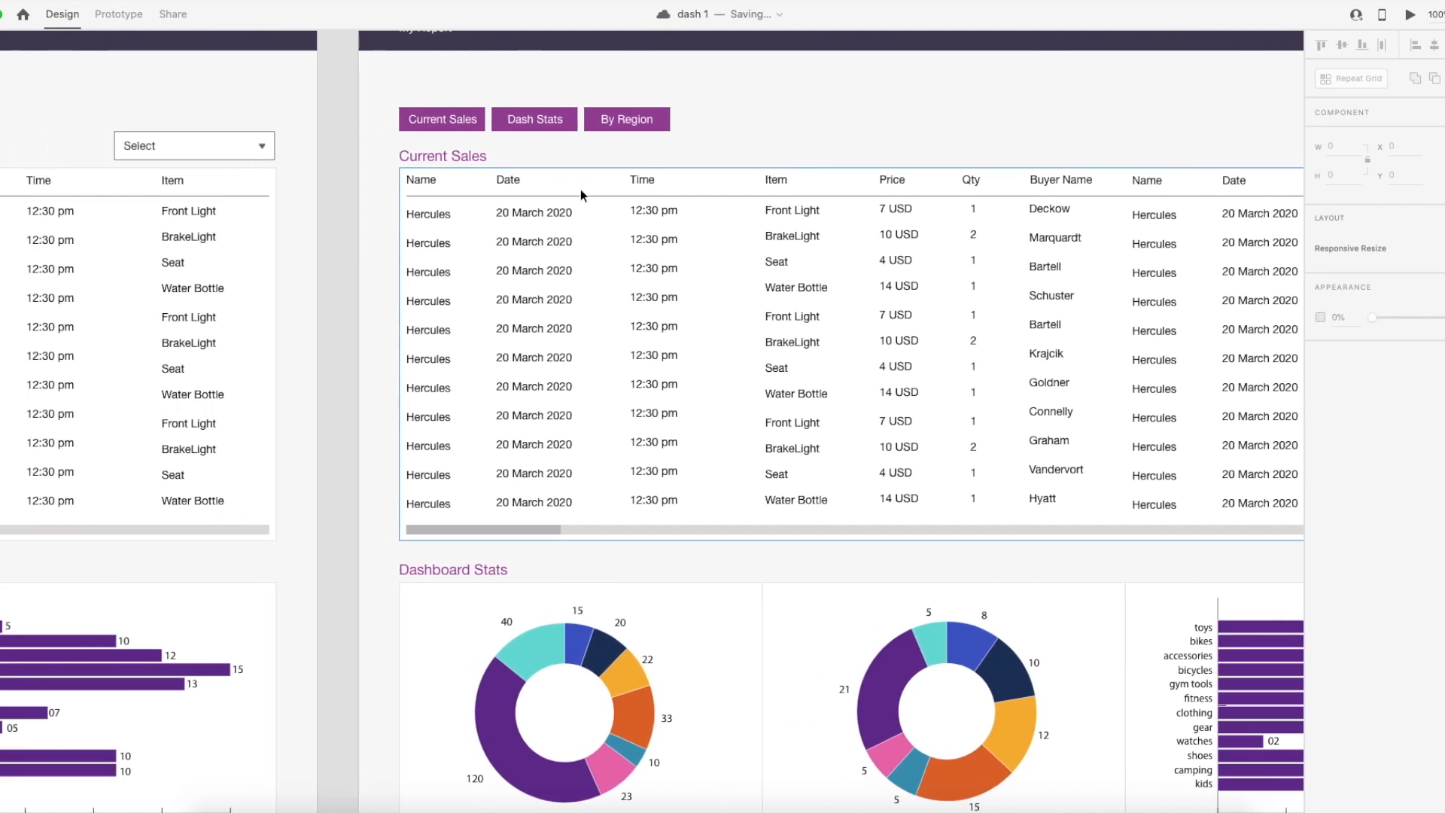
scroll(580, 188, left, 2)
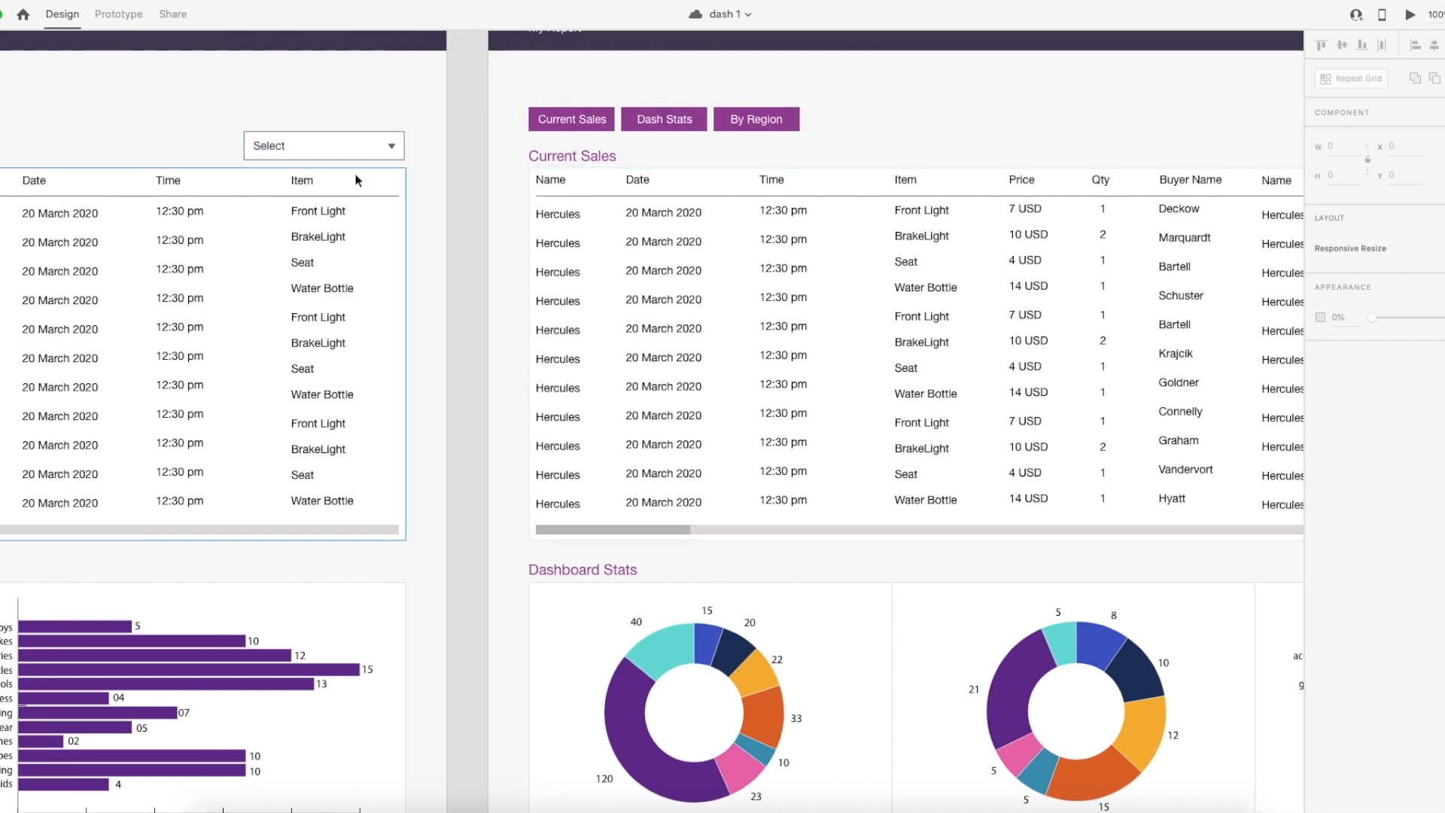
drag(484, 128, 280, 211)
scroll(225, 210, left, 4)
click(332, 249)
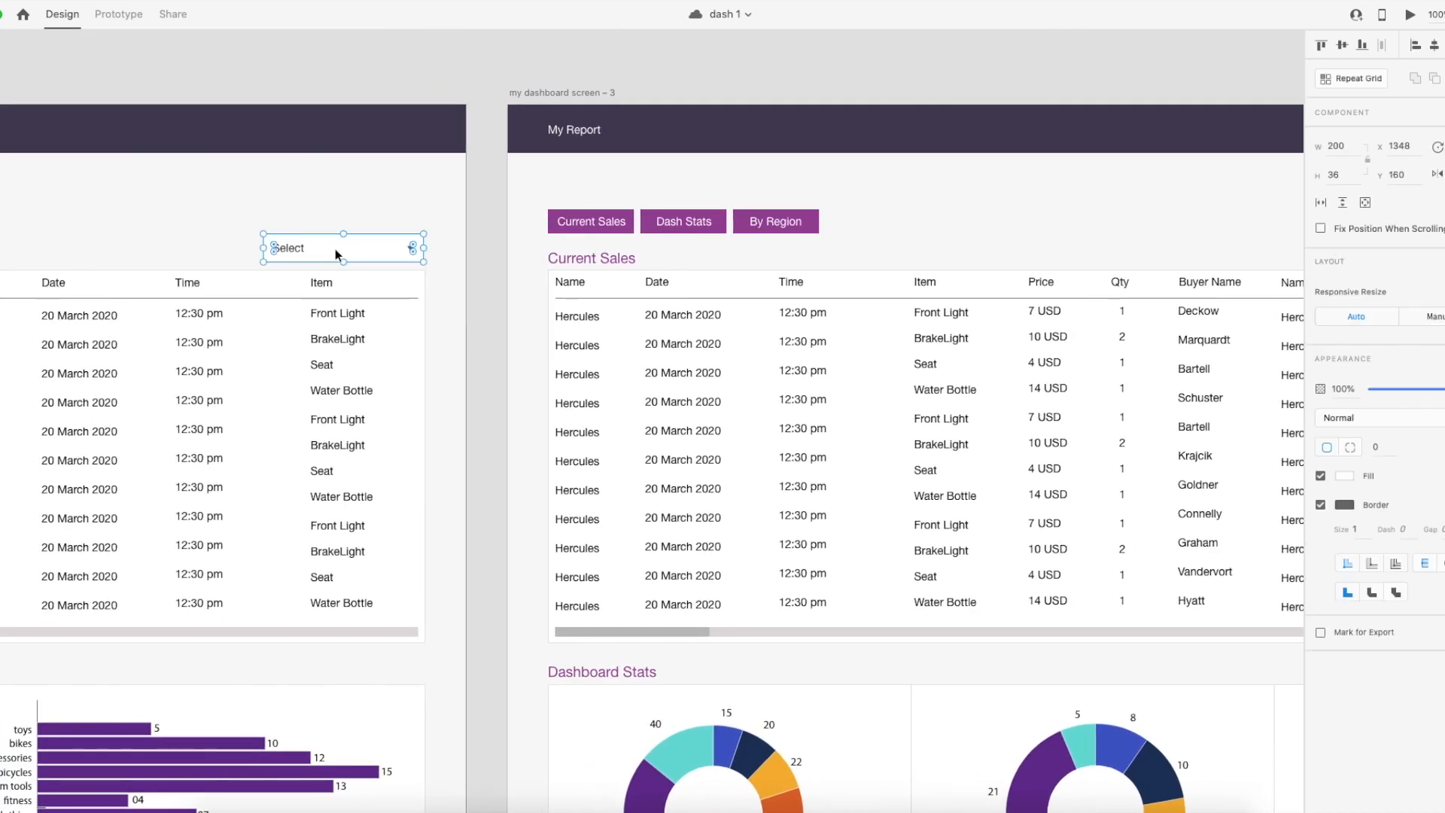
scroll(1106, 299, right, 10)
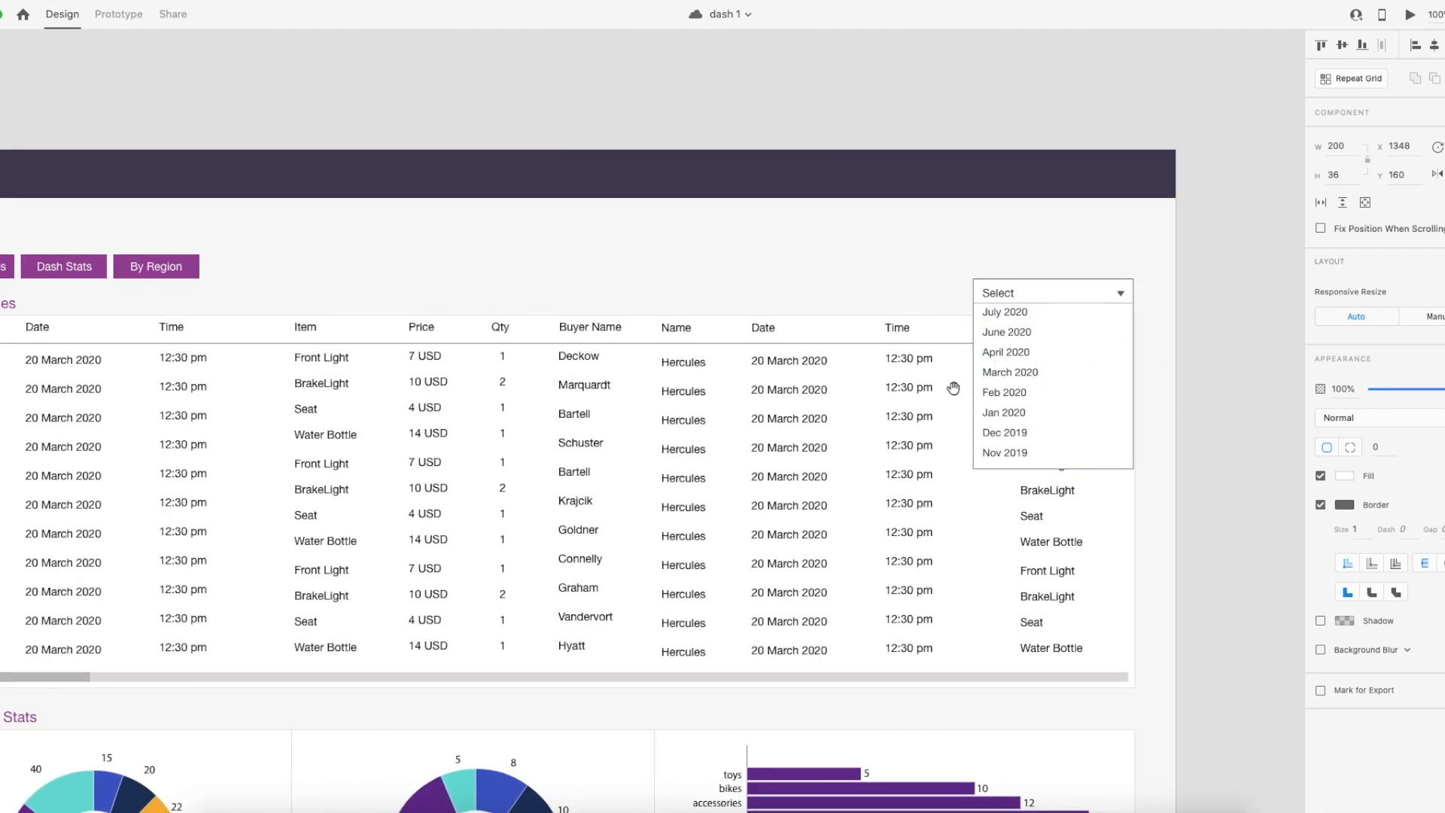
drag(513, 310, 994, 311)
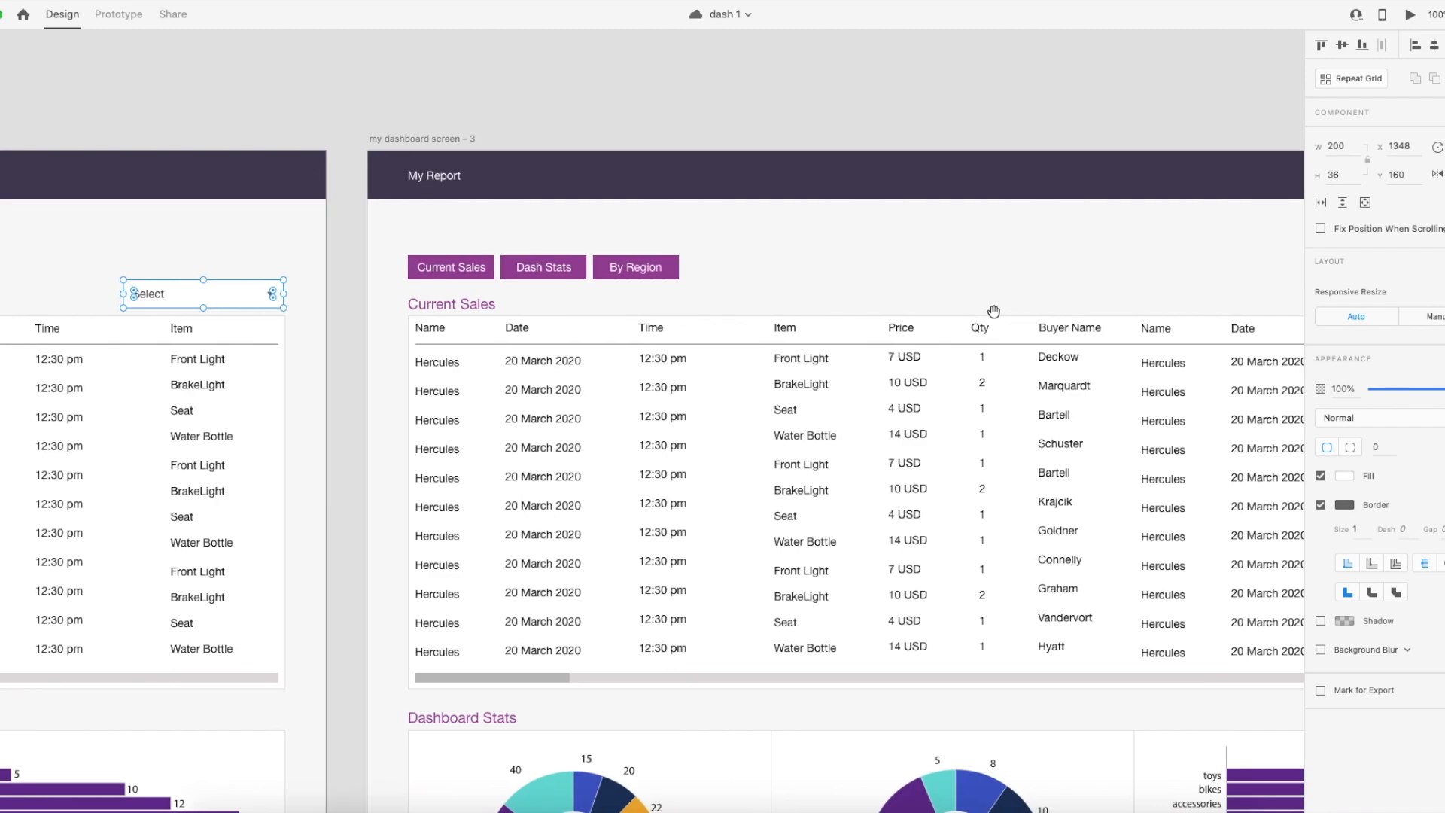
click(115, 18)
drag(284, 295, 1173, 300)
drag(834, 664, 770, 801)
drag(662, 619, 944, 586)
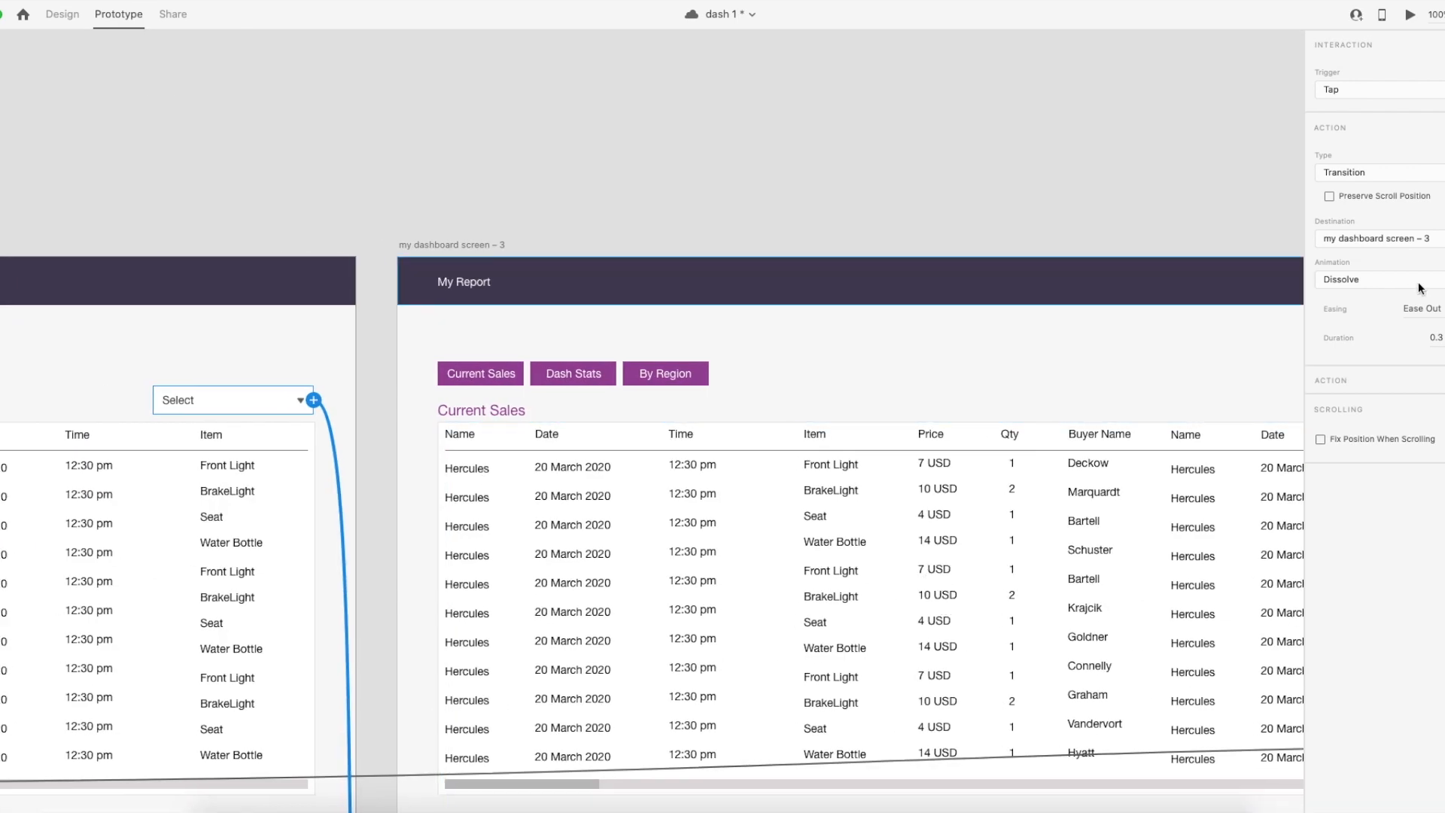
Change the closed Select box's interaction to Auto-Animate with Ease Out easing.
click(1397, 283)
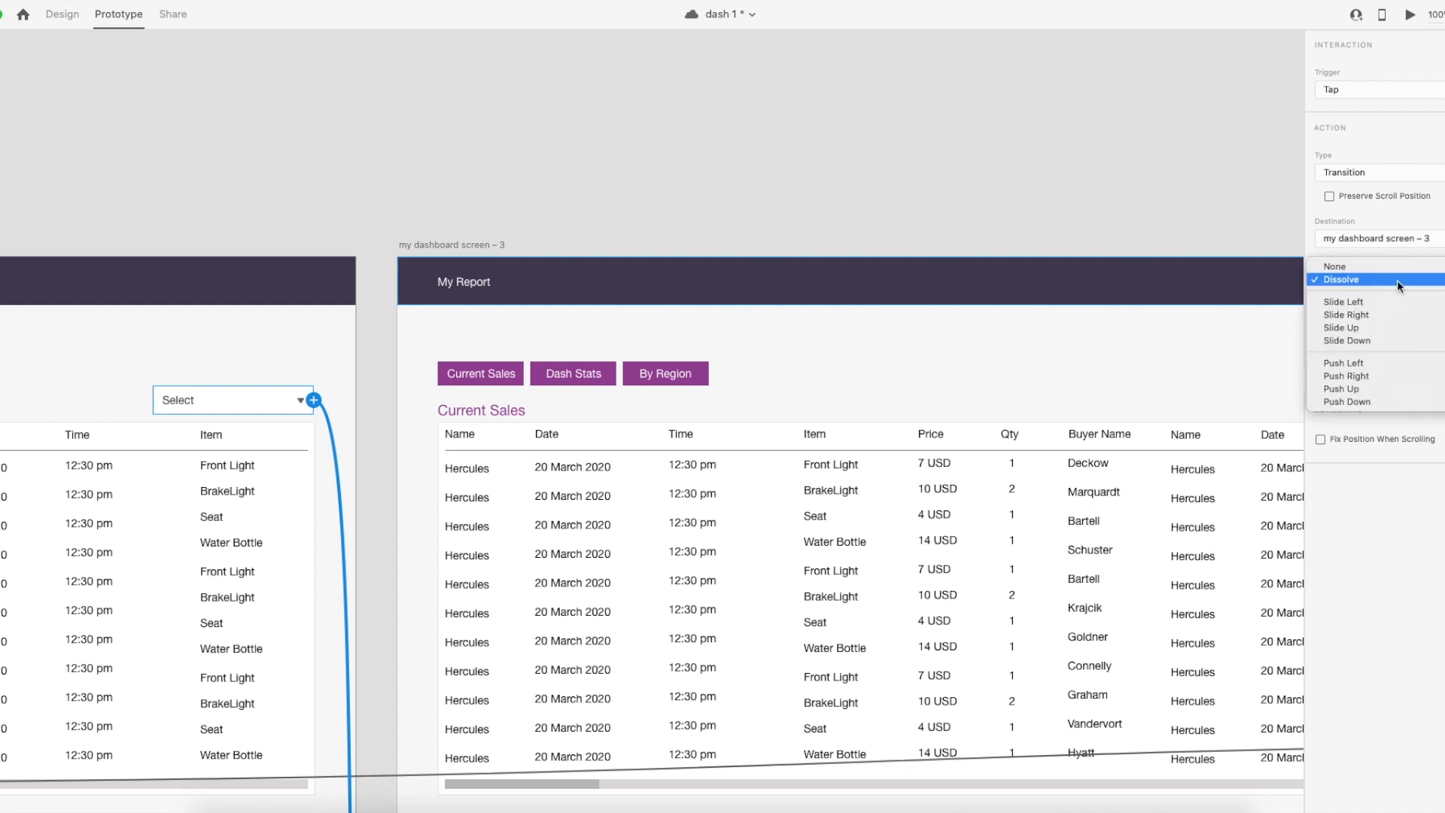
click(1397, 284)
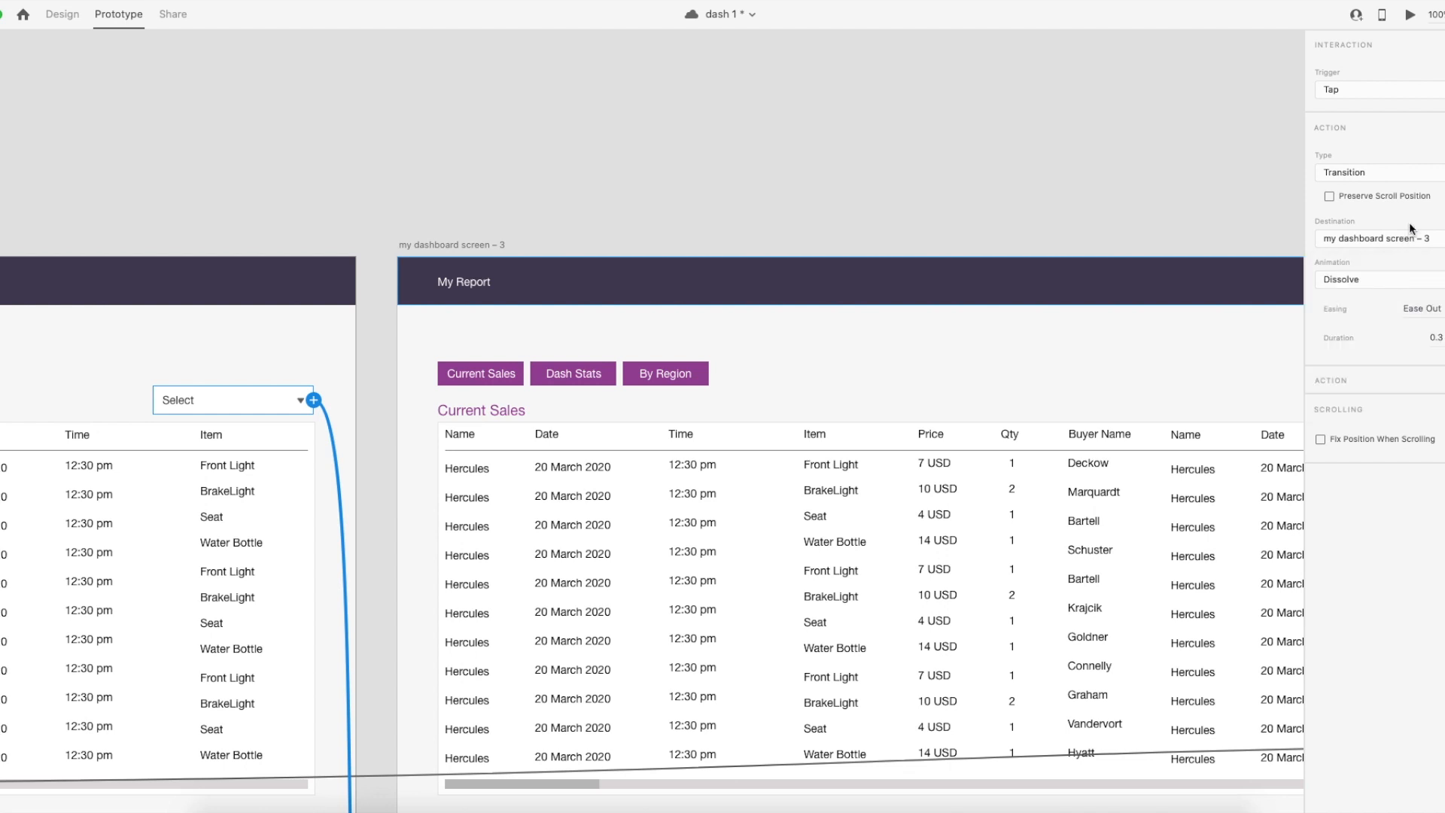
click(1389, 173)
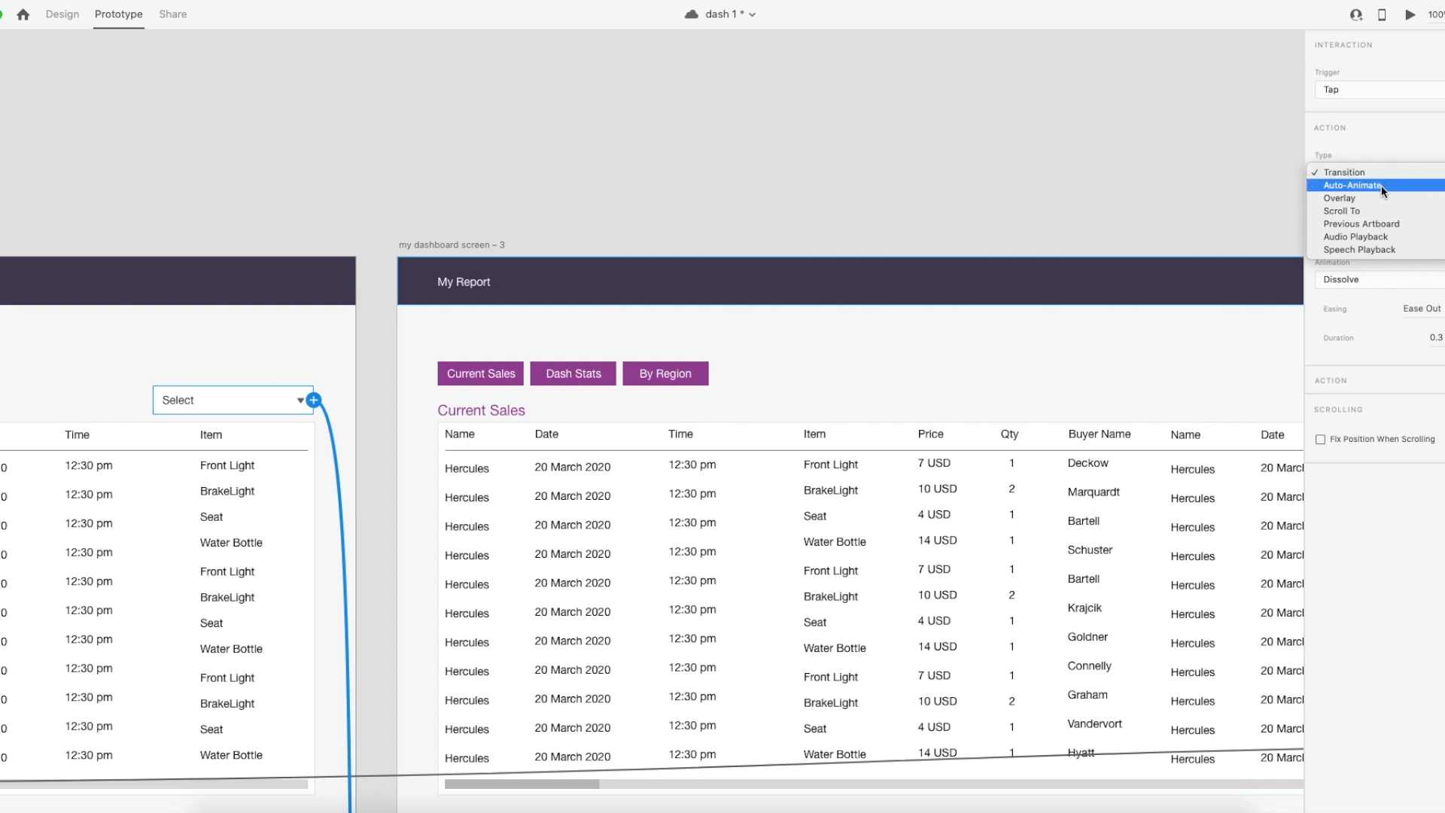
click(1380, 185)
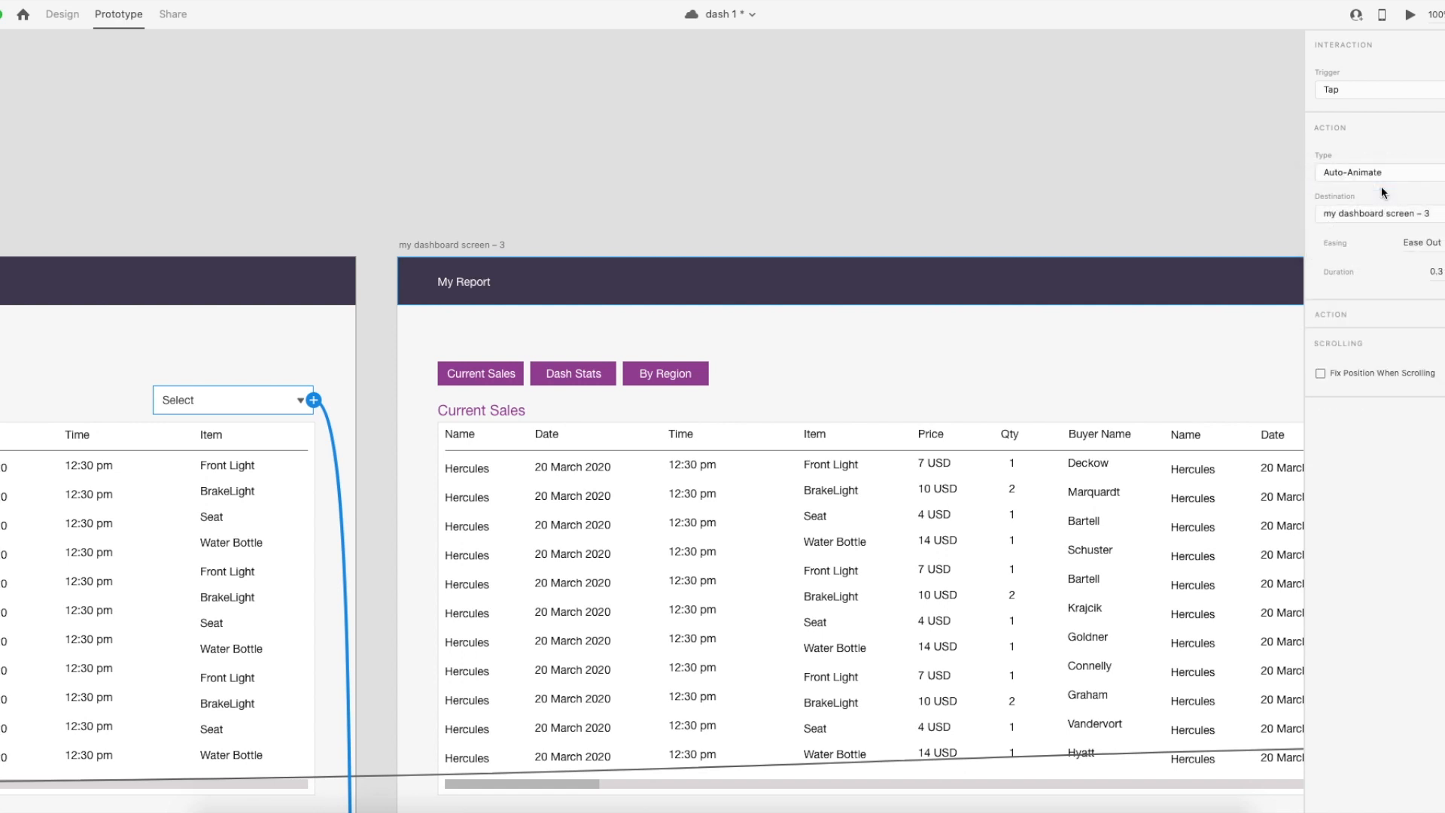
click(1430, 242)
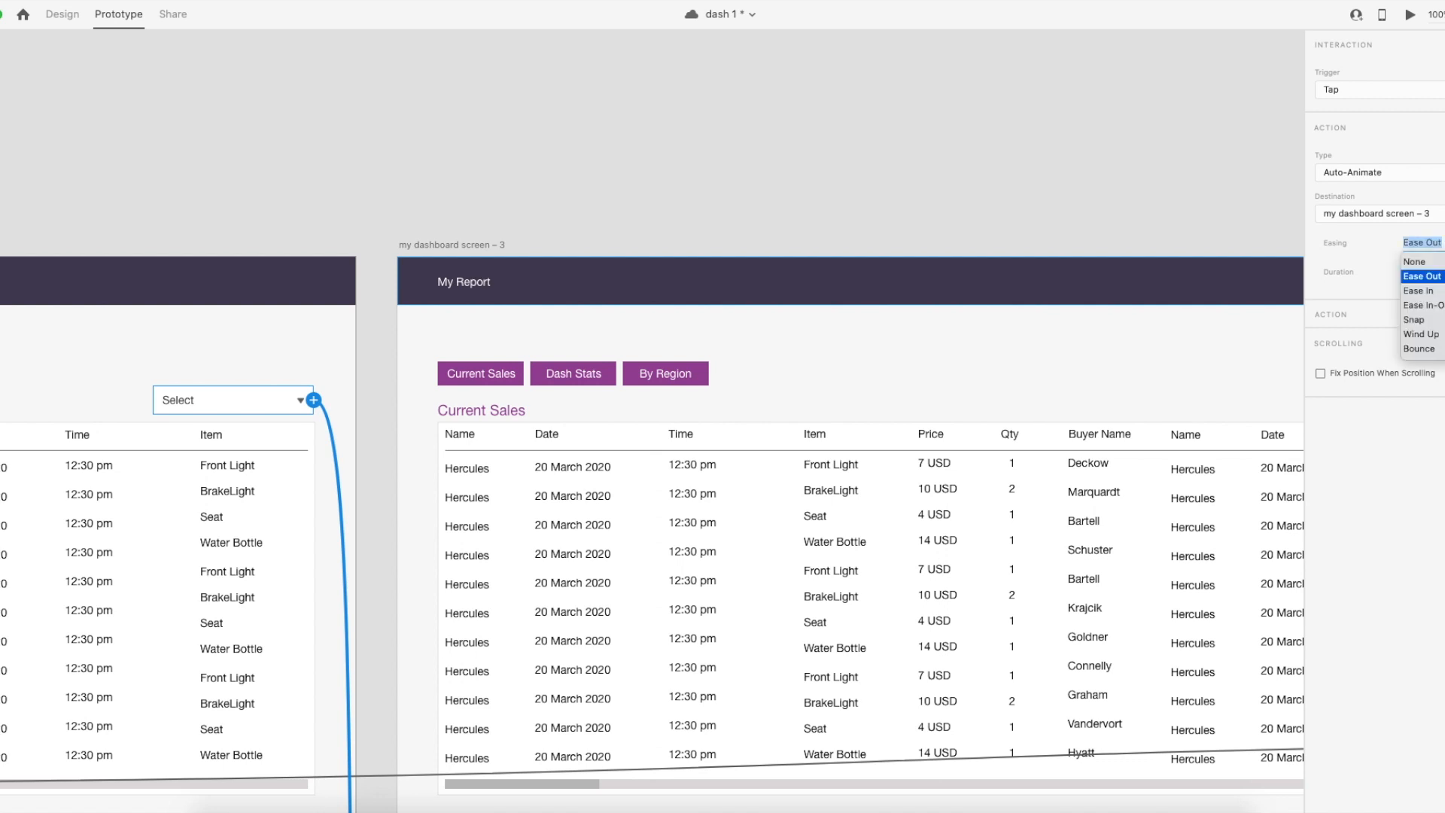
click(1441, 242)
click(1440, 276)
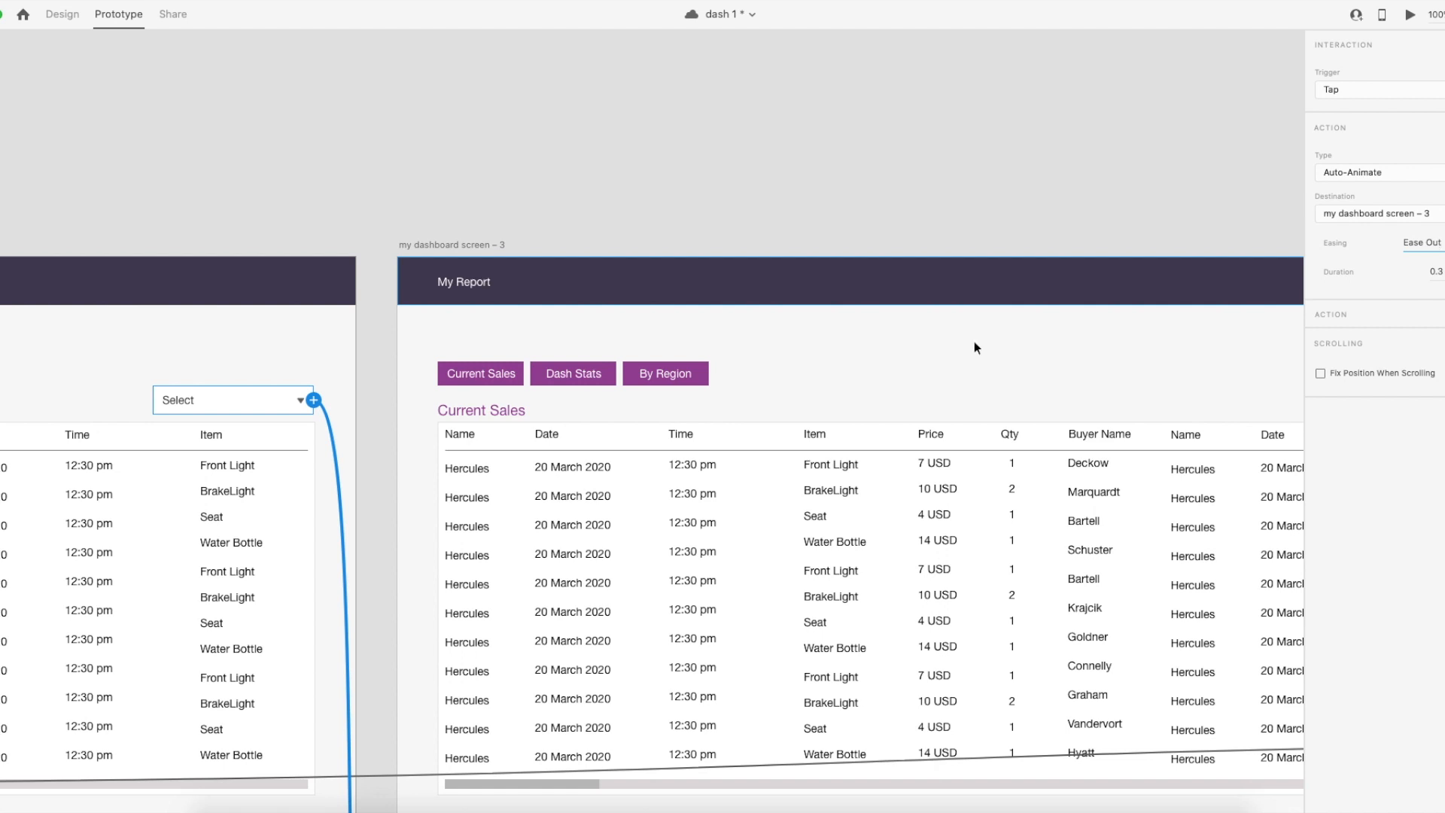
Preview the prototype from the closed-state artboard, test opening the Select drop-down, and close the preview.
click(416, 198)
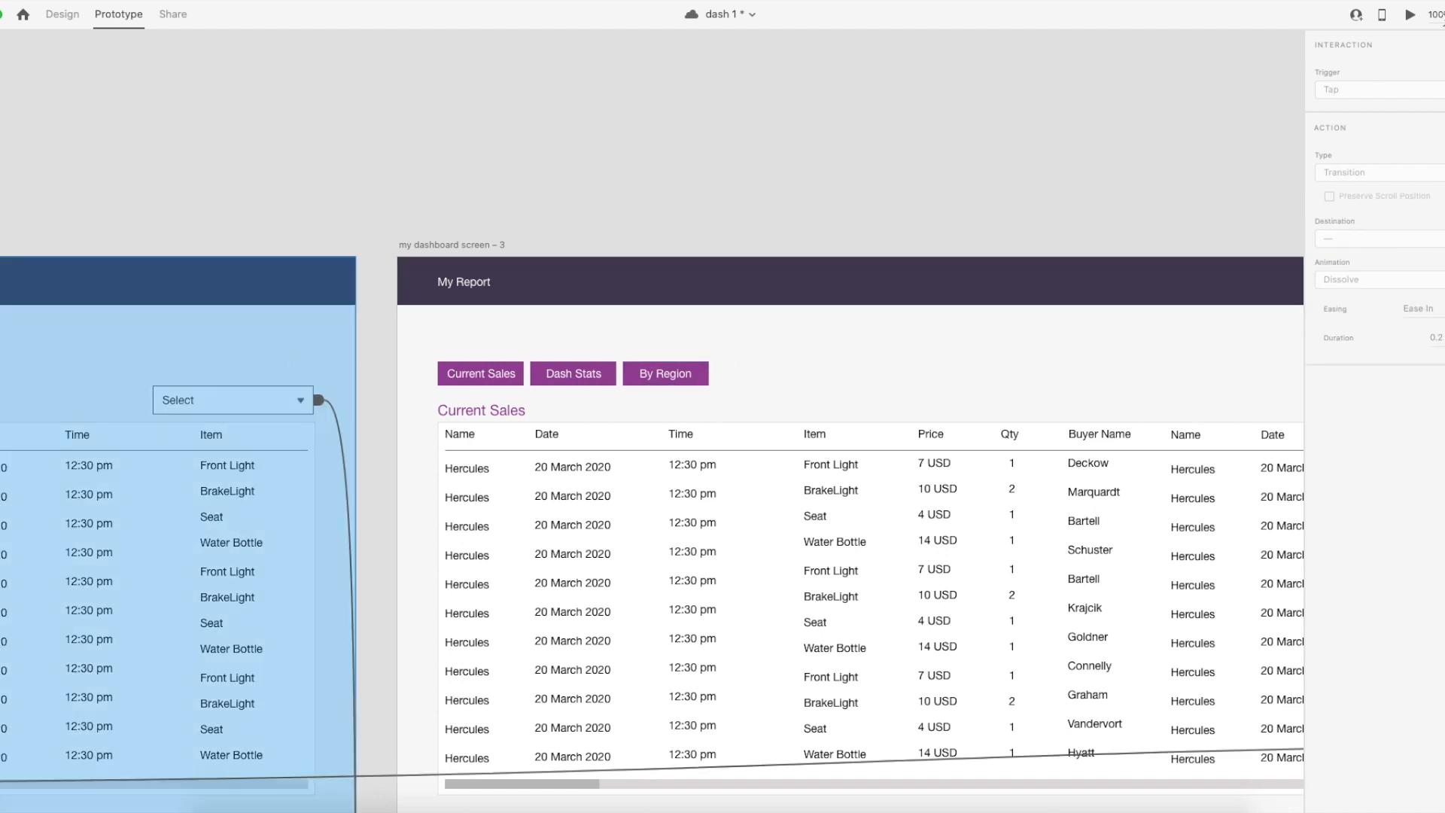
click(1410, 15)
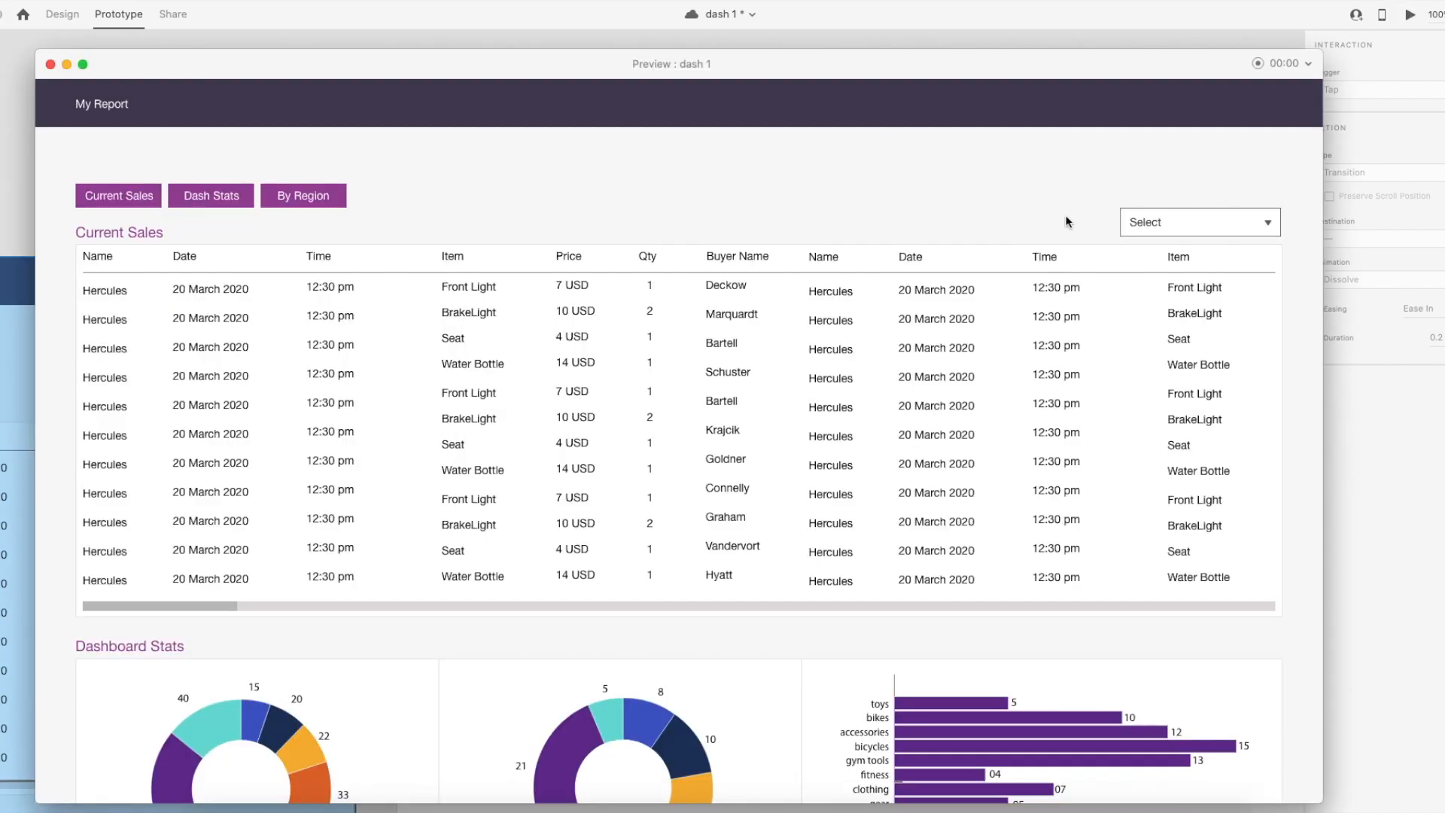
scroll(956, 292, down, 6)
scroll(956, 292, up, 6)
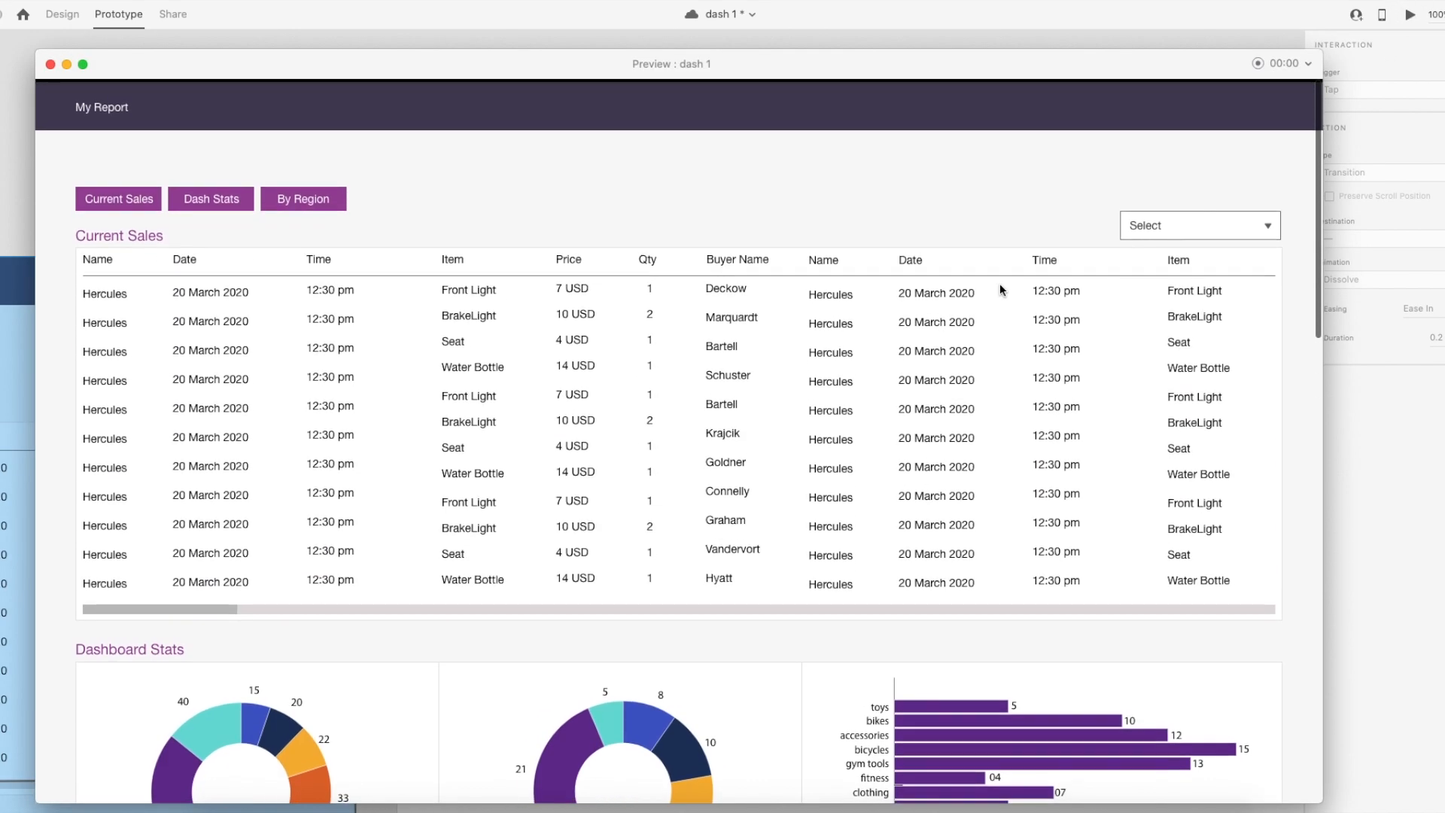
click(1231, 228)
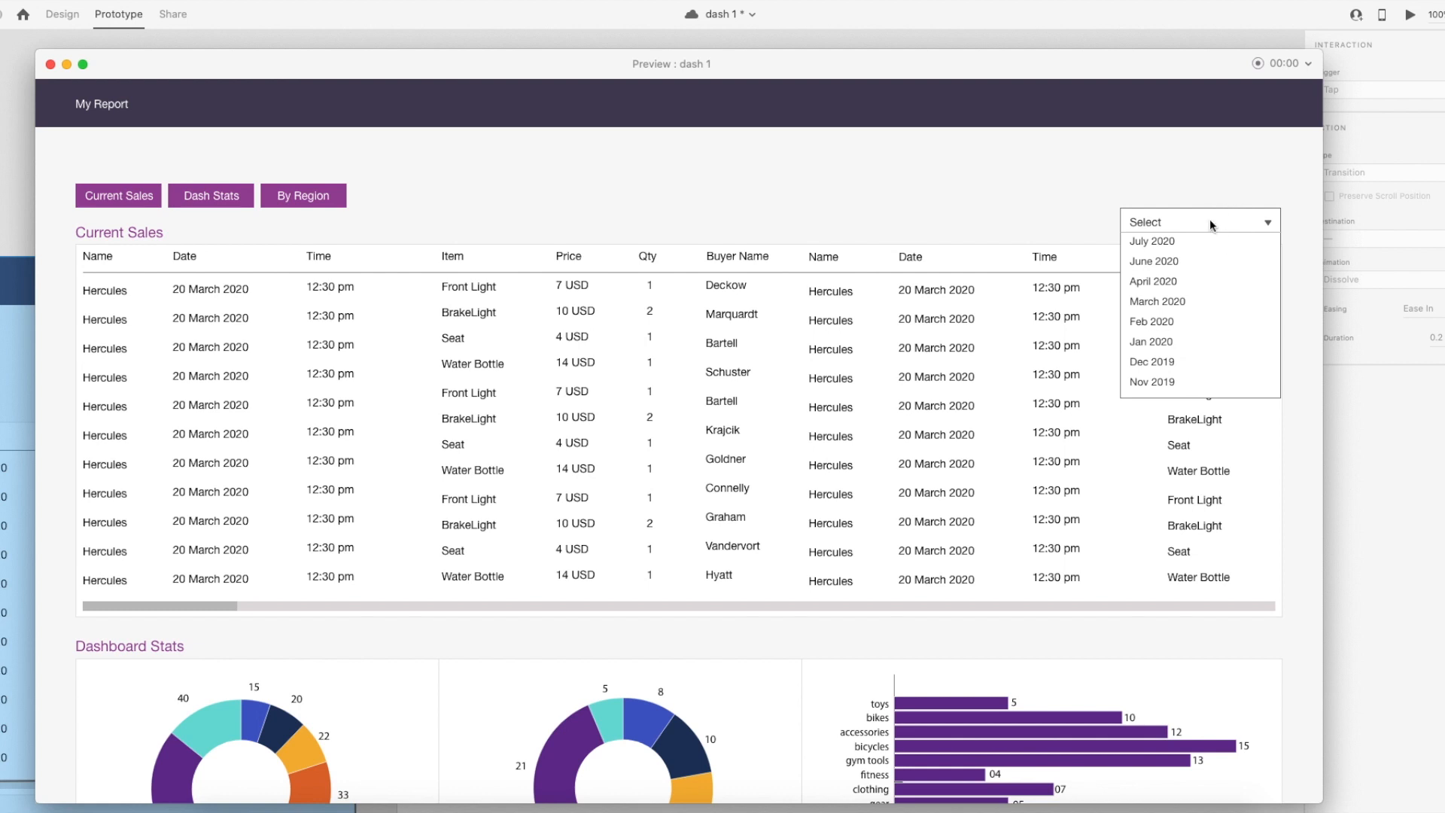
click(1225, 226)
click(50, 65)
Link the opened drop-down on my dashboard screen – 3 back to the artboard my dashboard screen.
scroll(833, 320, right, 6)
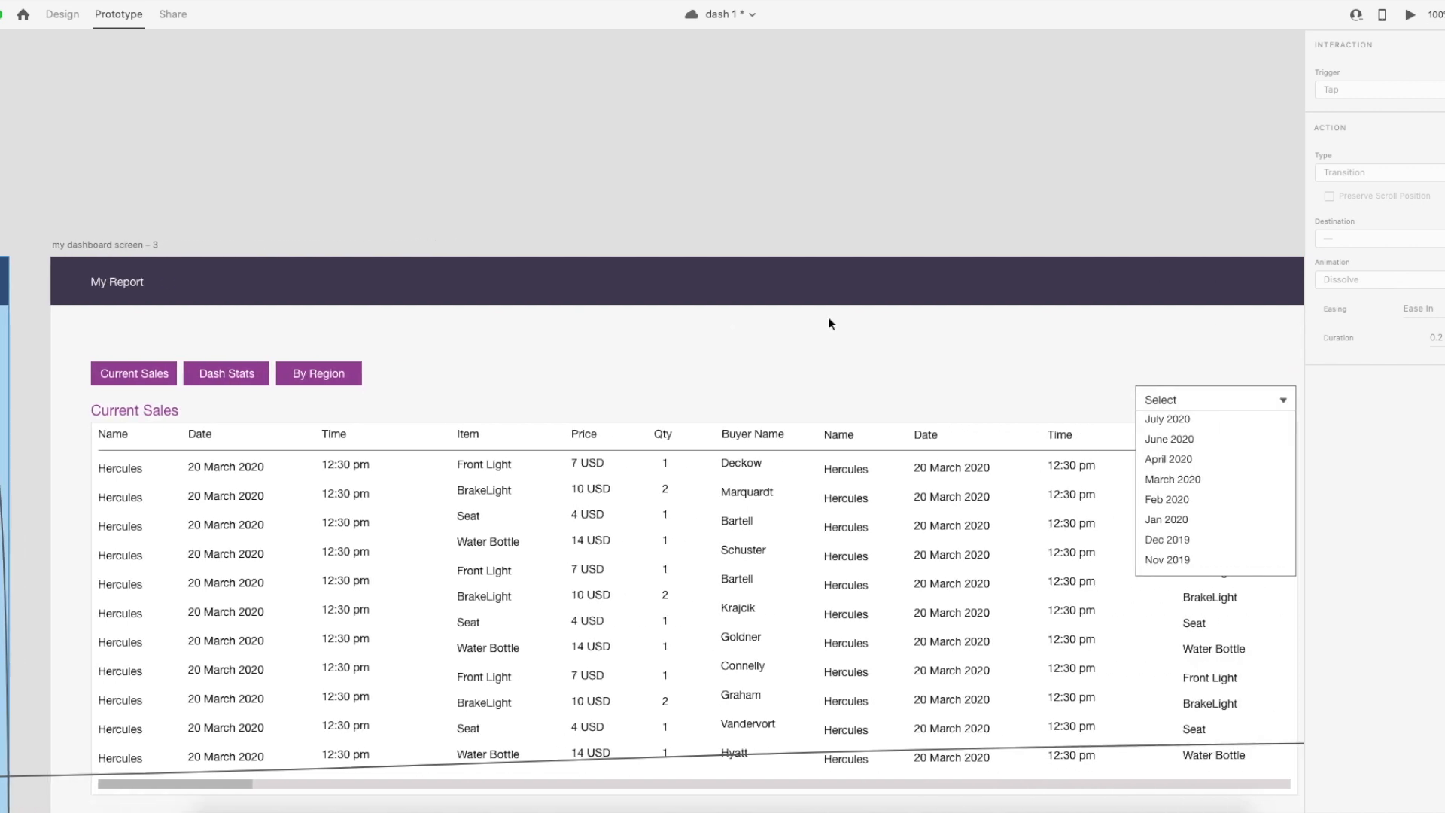
click(1120, 460)
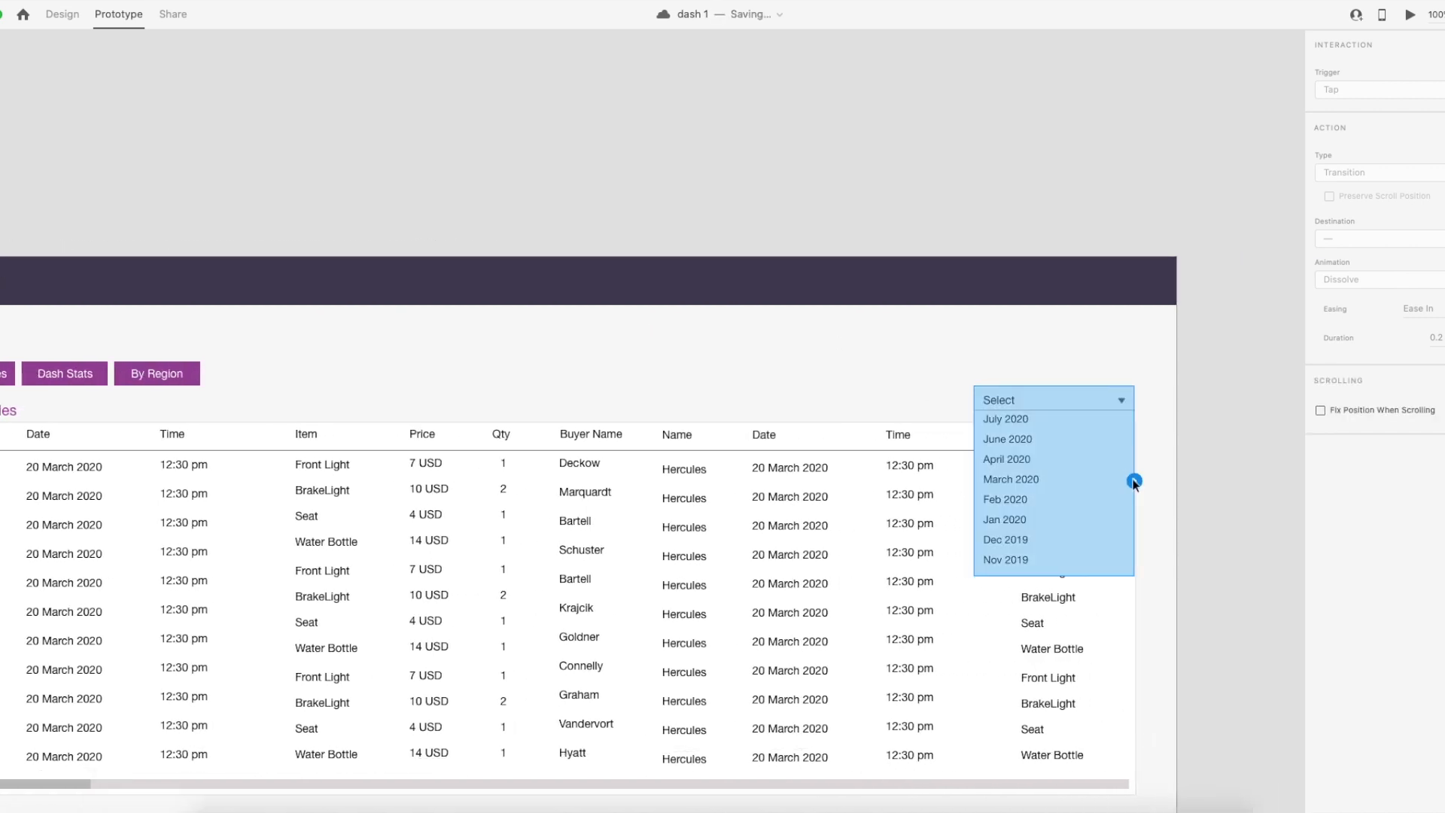
drag(1135, 481, 164, 427)
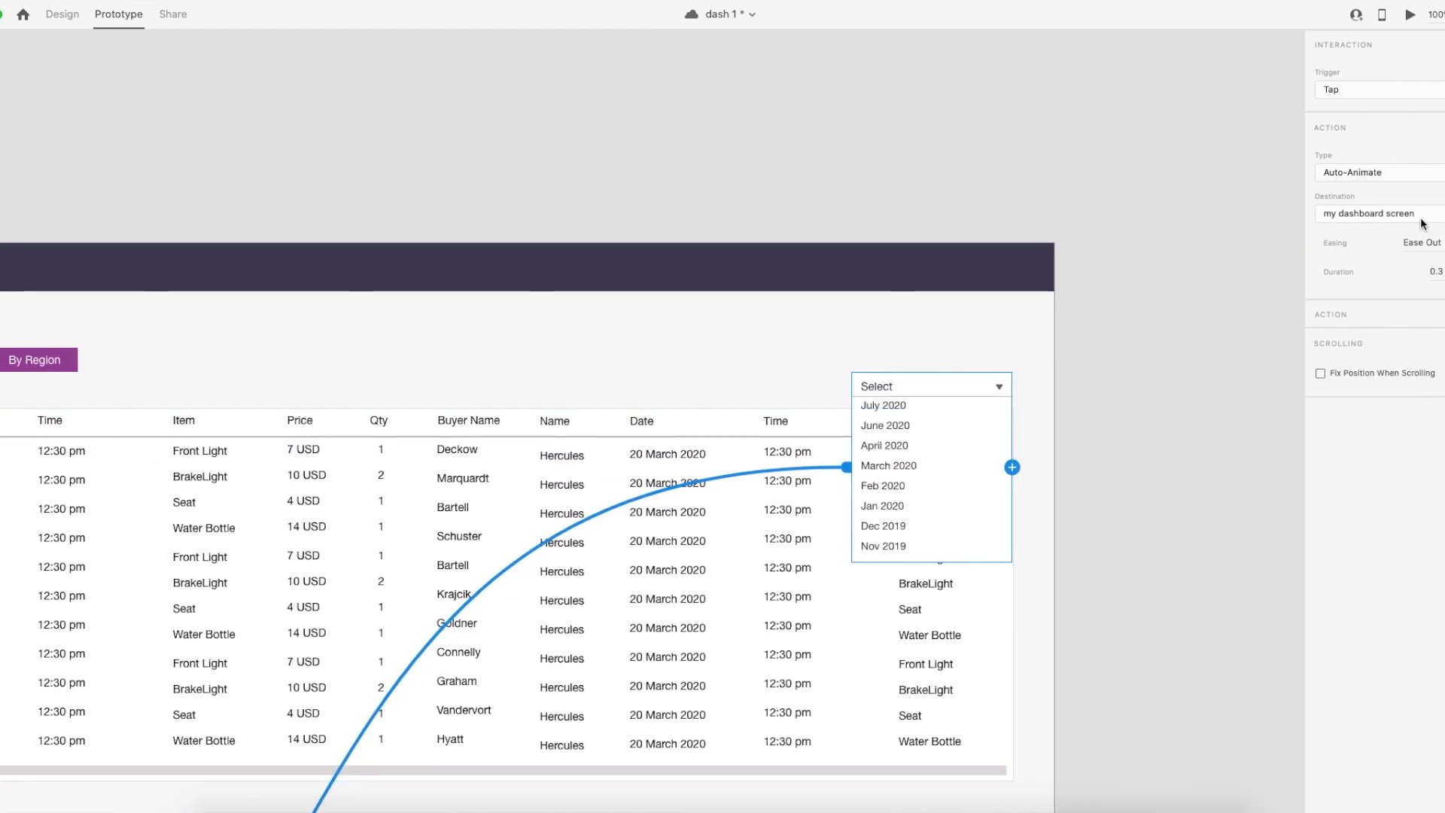
Keep Auto-Animate for the opened drop-down's interaction and set its easing to Wind Up.
click(1362, 173)
click(1361, 173)
click(1440, 243)
click(1423, 242)
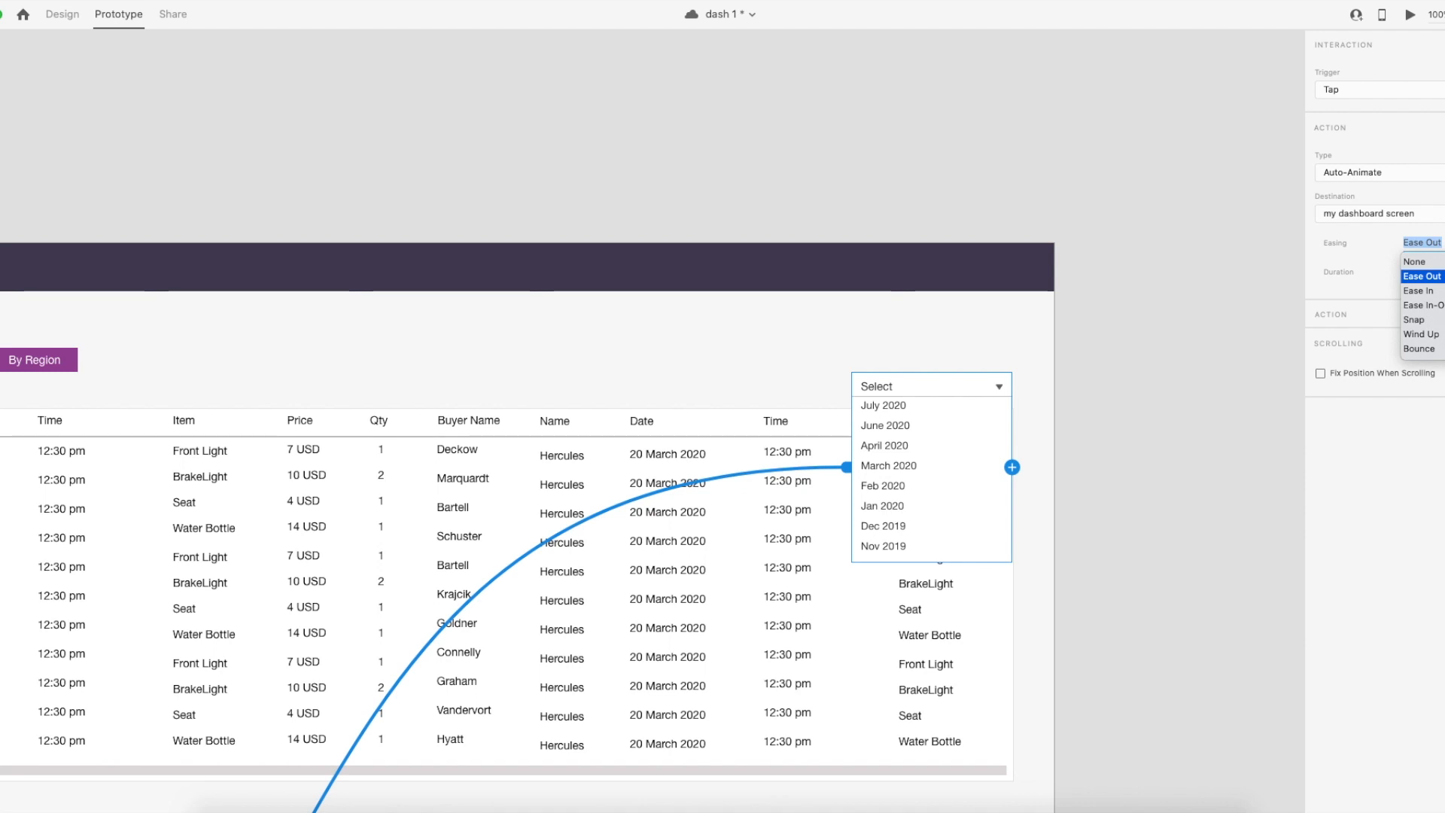
click(1422, 334)
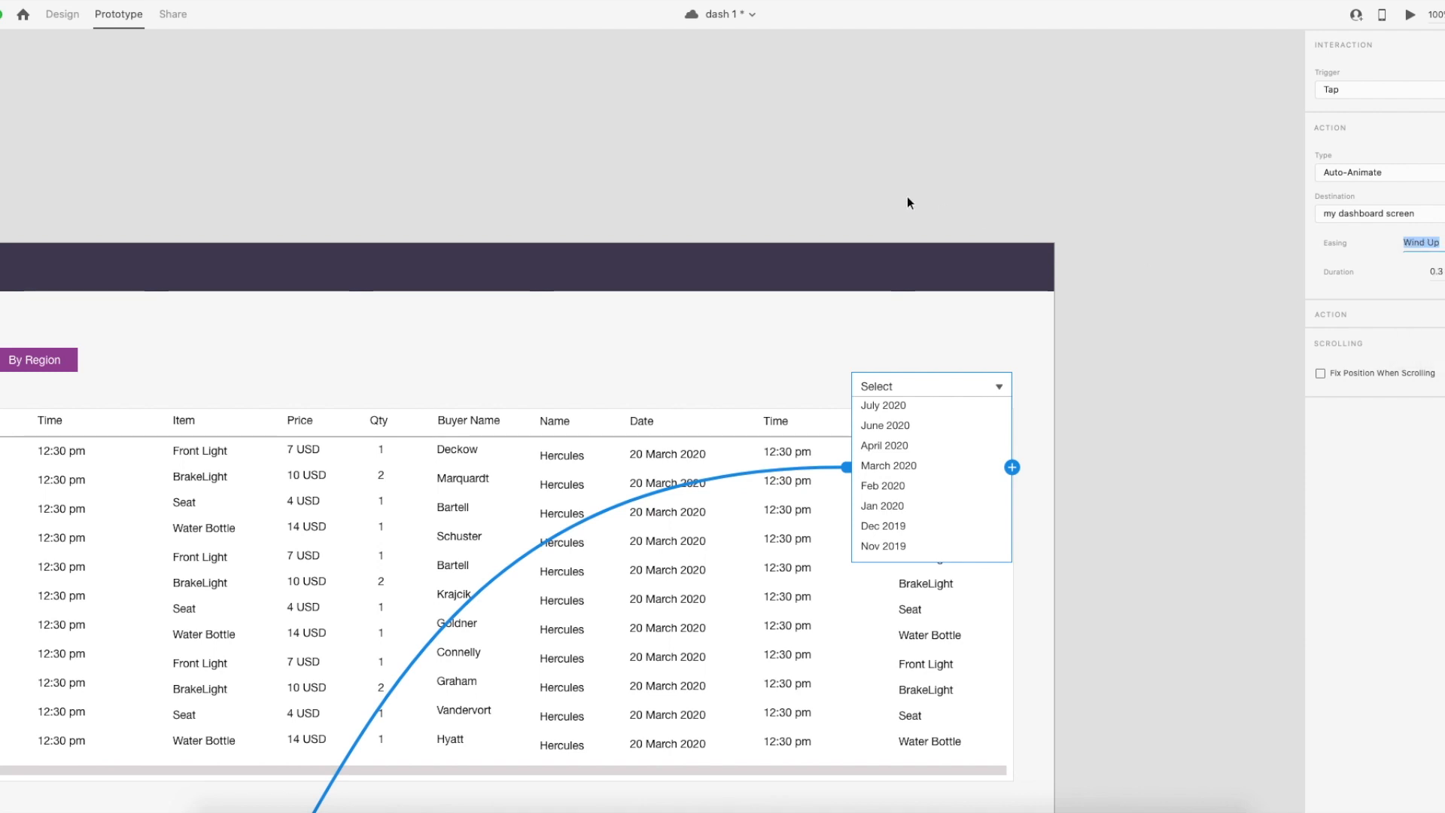
Preview from my dashboard screen – 3, repeatedly toggle the Select drop-down closed and open, and close the preview.
scroll(946, 212, left, 10)
scroll(770, 209, right, 5)
click(1043, 271)
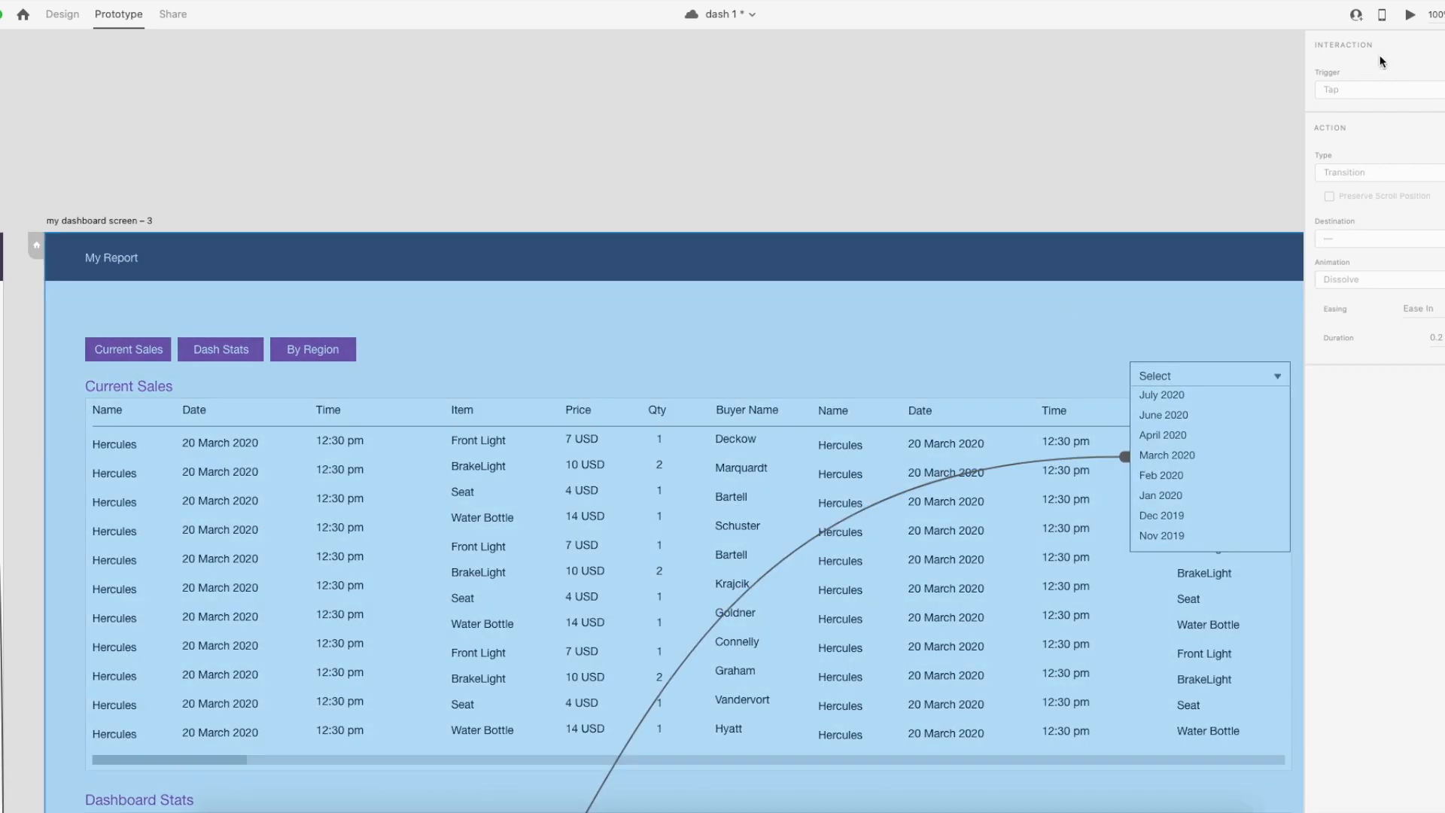
click(1411, 15)
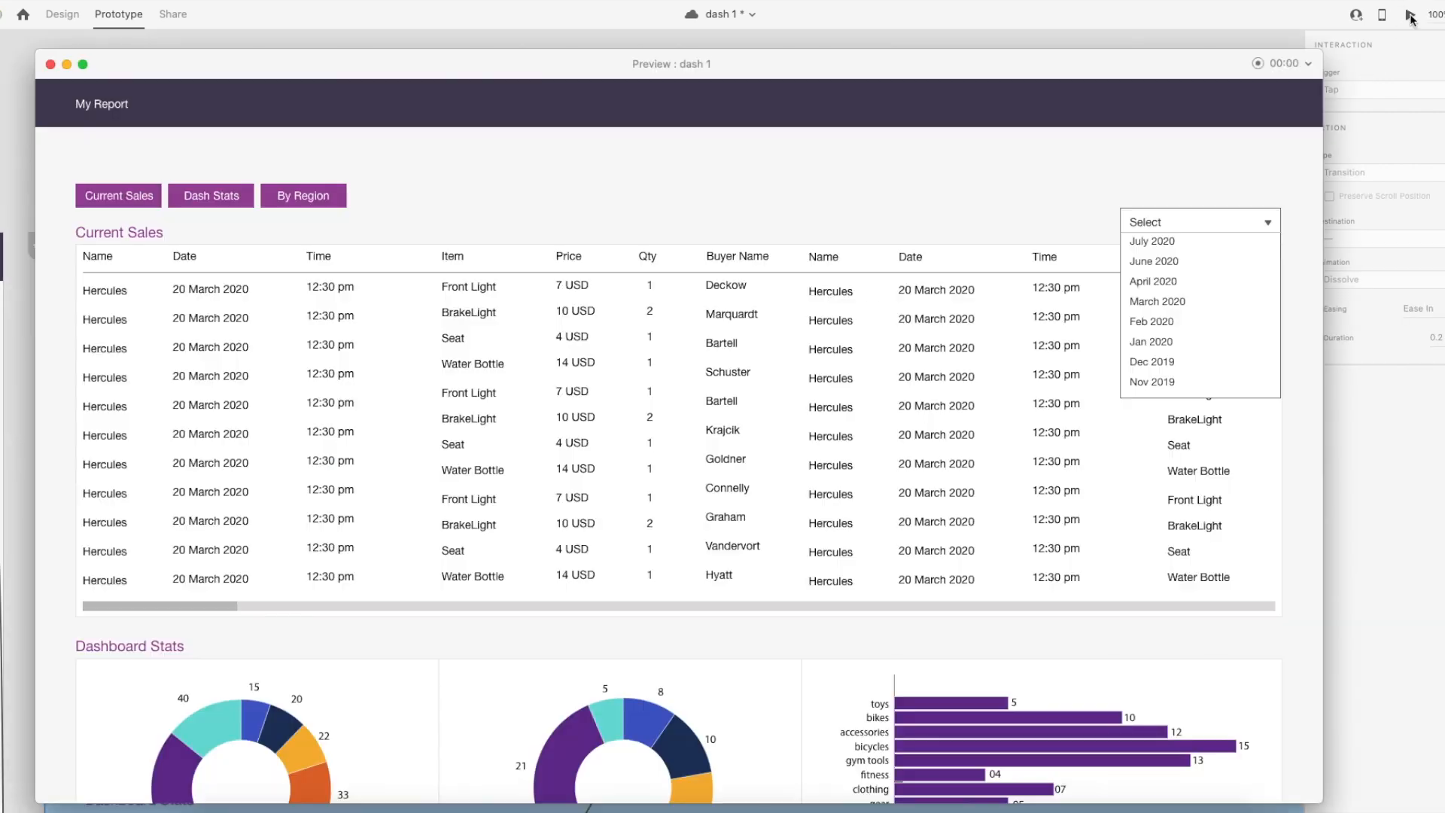
click(1199, 231)
click(1199, 230)
click(1199, 230)
click(1199, 230)
click(1201, 232)
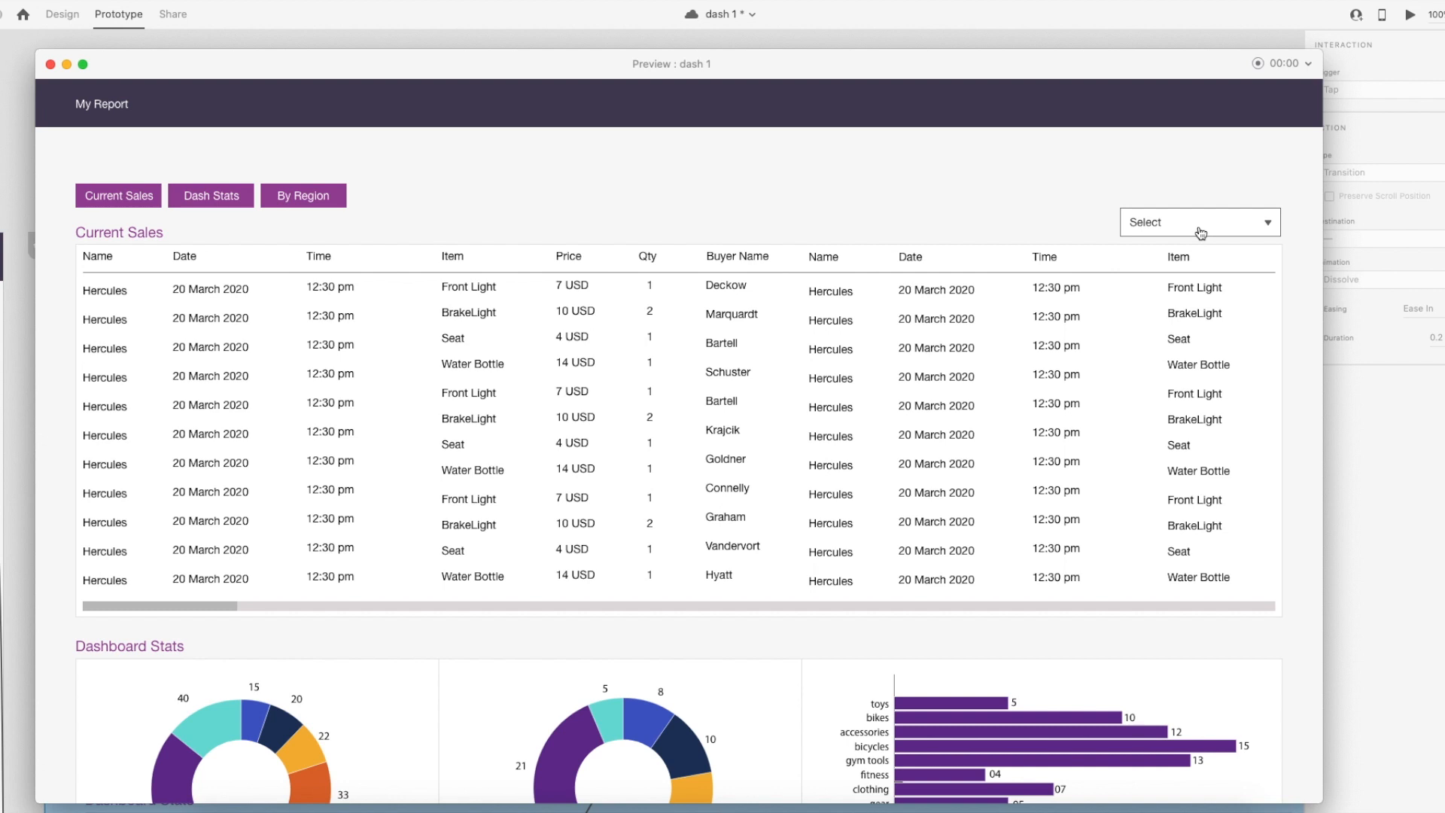
click(50, 64)
Set the easing of the closed Select box's Auto-Animate interaction to Snap.
scroll(400, 242, left, 10)
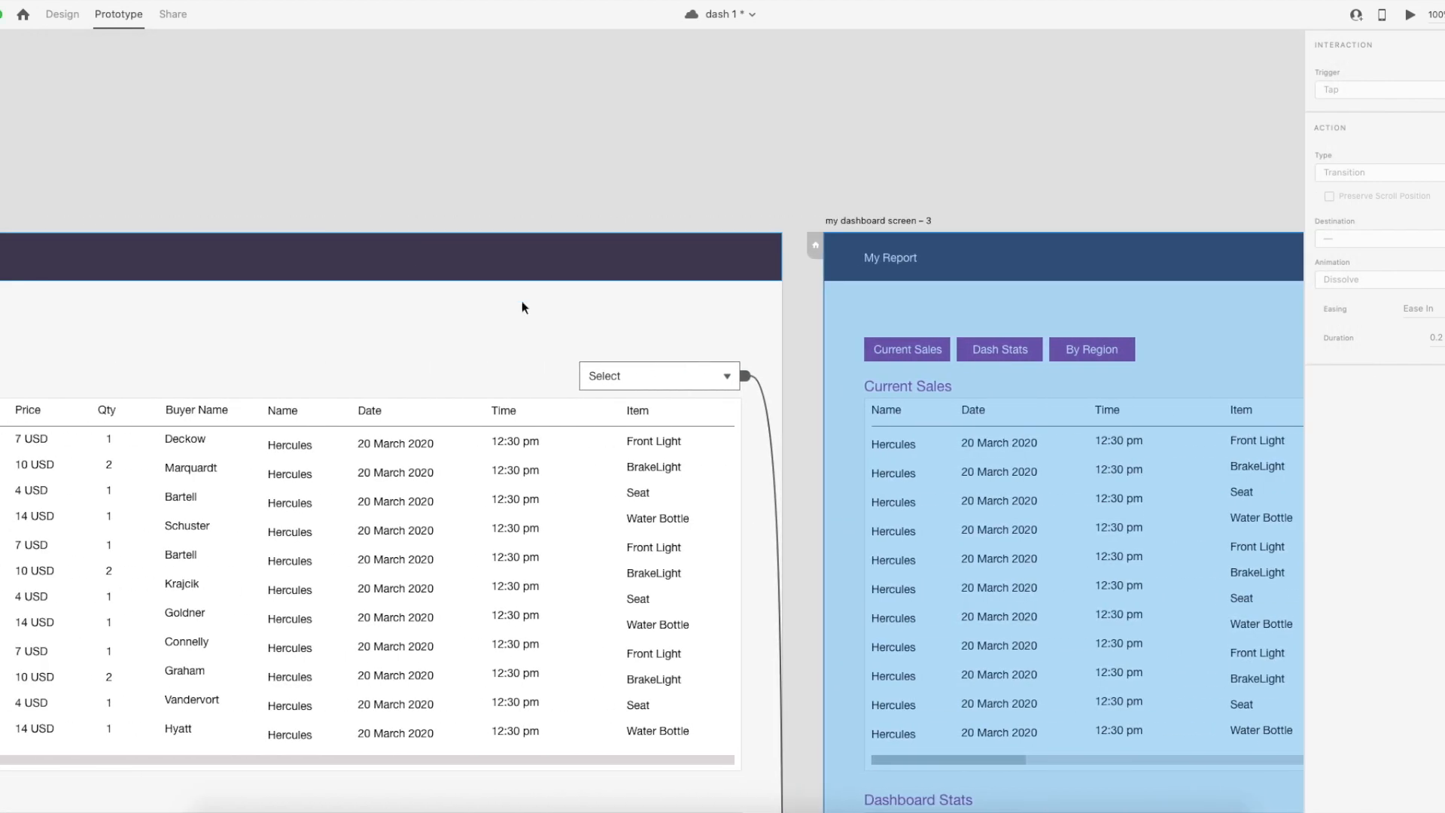
click(659, 377)
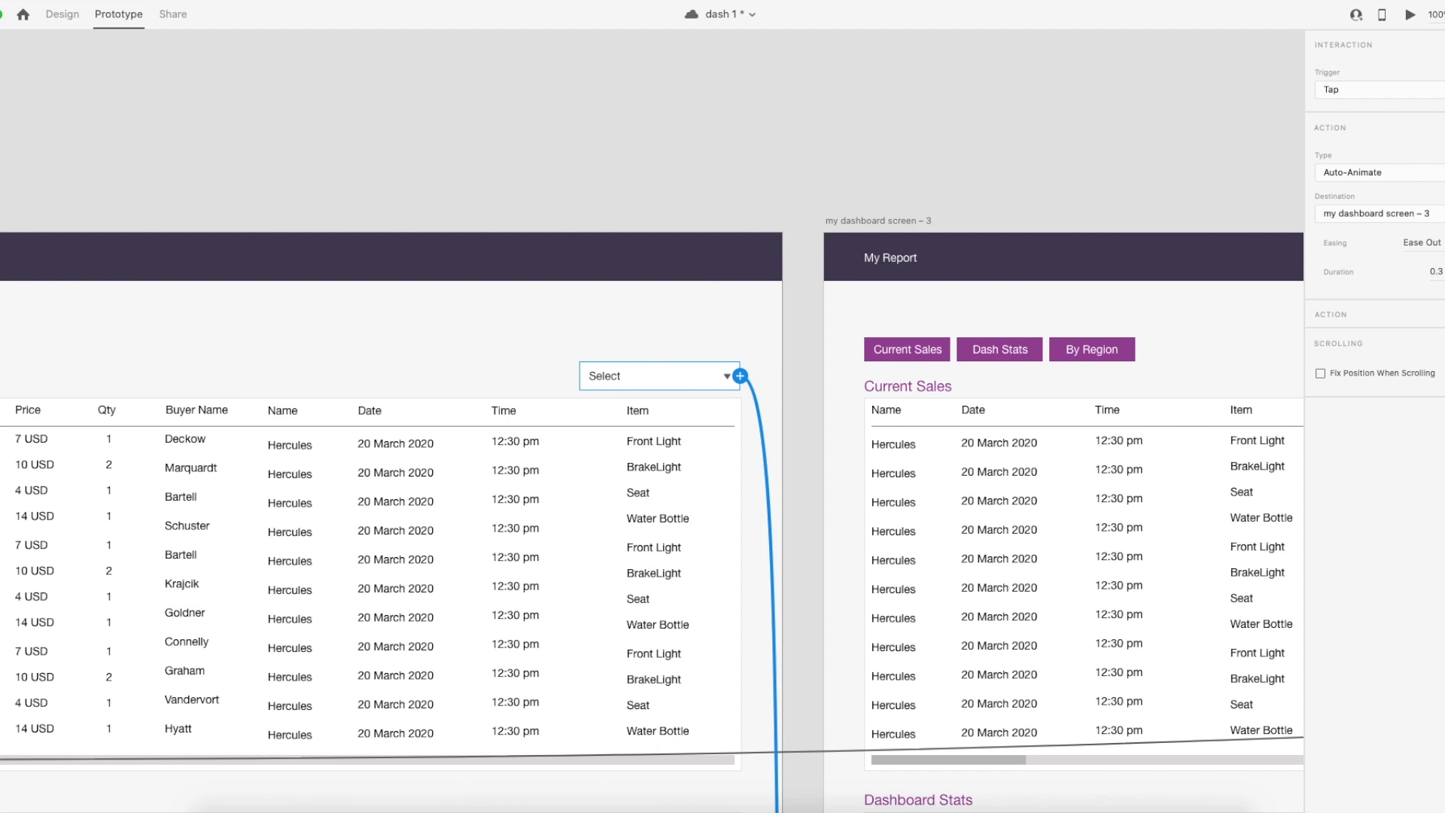
click(1422, 242)
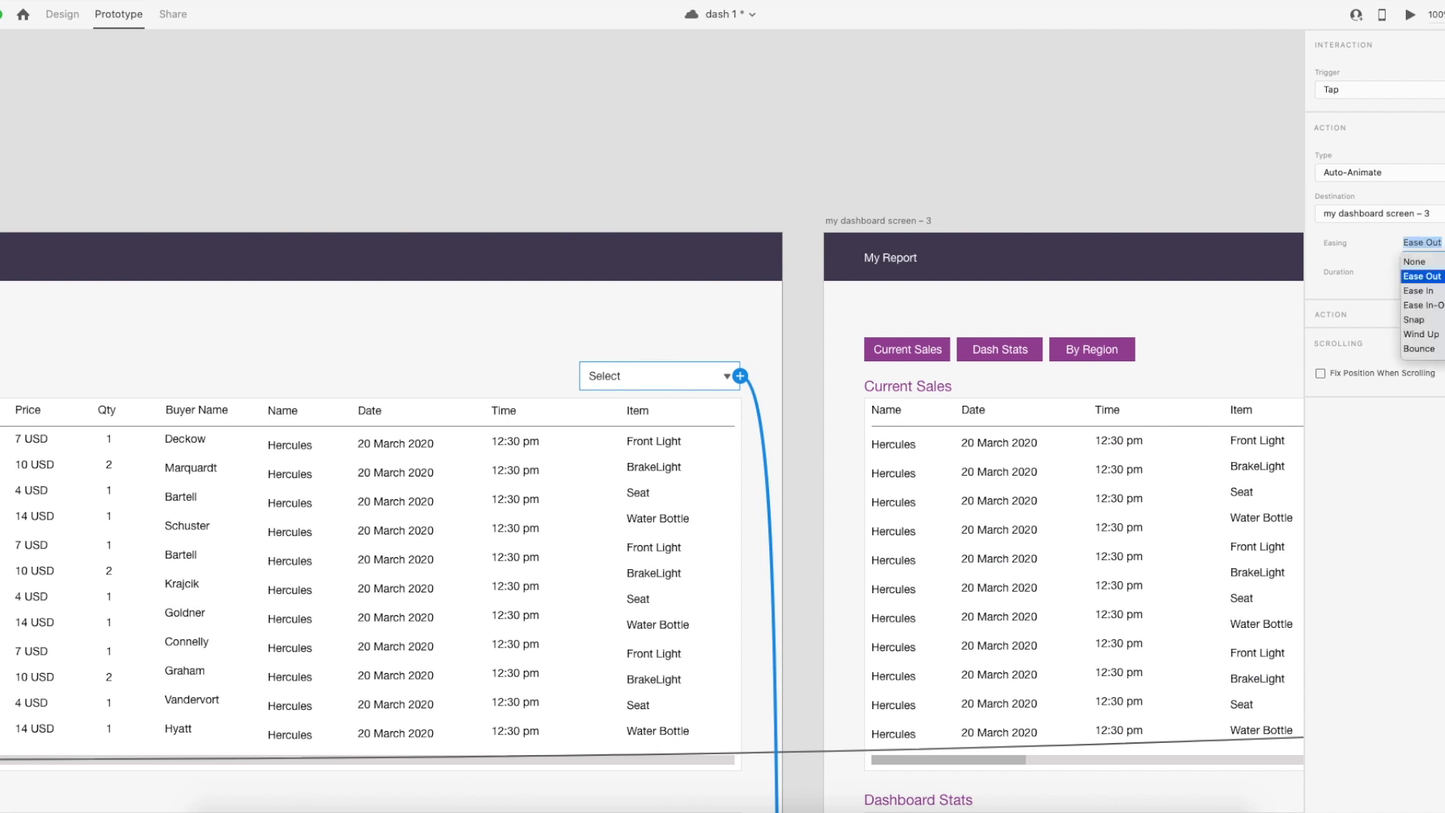
click(1422, 323)
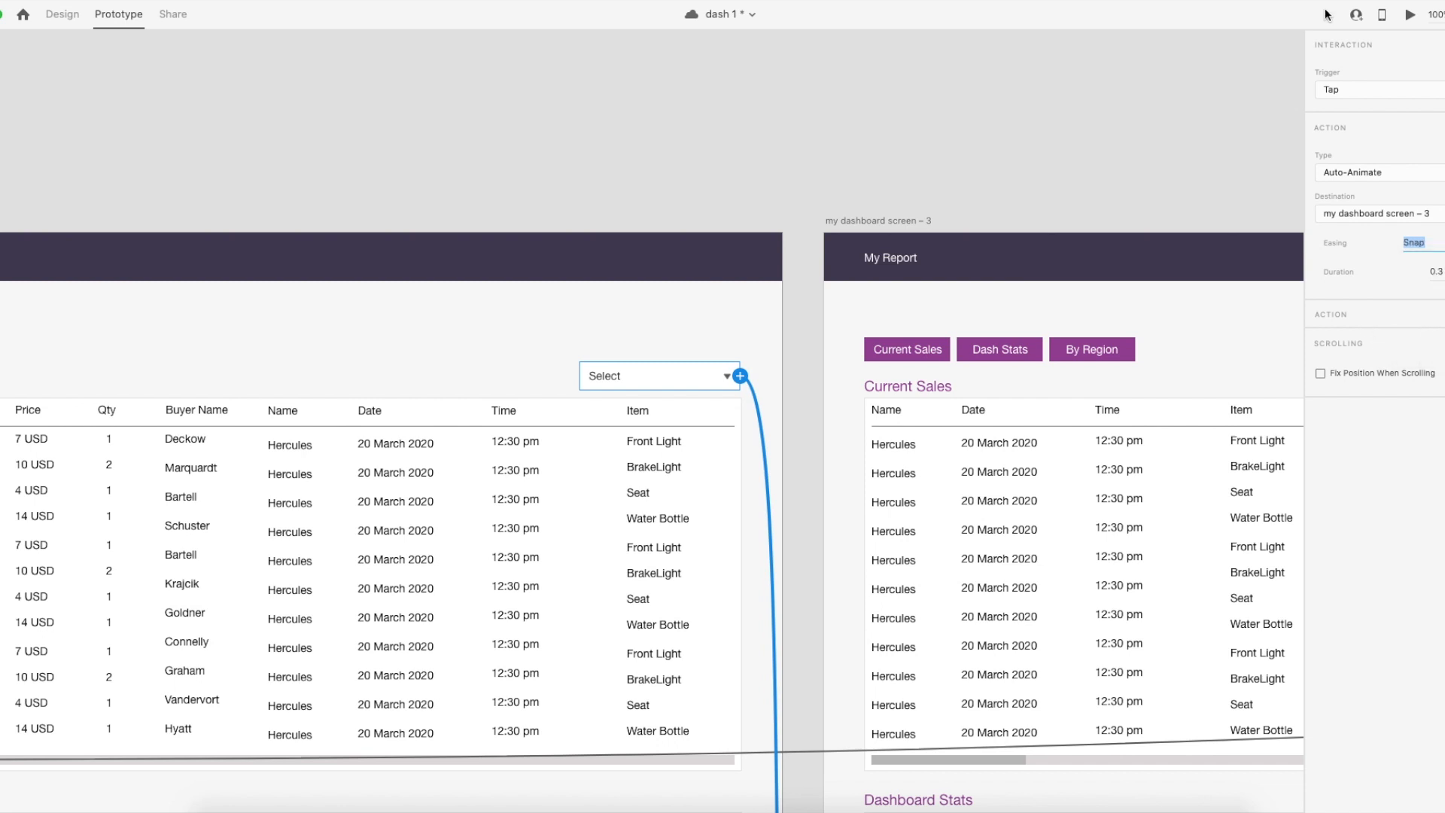
Preview the prototype from the home screen, go to Transaction, and repeatedly open and close the dashboard's Select drop-down.
key(Escape)
click(1411, 17)
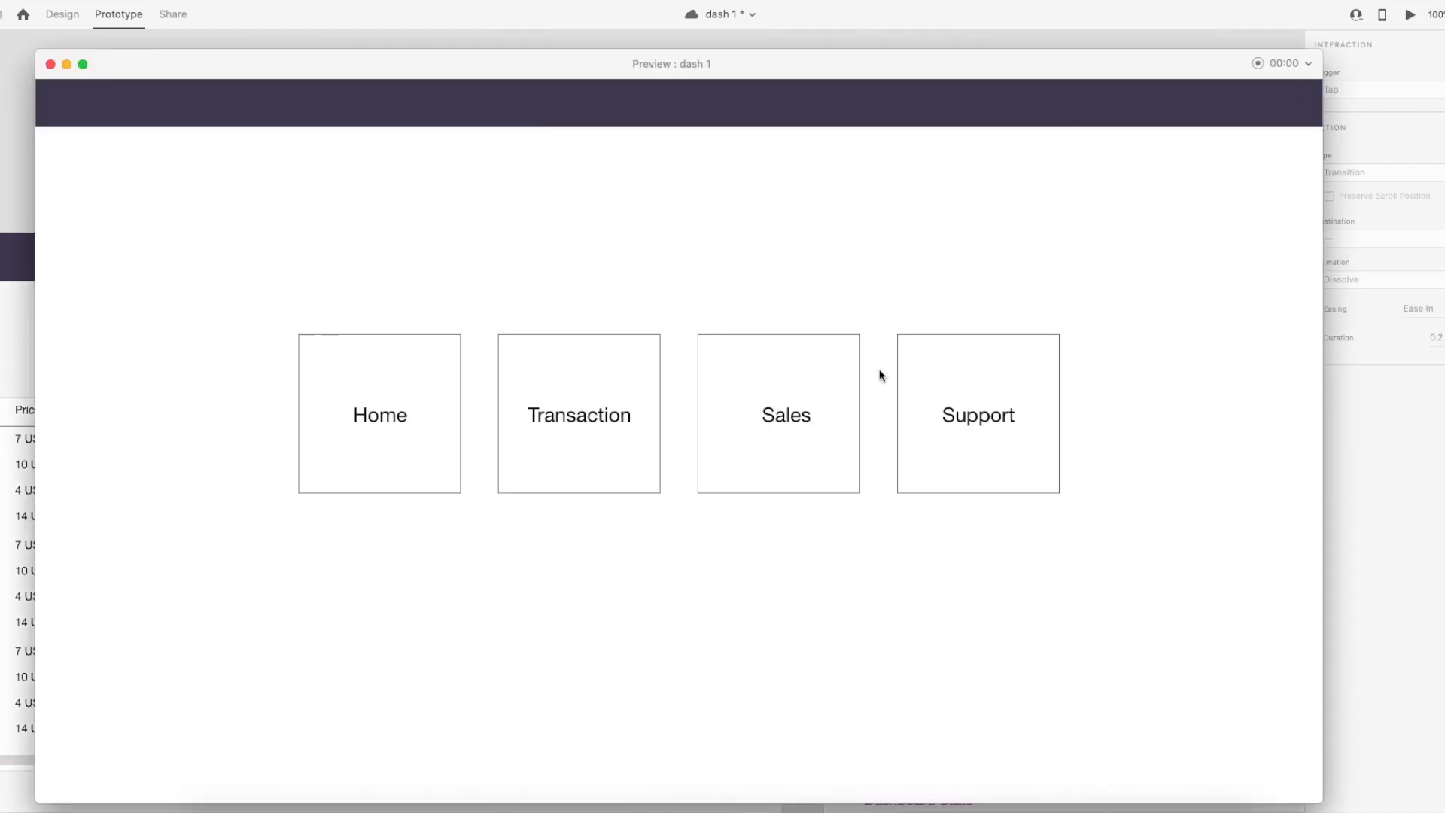
click(632, 412)
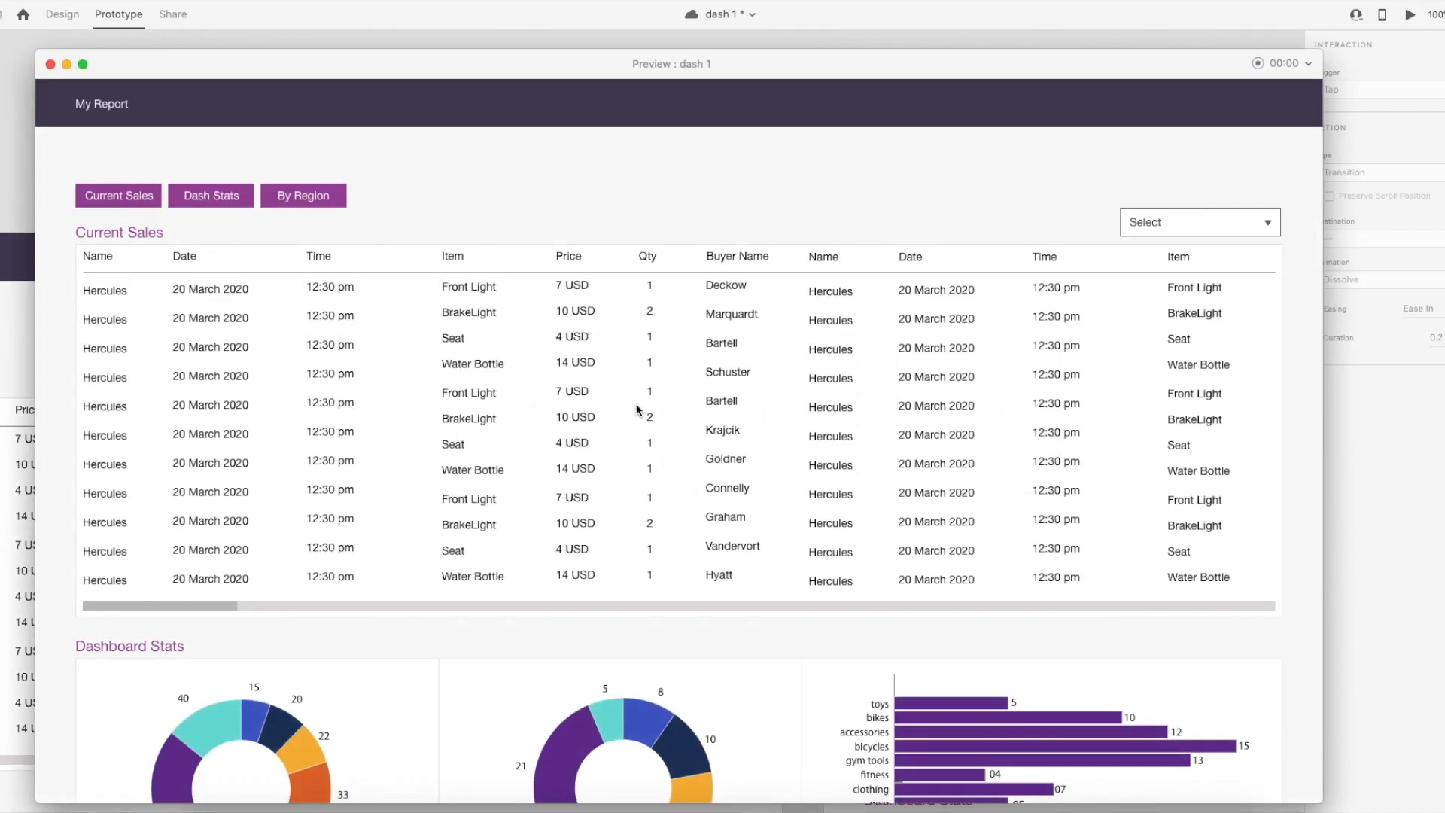
click(1200, 229)
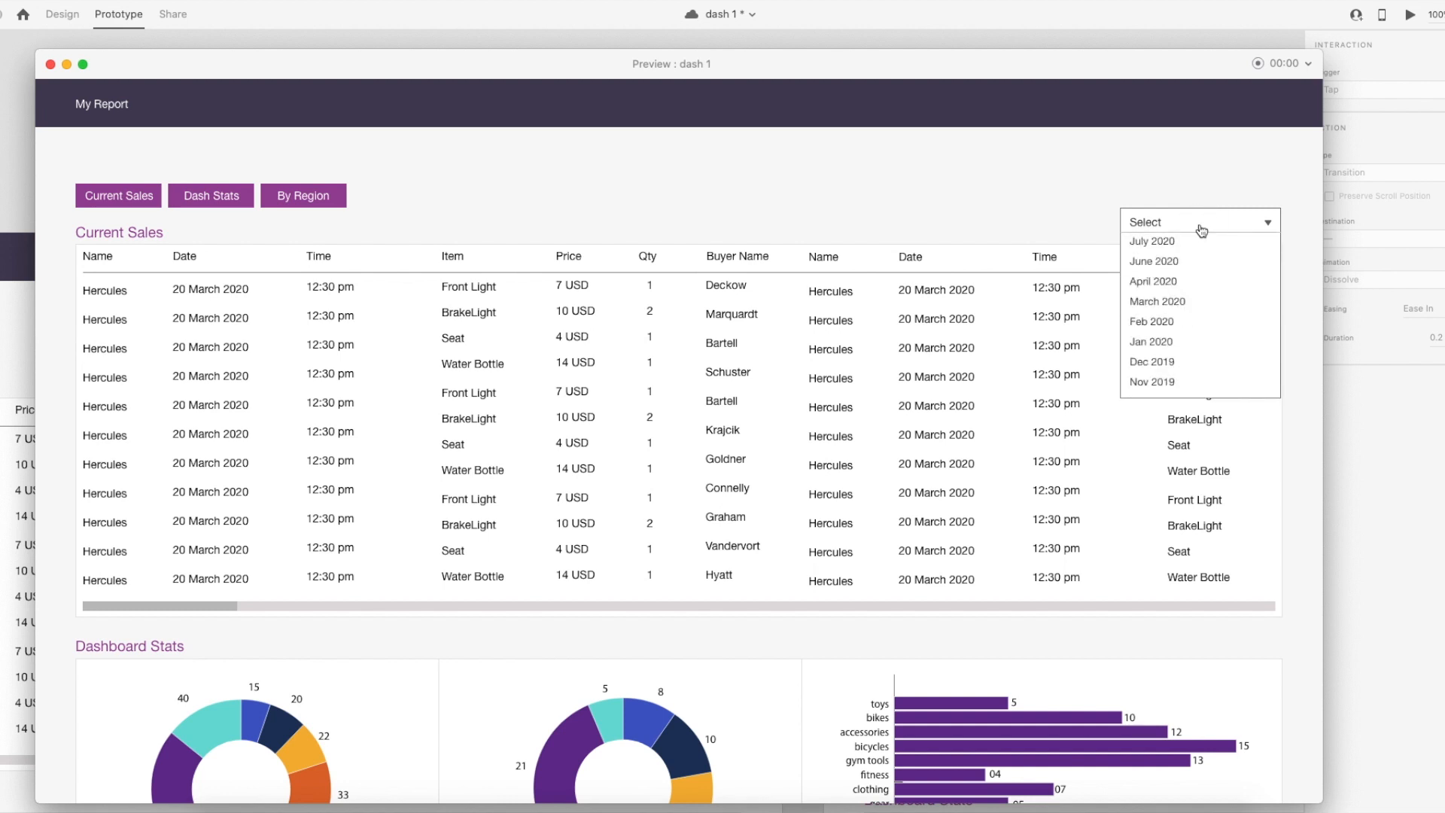
click(1202, 230)
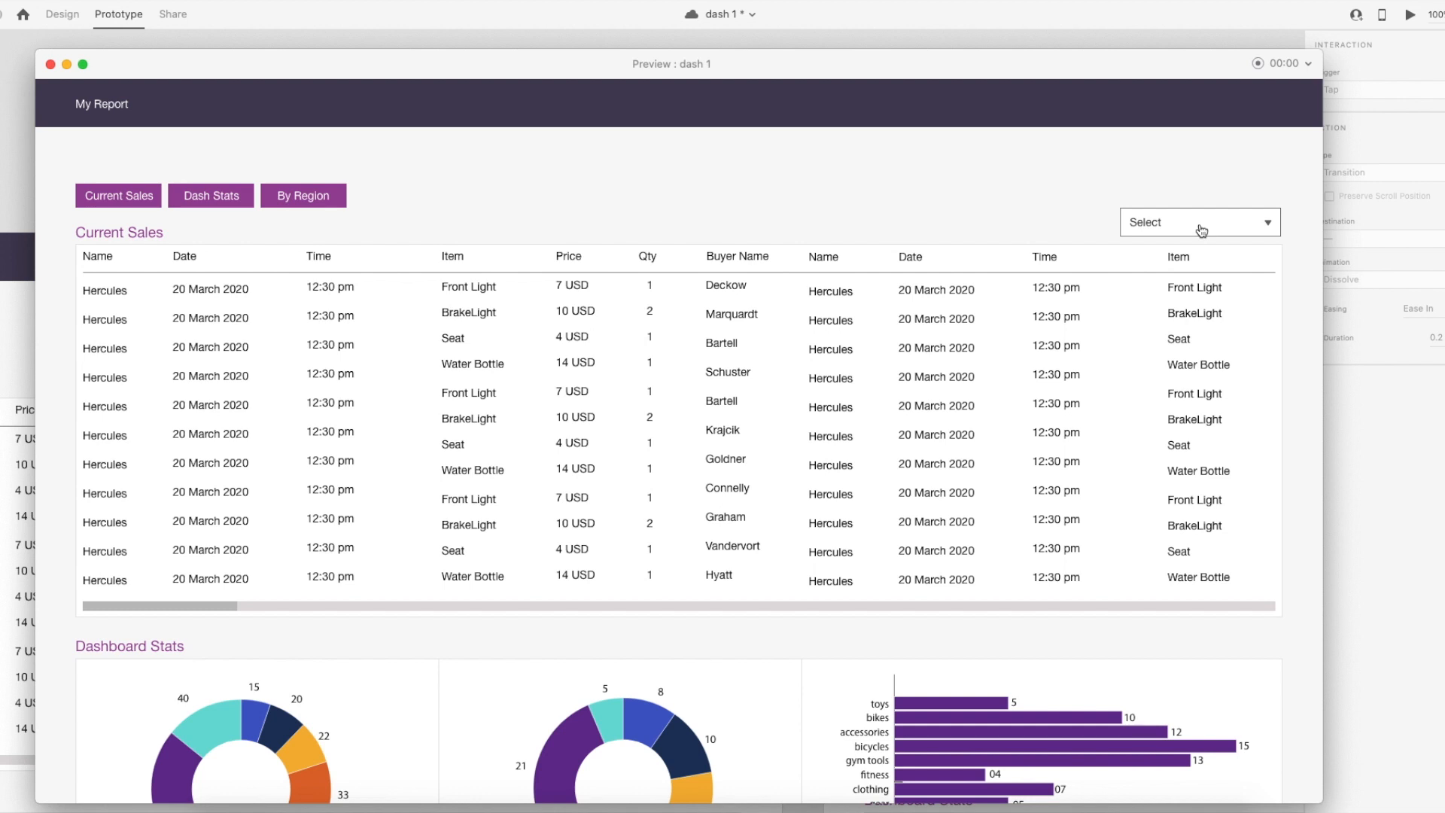
click(1202, 230)
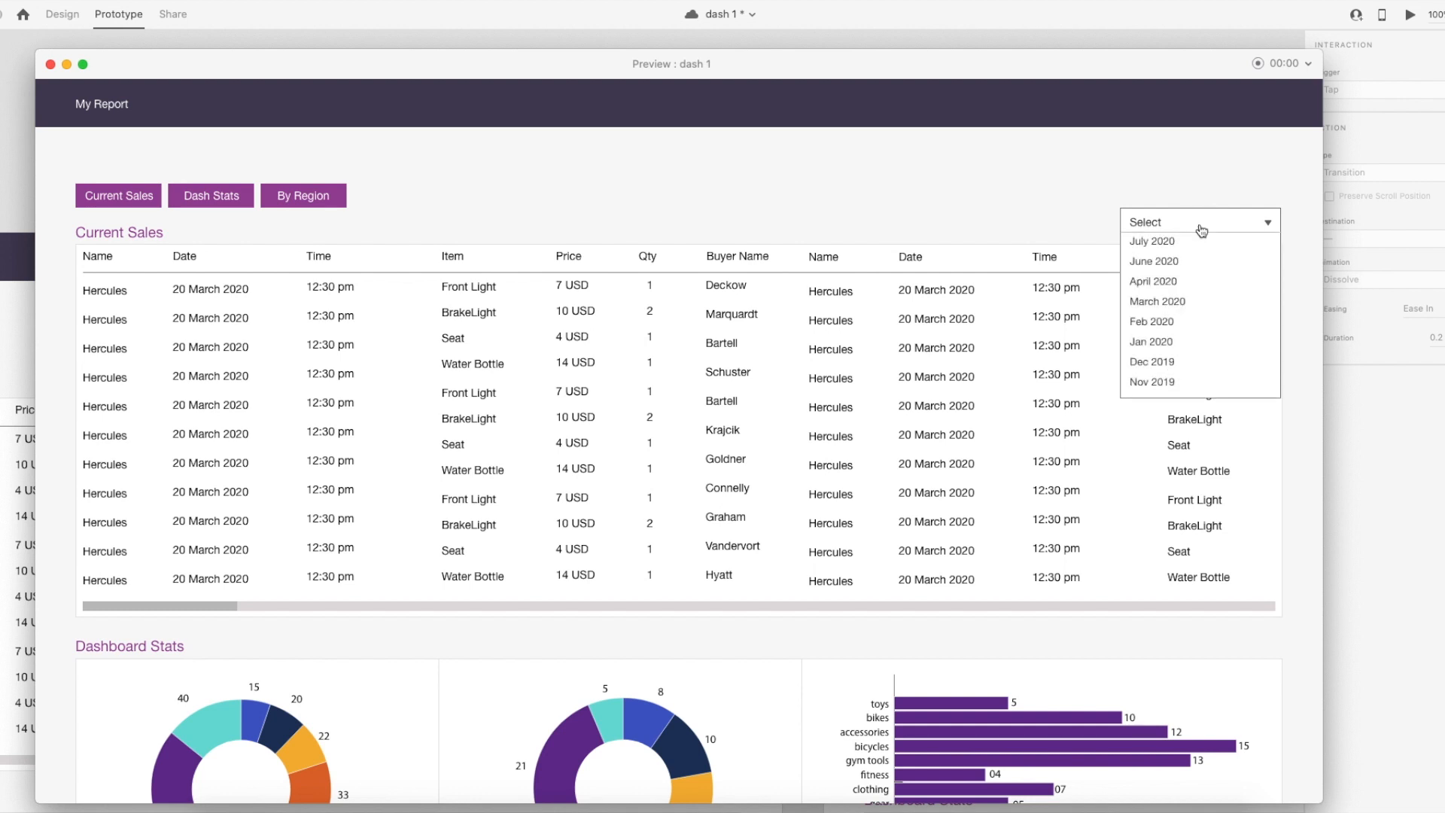
click(1202, 231)
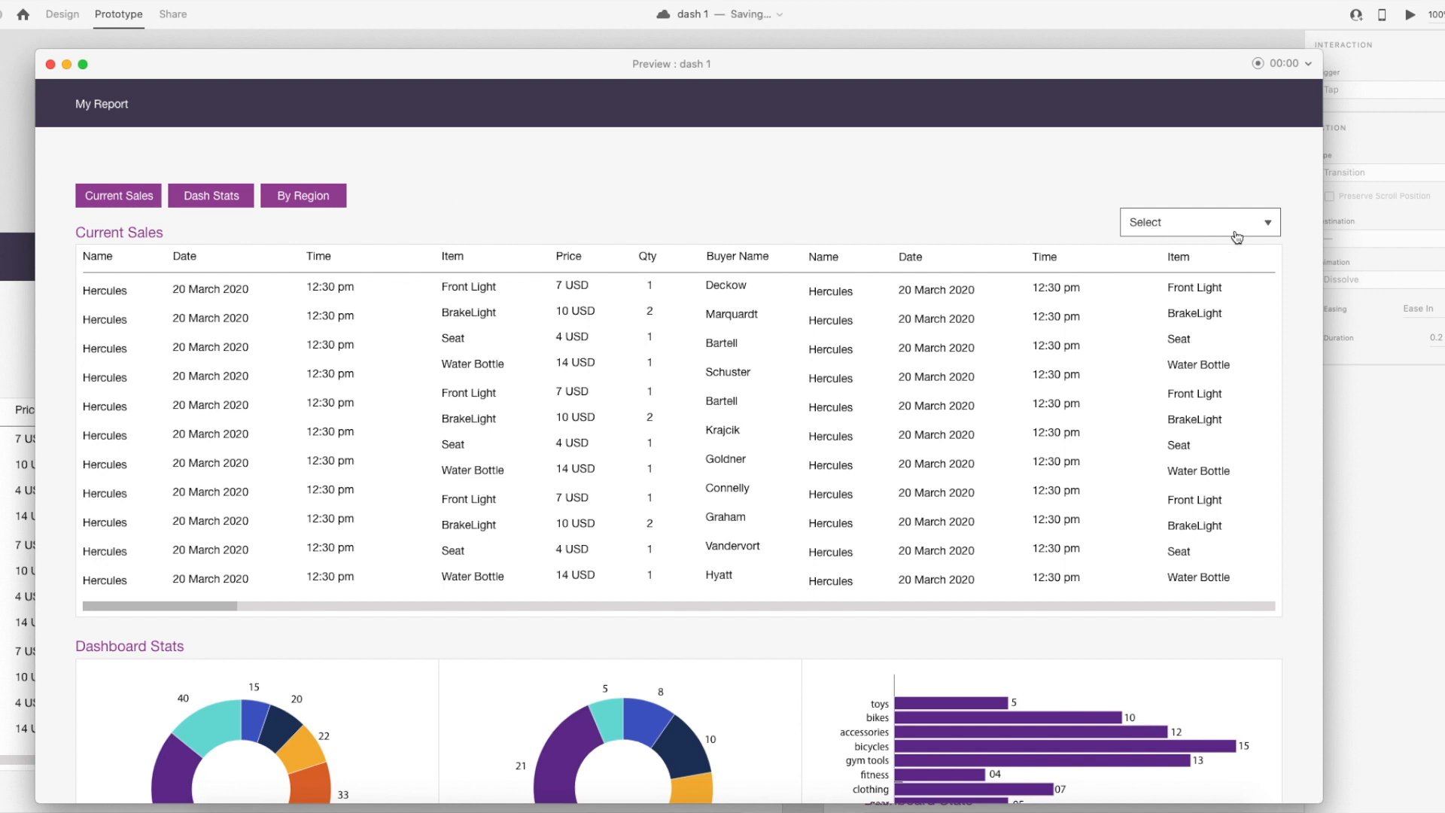
click(1211, 234)
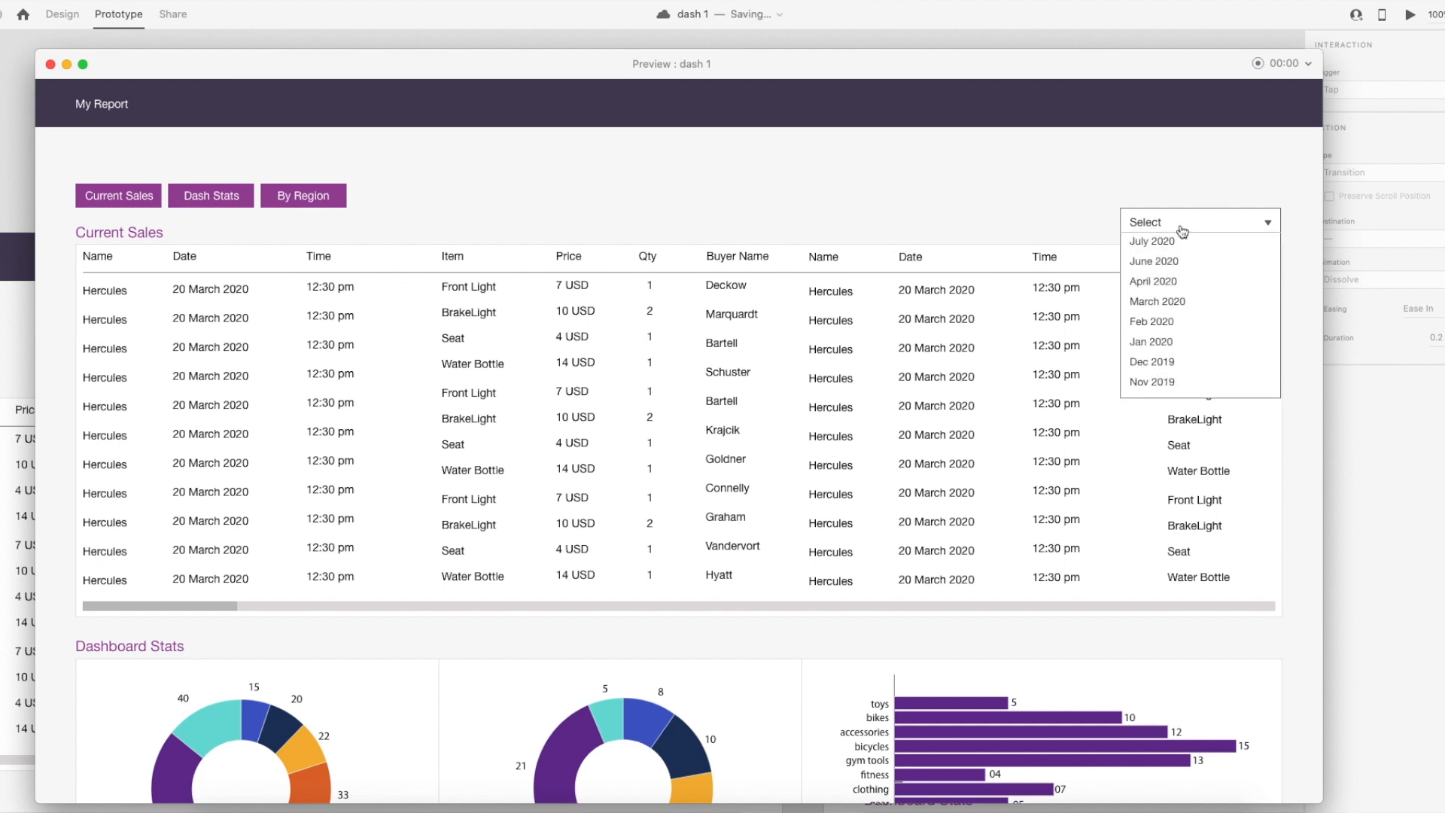
click(1171, 223)
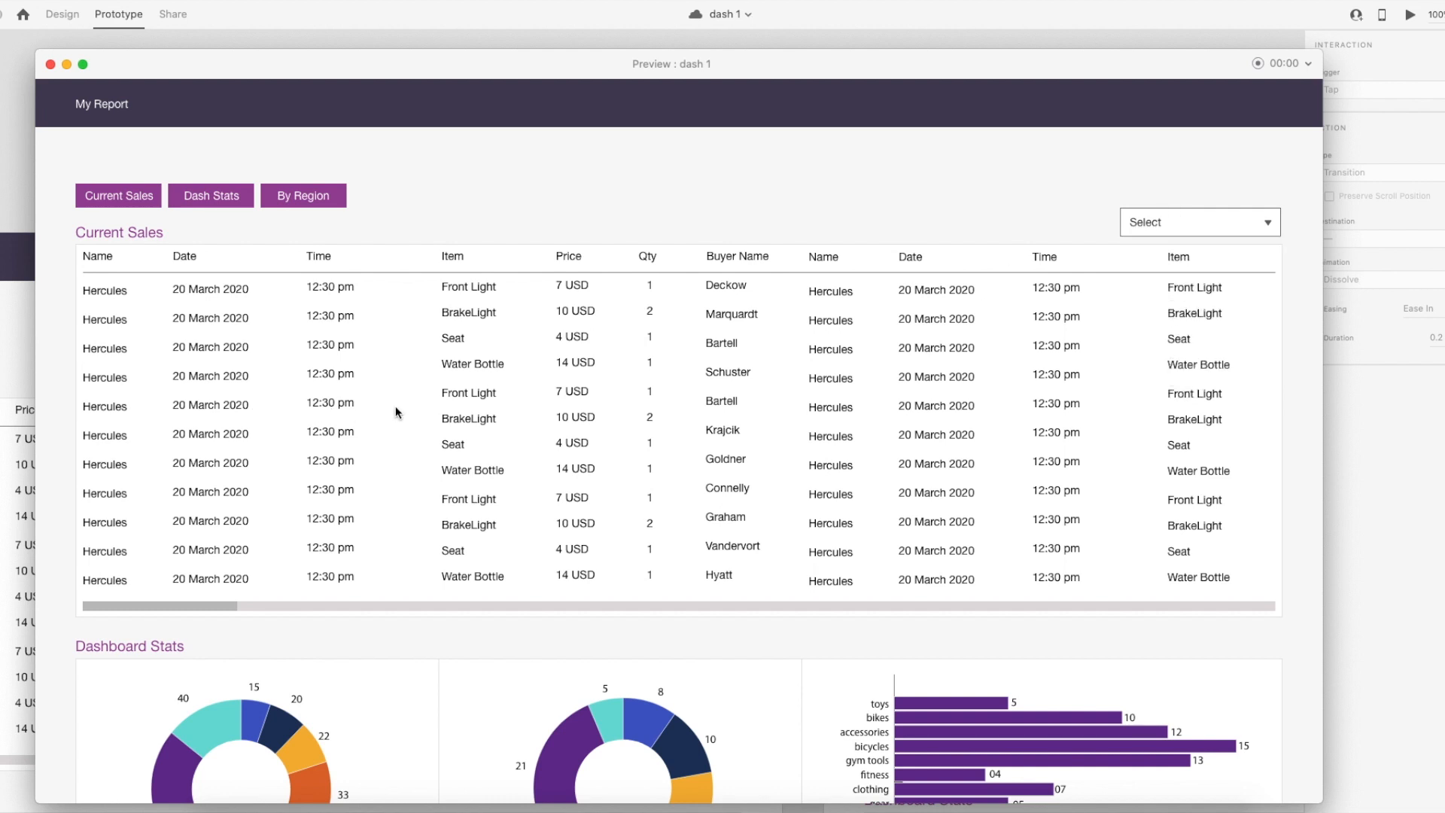
Review the previewed dashboard from Current Sales through Sales by Region, test the Select drop-down once more, and close the preview.
drag(586, 72, 581, 59)
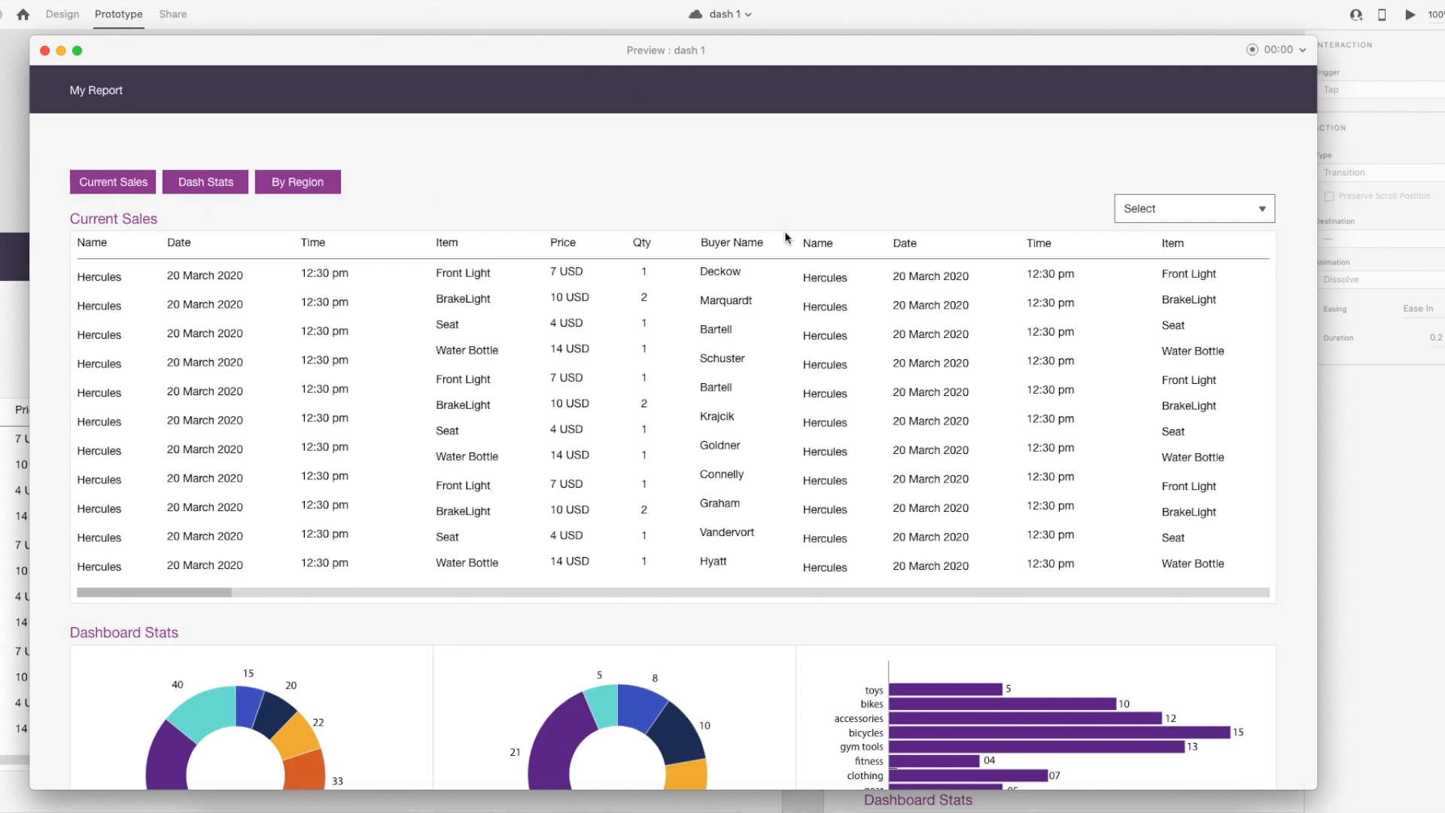
scroll(800, 384, down, 10)
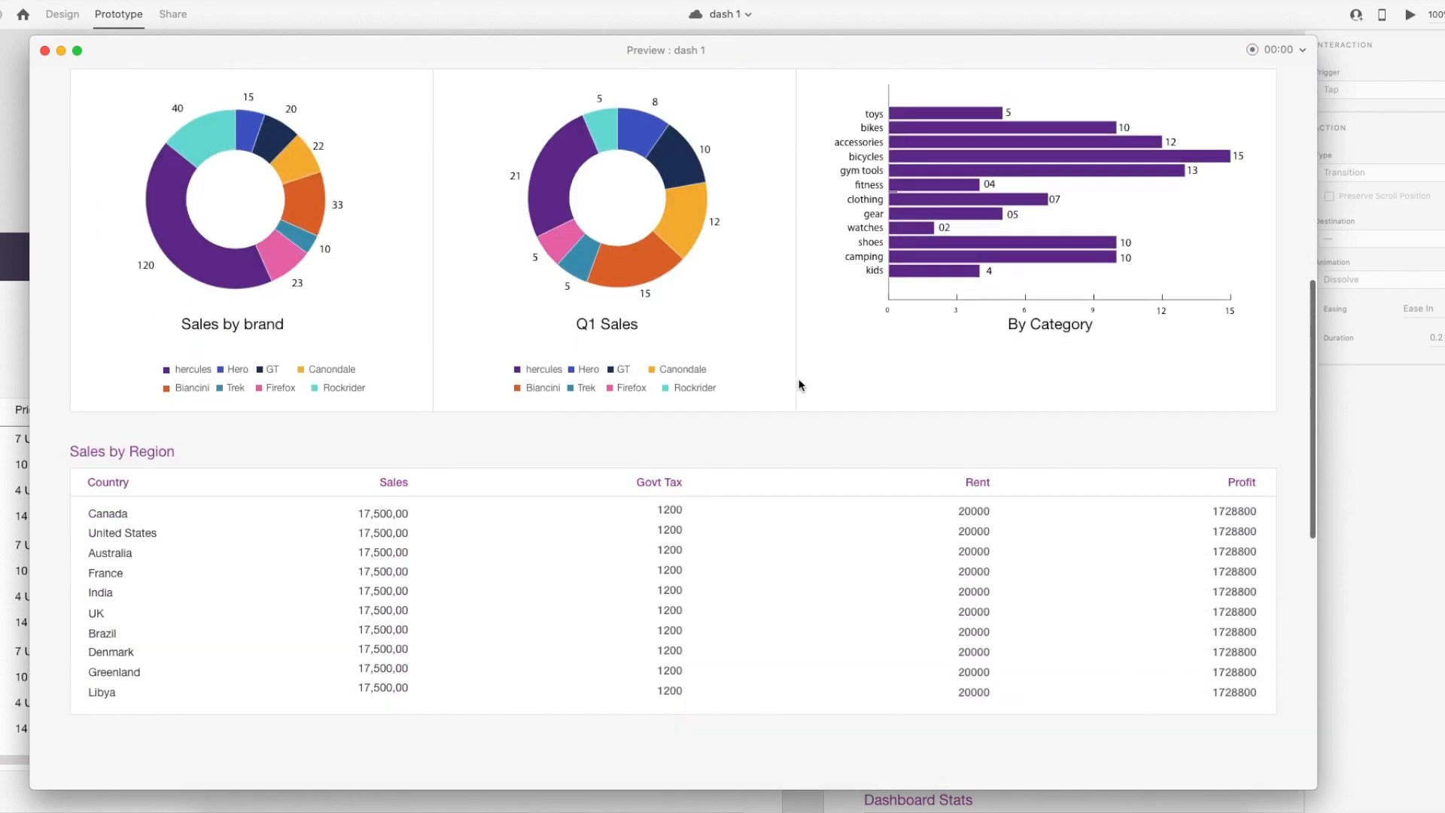
scroll(800, 384, down, 3)
scroll(798, 373, up, 12)
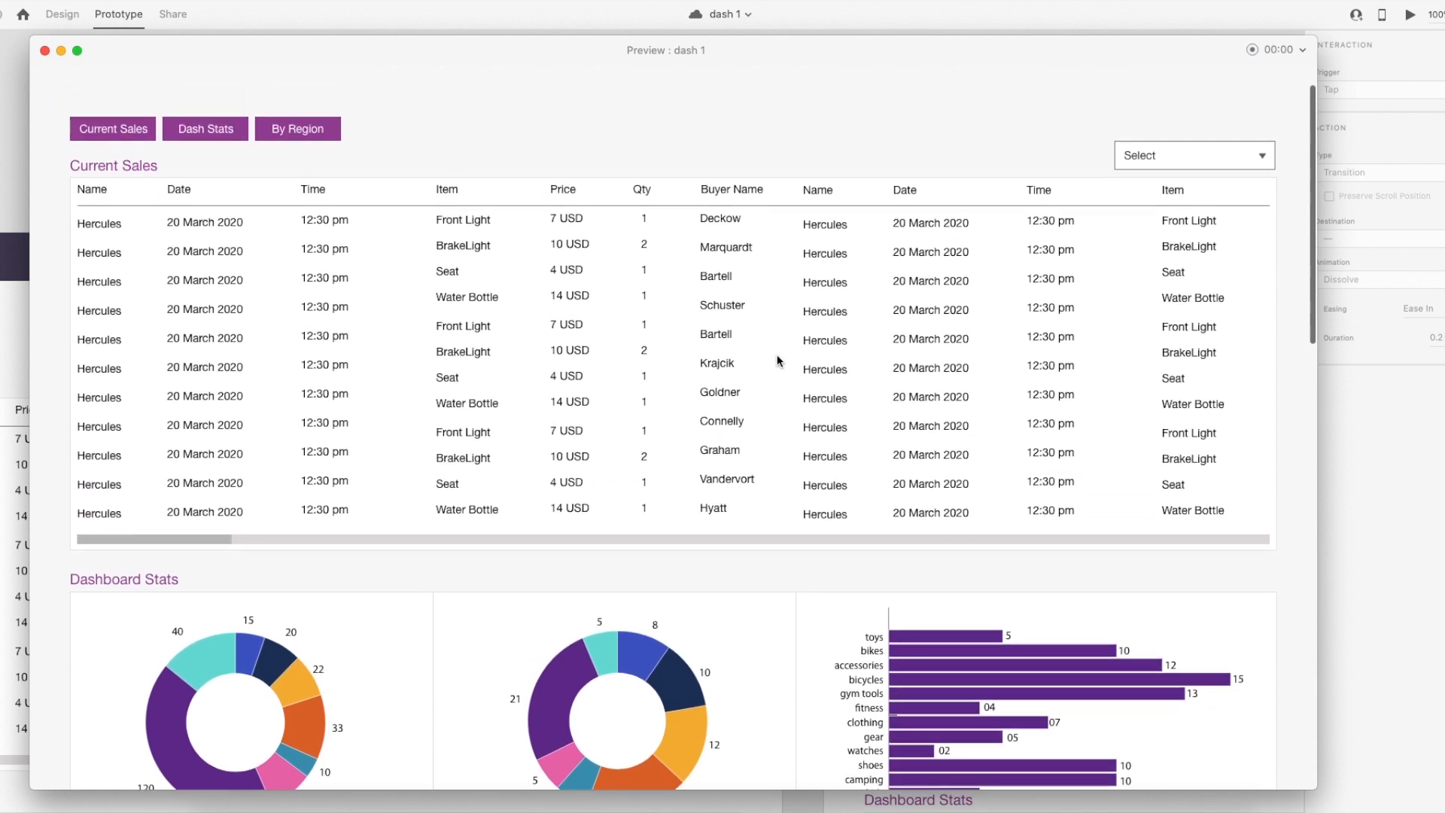
click(1247, 162)
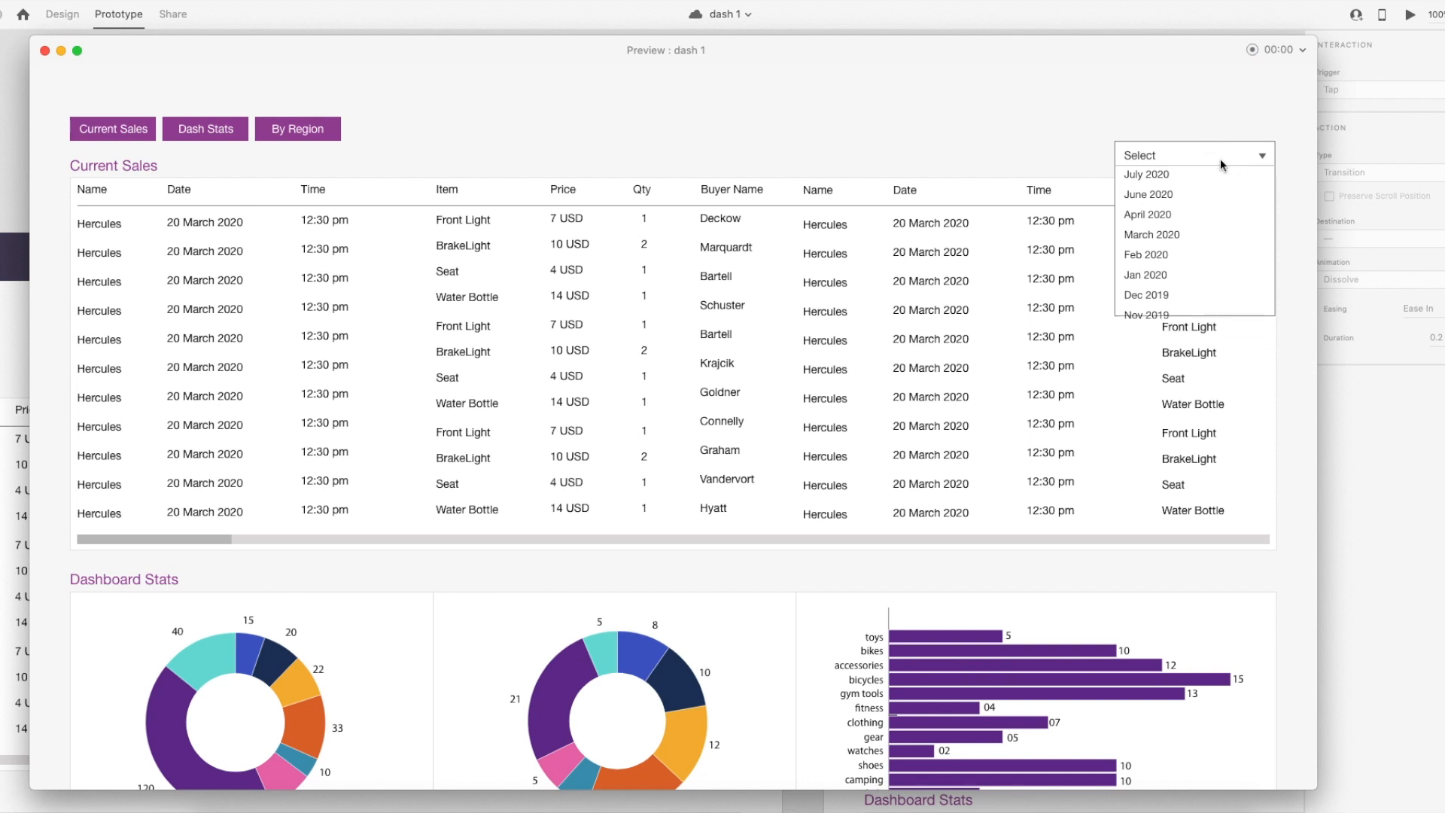
click(1212, 163)
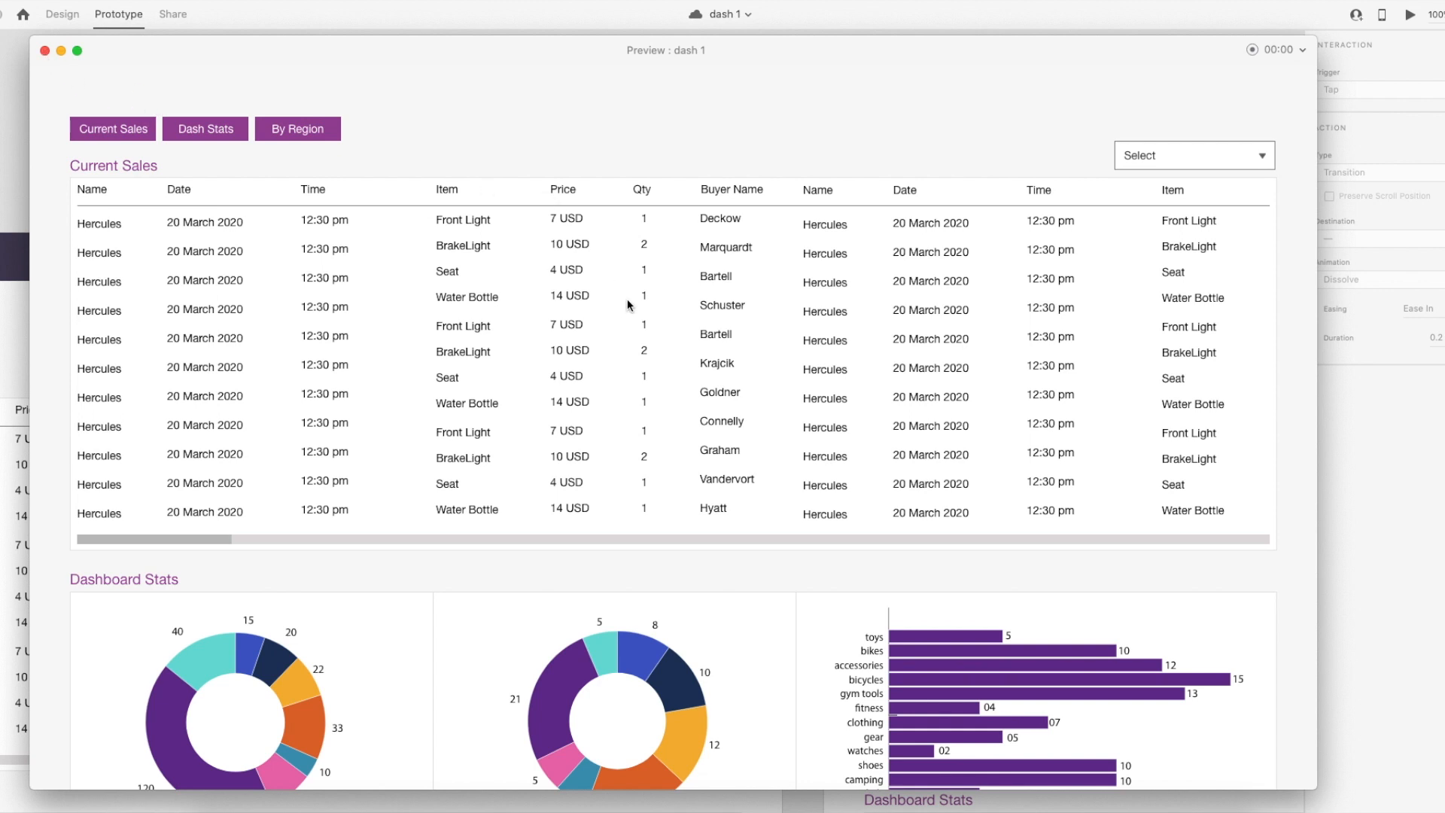
scroll(616, 326, down, 5)
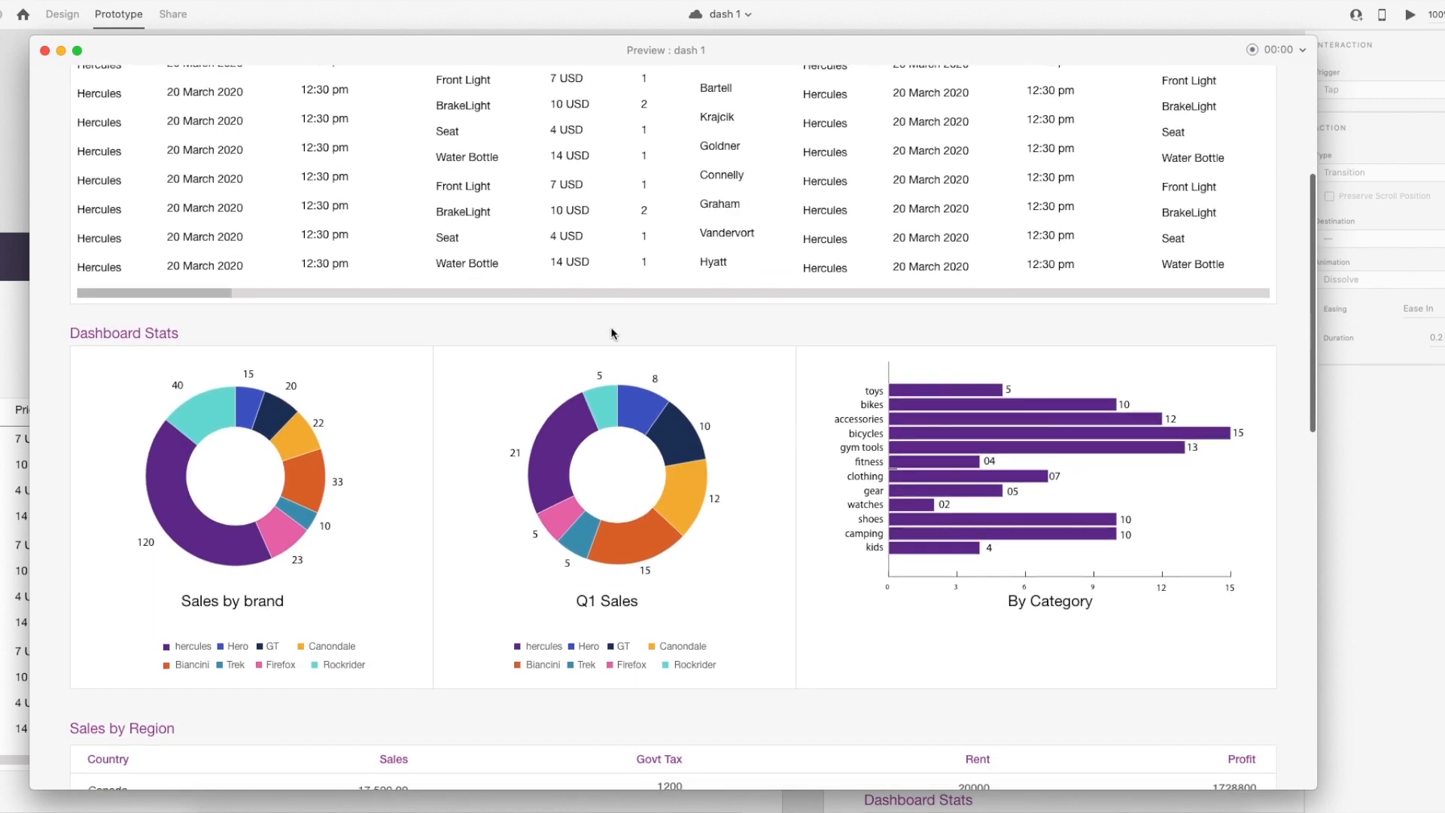
scroll(608, 328, down, 3)
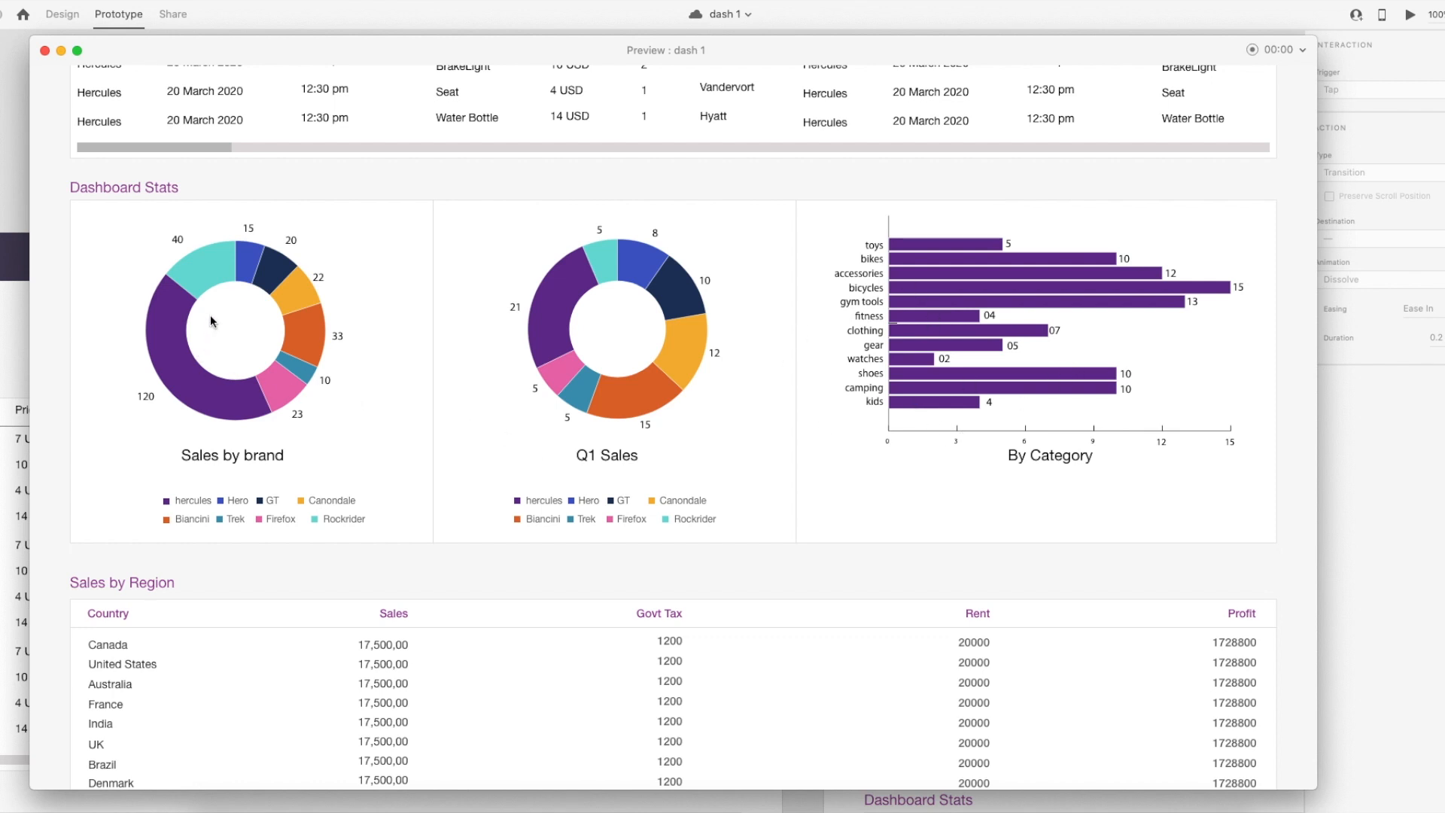
click(45, 51)
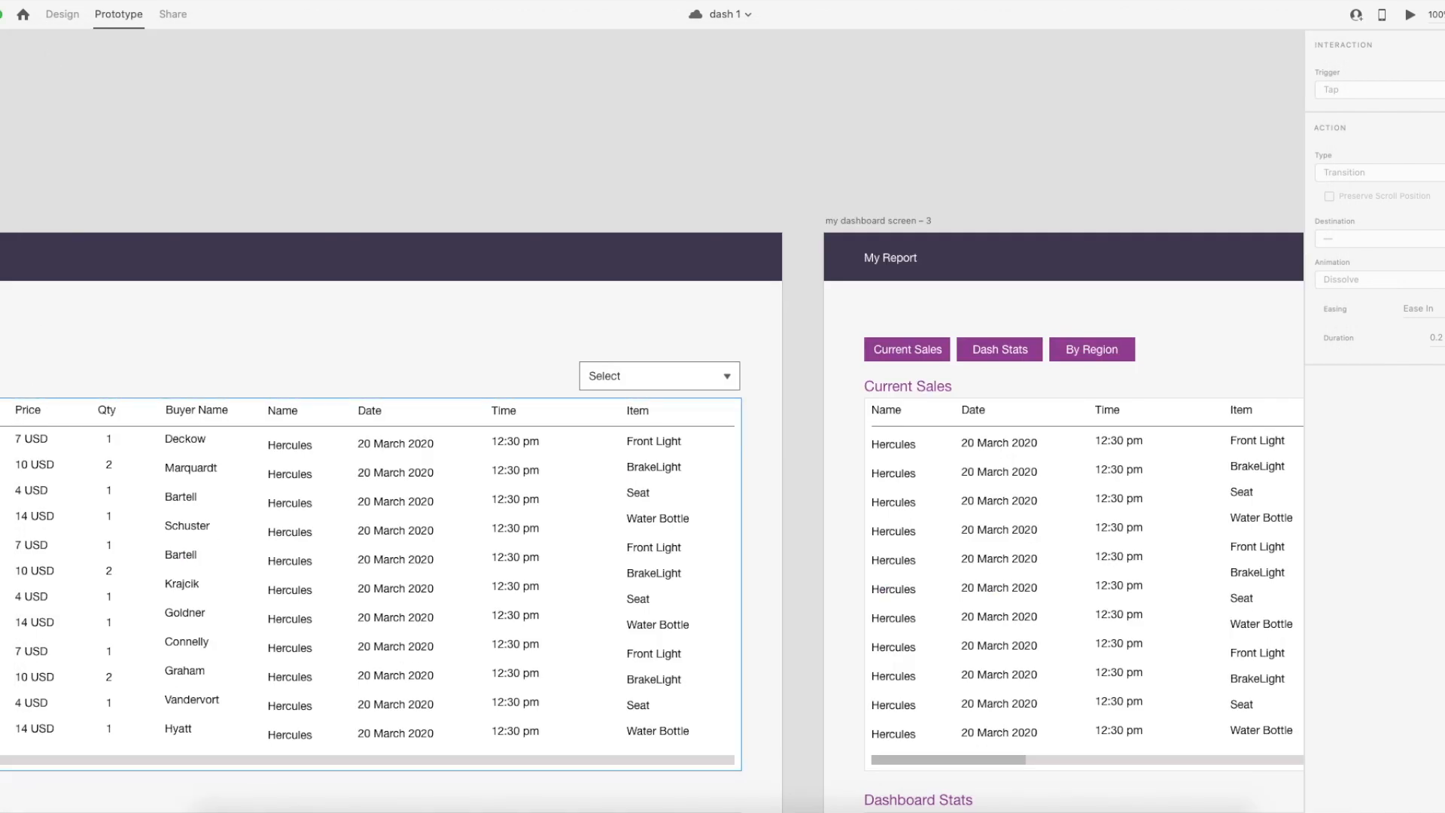
Show the installed plugins and expand the commands of Chart for XD.
click(0, 760)
click(0, 790)
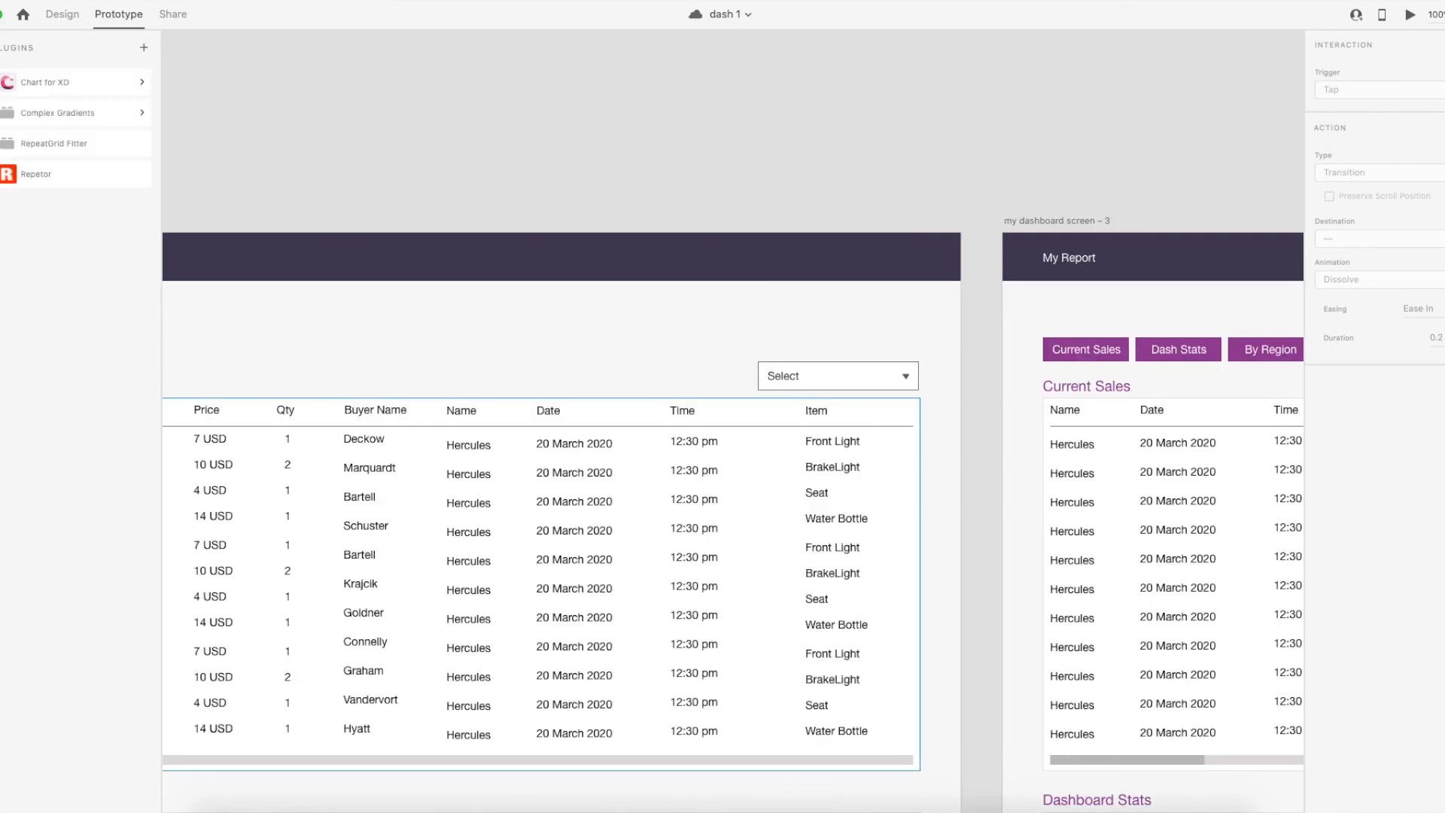
click(29, 89)
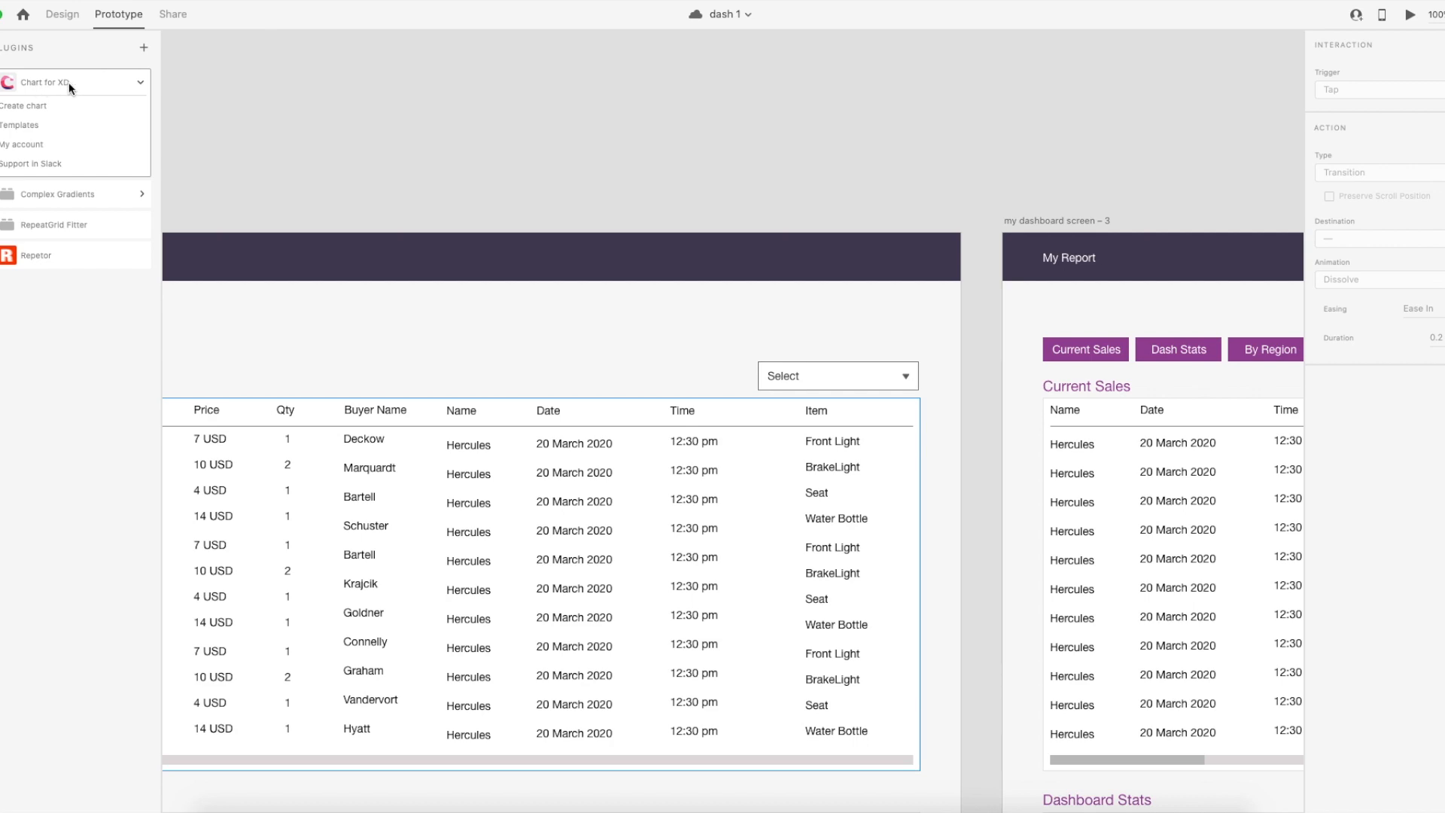
click(224, 115)
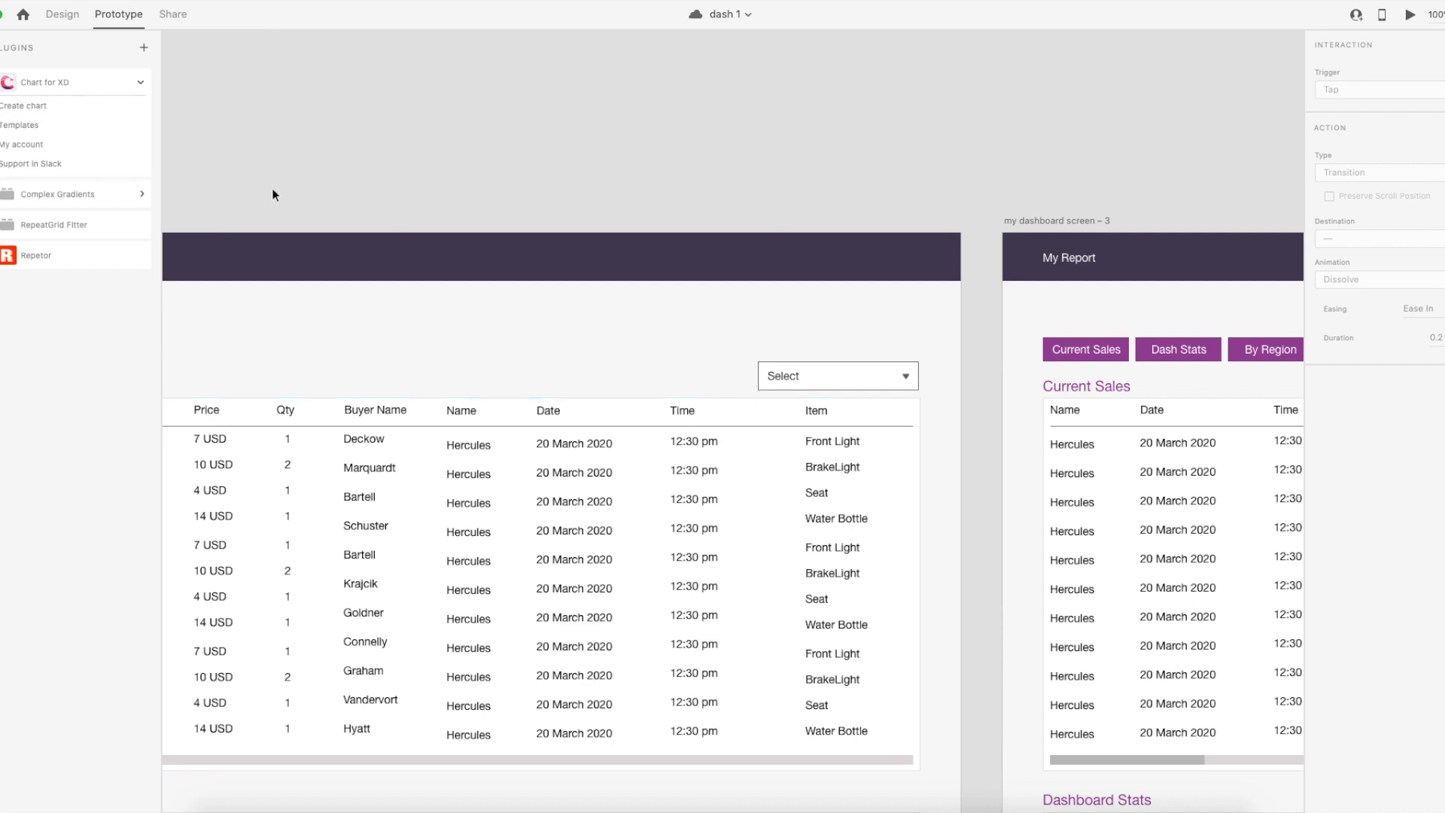
In Design mode, draw a 515 × 304 rectangle below the Sales by Region table and start chart creation with Chart for XD.
scroll(520, 555, down, 5)
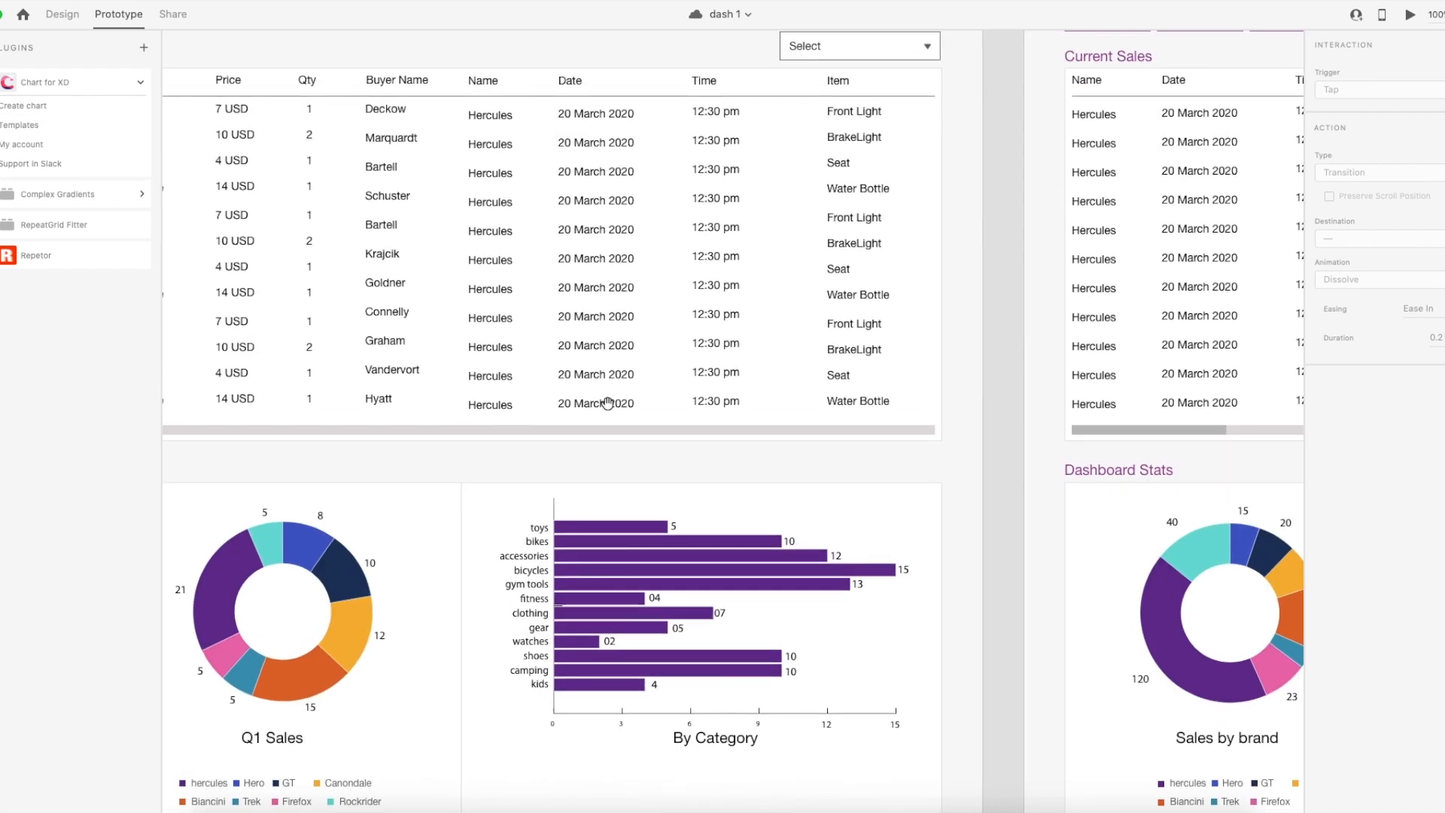
scroll(607, 400, down, 5)
scroll(607, 400, left, 3)
scroll(707, 181, down, 5)
scroll(700, 313, left, 3)
scroll(758, 351, up, 1)
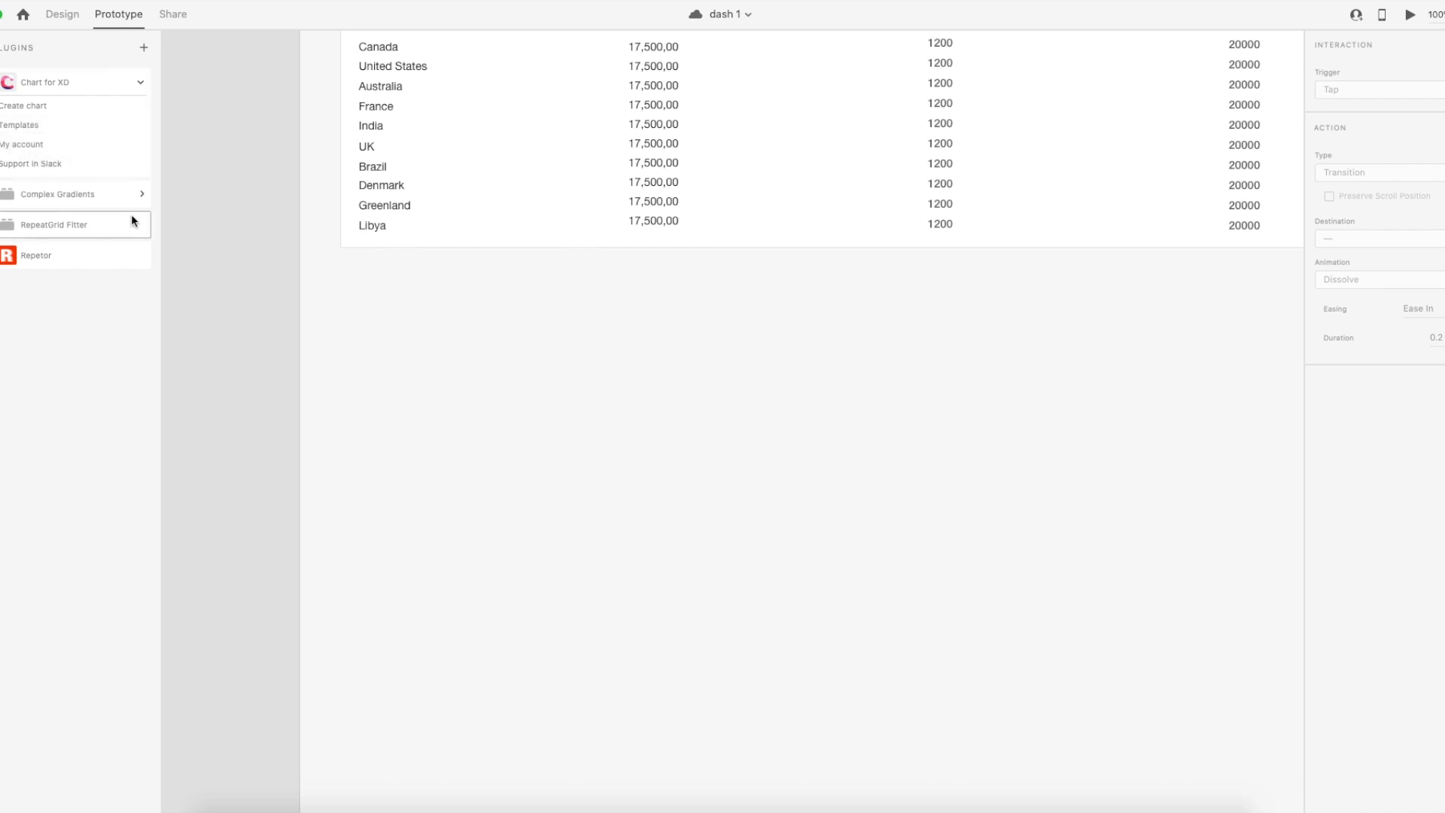
key(super+y)
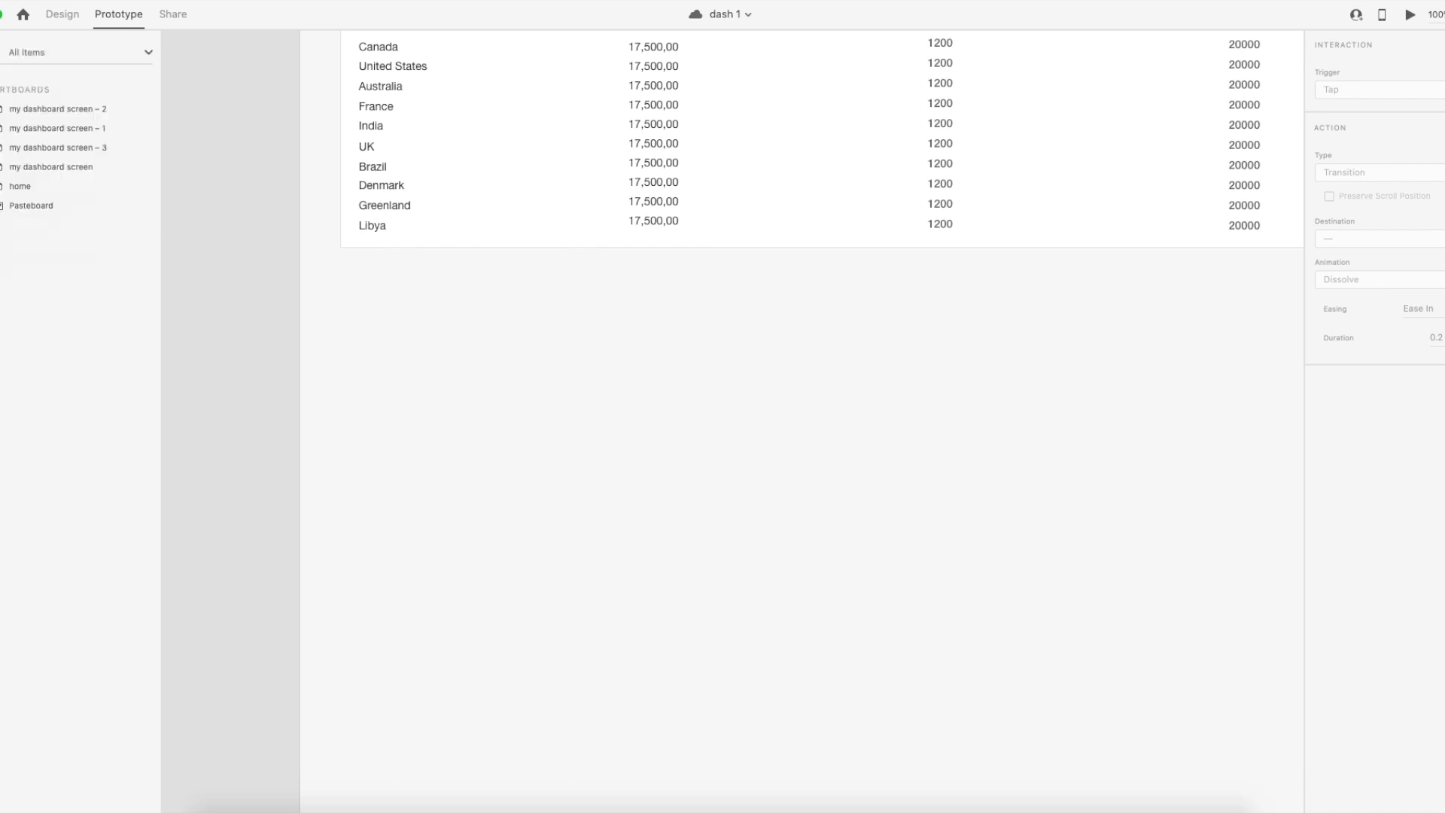
key(super+alt+y)
key(super+shift+y)
key(super+y)
key(super+alt+y)
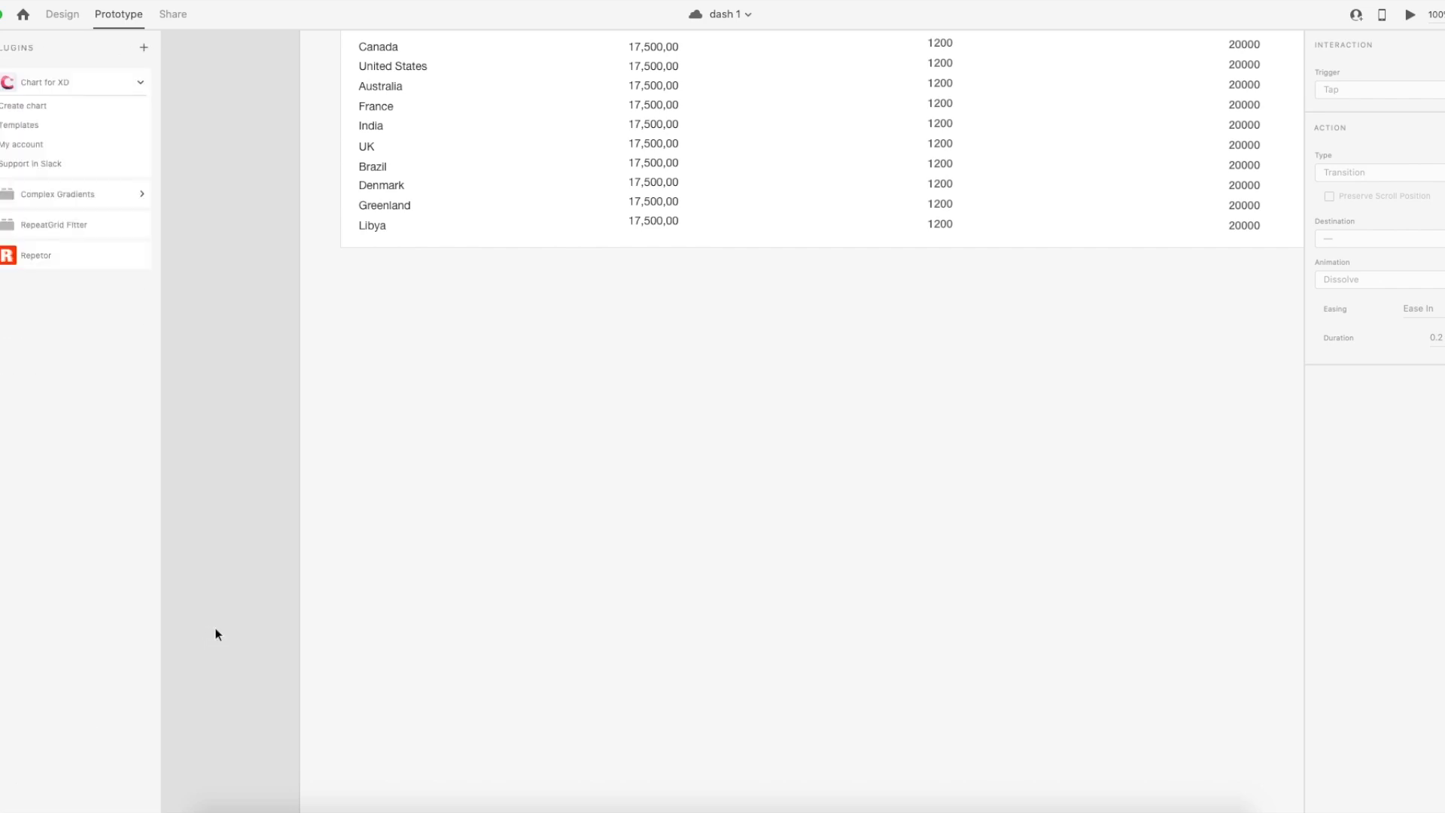
key(ctrl+Tab)
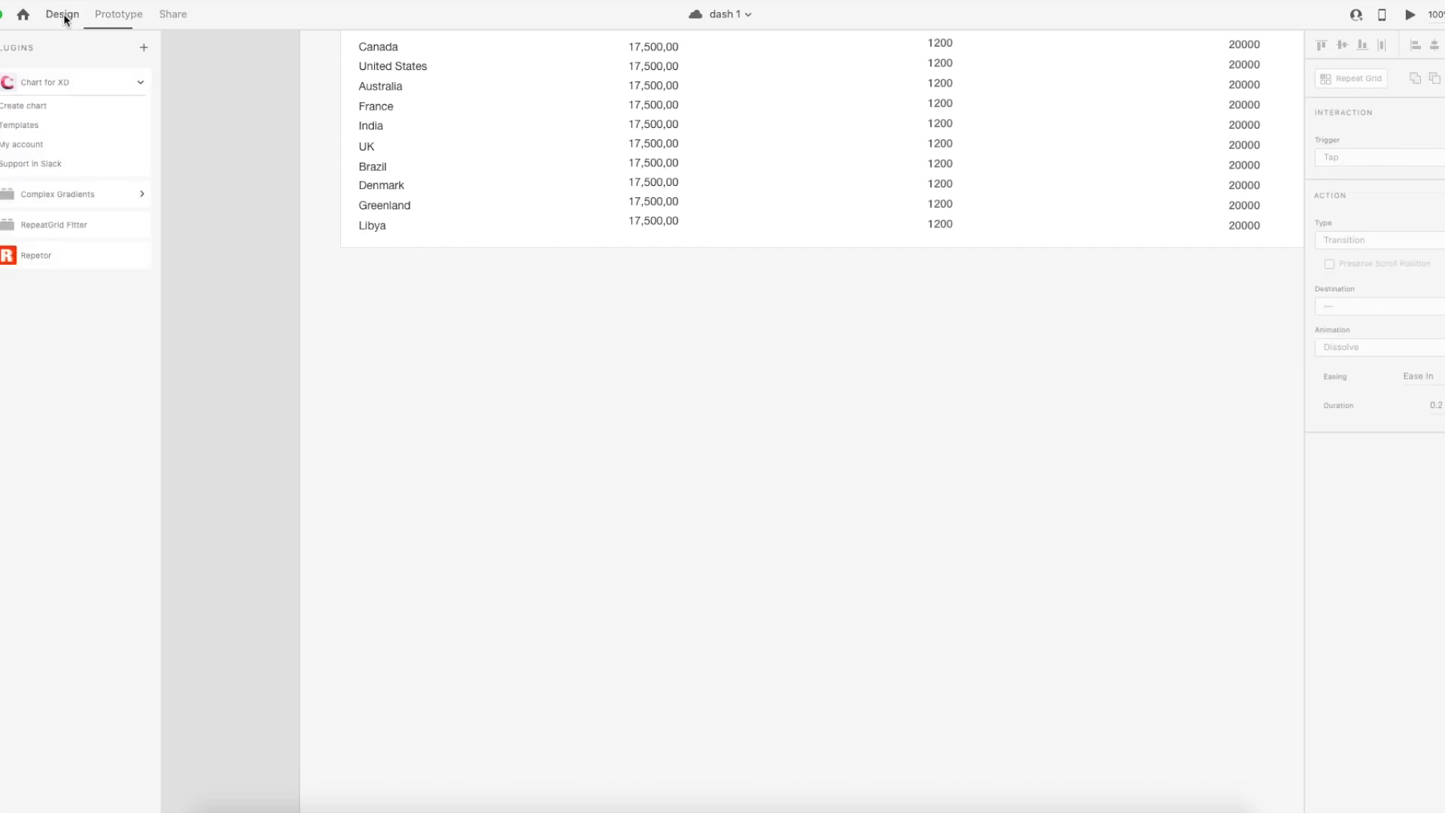
mouse_move(341, 294)
mouse_down()
mouse_move(716, 478)
mouse_move(745, 516)
mouse_move(721, 534)
mouse_move(755, 536)
mouse_up()
click(21, 109)
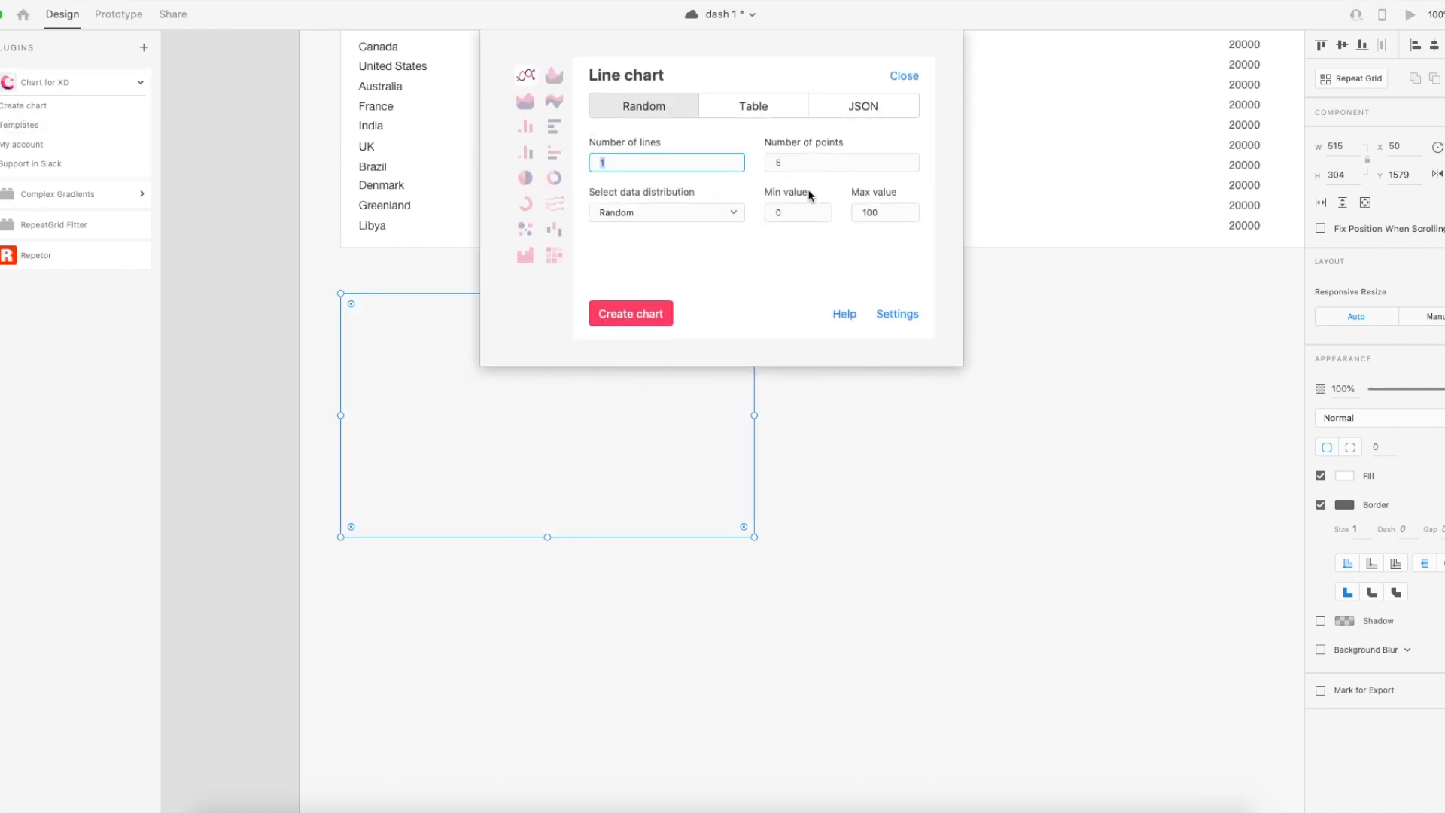
Try to create a Line chart with random data in the rectangle after trying the other chart types.
click(524, 101)
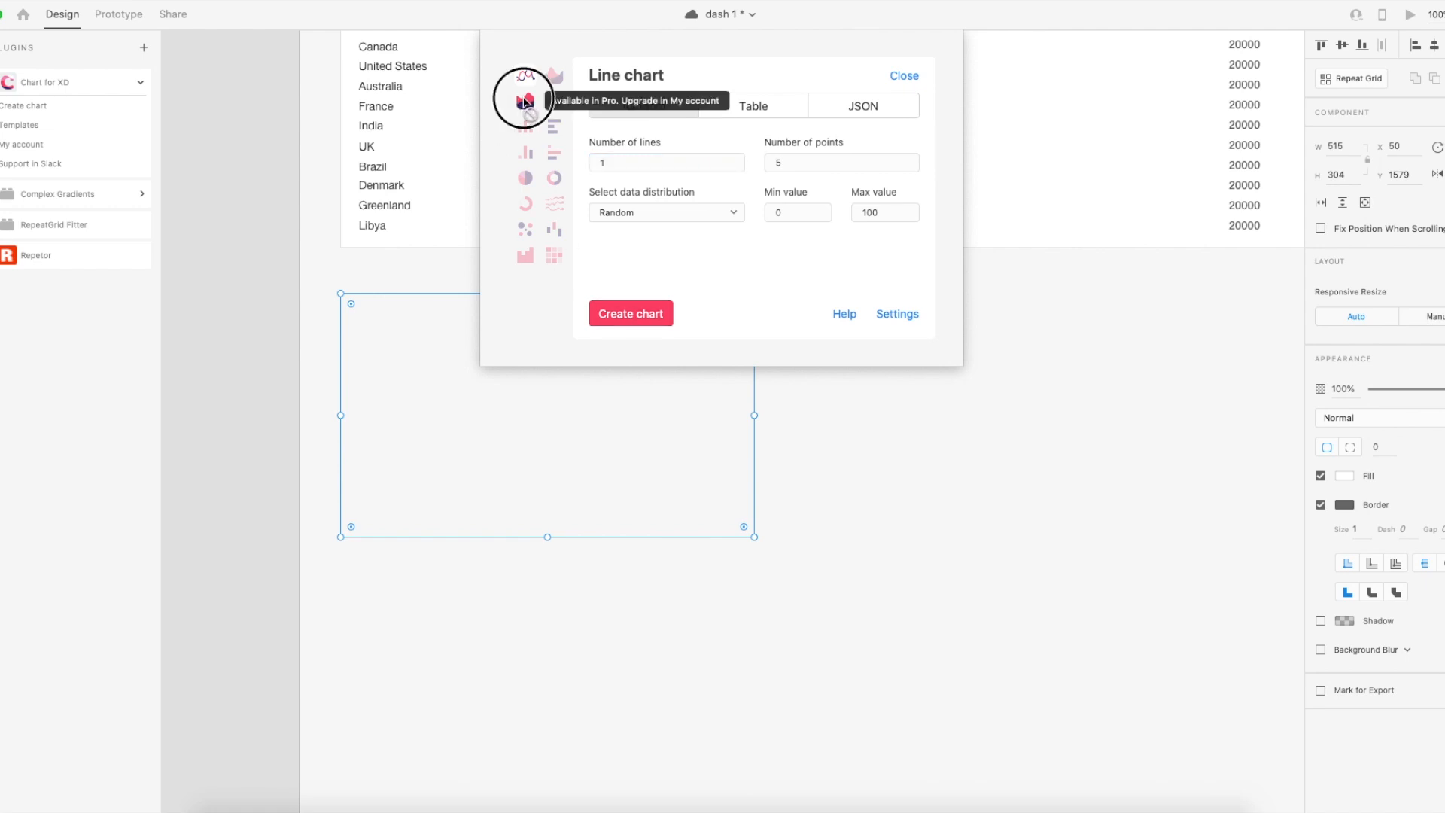
click(555, 76)
click(527, 76)
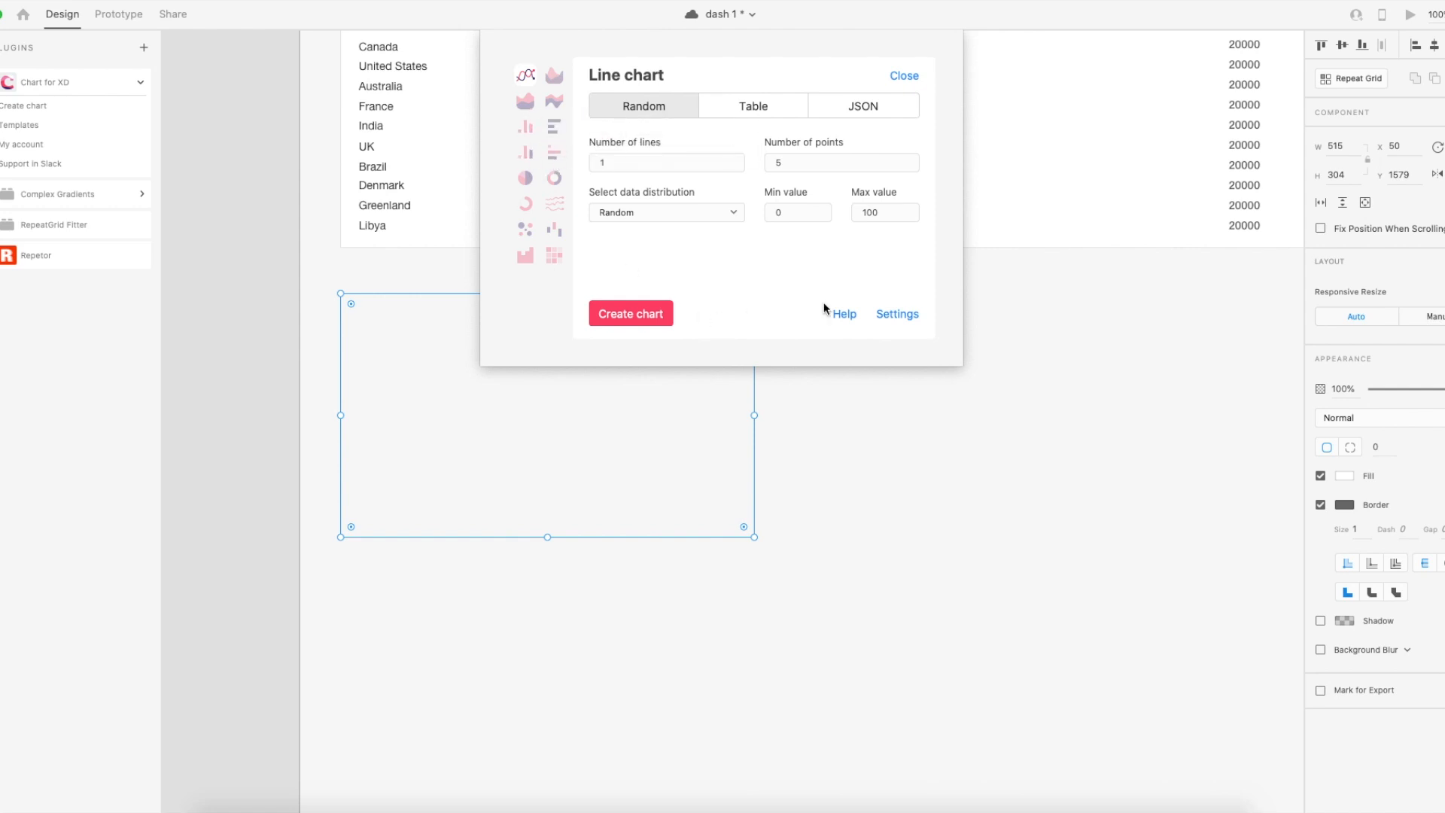
click(645, 325)
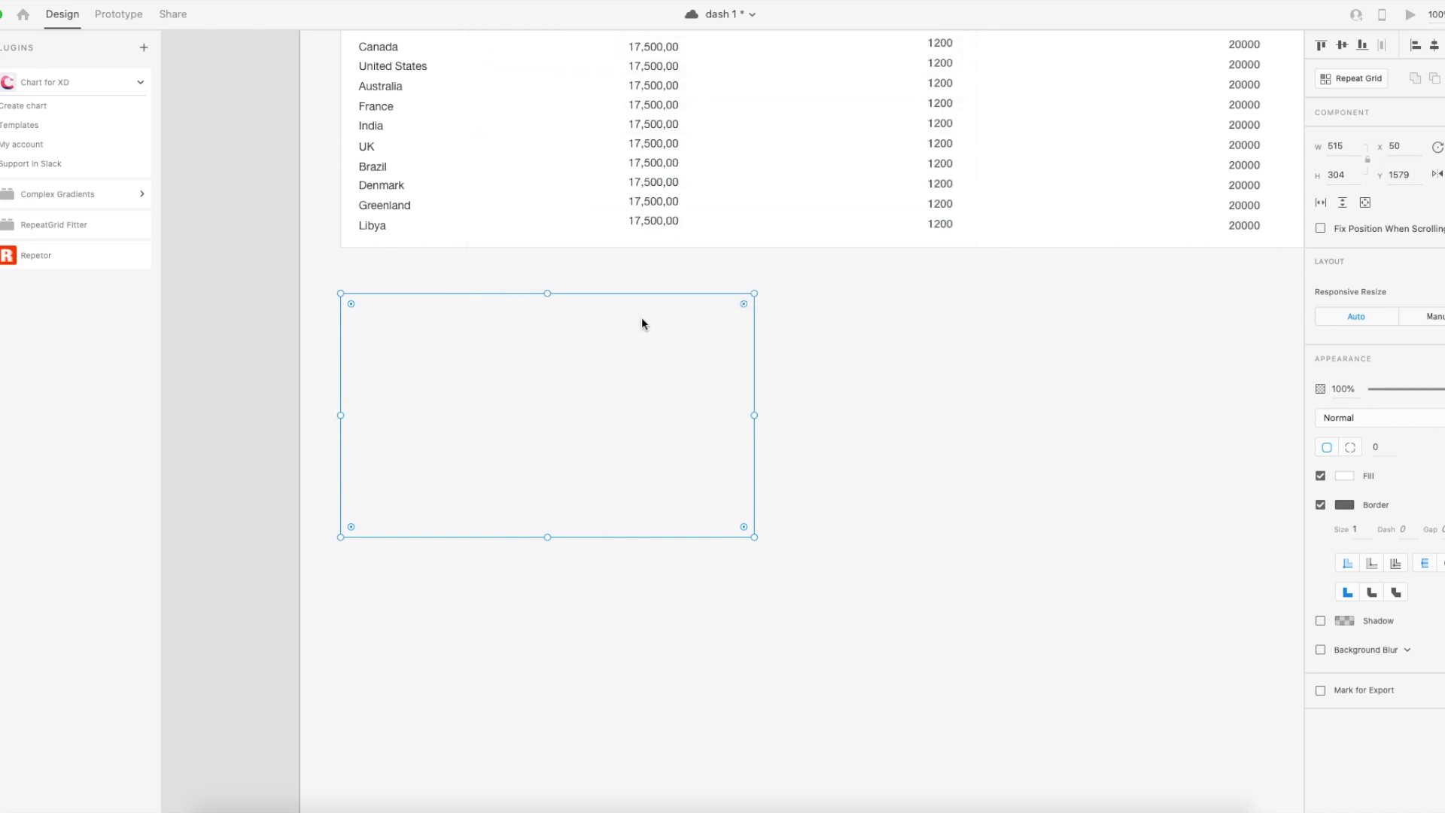
Delete the rectangle below the Sales by Region table.
click(798, 447)
mouse_move(649, 410)
mouse_down()
mouse_move(662, 422)
mouse_move(652, 403)
mouse_up()
key(Delete)
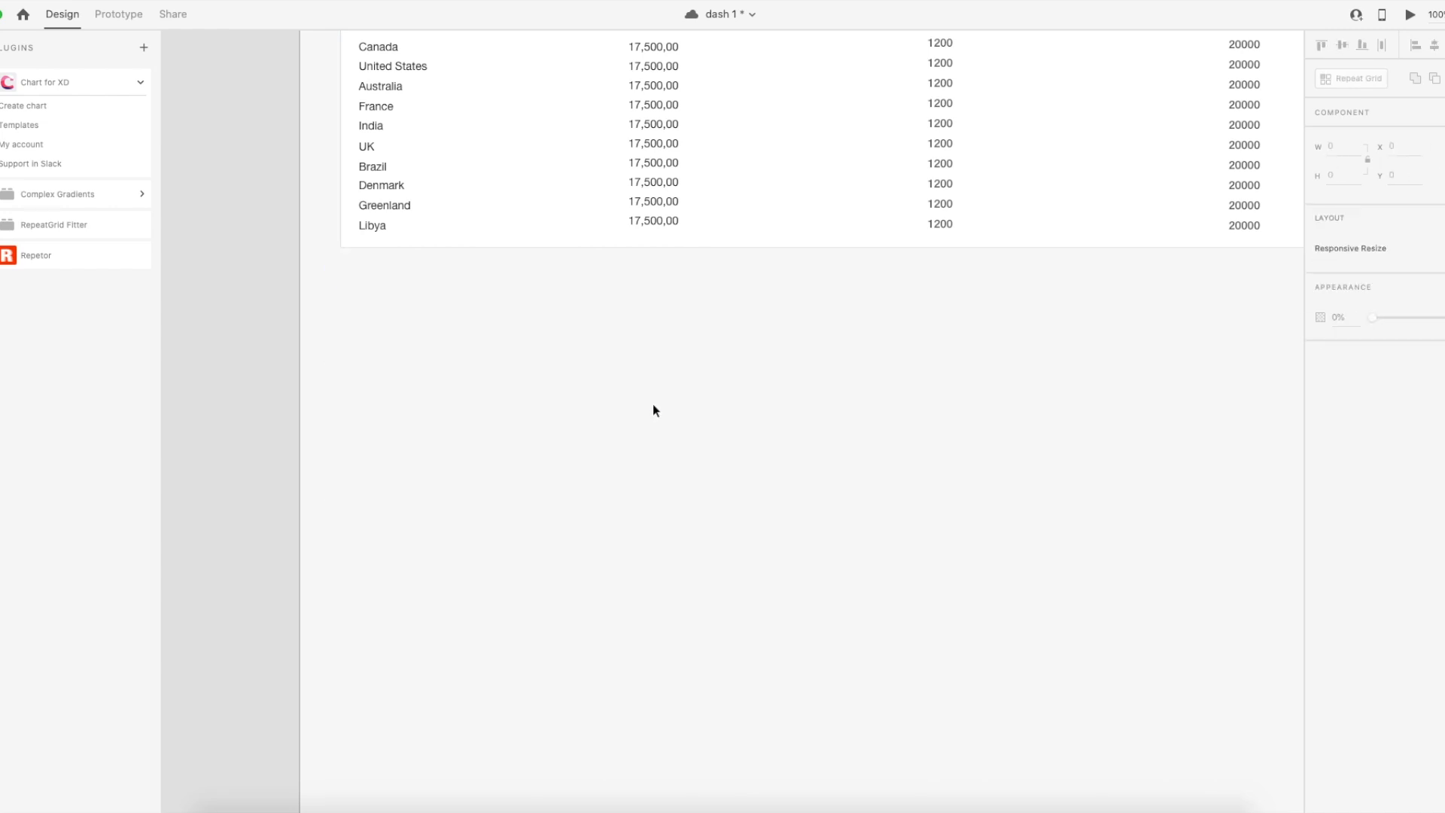
Examine the Sales by brand and Q1 Sales donut charts in the Dashboard Stats section.
scroll(774, 422, up, 10)
scroll(774, 422, right, 3)
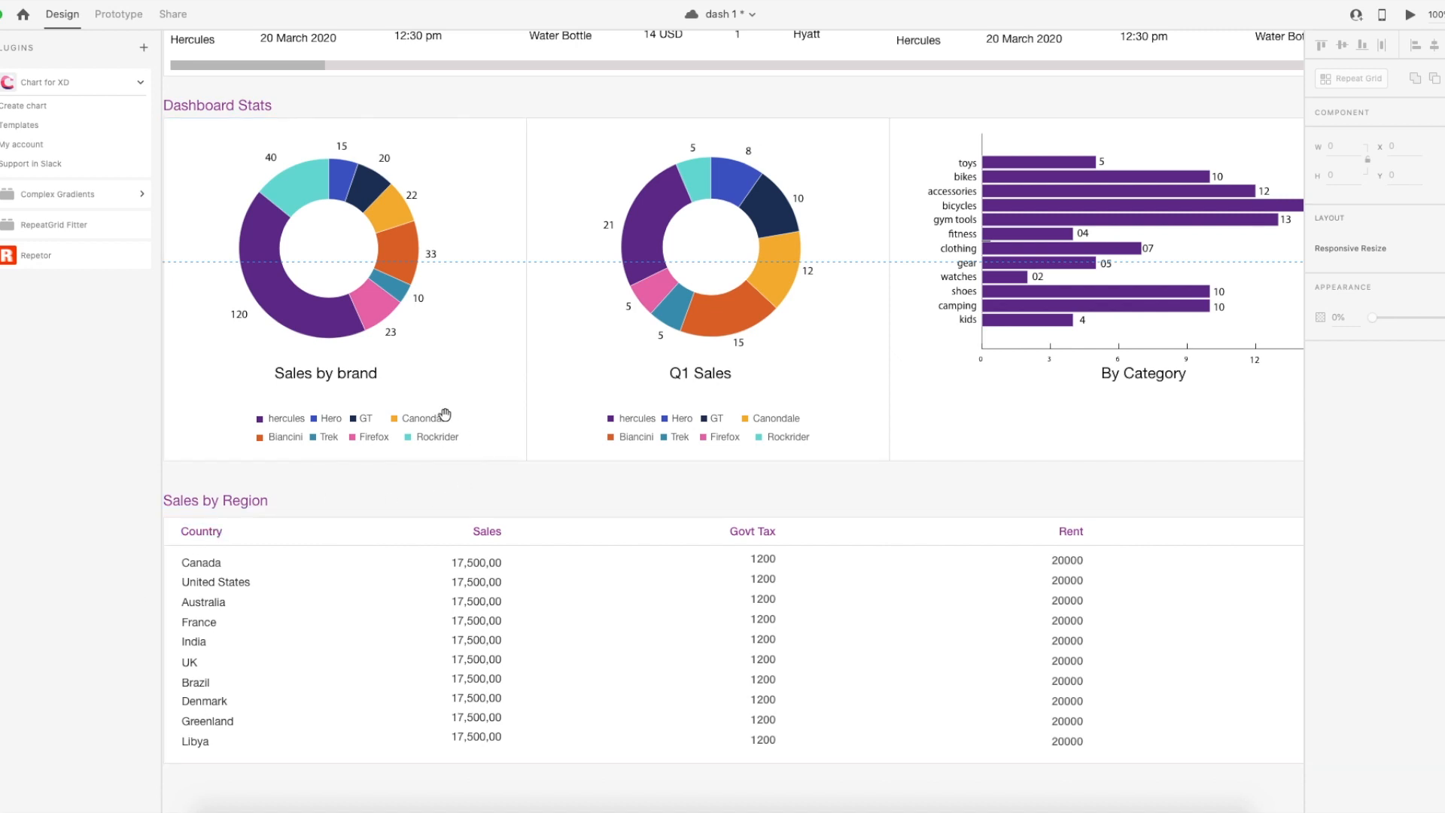
drag(440, 412, 509, 424)
click(401, 187)
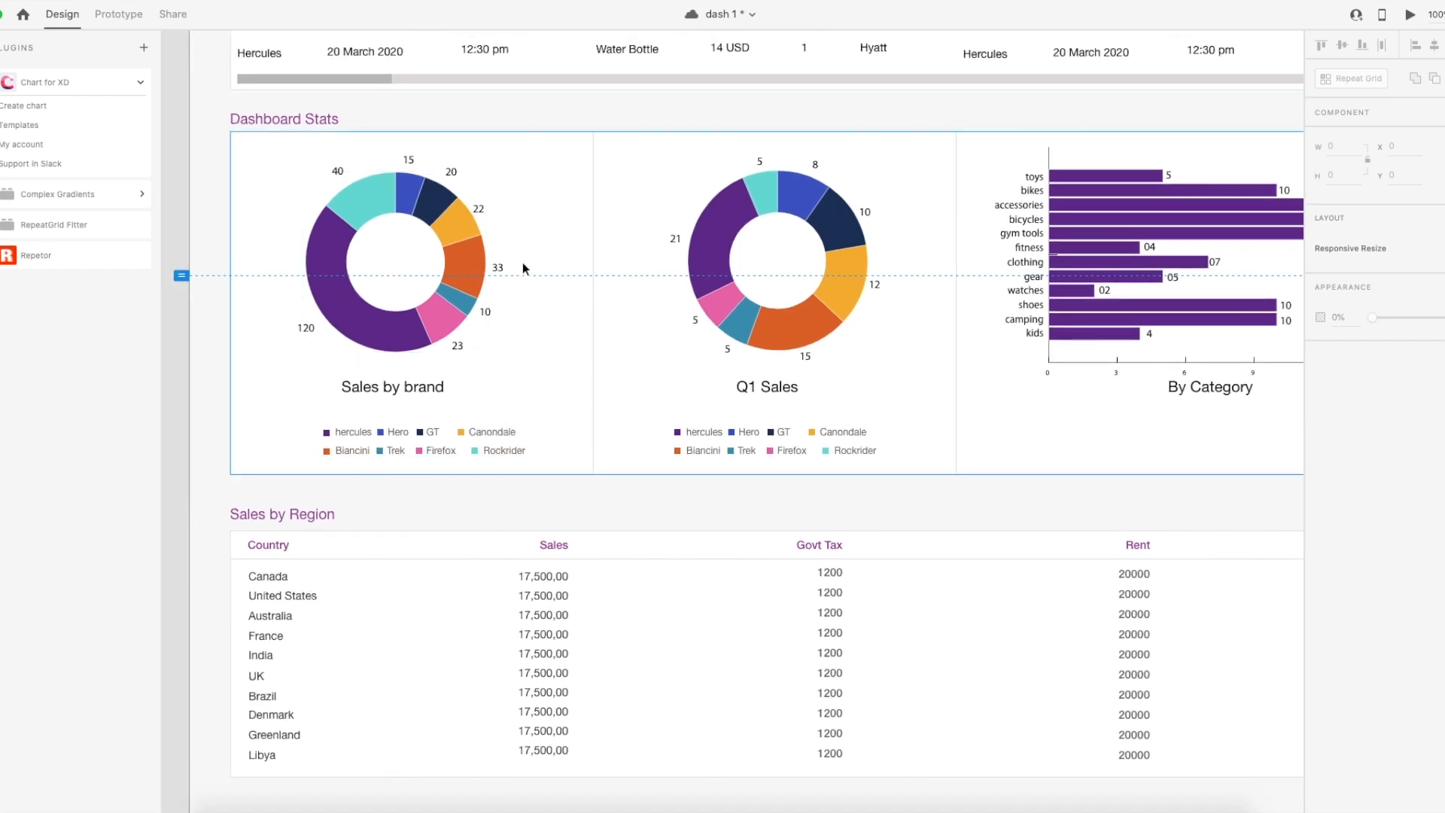
key(space)
drag(848, 235, 831, 291)
click(828, 259)
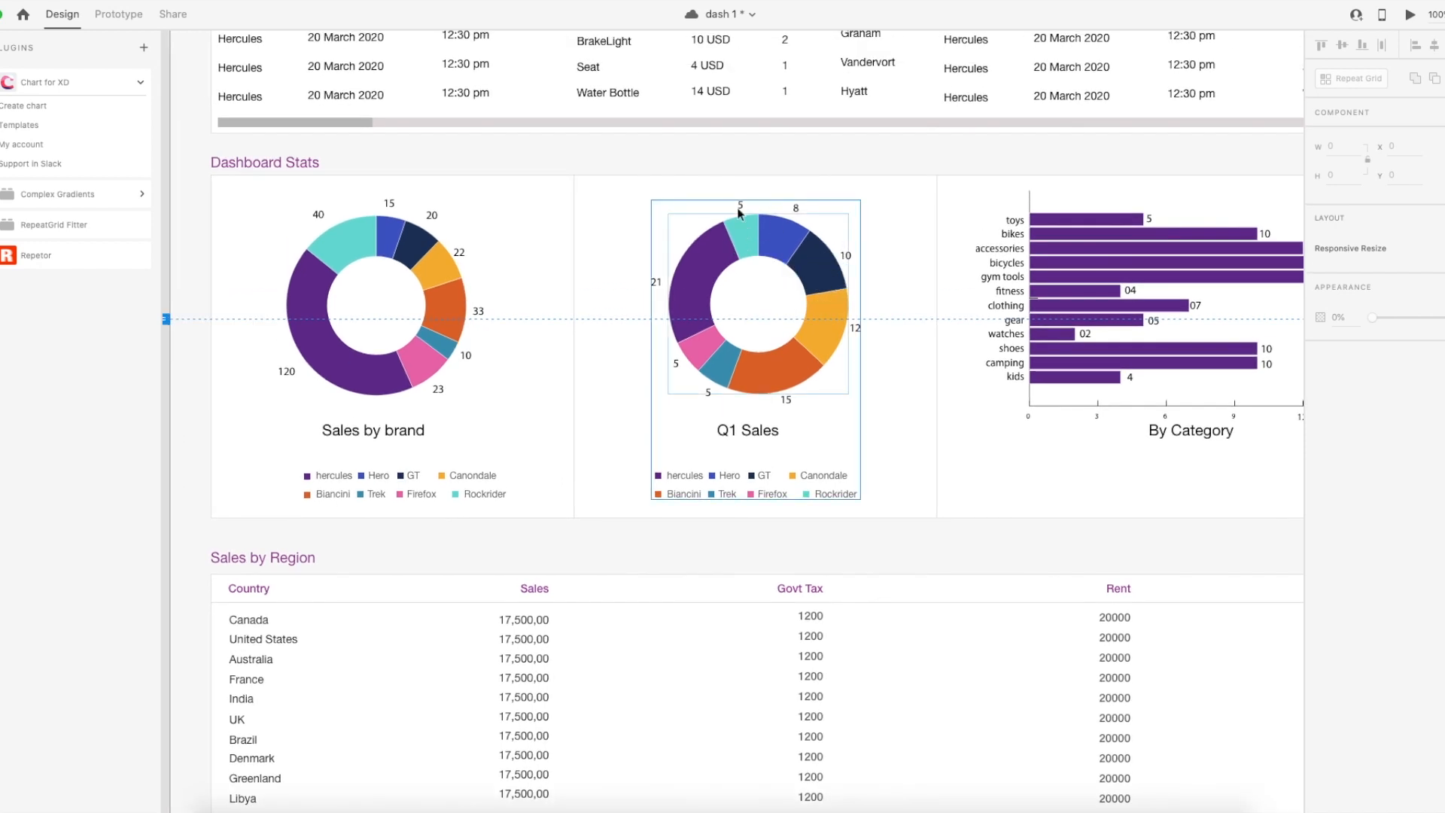
click(378, 282)
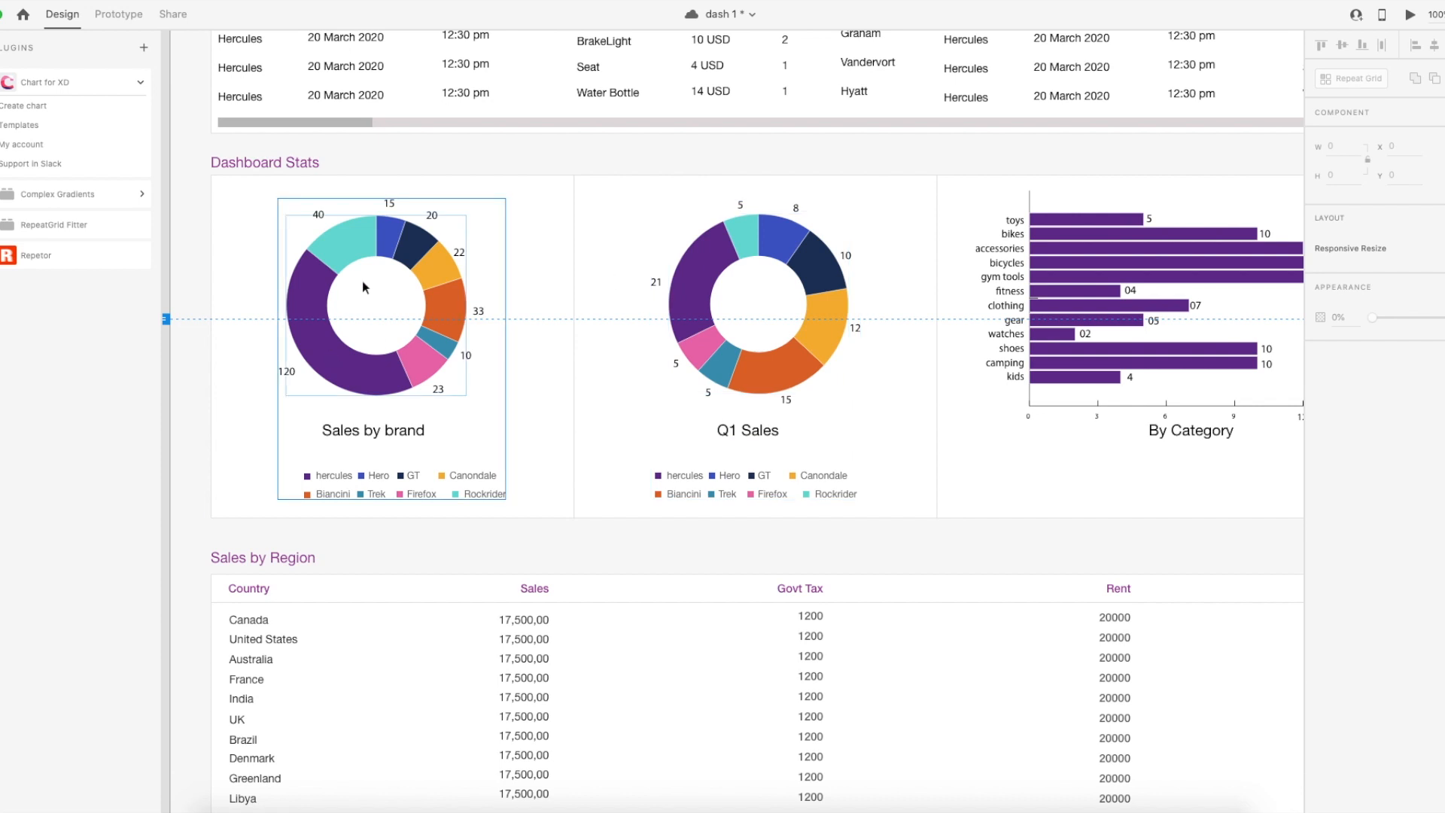
click(484, 294)
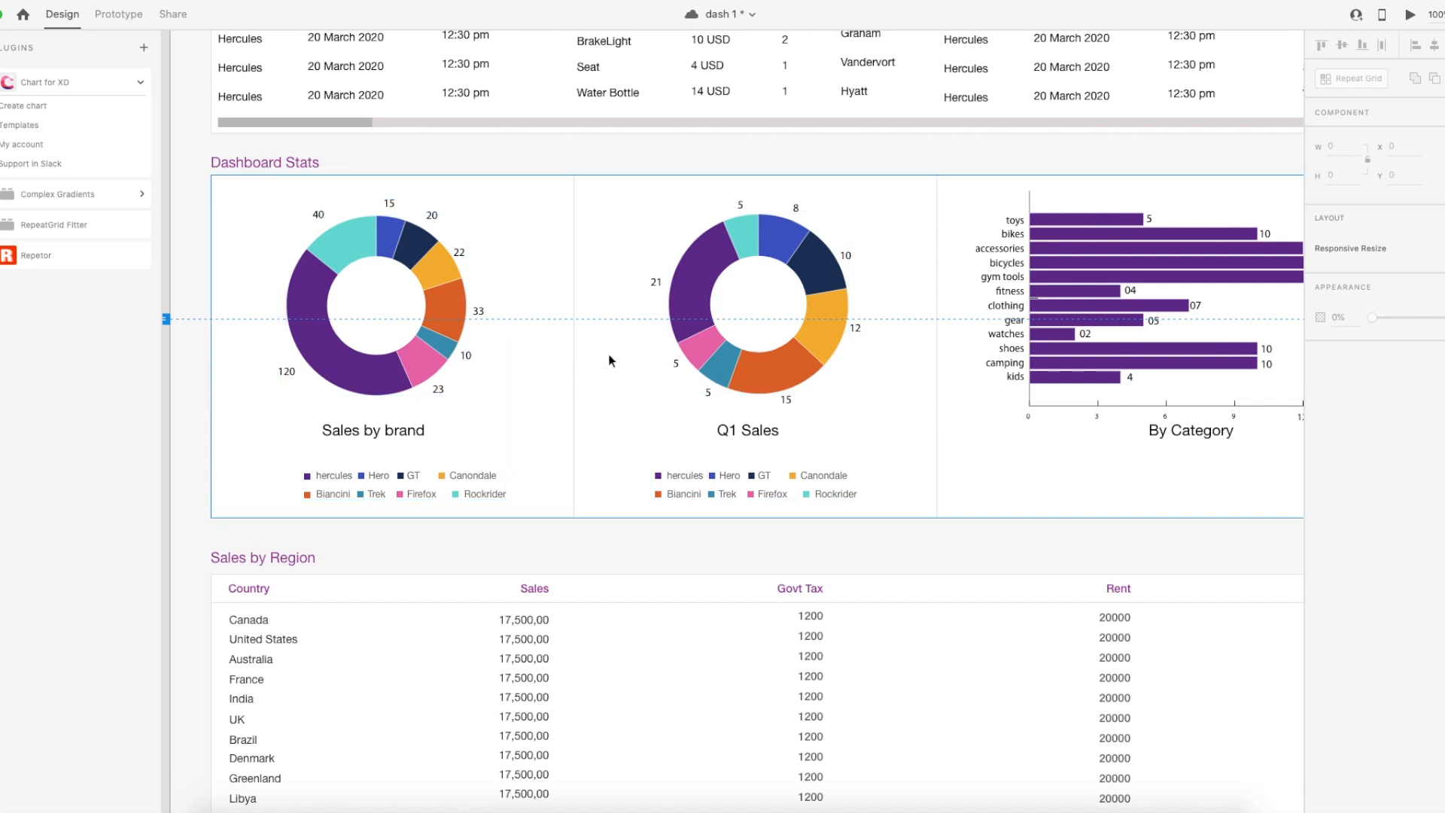
click(563, 539)
drag(788, 447, 739, 463)
drag(630, 475, 786, 462)
double_click(487, 328)
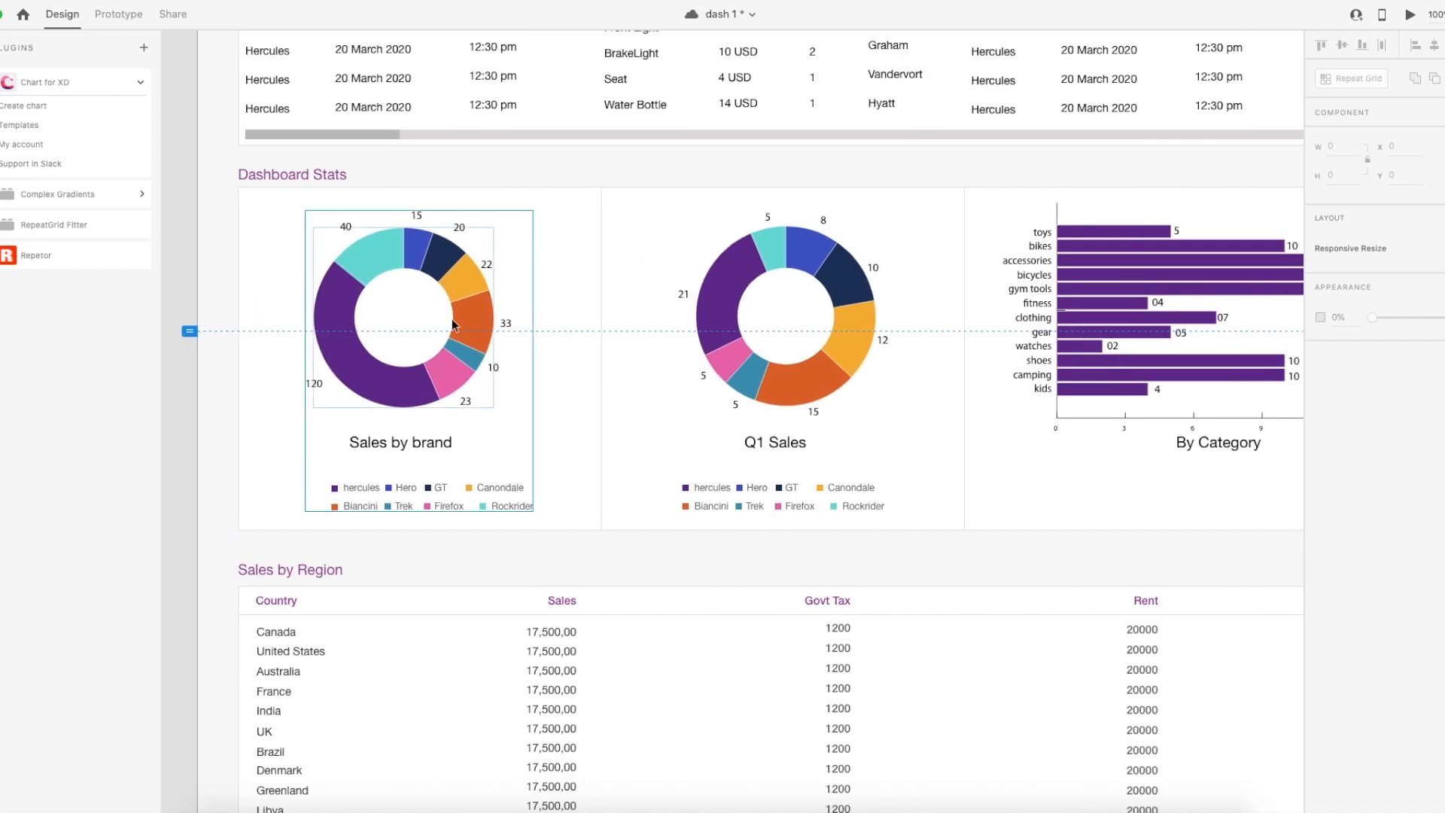
Switch to Adobe Illustrator and bring the donut and bar chart artboards into view.
drag(866, 407, 829, 437)
drag(723, 409, 721, 411)
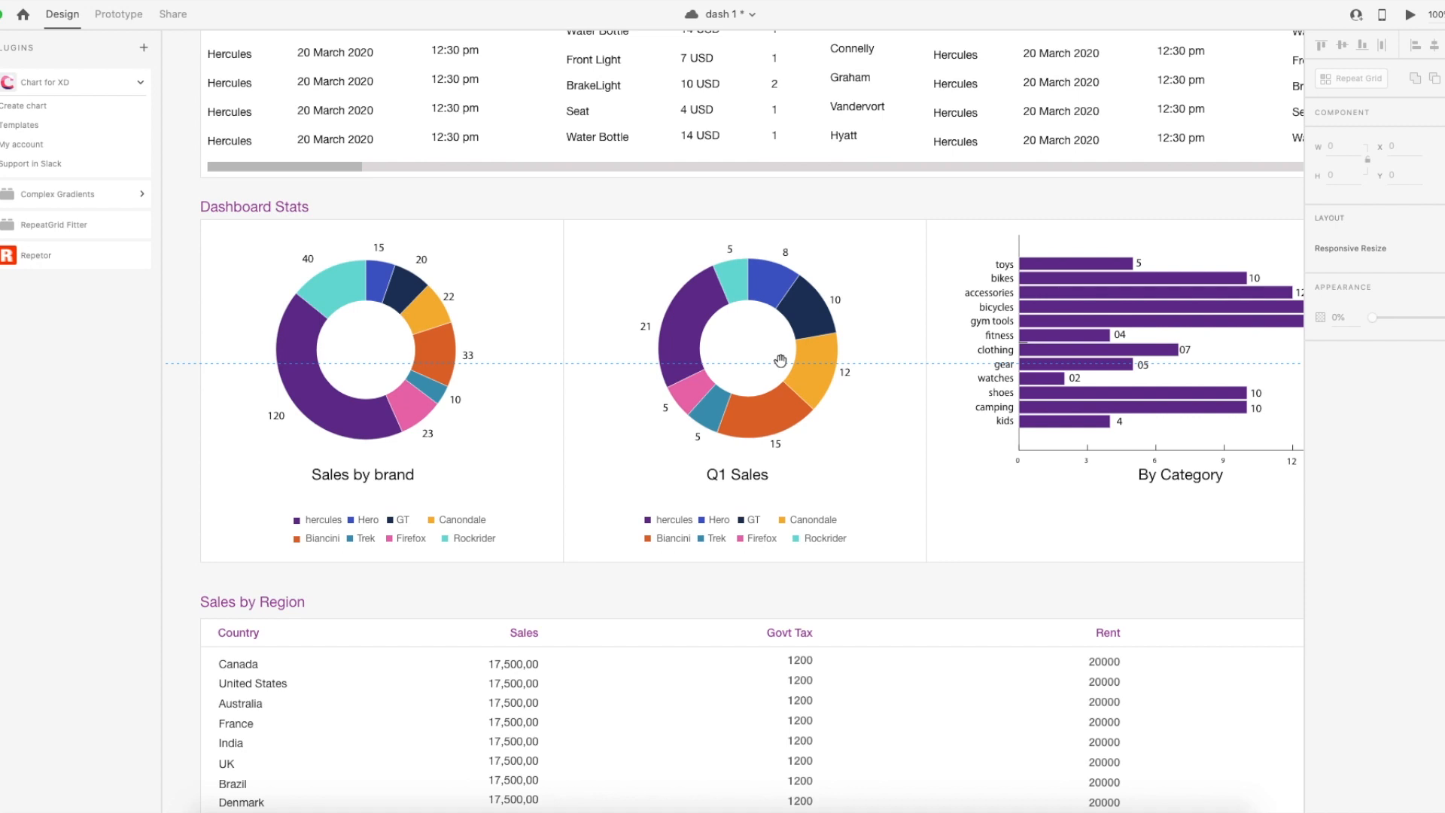
drag(813, 317, 777, 328)
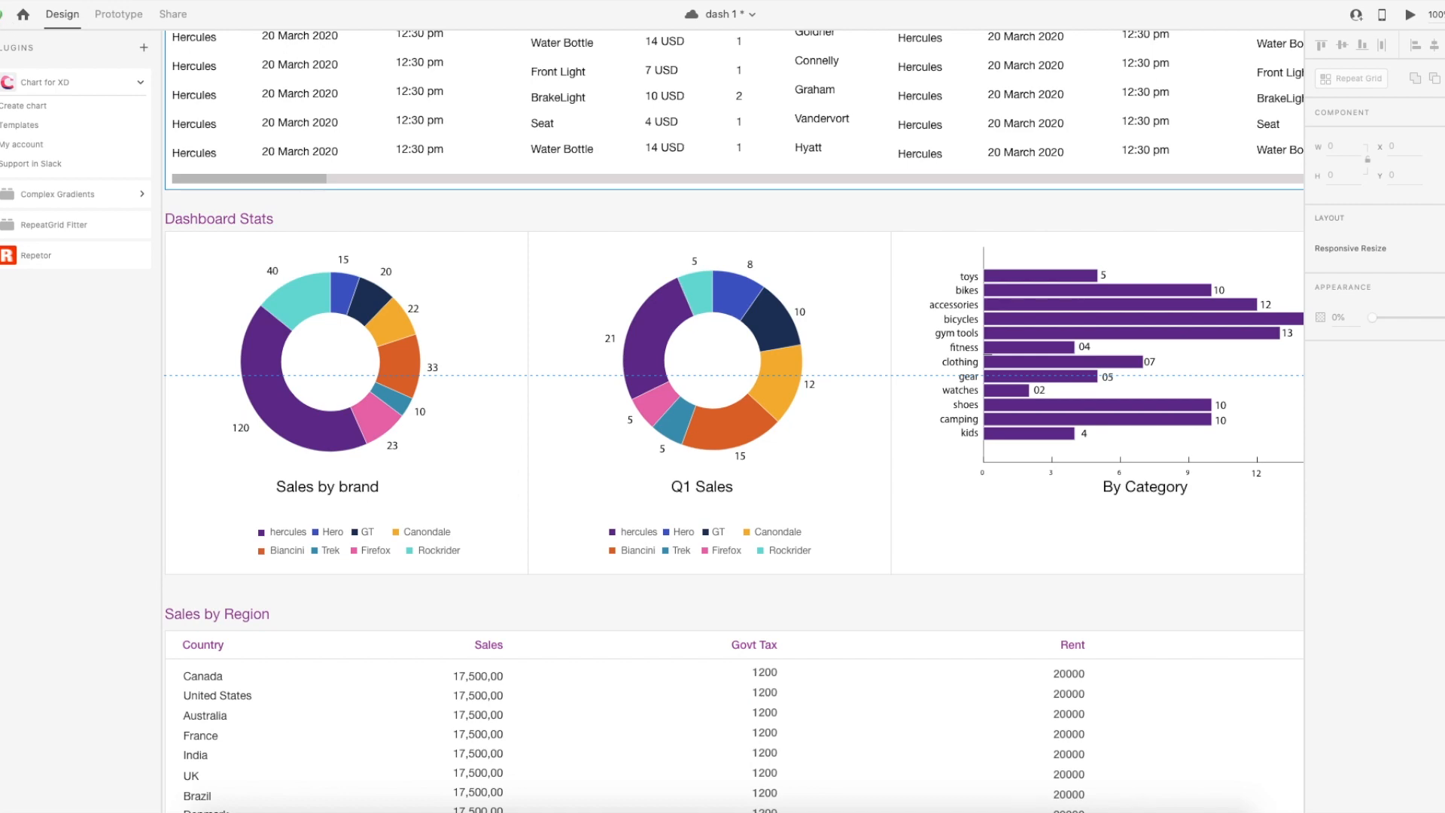
key(super+m)
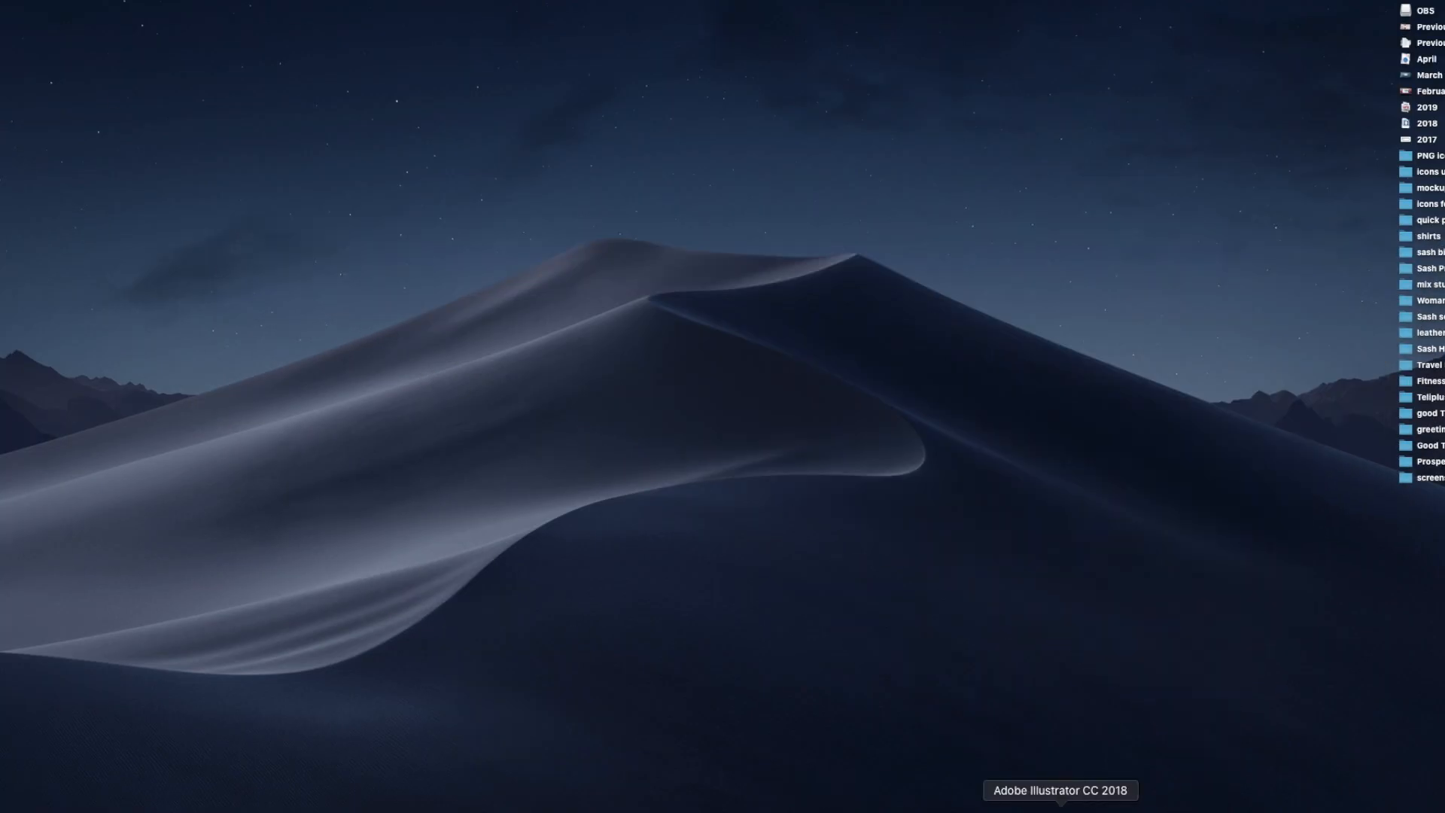
click(1060, 809)
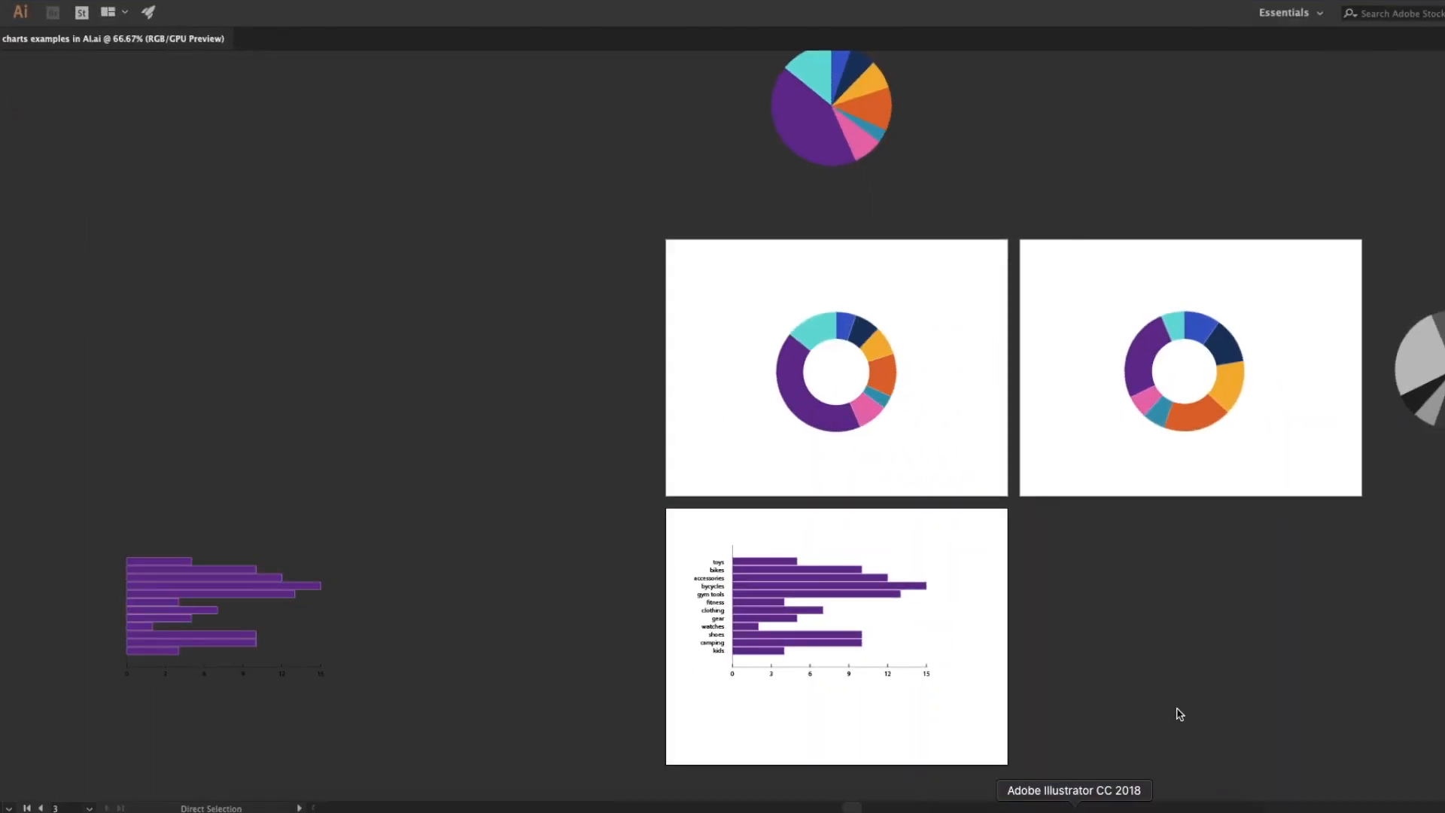
key(super+1)
scroll(1074, 490, up, 5)
scroll(1026, 535, right, 8)
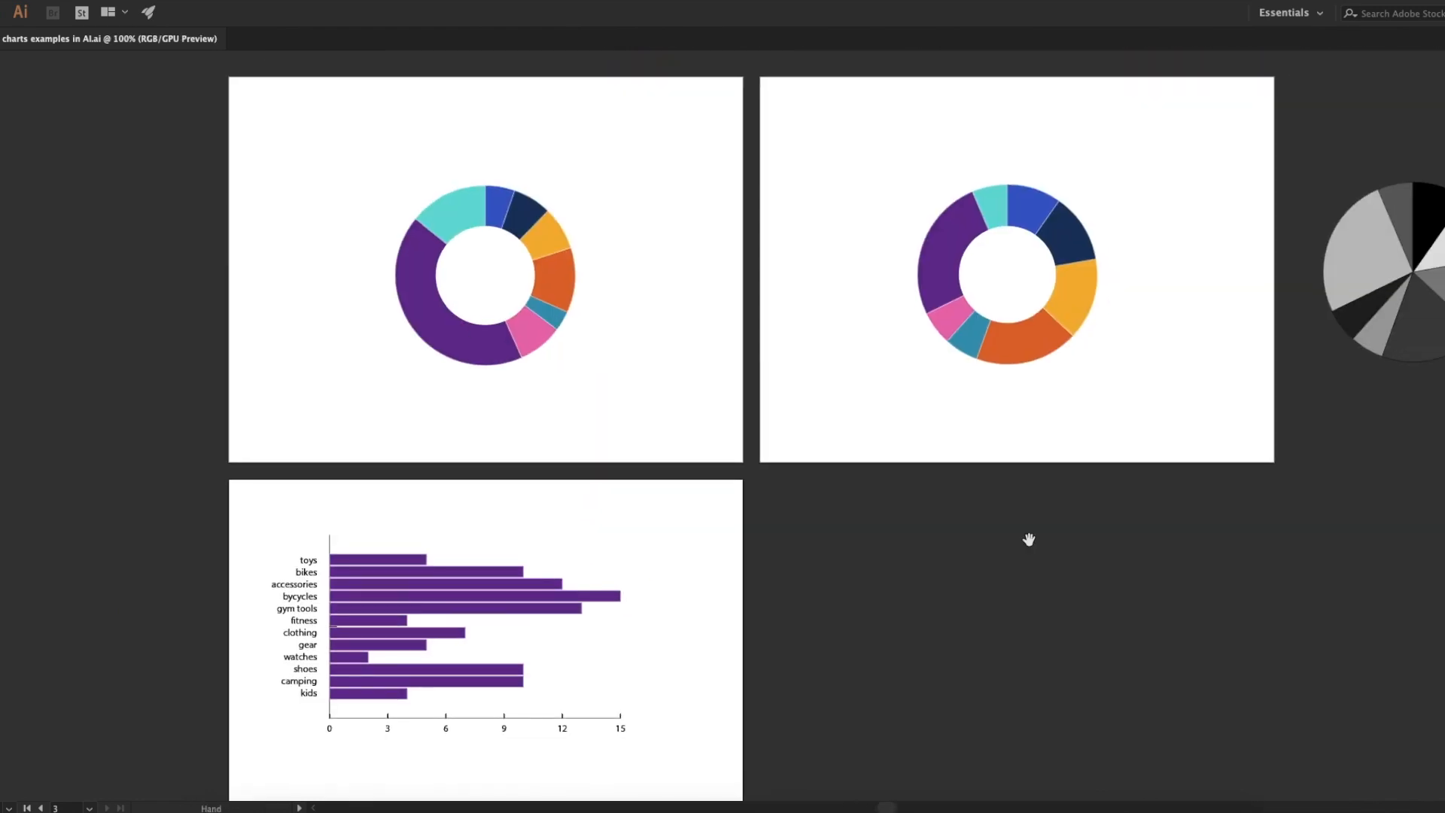
key(space)
drag(706, 684, 758, 477)
drag(749, 347, 761, 432)
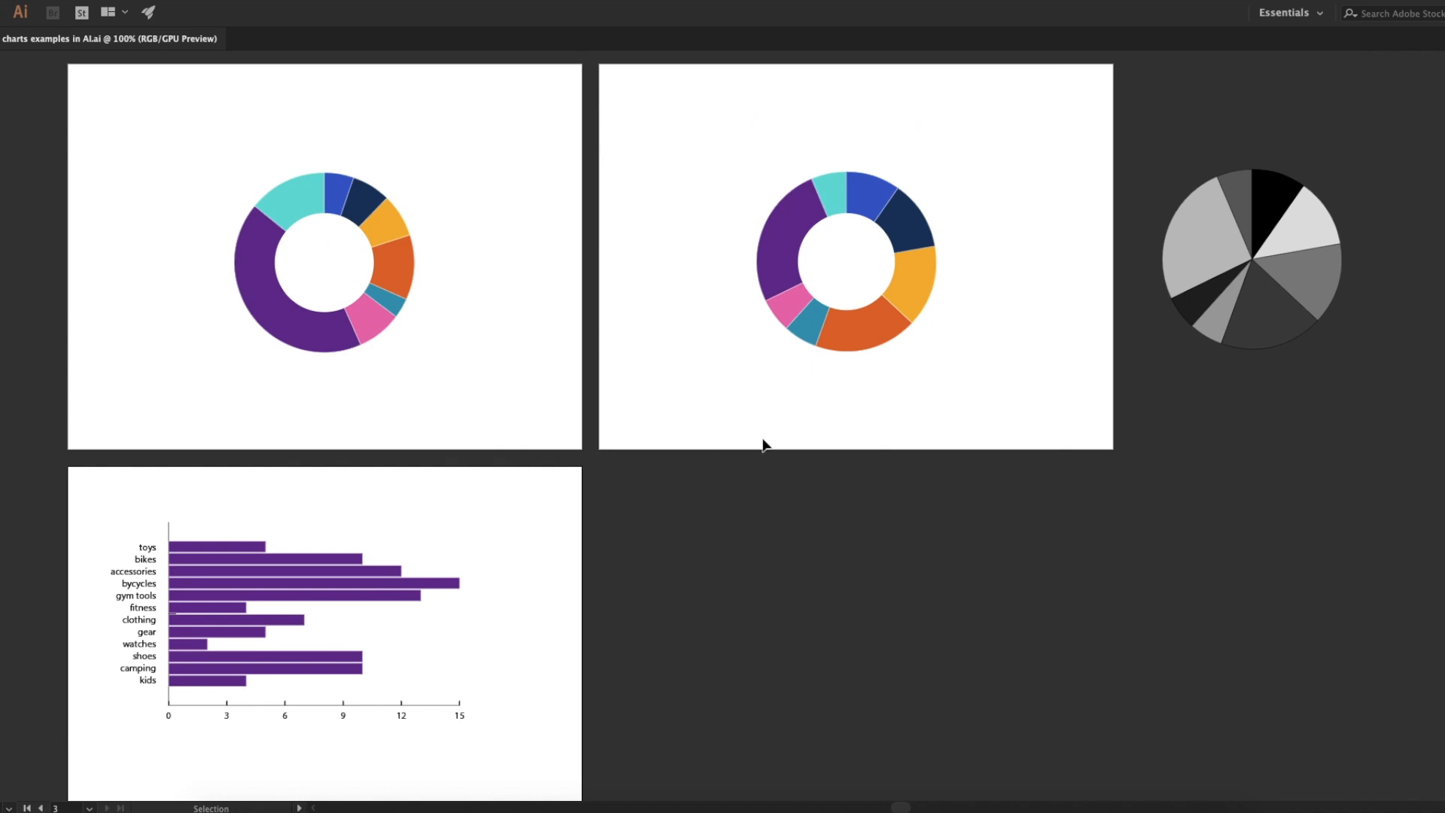
Inspect the graph data of the coloured pie chart above the artboards in an enlarged data window.
key(Tab)
key(Tab)
click(374, 318)
scroll(507, 390, up, 6)
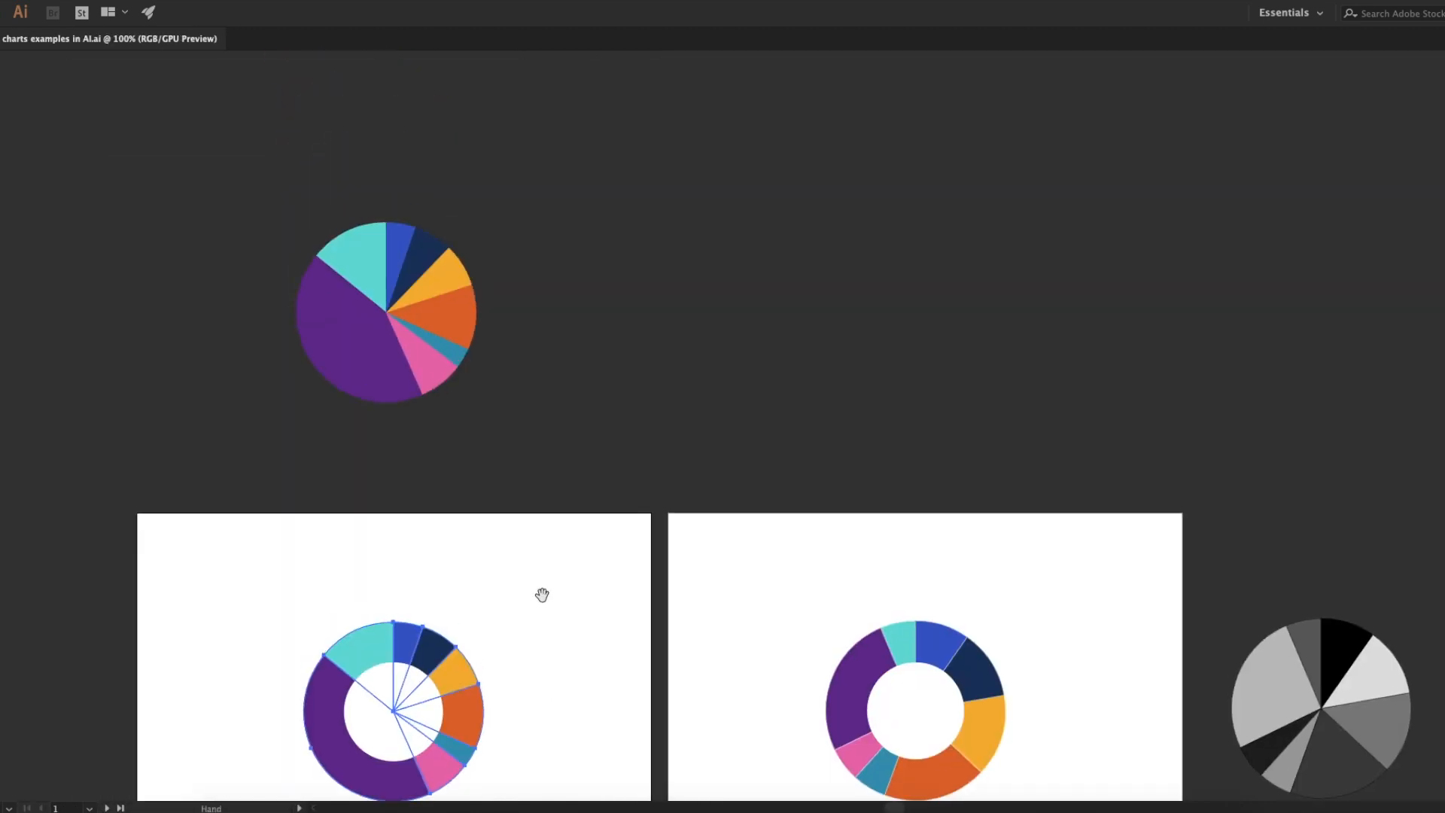
right_click(421, 336)
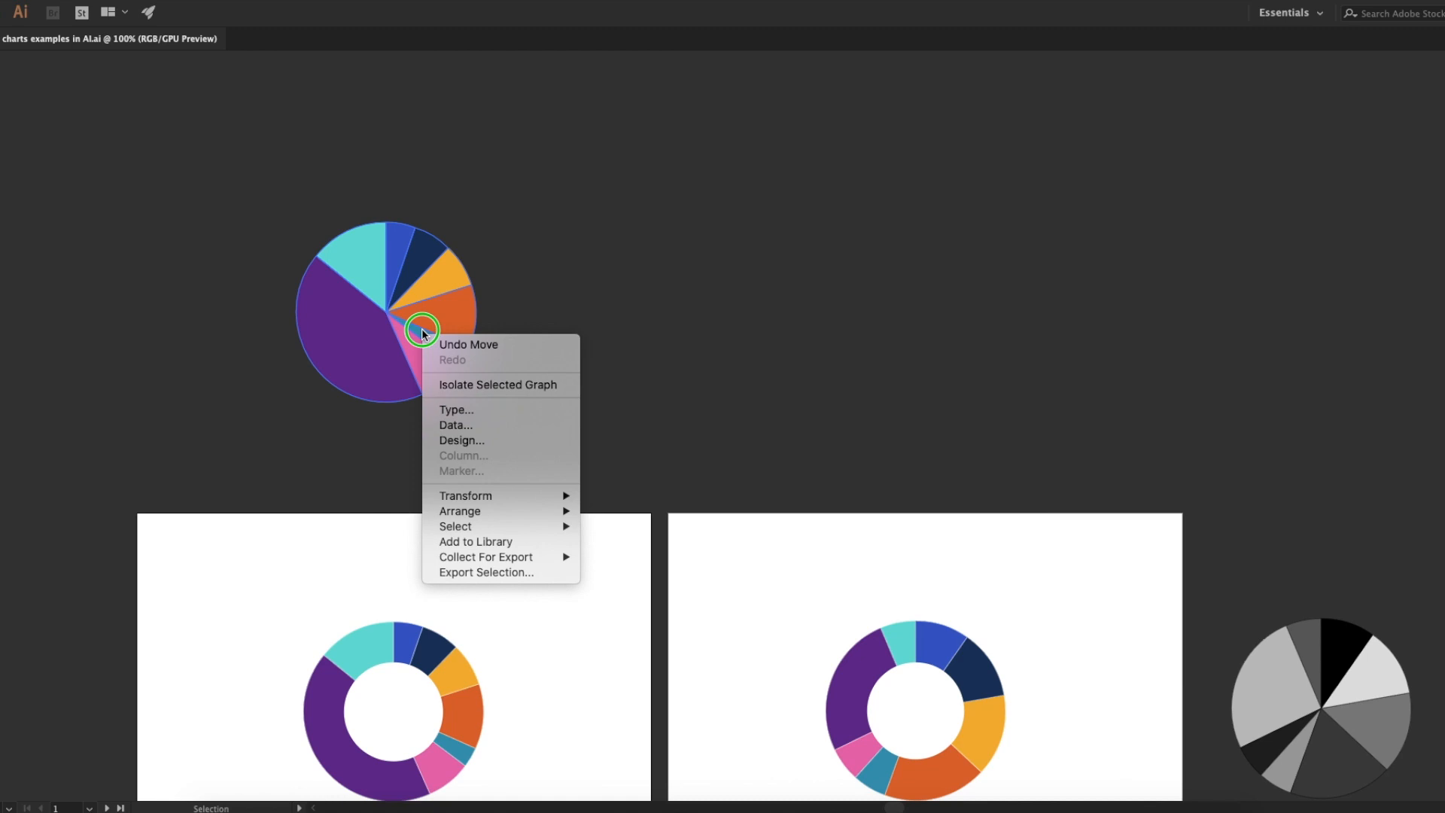
click(488, 426)
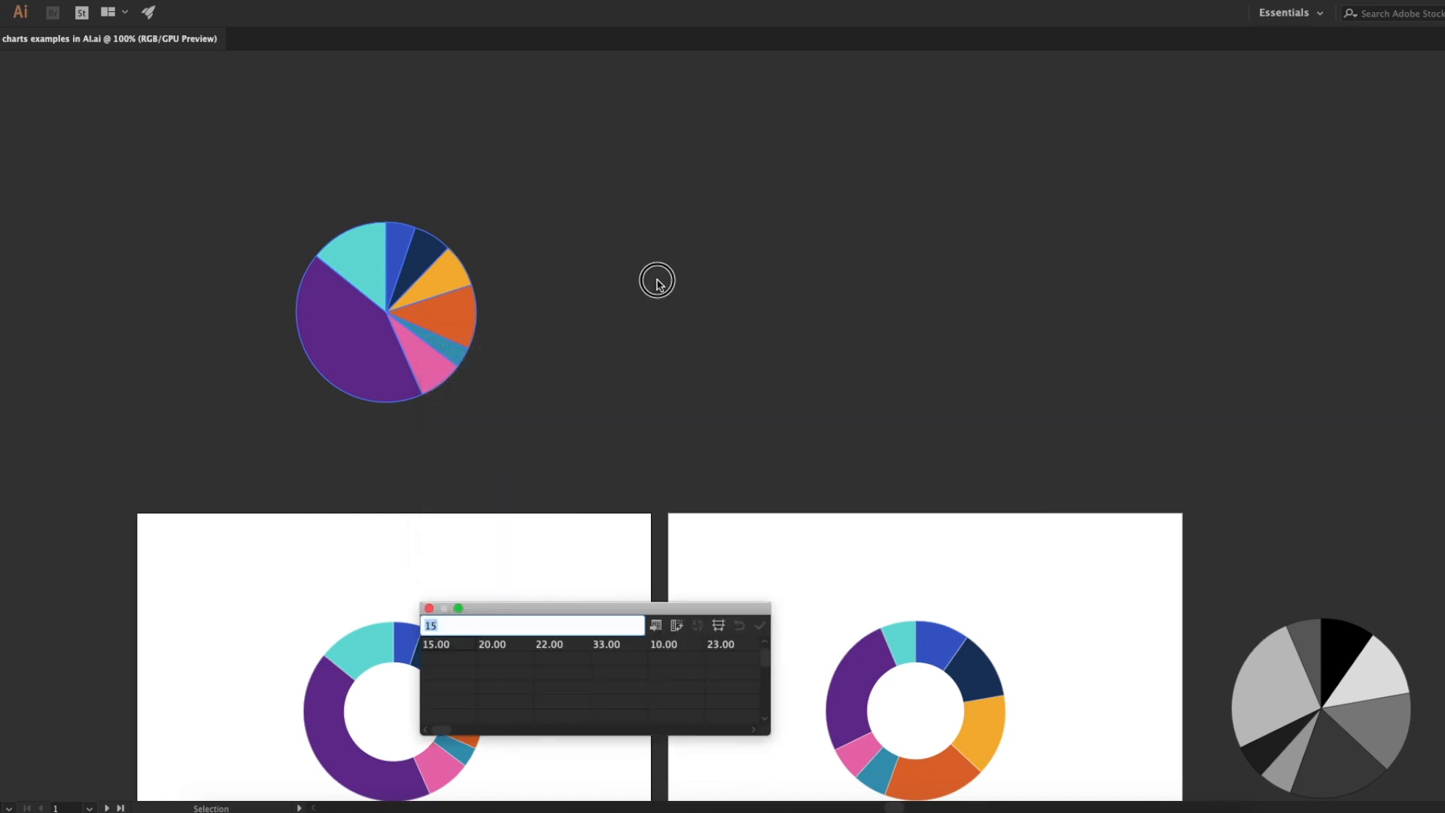
drag(633, 607, 709, 266)
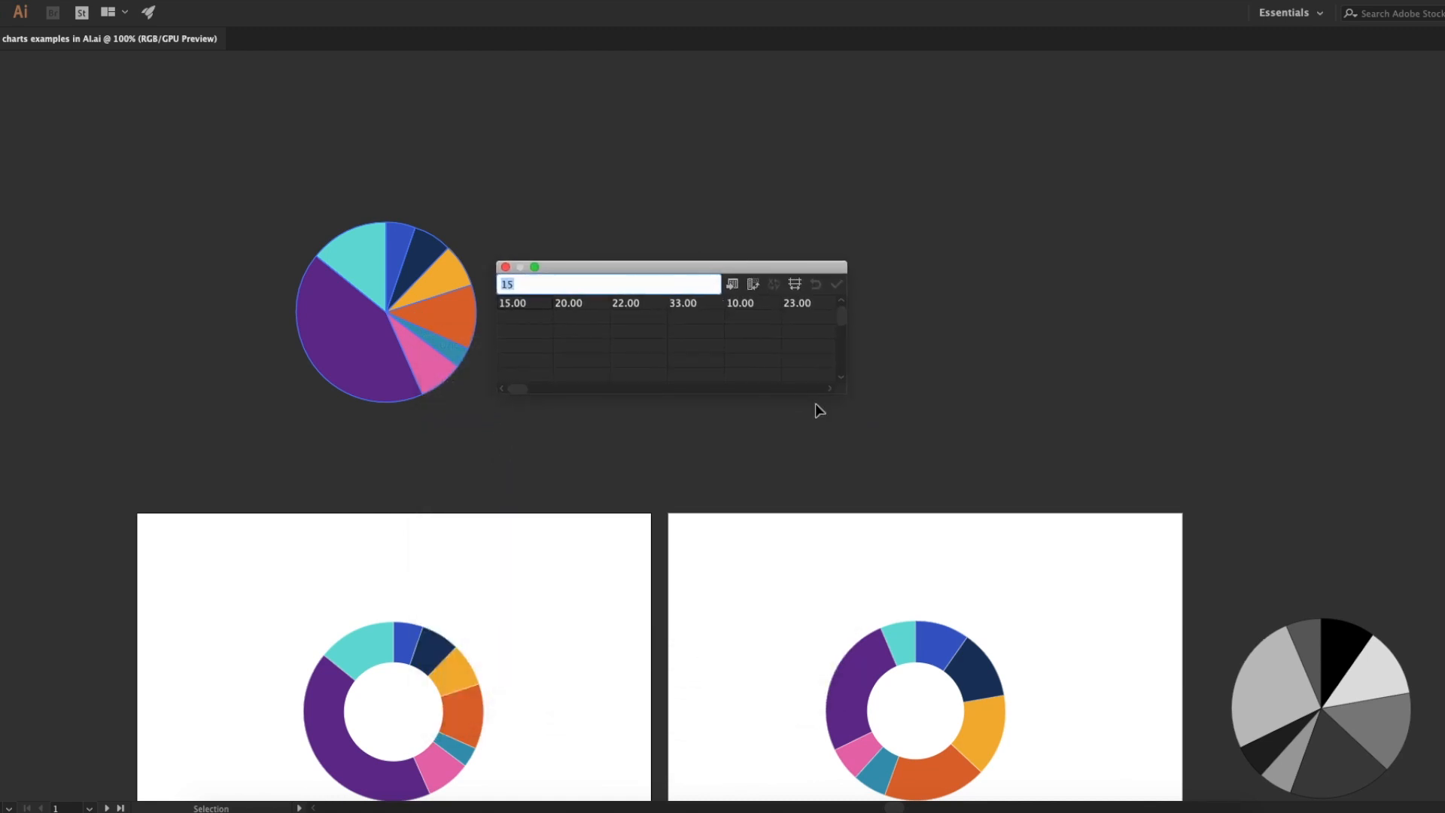
drag(848, 396, 1087, 481)
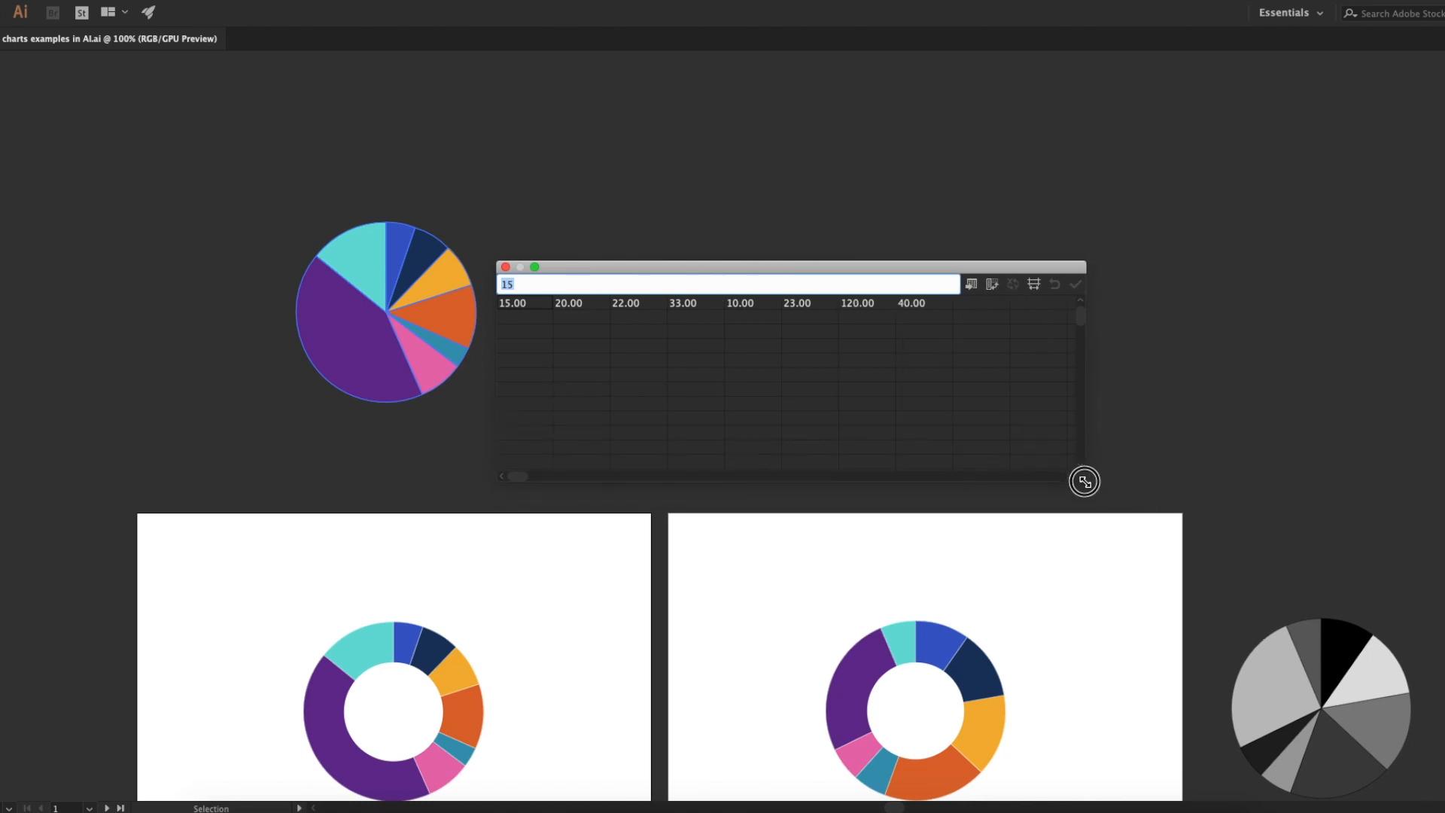
click(506, 267)
Clear the first artboard by moving its donut chart above it, beside the coloured pie chart.
scroll(526, 507, down, 5)
drag(551, 509, 468, 329)
drag(456, 265, 471, 451)
drag(768, 596, 382, 340)
drag(438, 561, 790, 800)
click(339, 499)
drag(338, 500, 779, 470)
drag(758, 371, 707, 316)
click(1036, 384)
drag(511, 598, 711, 272)
Draw a pie graph about 240 px wide on the empty first artboard with the Pie Graph tool.
key(Tab)
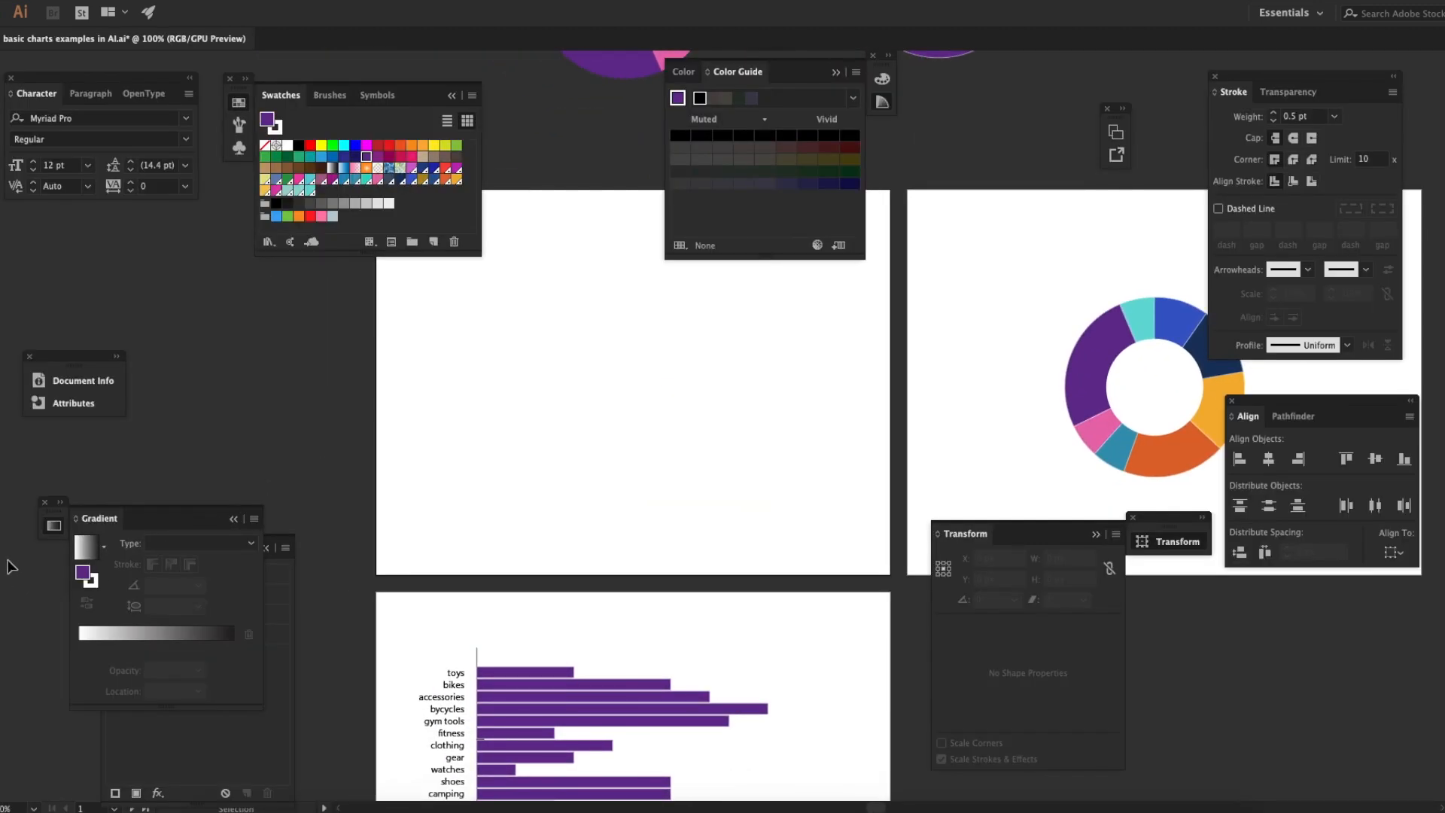
drag(6, 520, 74, 655)
key(Tab)
drag(458, 256, 679, 420)
drag(668, 265, 853, 385)
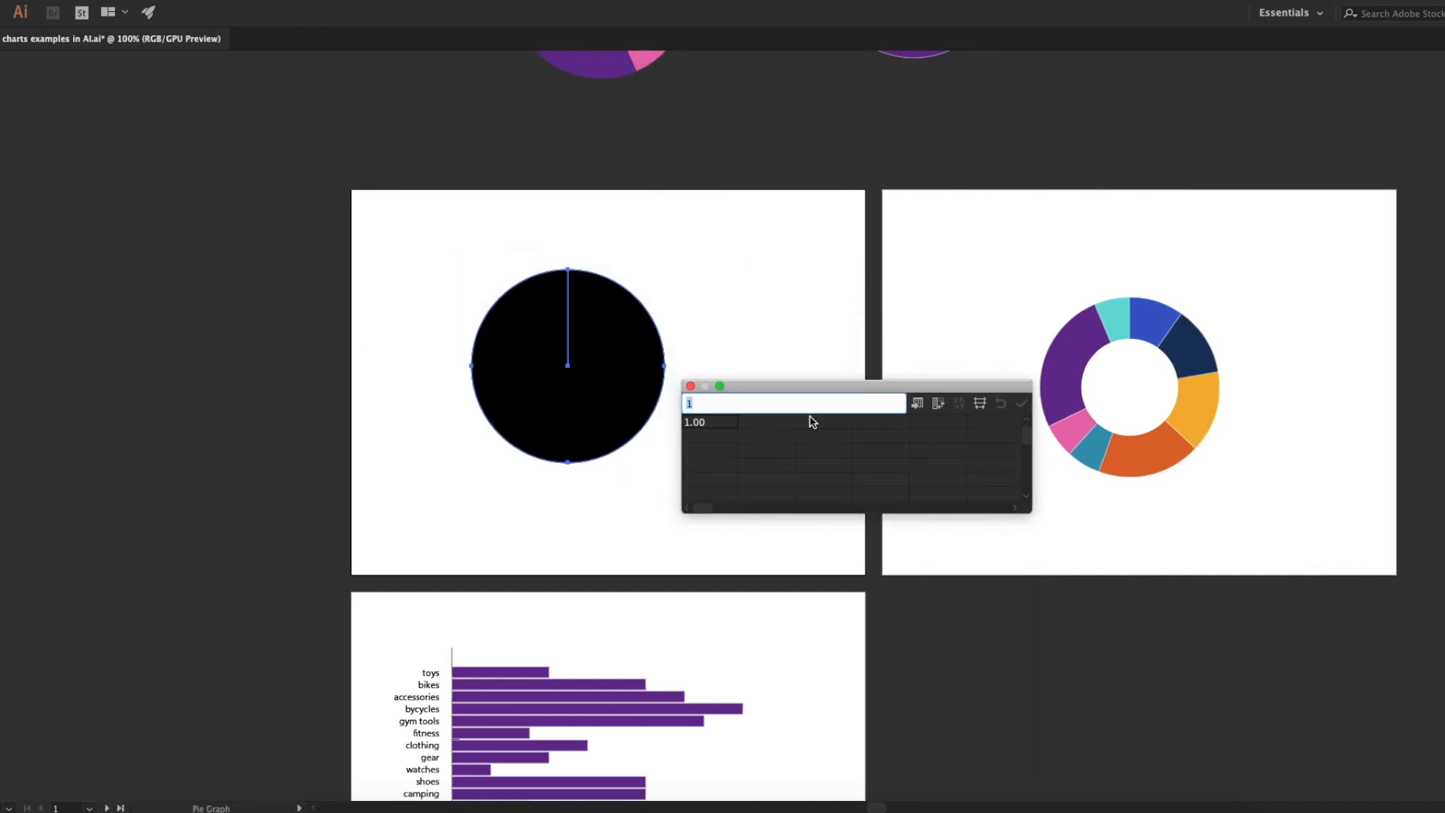
Enter the graph data 15, 12, 10, 5, 7, 10 and 20 and apply it to the pie graph.
text(15.00 )
text(12)
key(Tab)
text(10)
key(Tab)
text(5)
key(Tab)
text(7)
key(Tab)
key(Tab)
text(20)
key(Tab)
click(1021, 404)
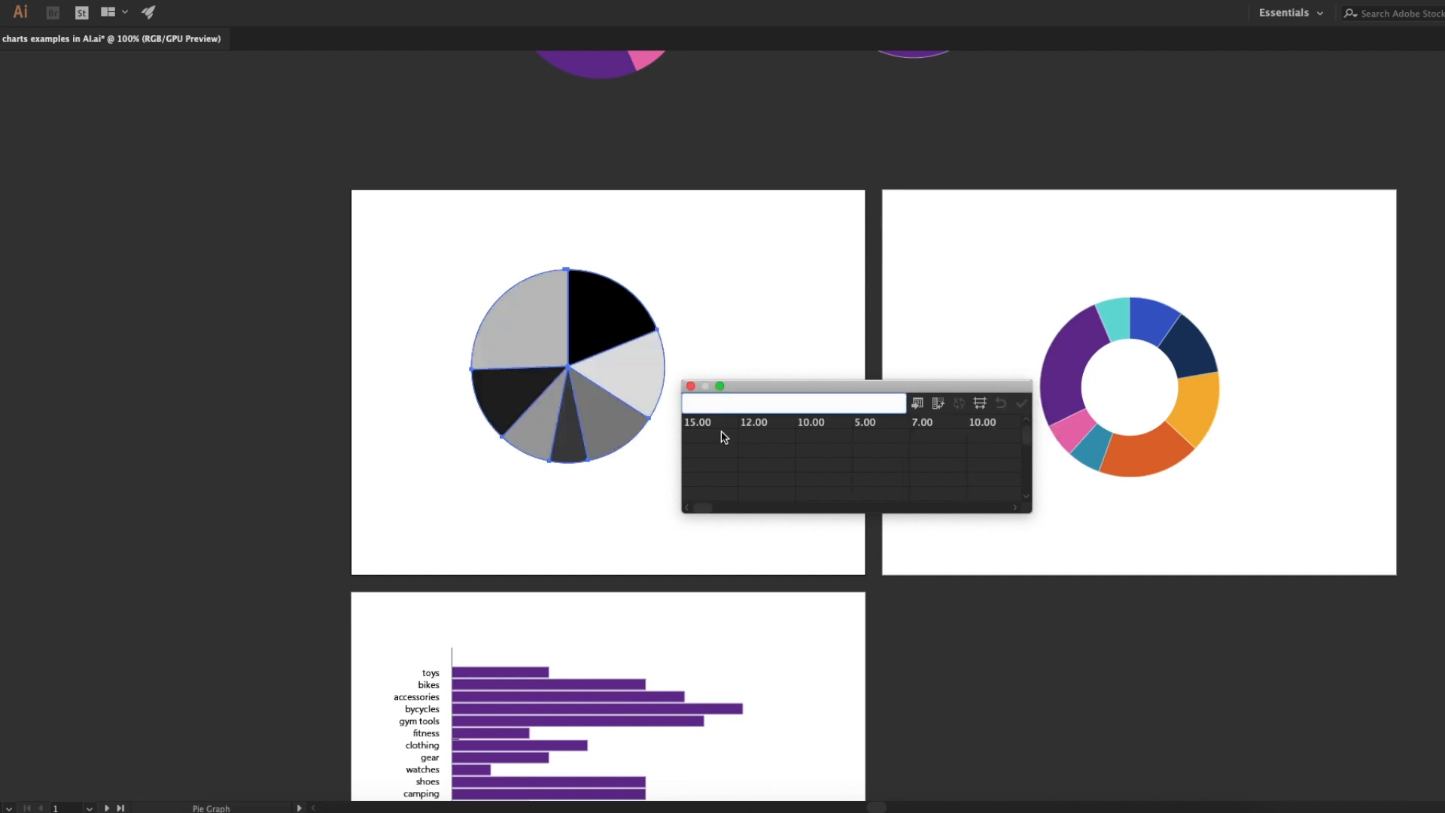
click(691, 386)
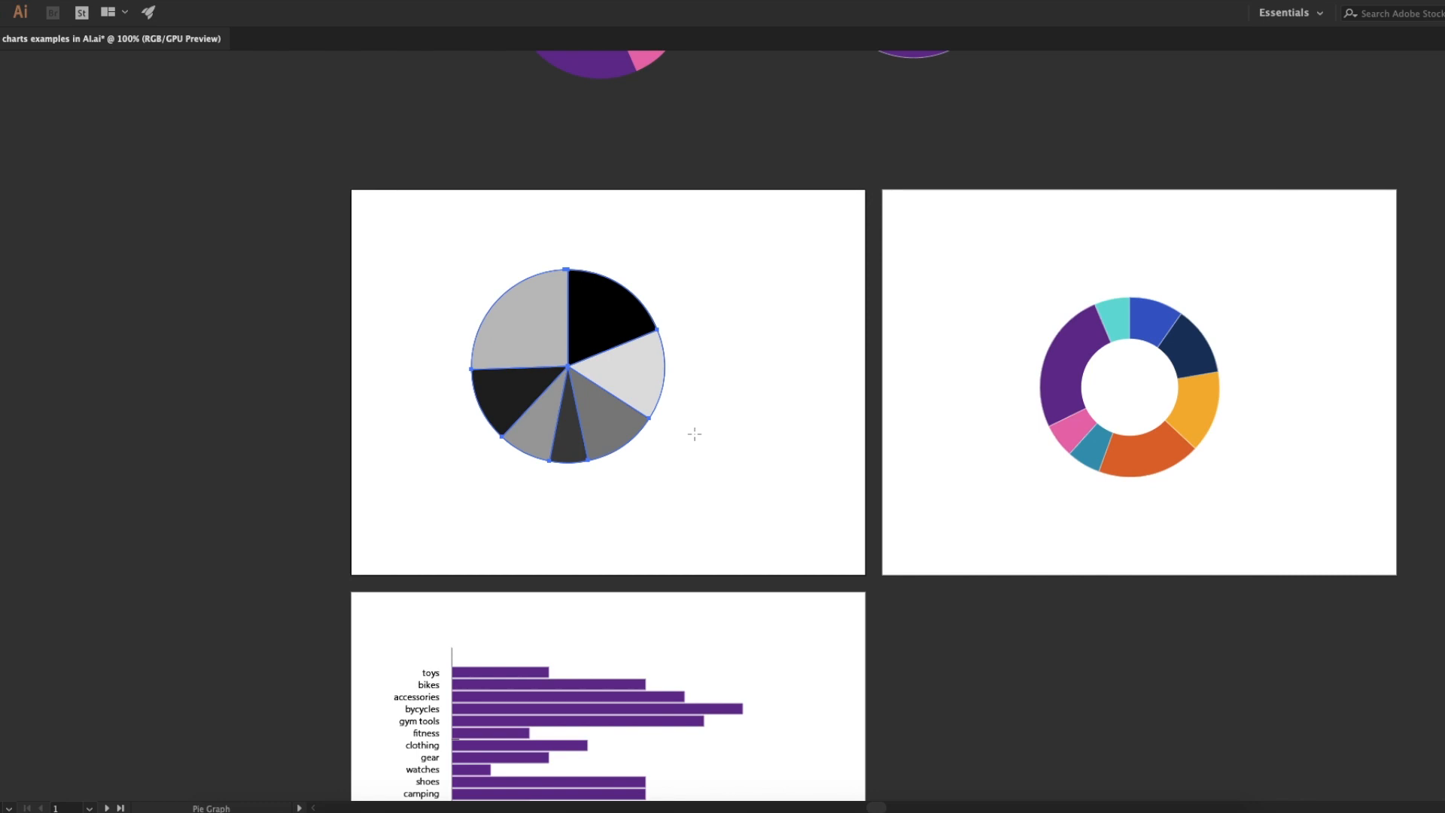
Recolour the pie's first two slices royal blue and navy with the Eyedropper, sampling the neighbouring donut chart.
key(a)
click(708, 415)
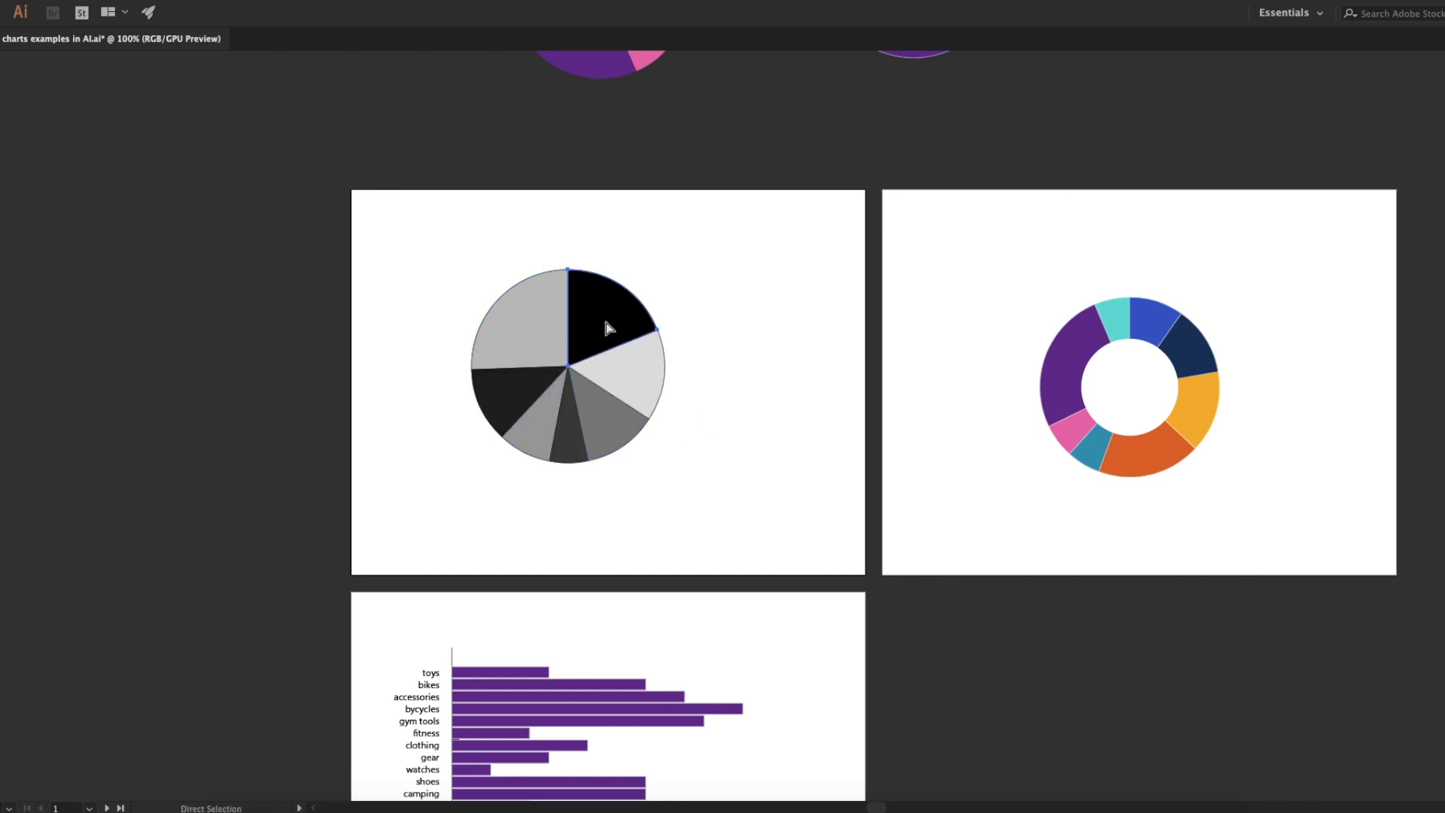
key(i)
click(1143, 314)
key(a)
click(645, 380)
key(i)
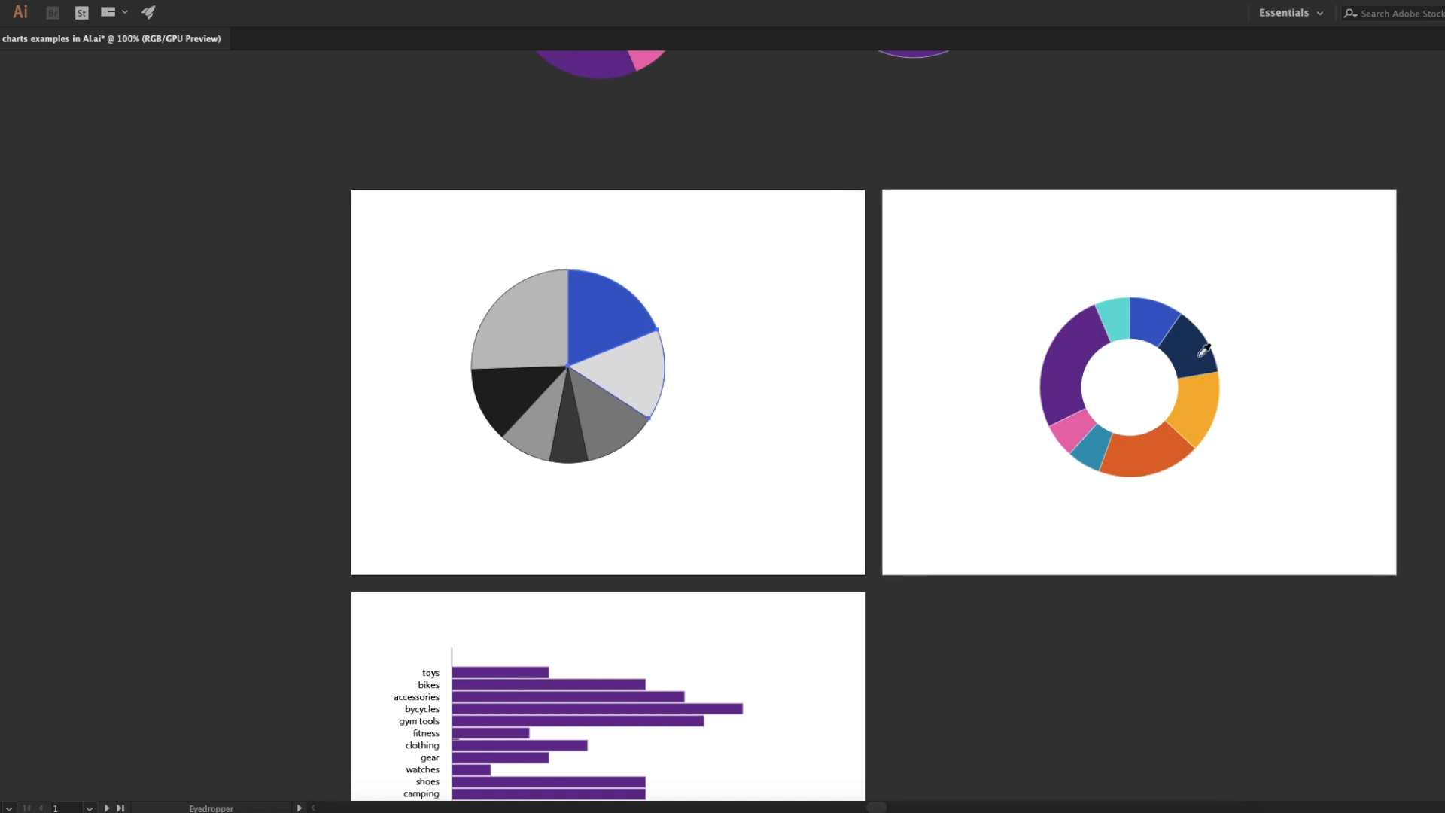
click(1198, 348)
Recolour the third and fourth pie slices yellow and orange, sampled from the neighbouring donut chart.
key(a)
click(595, 418)
key(i)
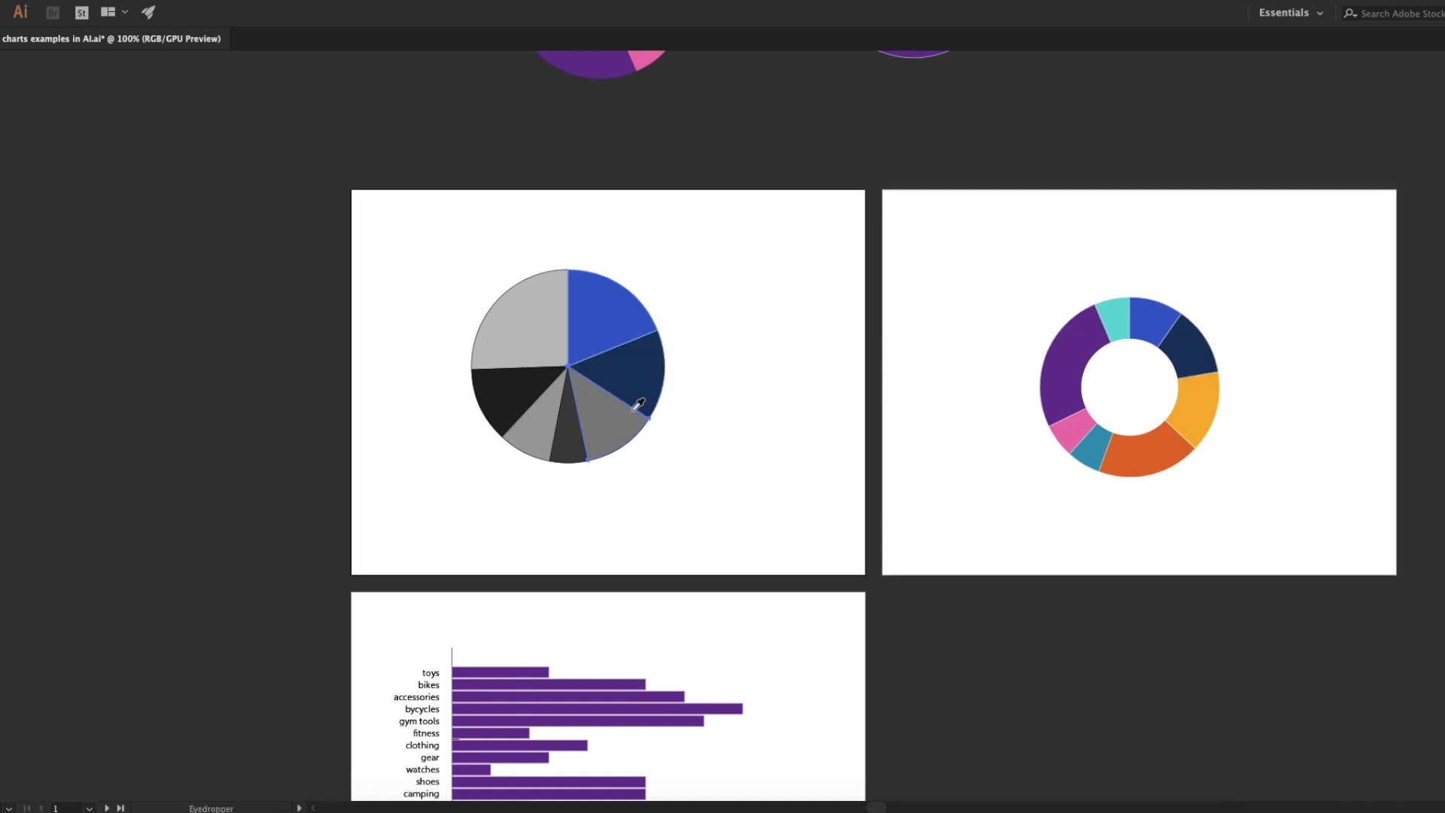
click(1203, 394)
key(a)
click(575, 444)
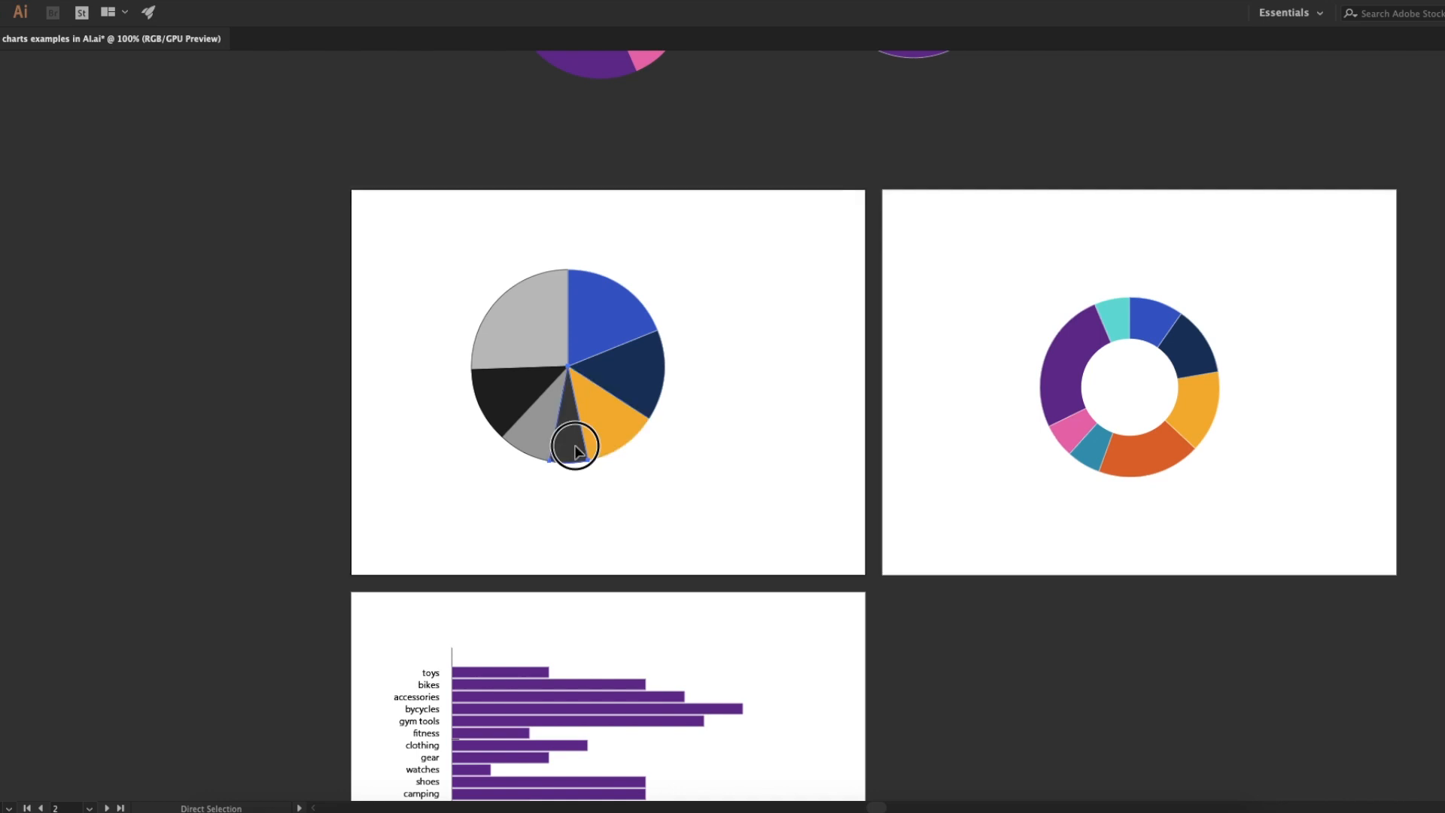
key(i)
click(1127, 447)
Recolour the fifth and sixth pie slices teal and pink, sampled from the neighbouring donut chart.
key(a)
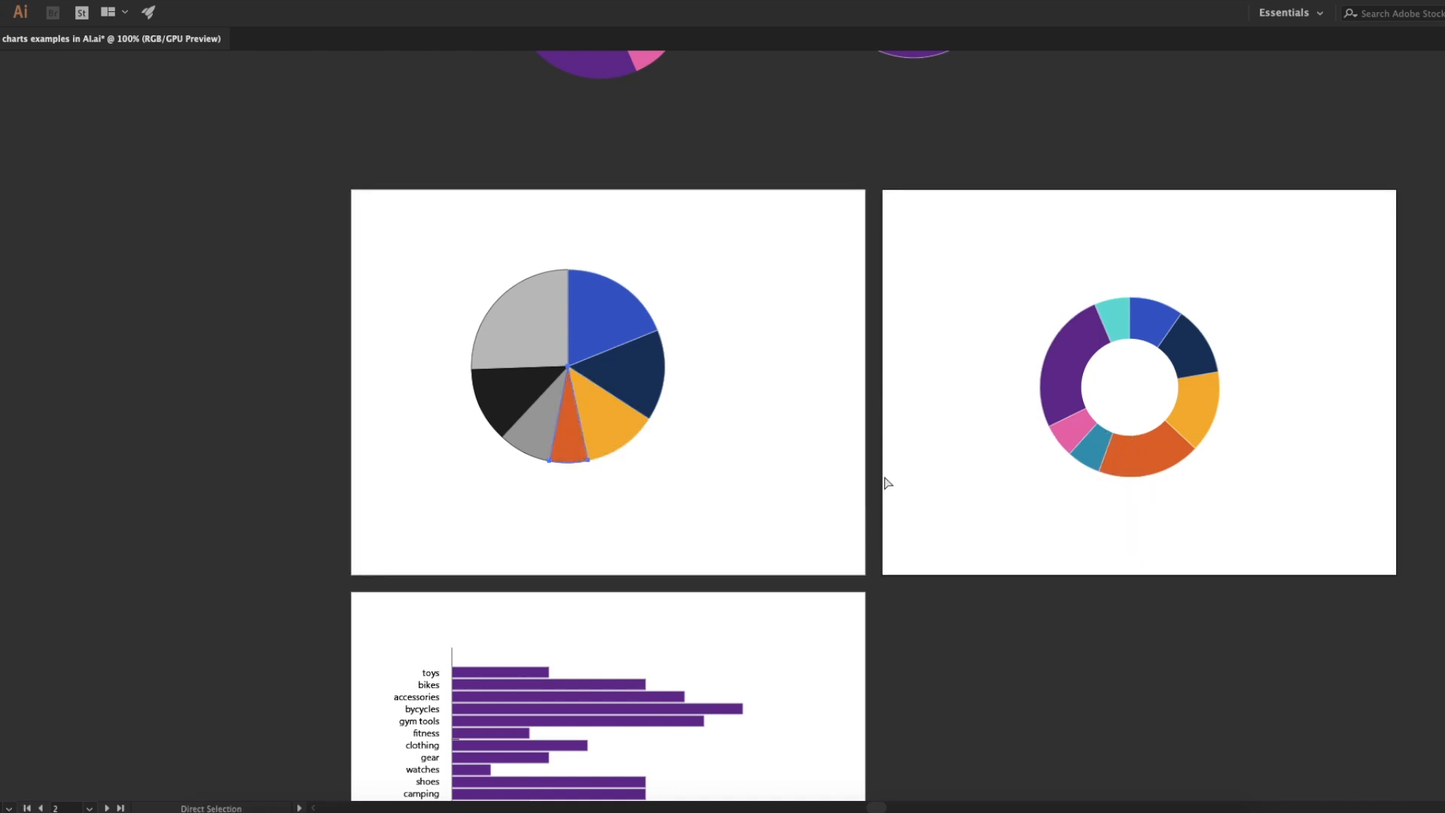
click(541, 446)
key(i)
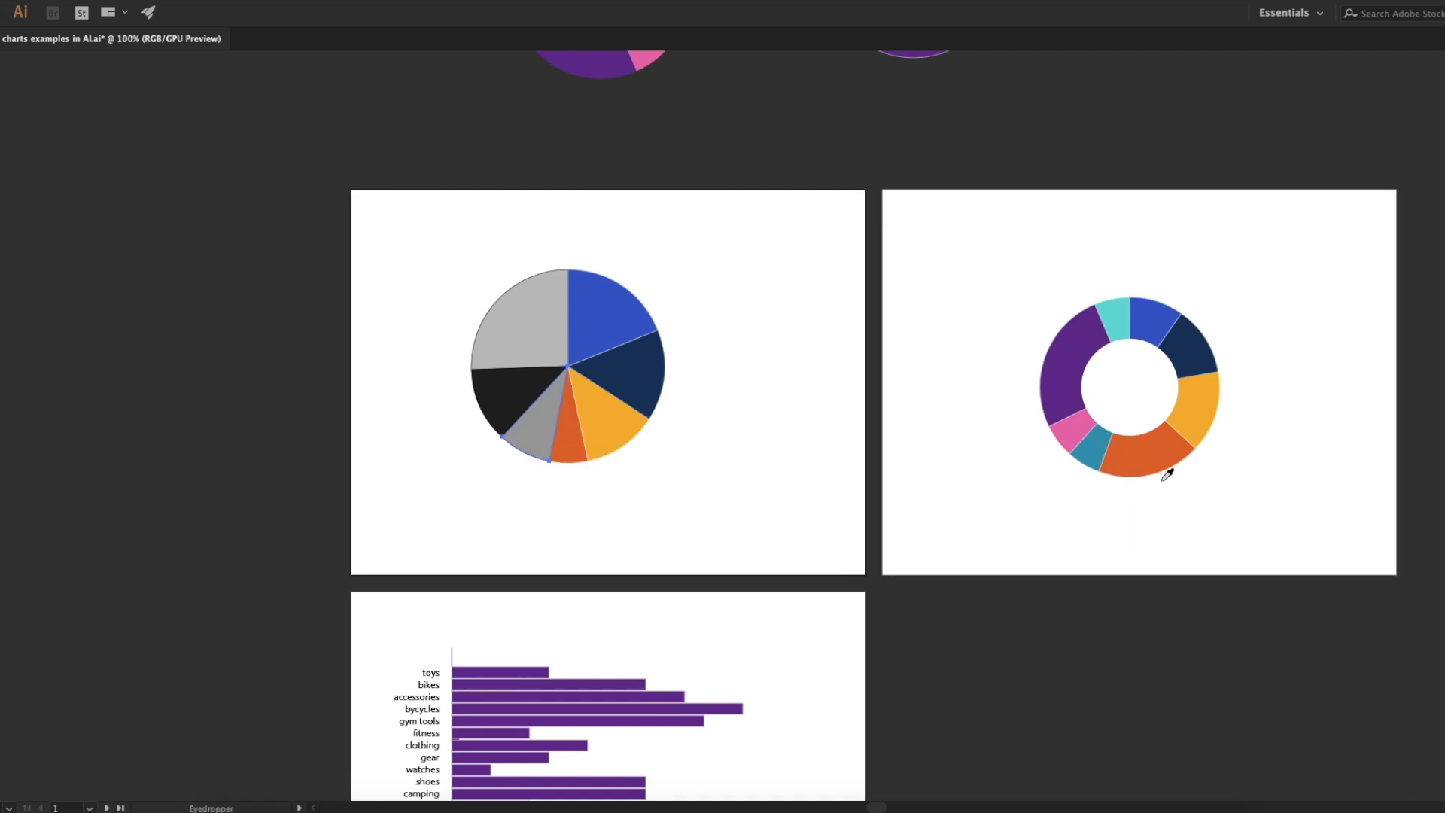
click(1093, 448)
key(a)
click(500, 395)
key(i)
click(1070, 428)
Recolour the last grey pie slice purple, sampled from the neighbouring donut chart, and deselect the pie.
key(a)
click(519, 334)
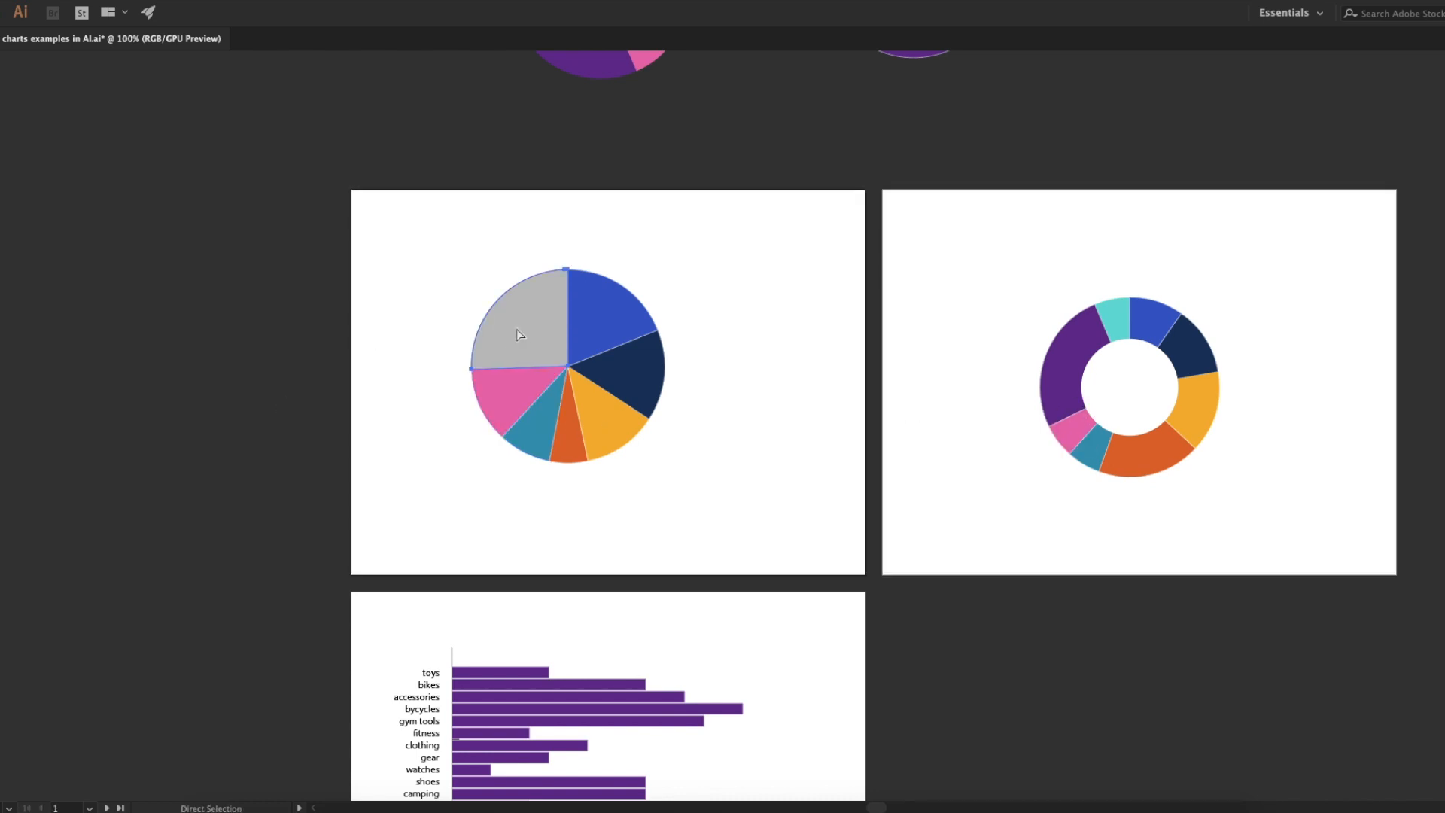
key(i)
click(1066, 388)
key(a)
click(771, 352)
key(v)
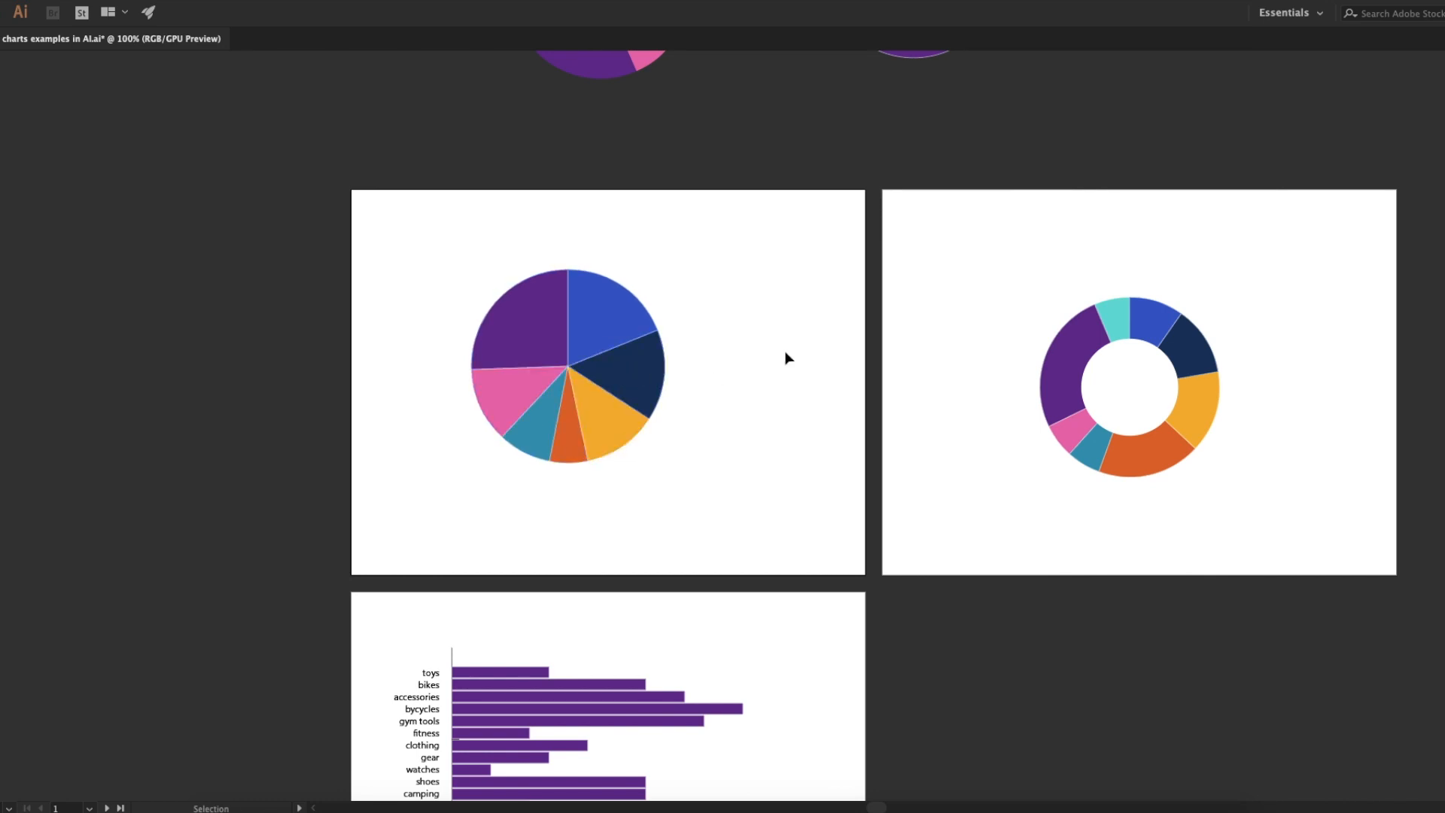
Draw a circle smaller than the pie chart with the Ellipse tool, starting from the pie's centre.
key(Tab)
drag(2, 219, 39, 257)
key(Tab)
drag(570, 366, 685, 482)
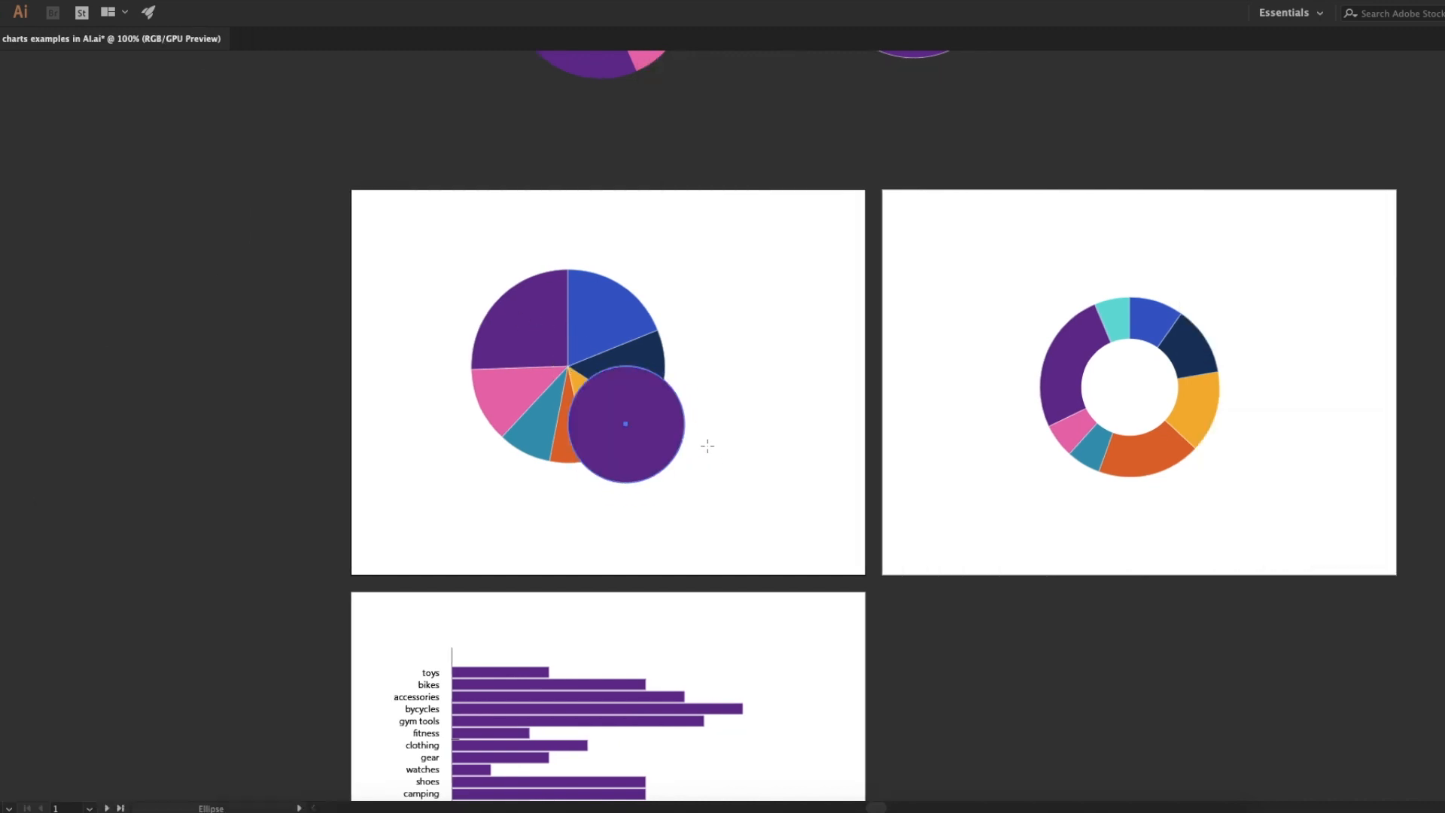
Fill the circle with white and centre it over the pie chart to form a donut.
key(i)
click(740, 414)
key(v)
drag(662, 394, 599, 377)
click(726, 388)
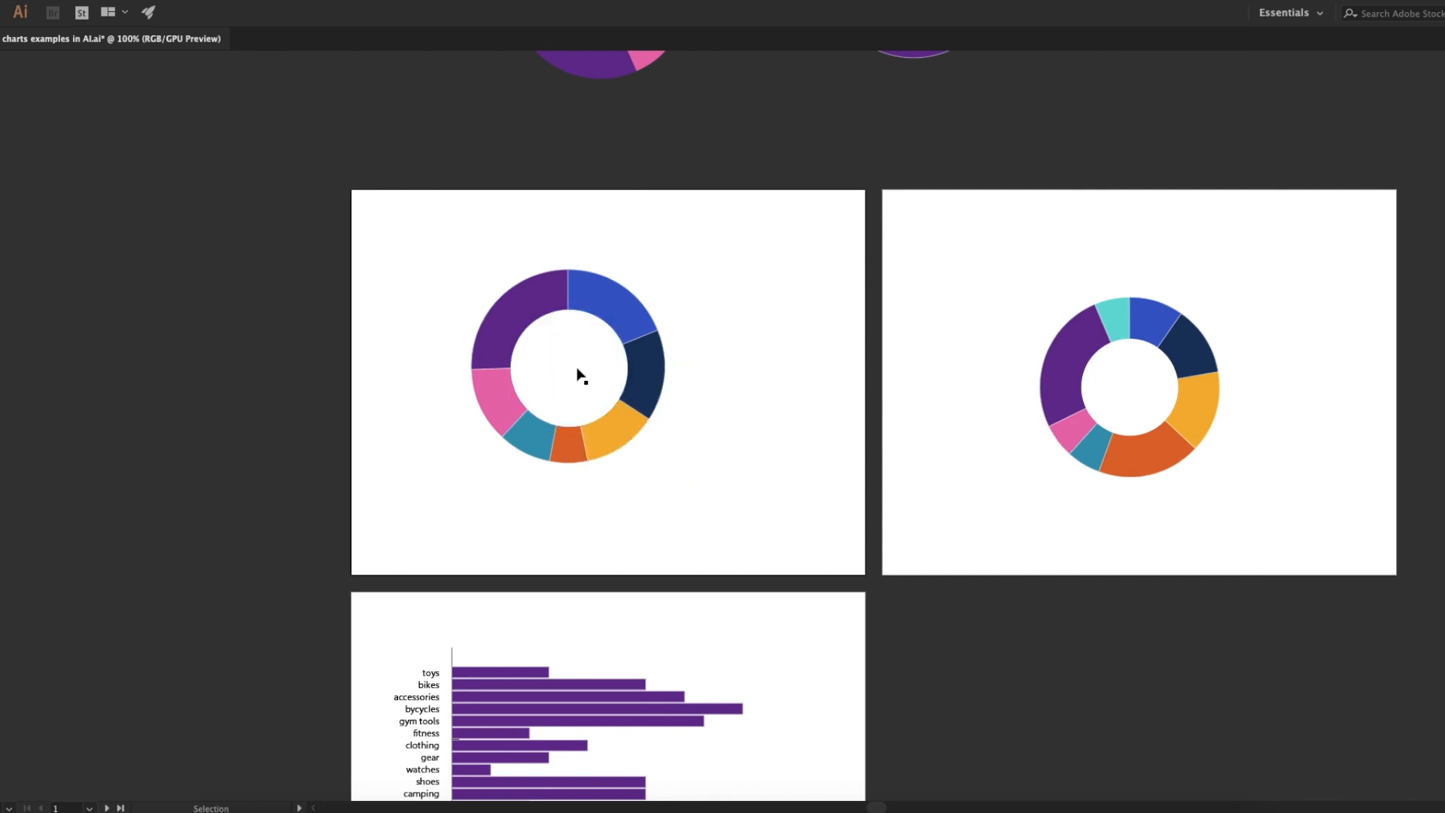
Cut the white circle from the centre of the donut chart.
click(645, 355)
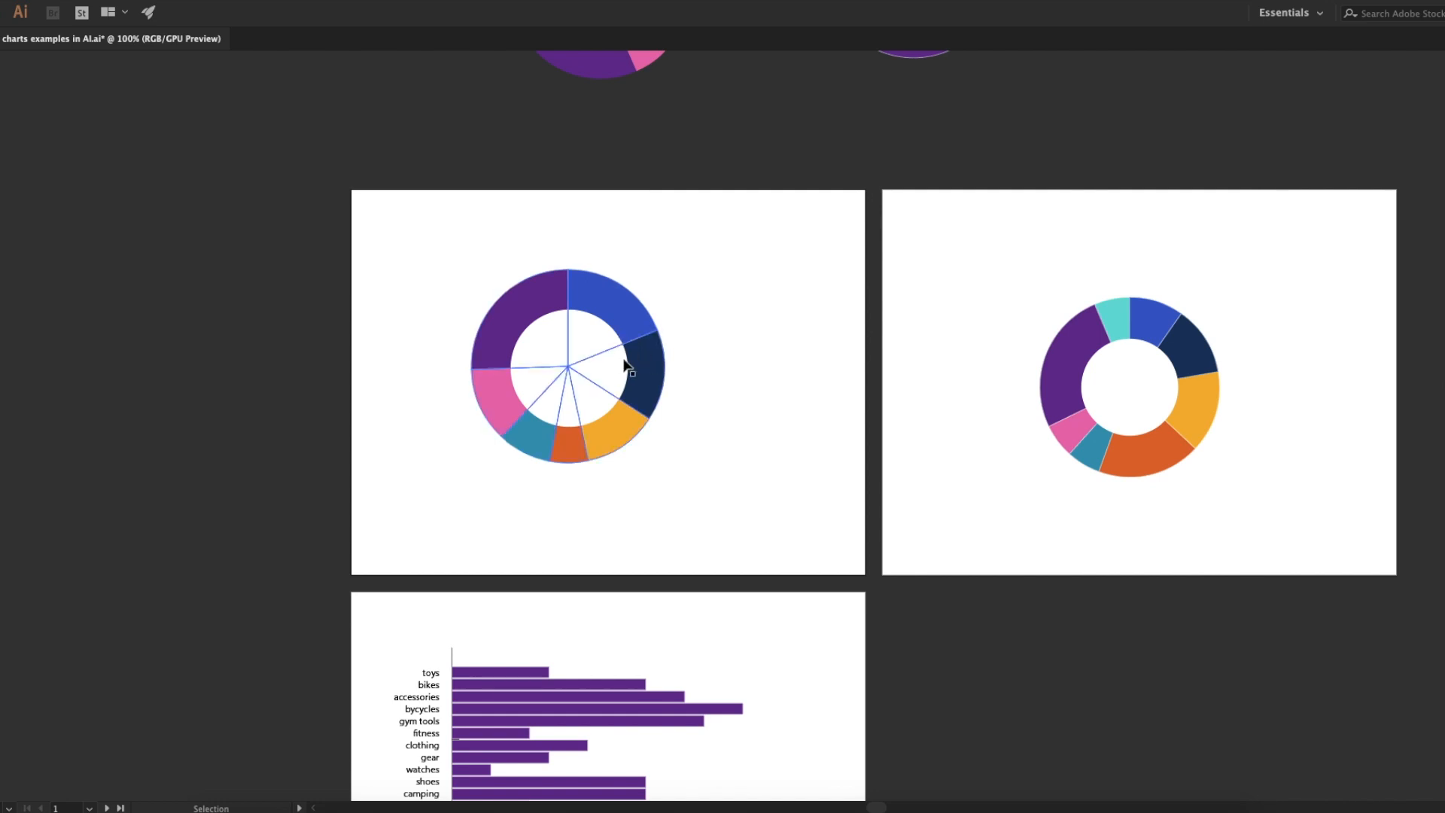
click(611, 368)
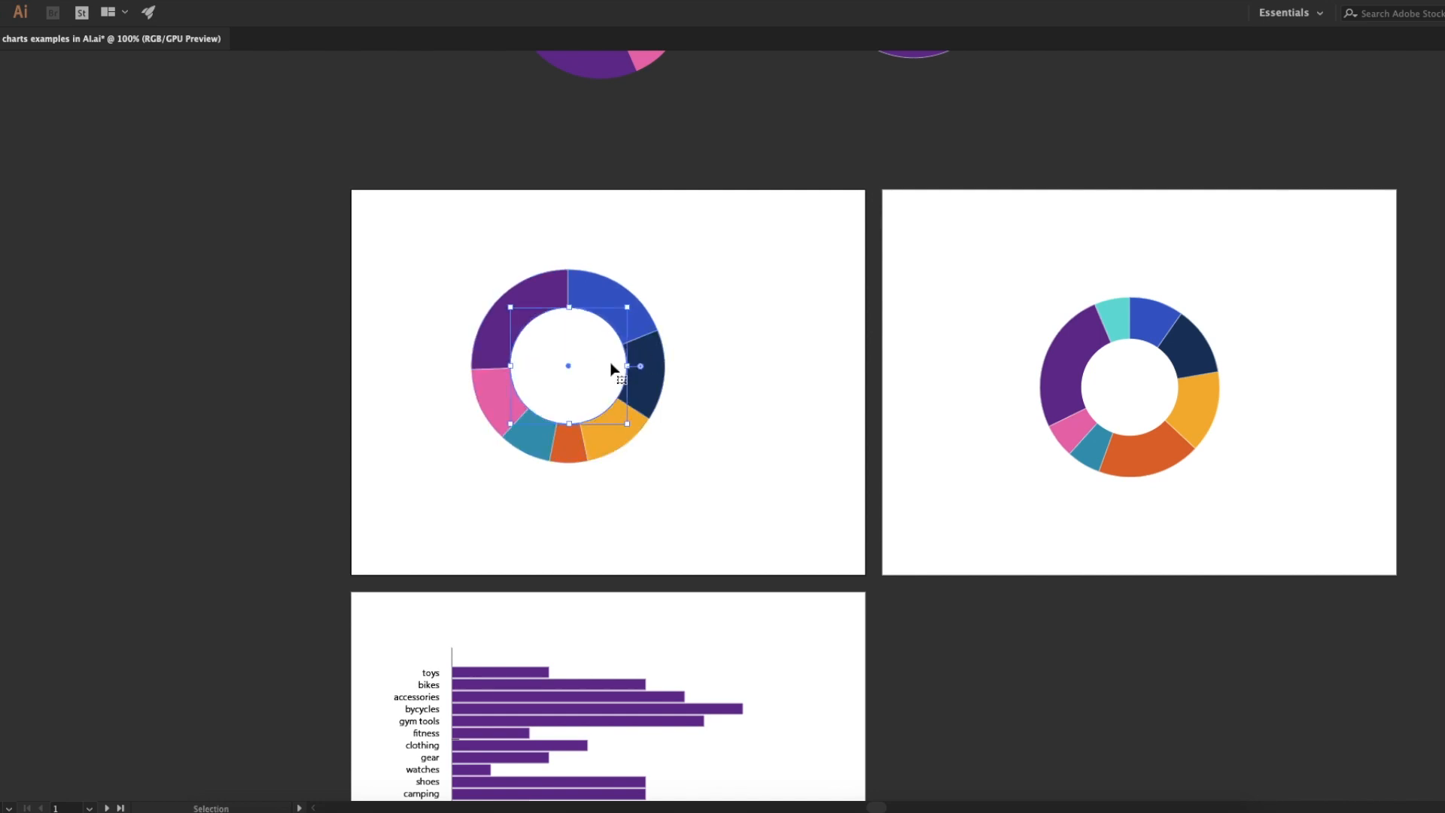
key(ctrl+x)
Inspect the recoloured pie graph's data table and its graph commands.
right_click(616, 357)
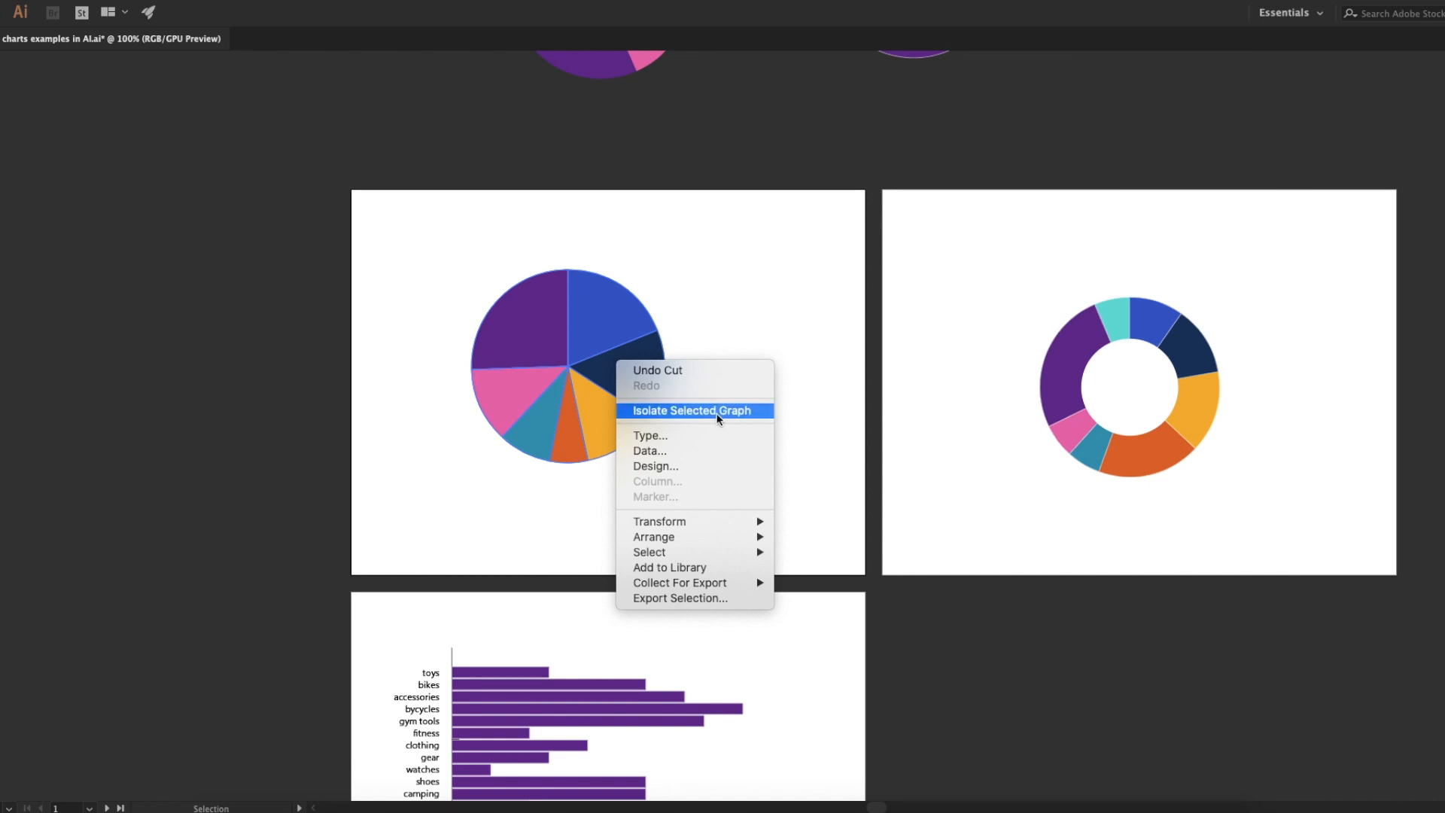
click(697, 449)
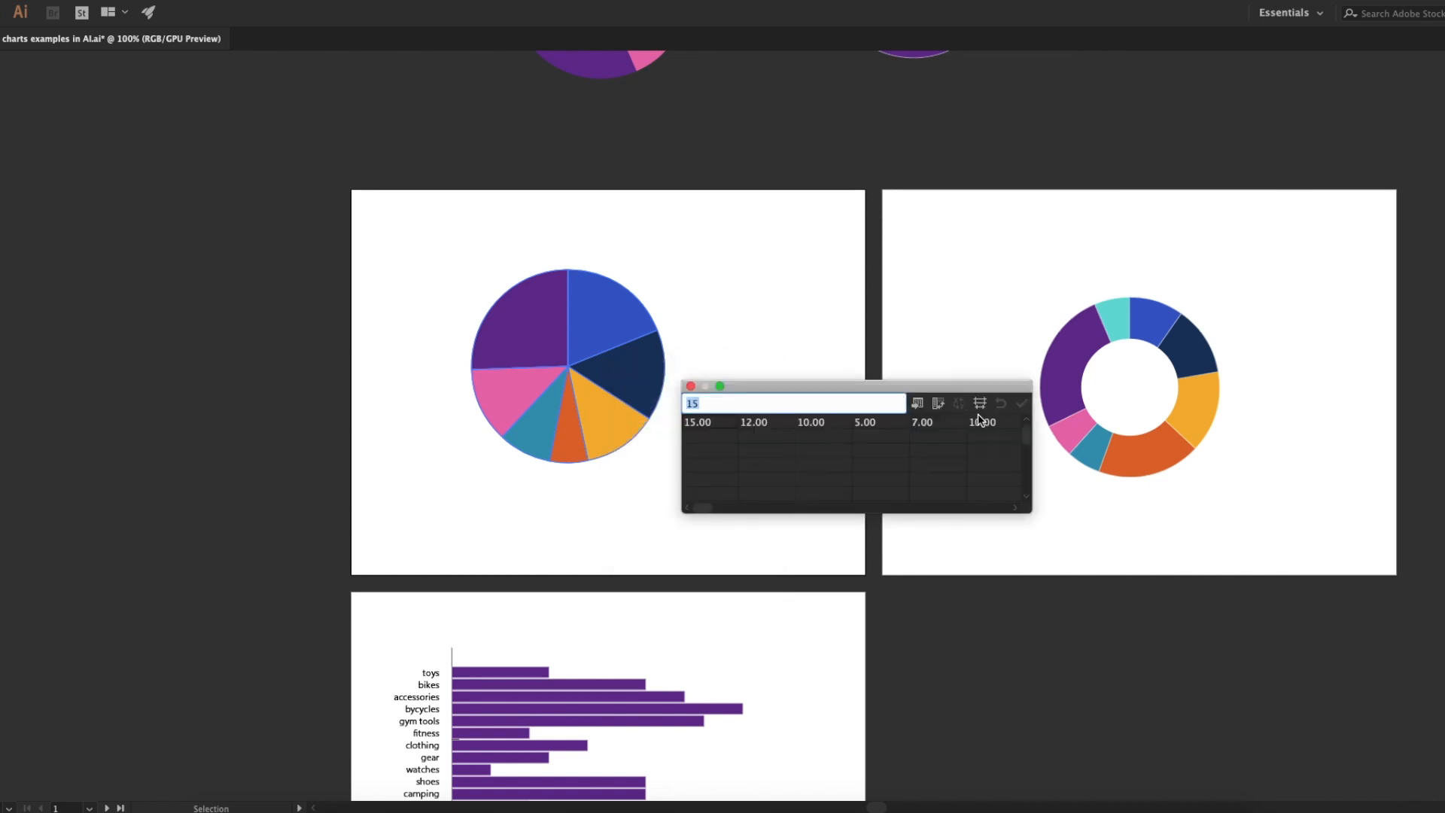
click(691, 387)
right_click(598, 378)
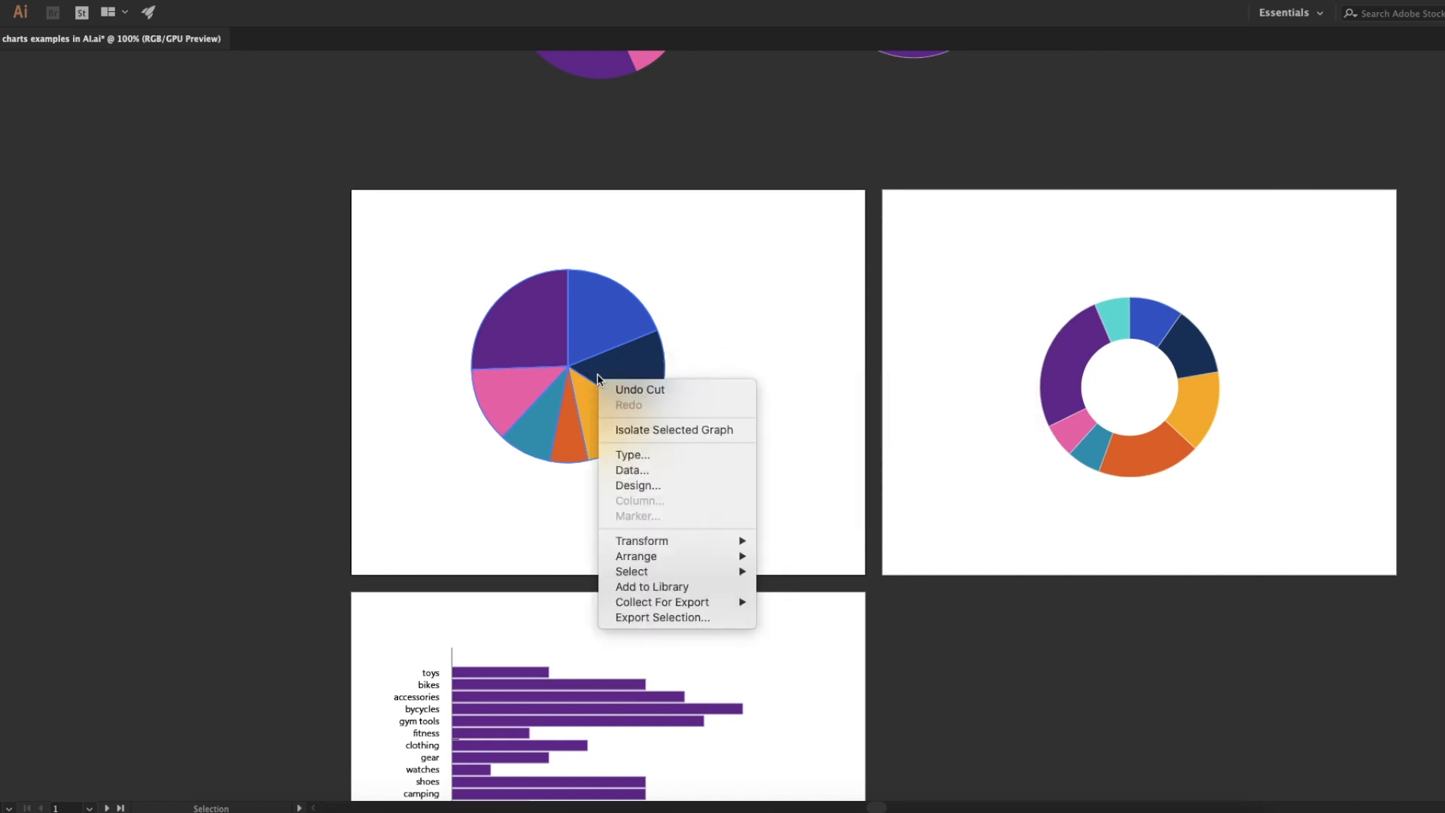
click(664, 483)
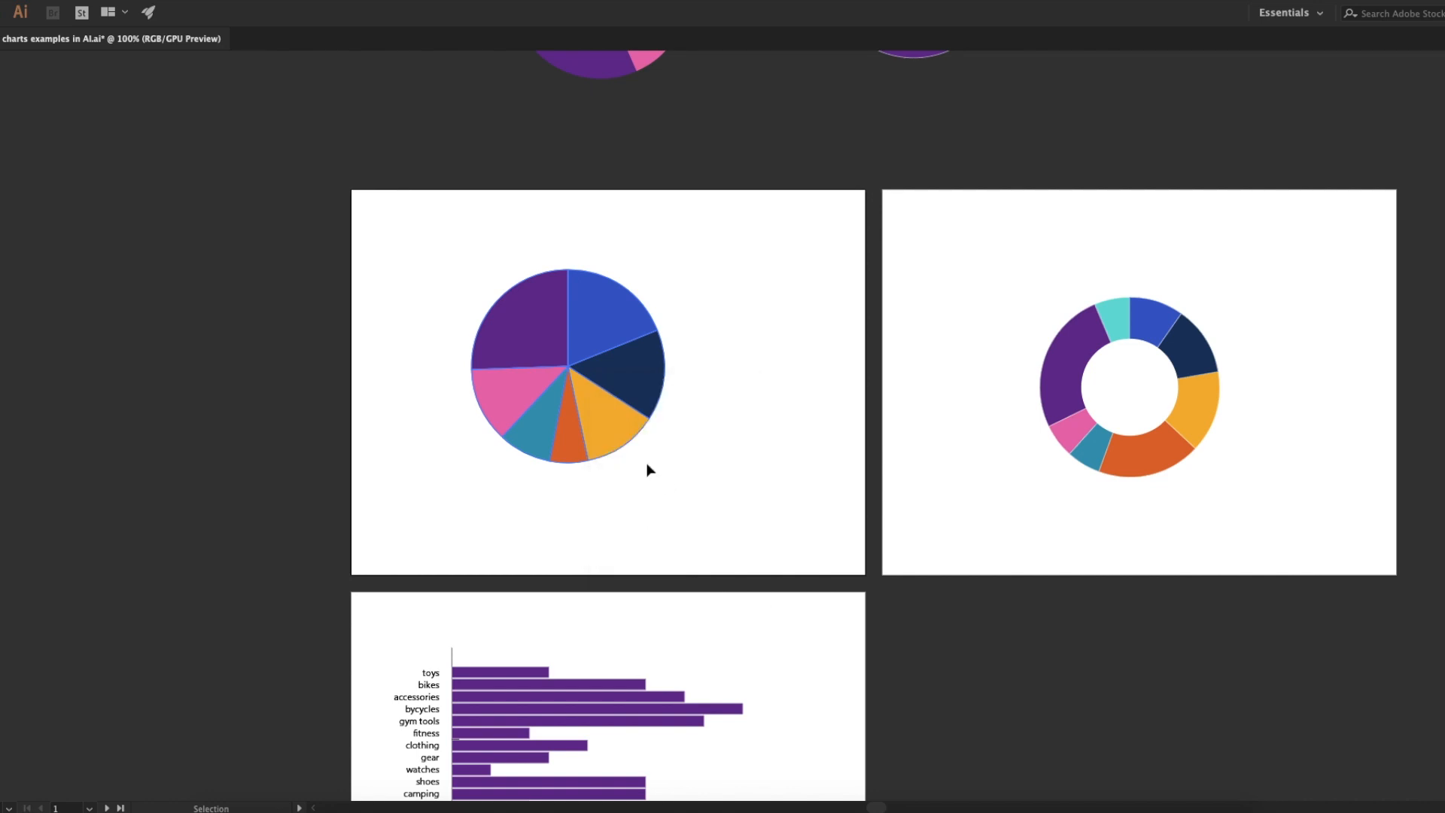
Ungroup the recoloured pie graph, accepting the loss of its editable graph data.
key(a)
key(super+shift+g)
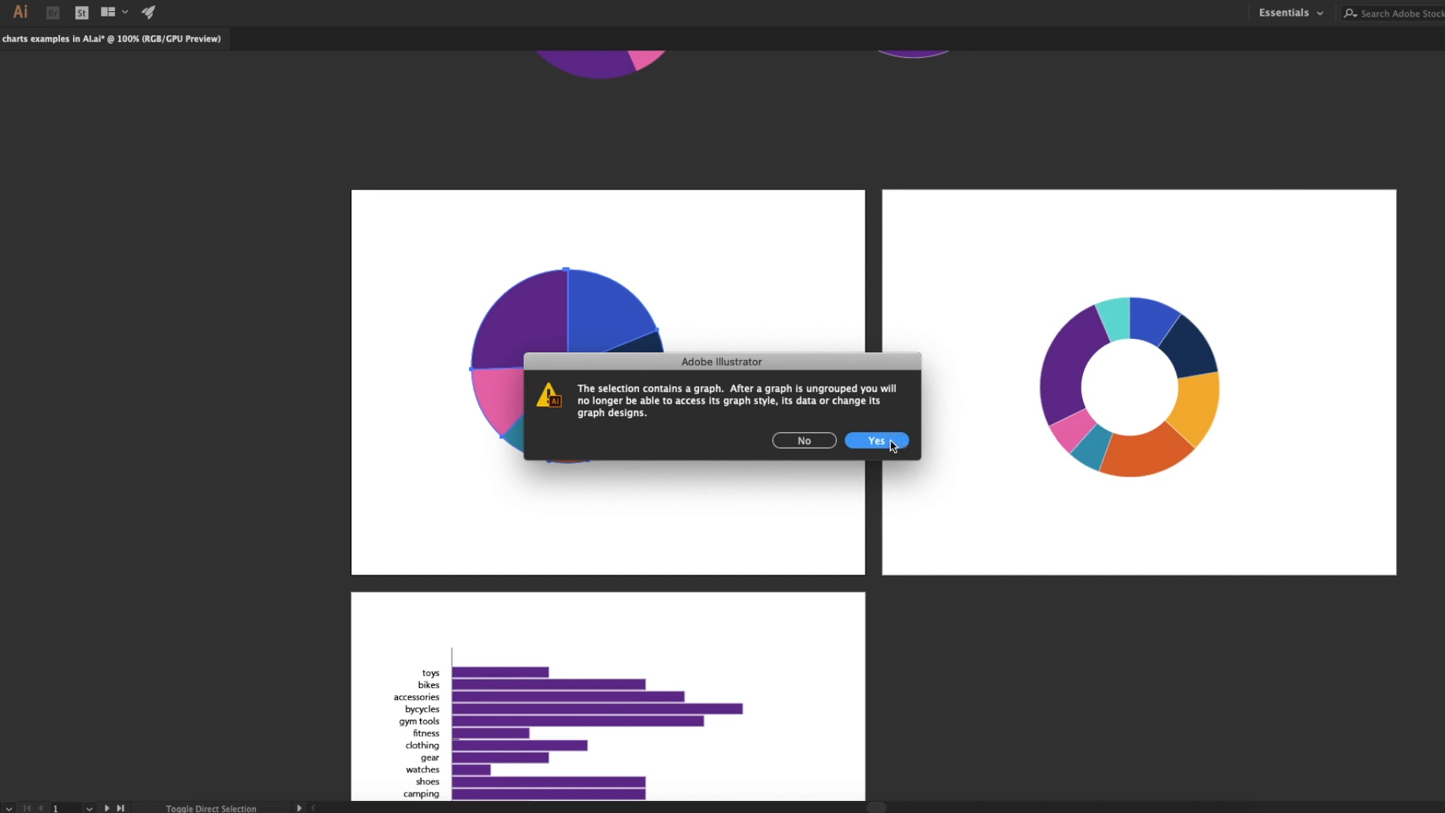
click(877, 441)
Paste the white circle and position it over the ungrouped pie's centre to form a donut.
click(733, 420)
key(super+v)
drag(743, 447, 589, 384)
shift+click(585, 424)
key(Tab)
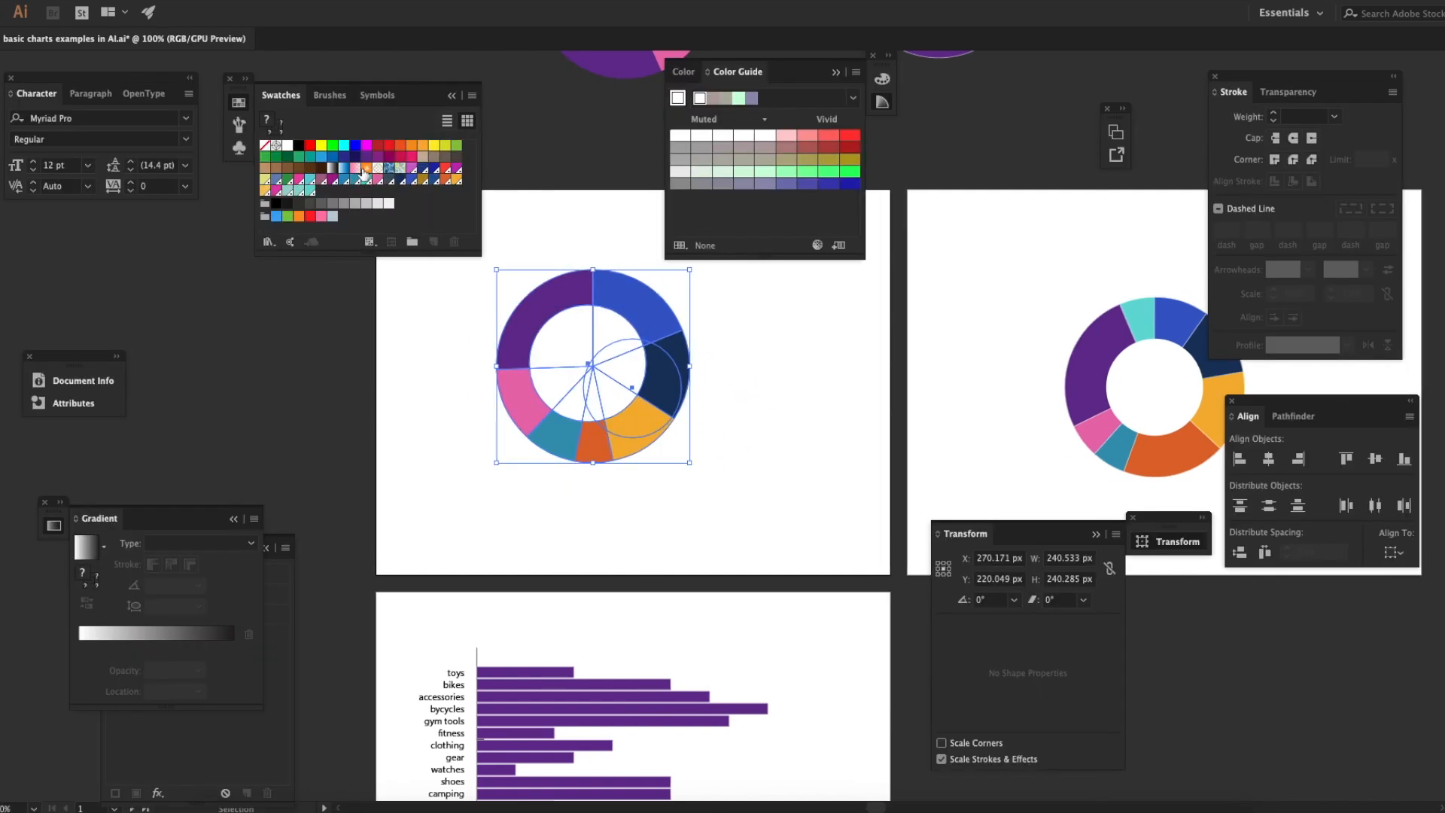
click(722, 406)
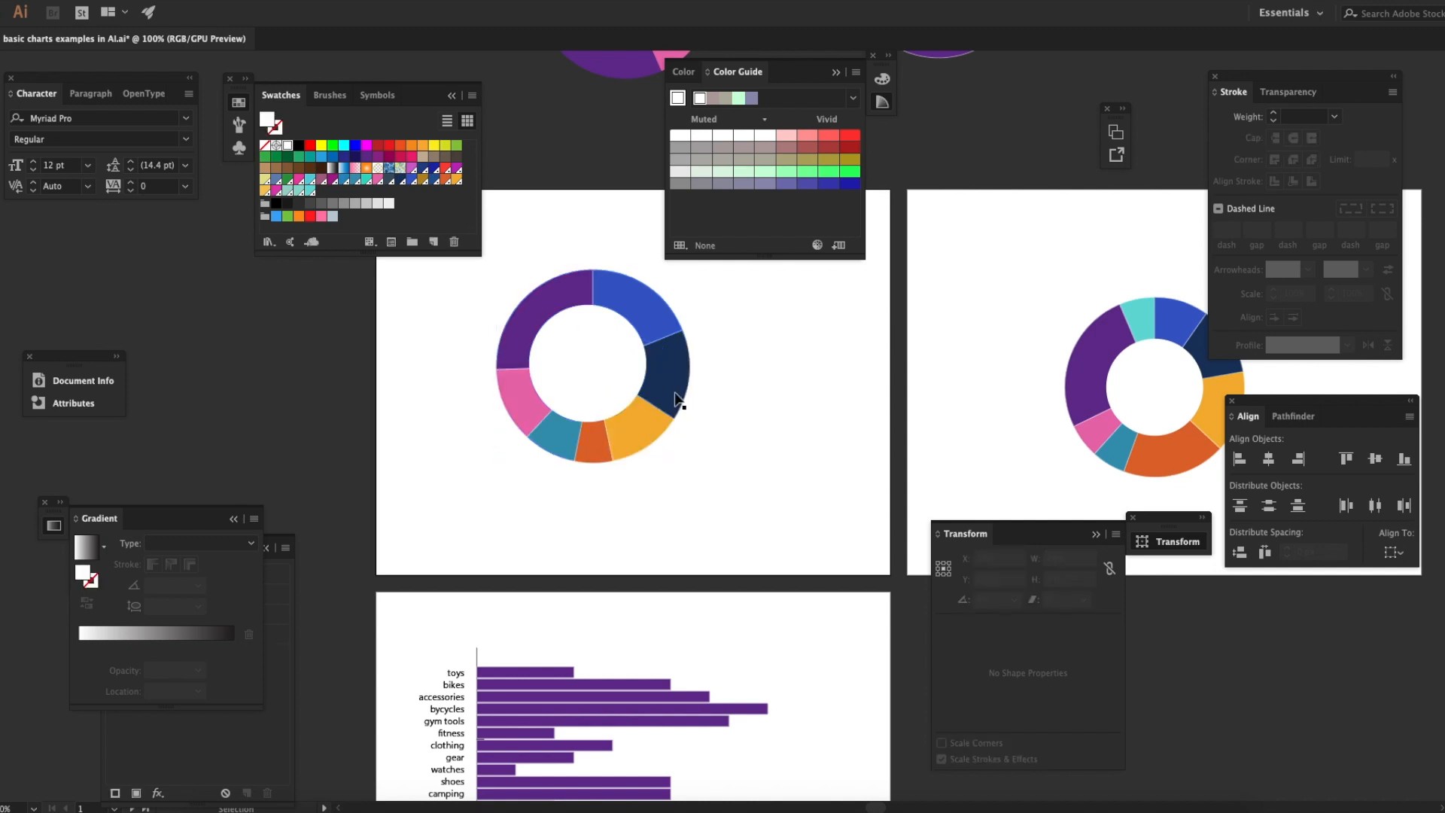
Try to move the navy slice of the ungrouped donut chart, and undo the move.
drag(675, 395, 698, 449)
key(super+z)
click(764, 358)
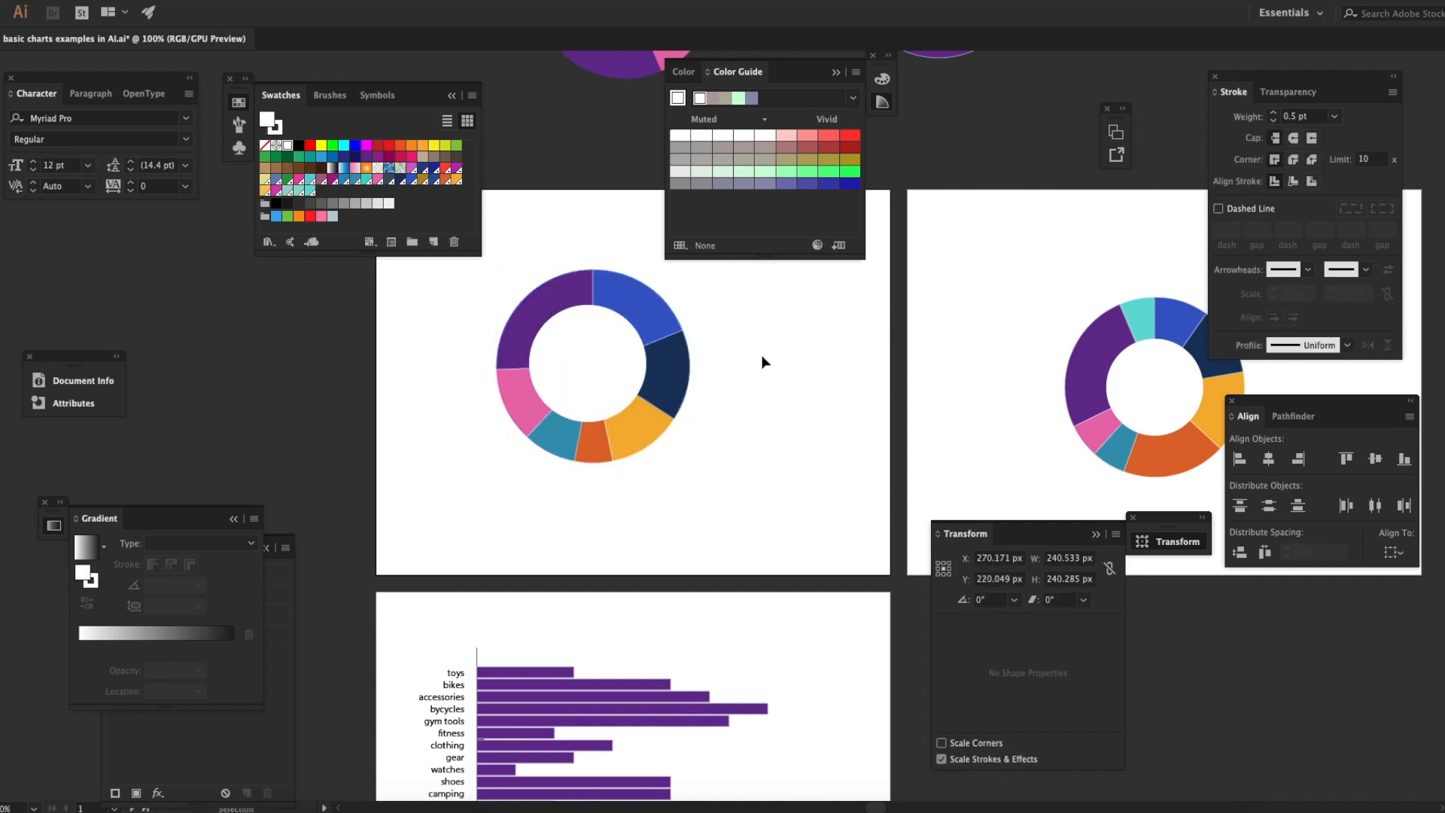
Align the white circle and the ungrouped pie slices on their horizontal and vertical centres, and hide the panels.
click(606, 370)
shift+click(675, 345)
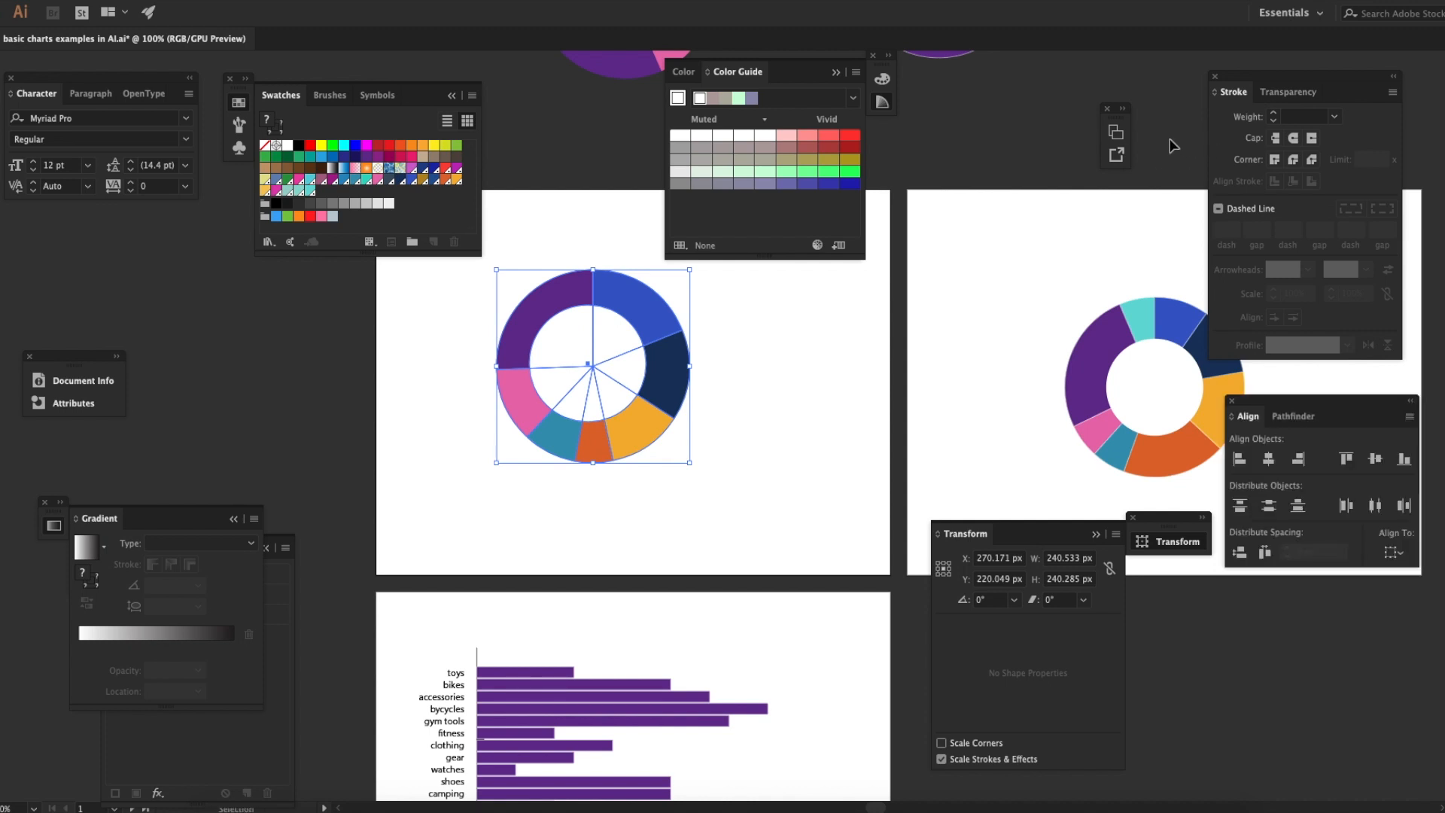
click(1268, 459)
click(1375, 458)
click(877, 420)
key(Tab)
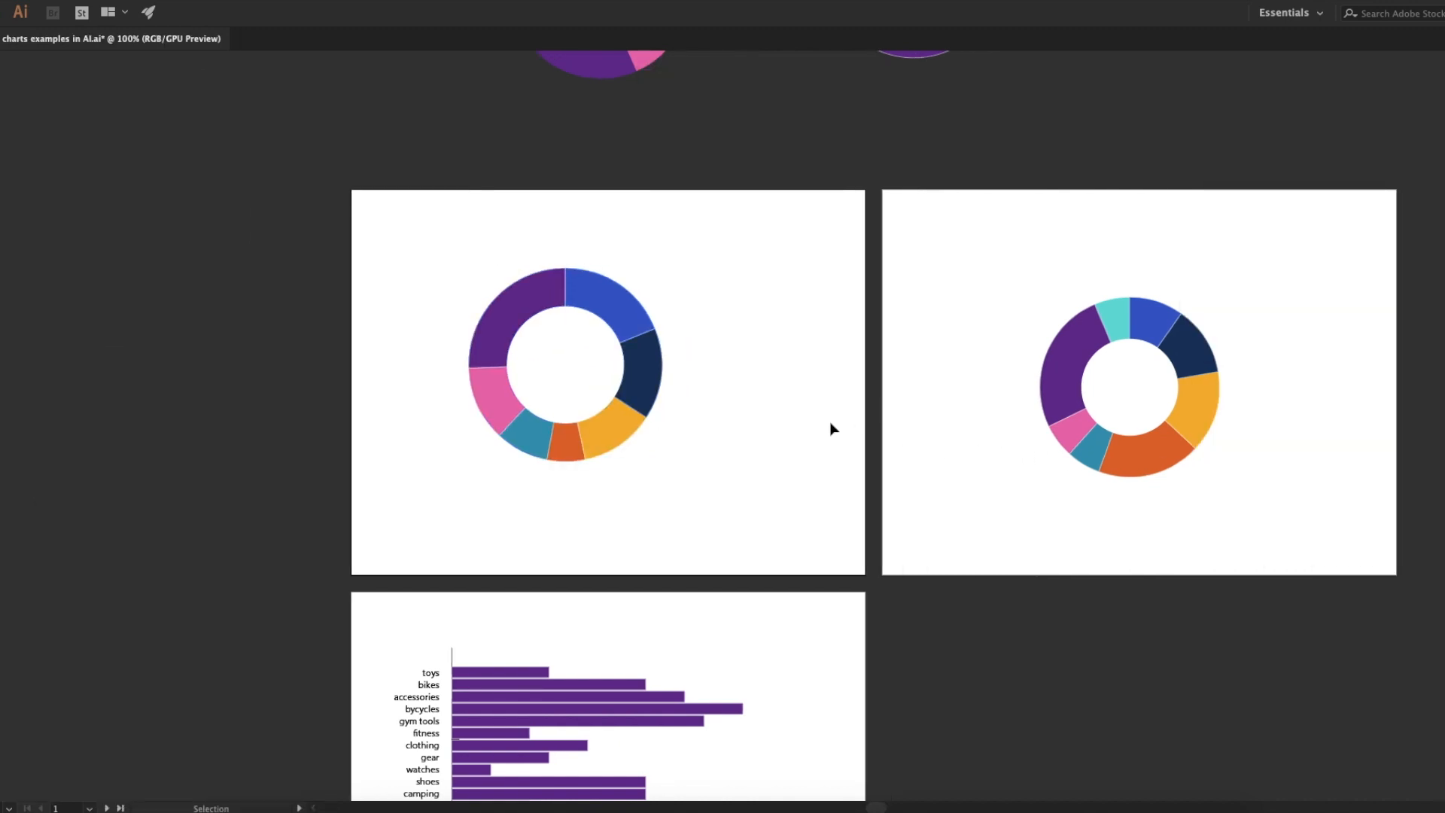
Copy the finished donut chart into the dash 1 document in Adobe XD, placing it beneath the Sales by Region table.
key(a)
drag(708, 271, 452, 536)
key(v)
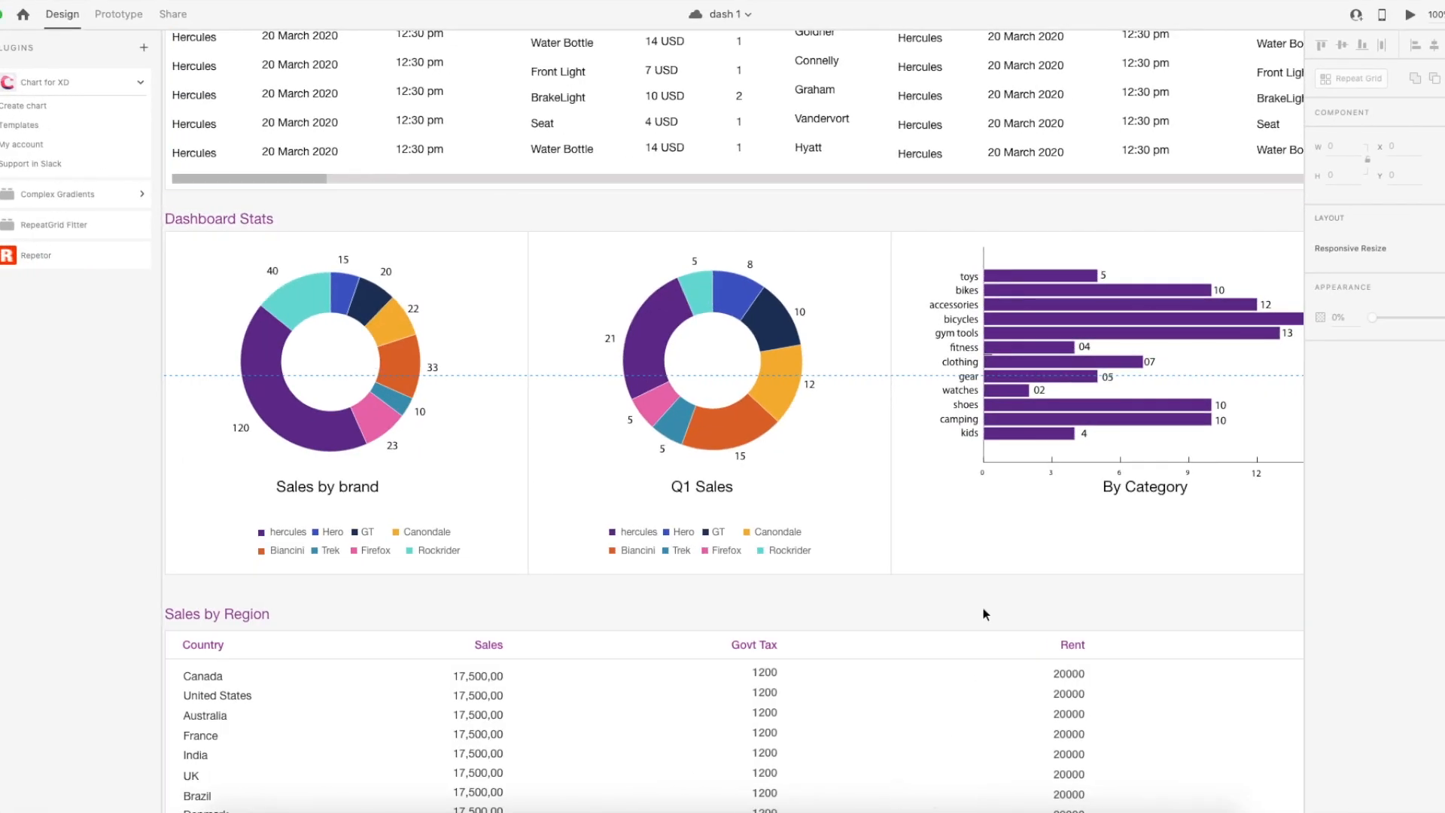
scroll(985, 613, down, 15)
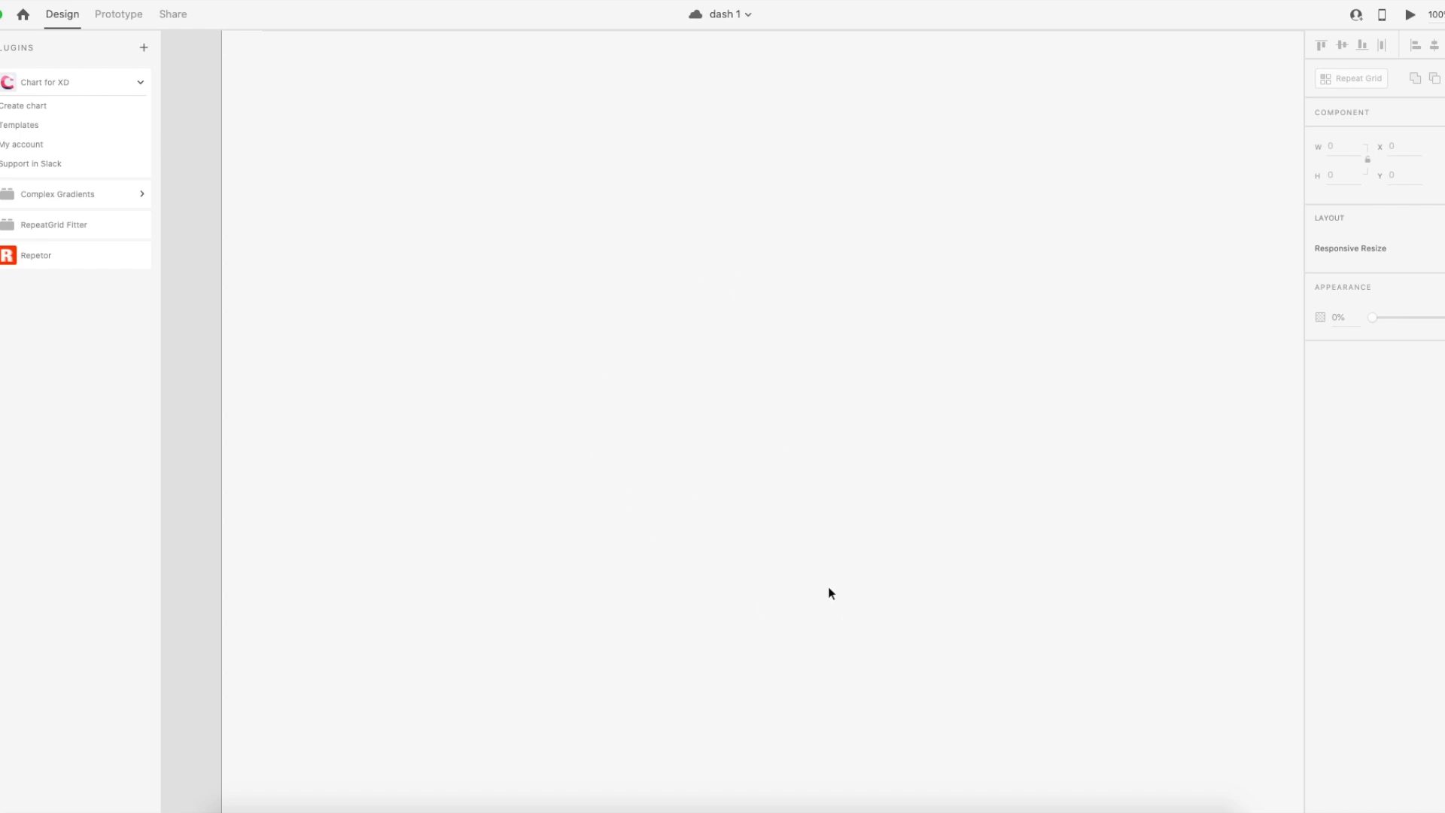
click(889, 628)
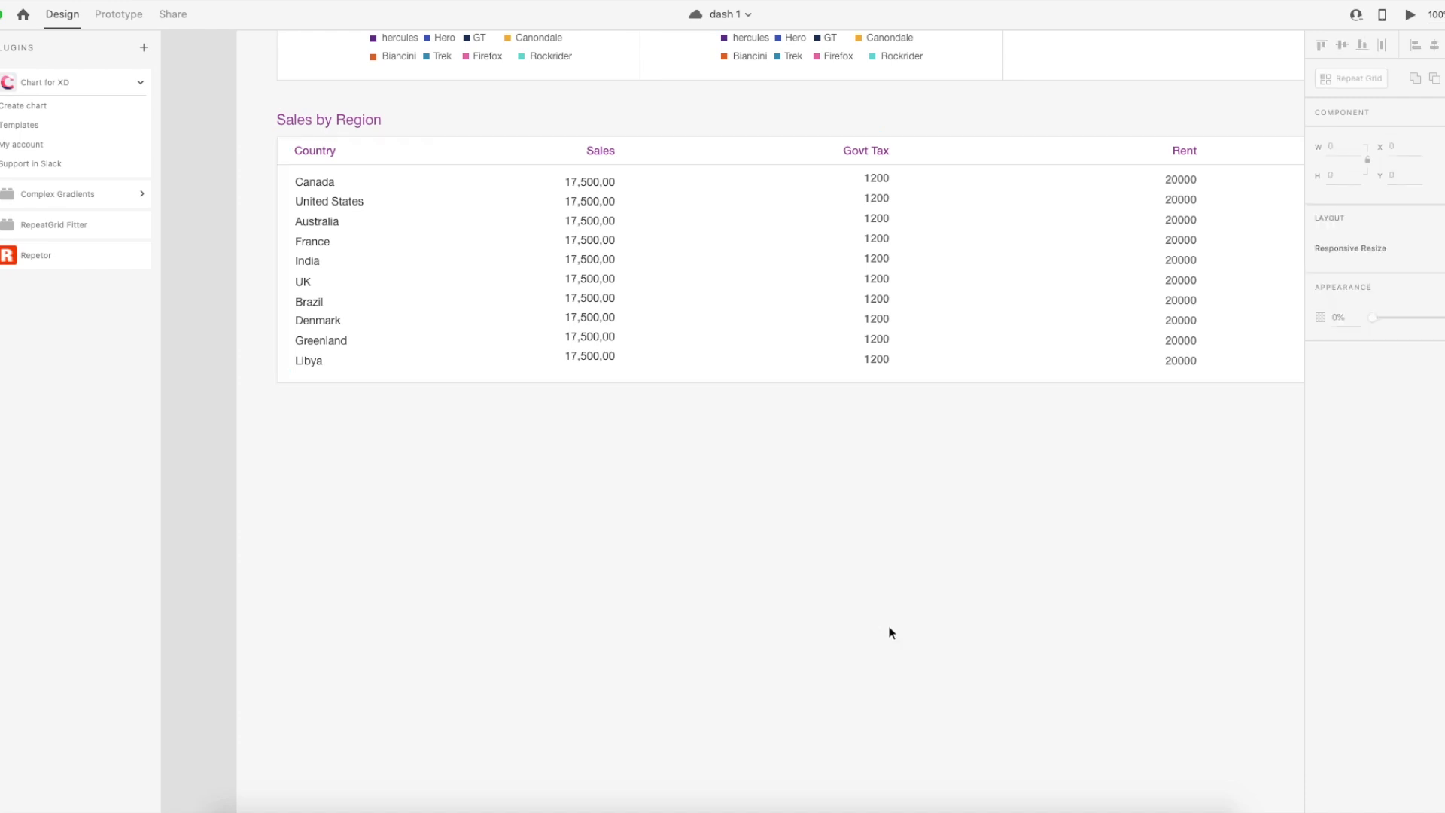
key(super+v)
key(super+minus)
drag(768, 462, 573, 508)
key(super+equal)
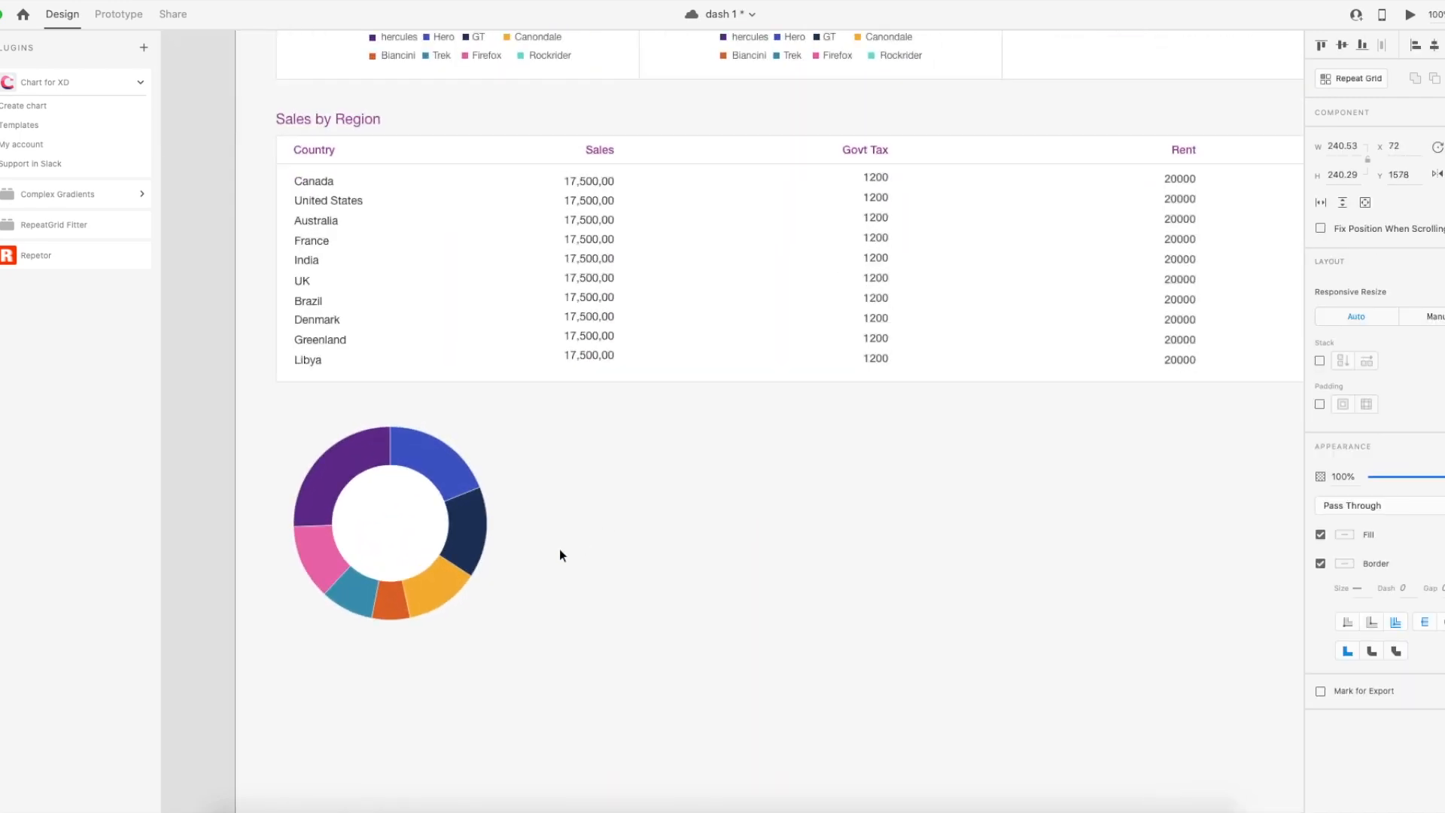
scroll(581, 539, down, 3)
click(444, 586)
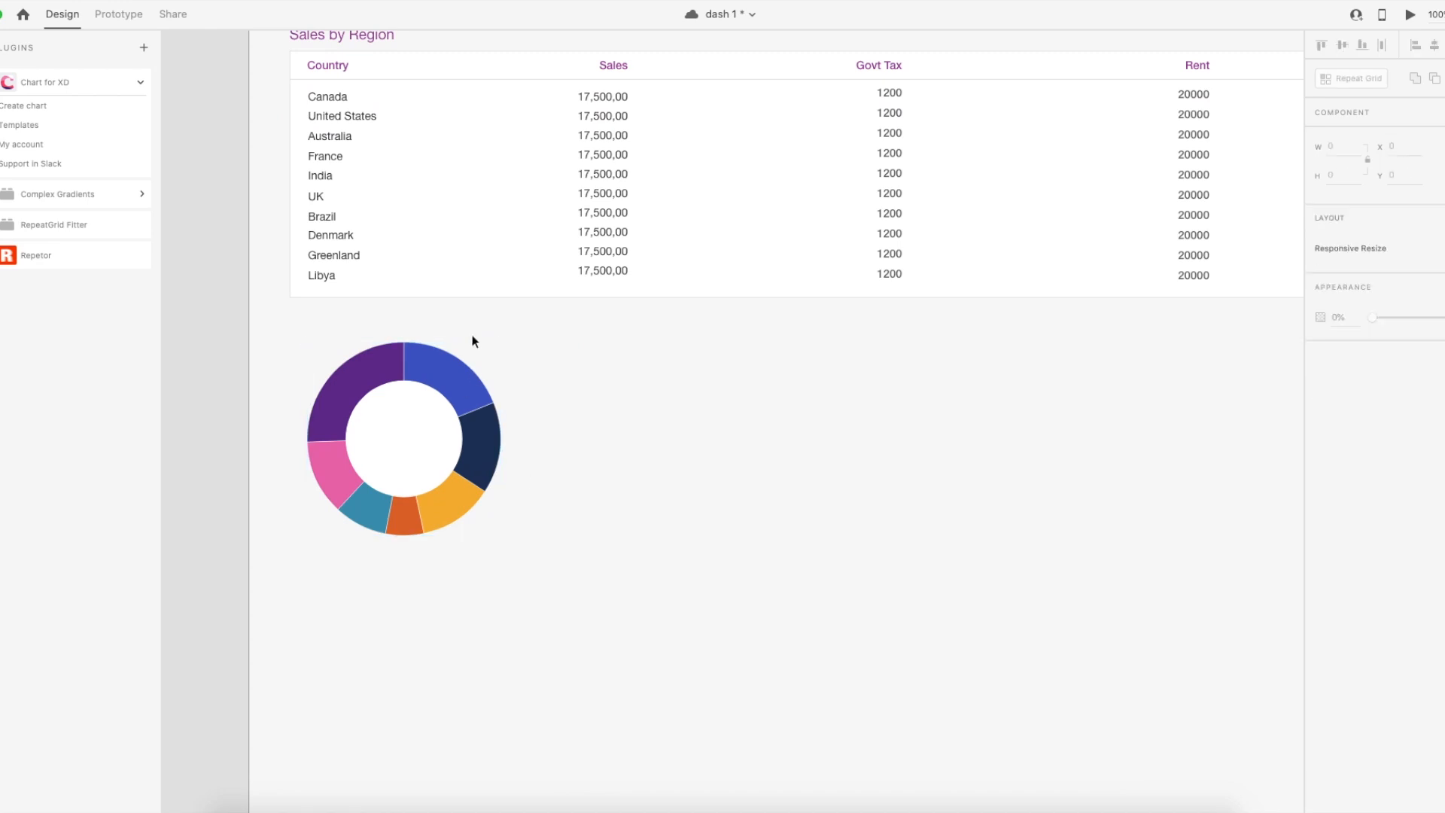
Delete the pasted donut chart from beneath the Sales by Region table.
click(426, 419)
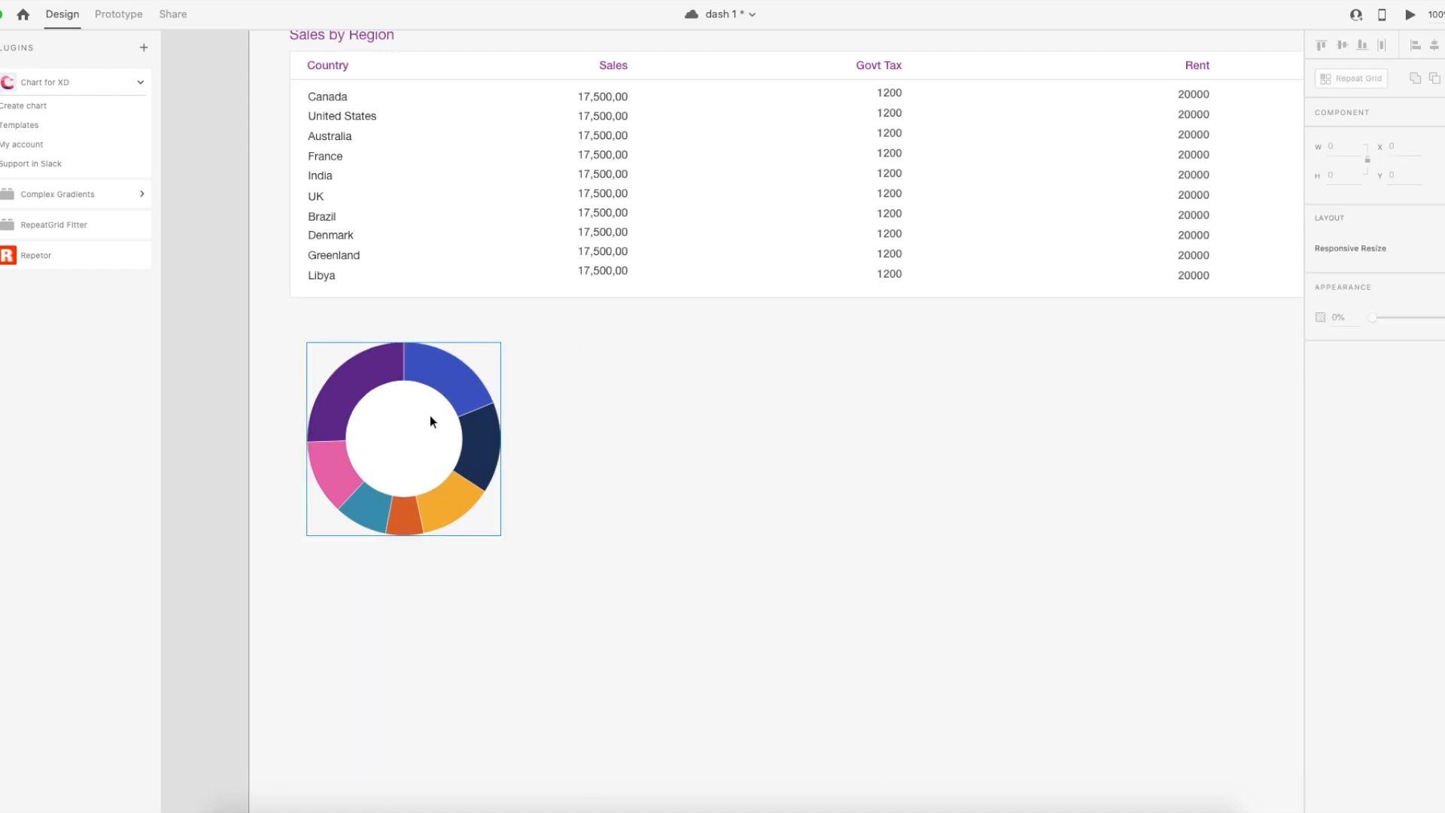
drag(442, 413, 1025, 452)
click(1052, 627)
drag(1118, 631, 275, 431)
key(Delete)
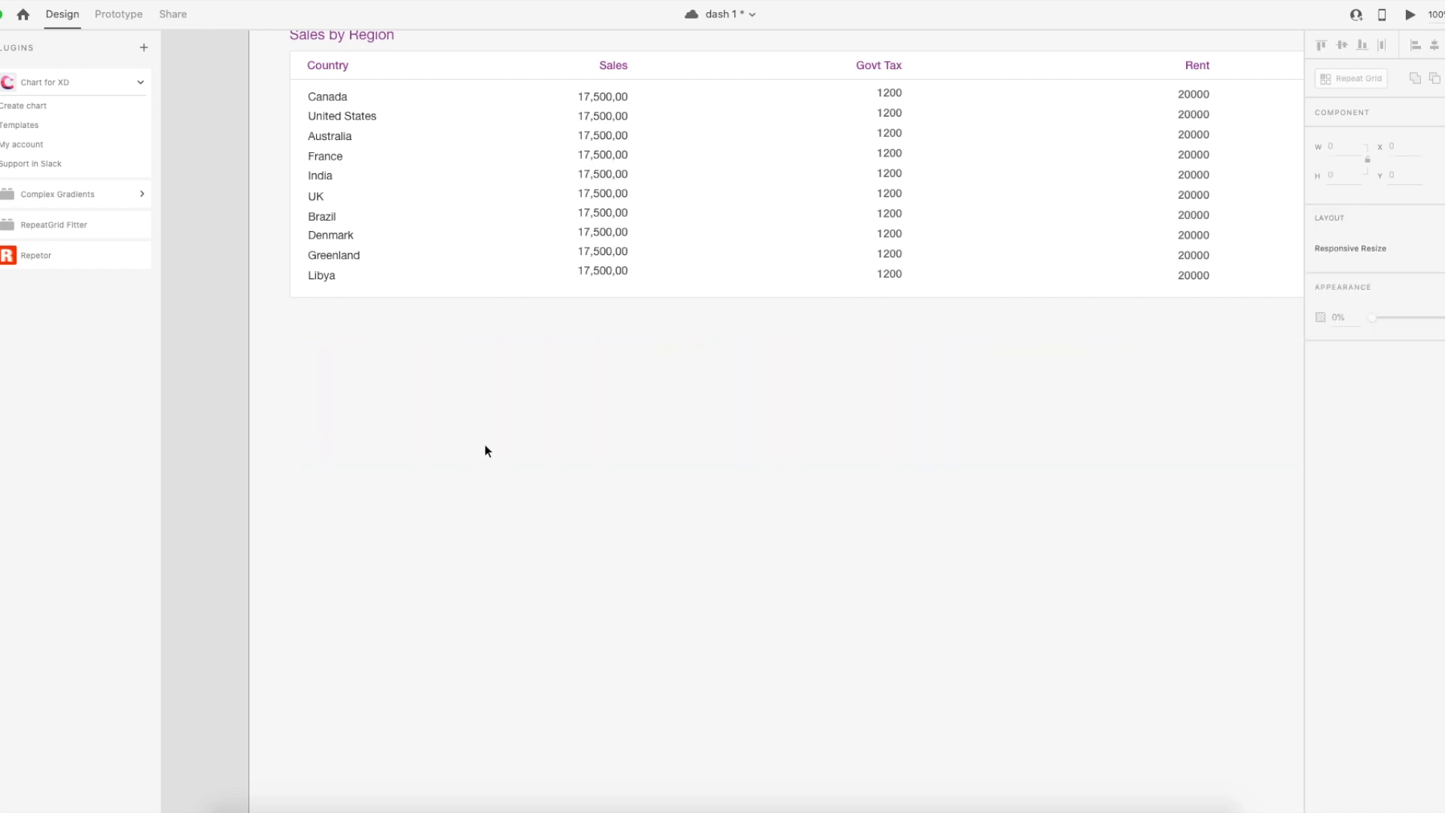
Review the Dashboard Stats charts and the Sales by Region table on the dashboard artboard.
drag(739, 236, 634, 508)
drag(689, 289, 598, 608)
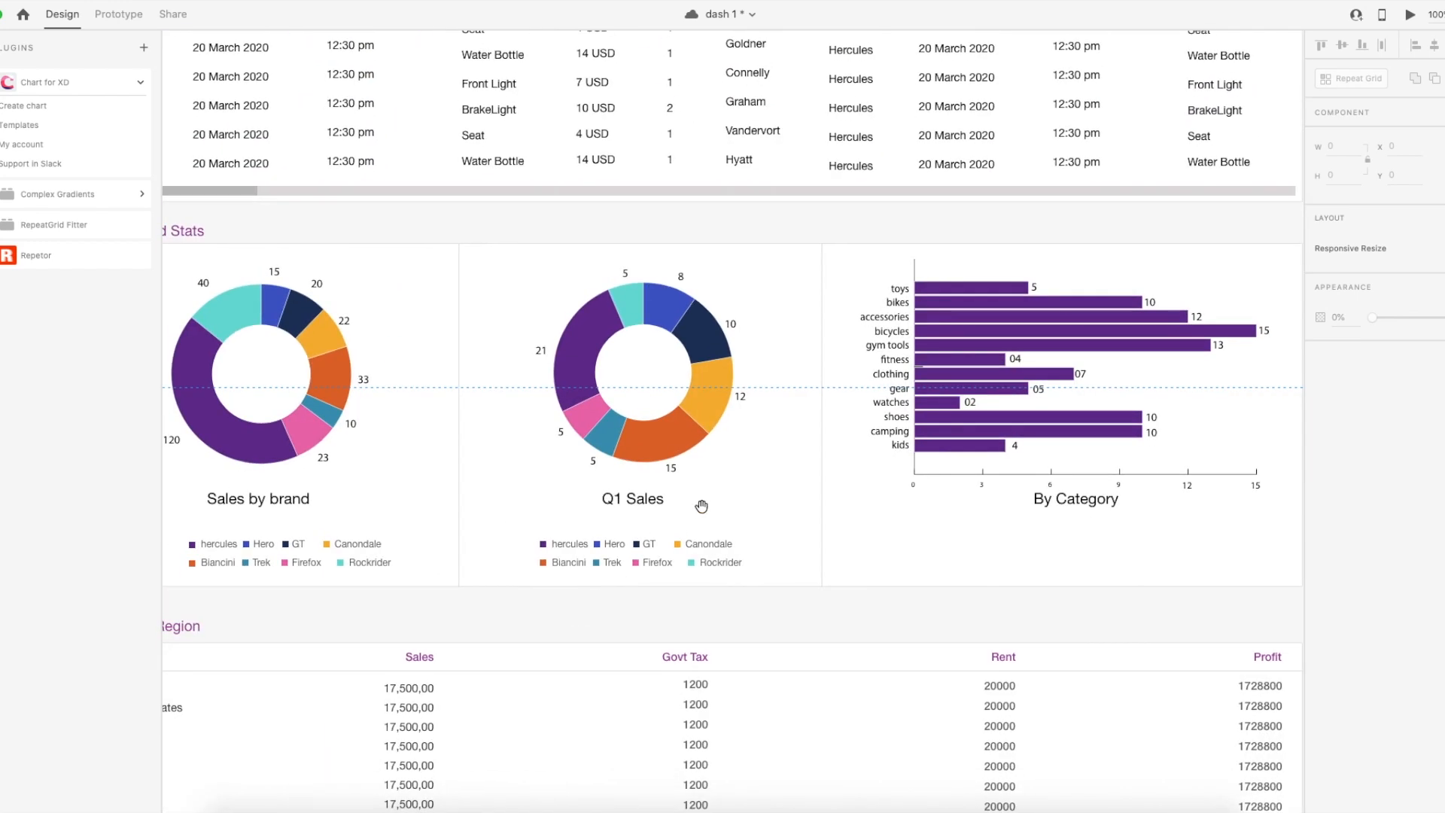
key(ctrl+minus)
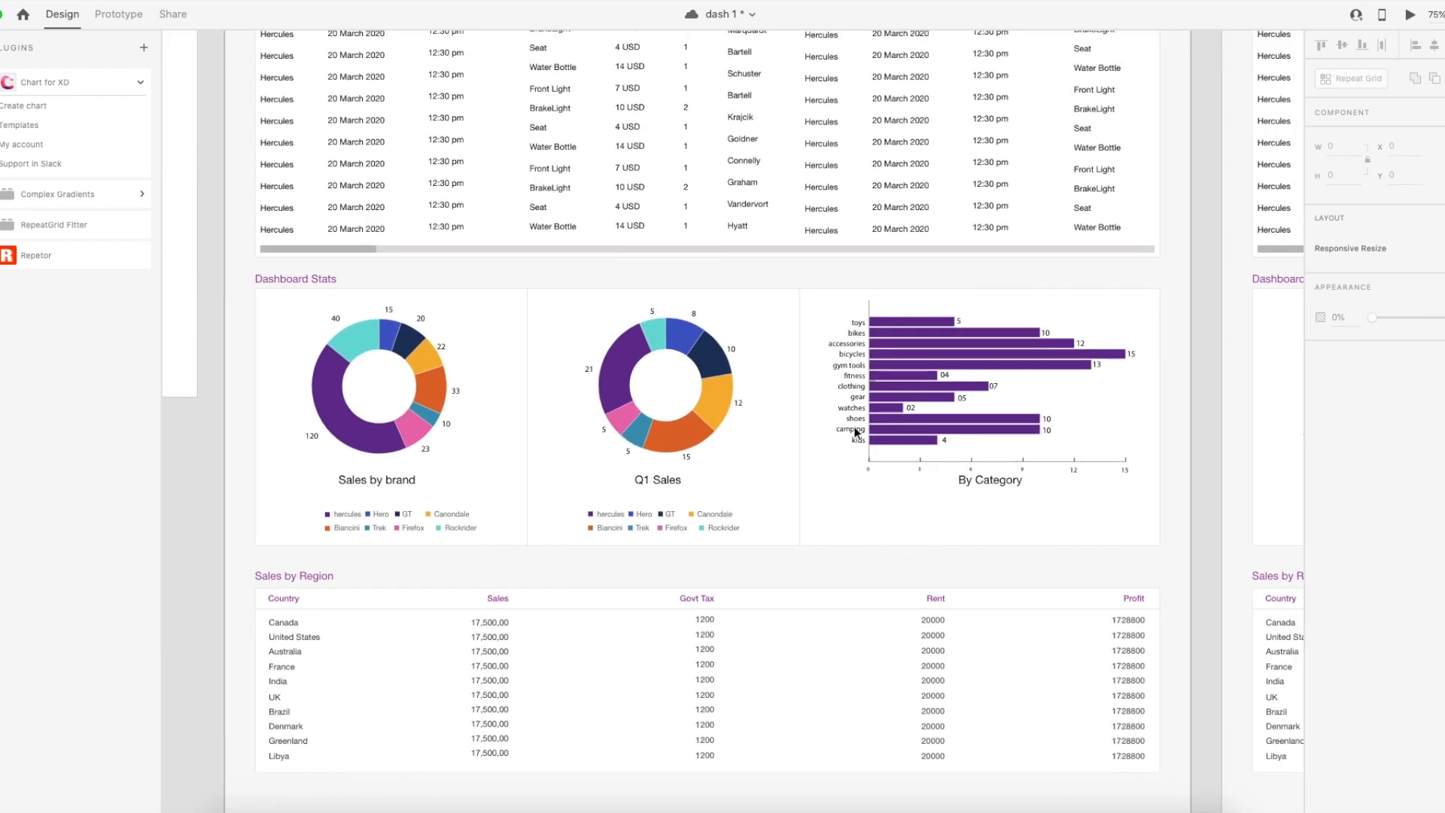
click(950, 520)
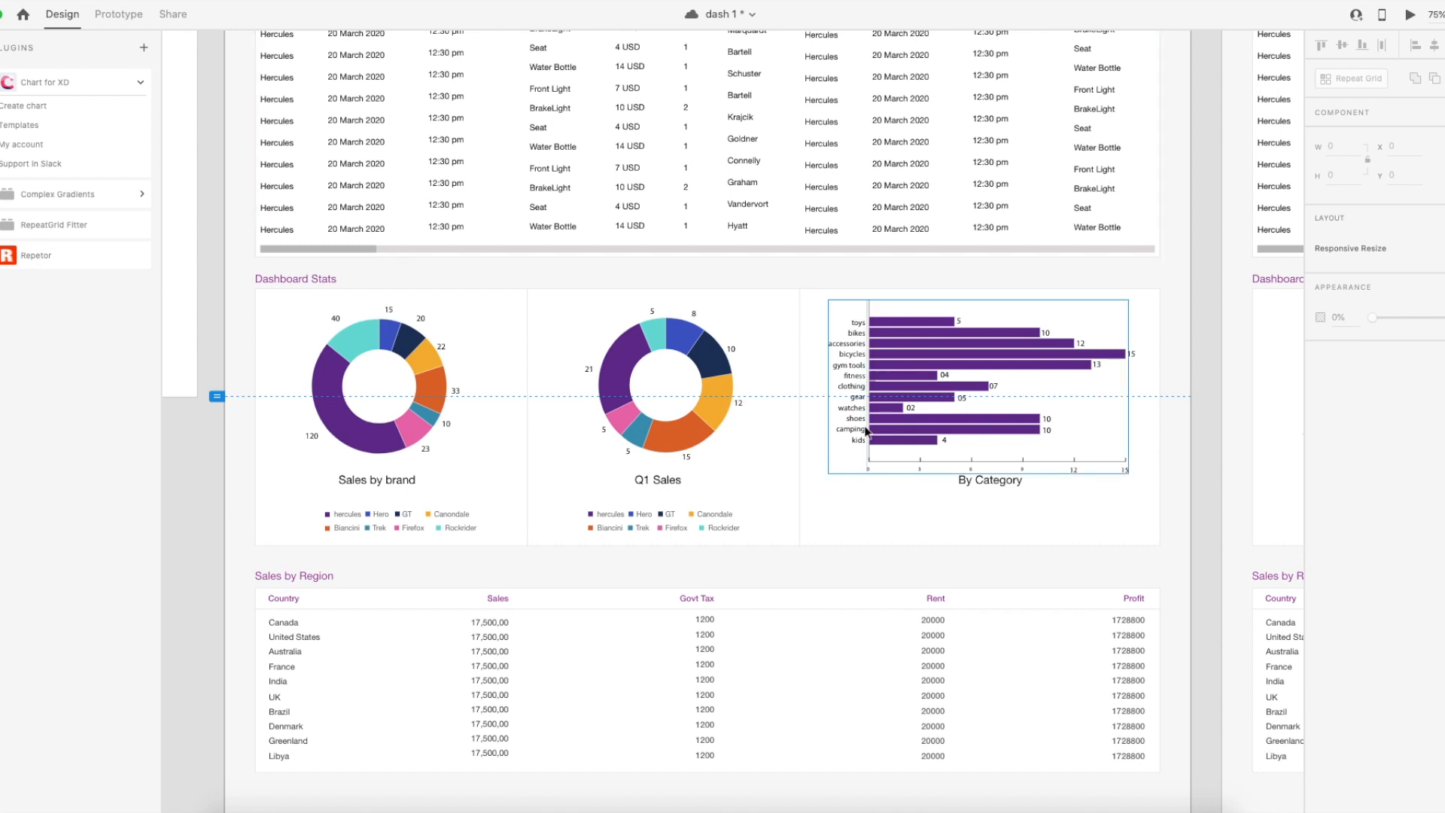
click(851, 539)
click(835, 563)
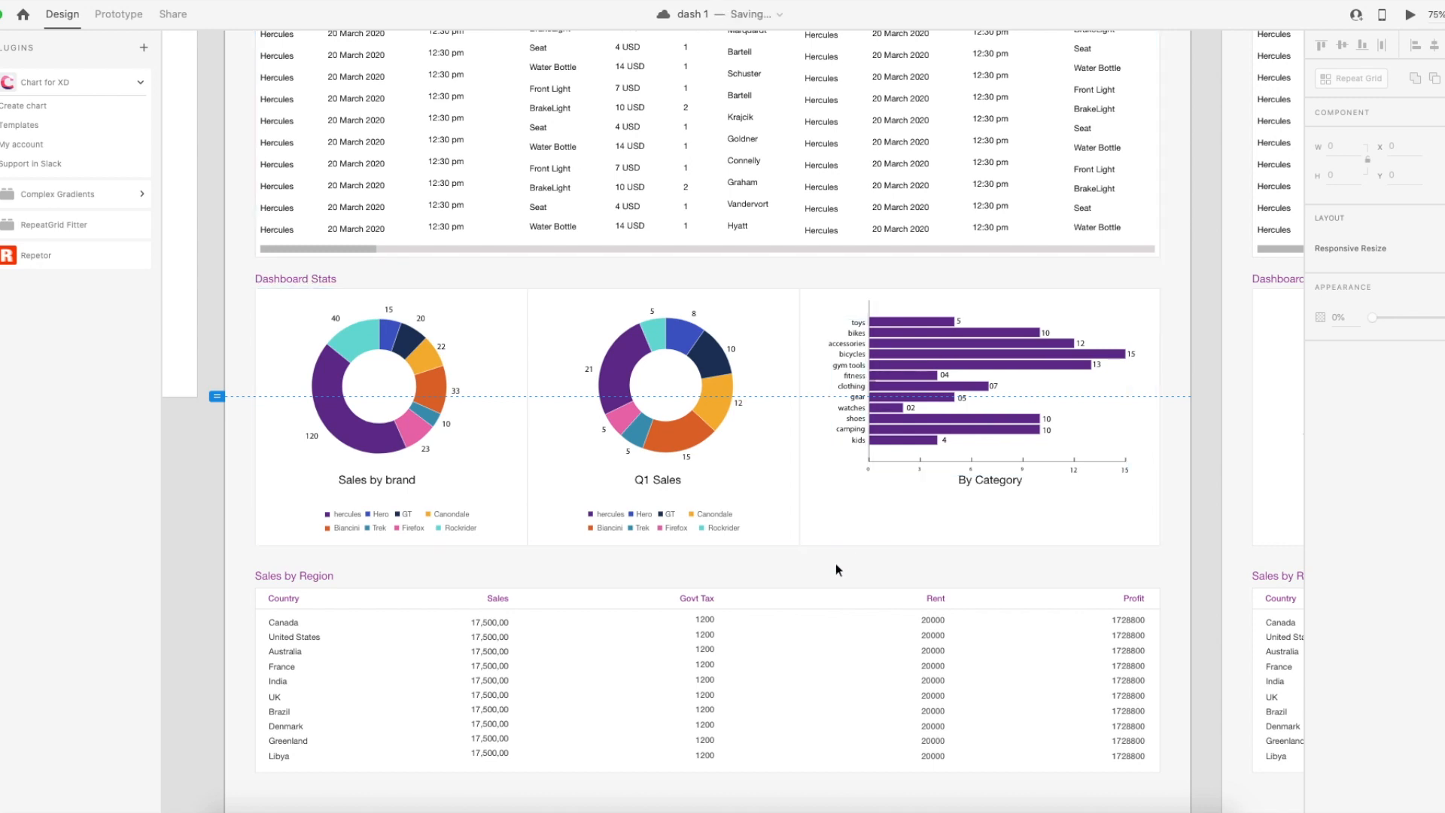
scroll(794, 564, down, 5)
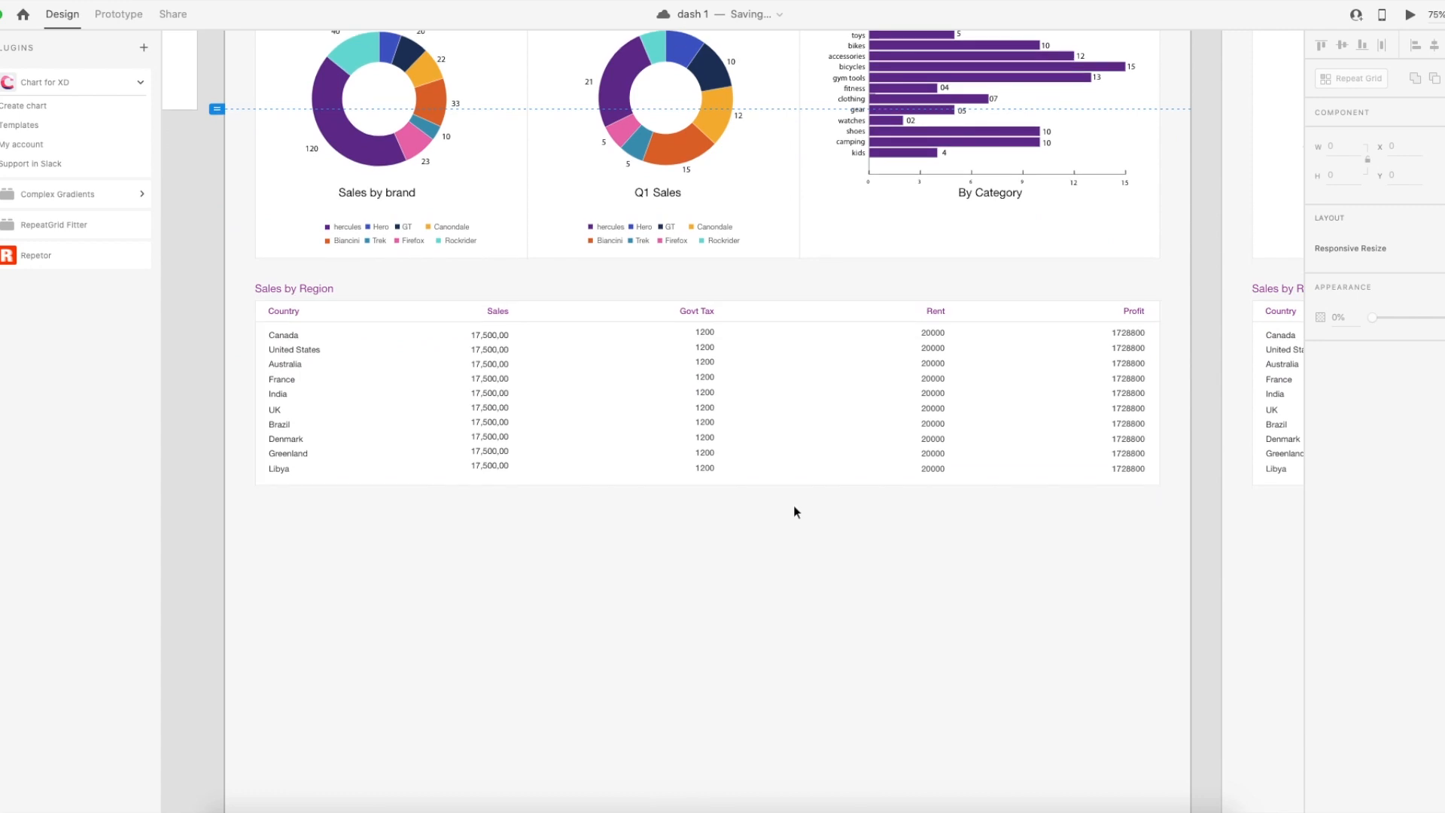